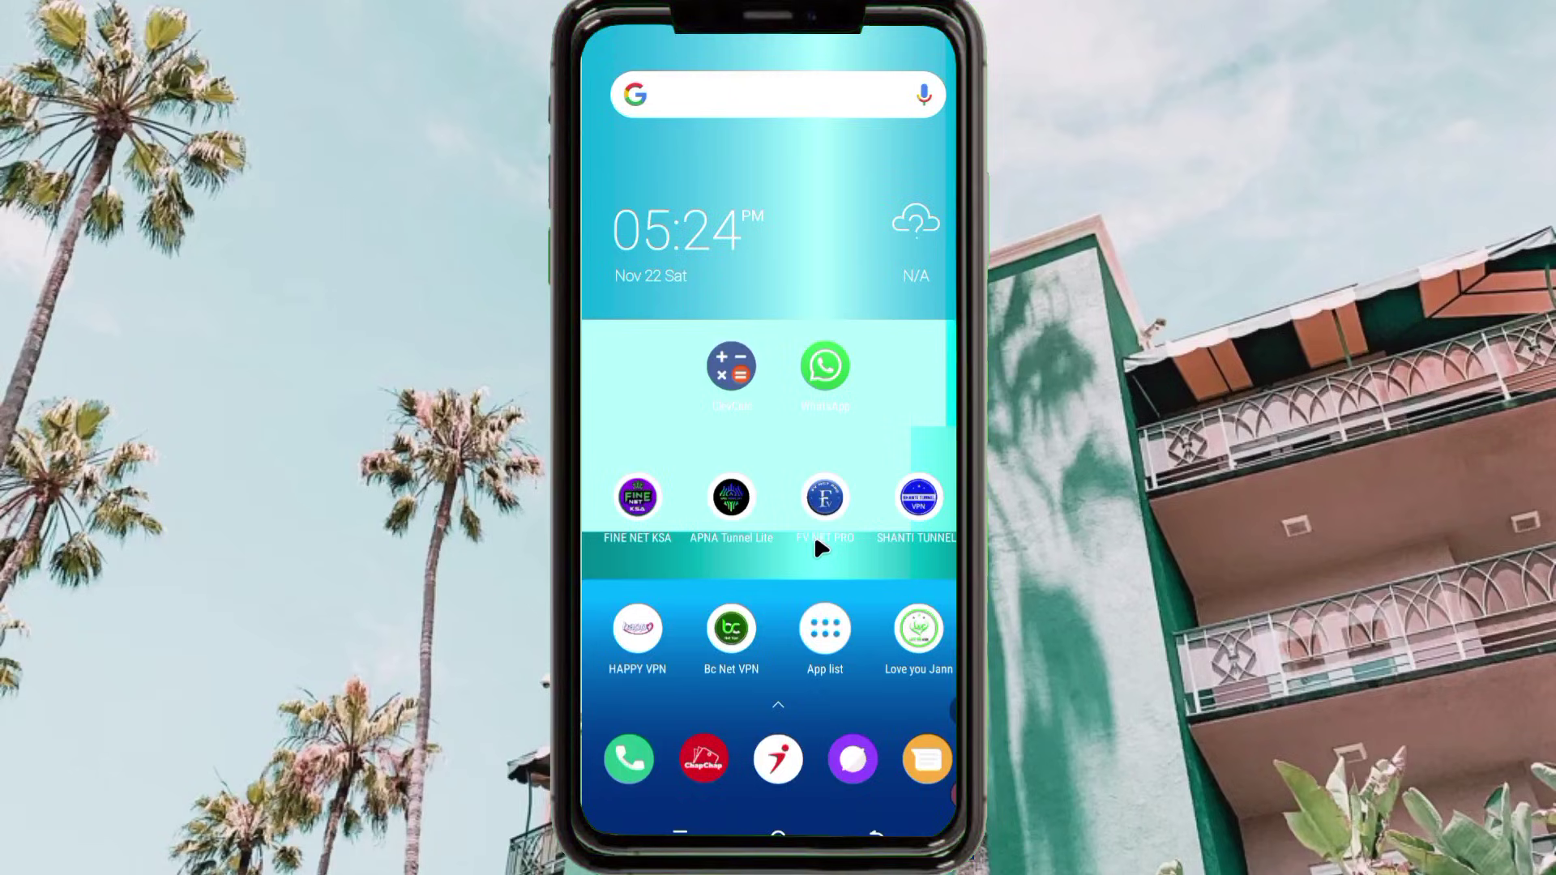
# Step: Search the app drawer for 'Np' and launch Npv Tunnel
pyautogui.click(825, 628)
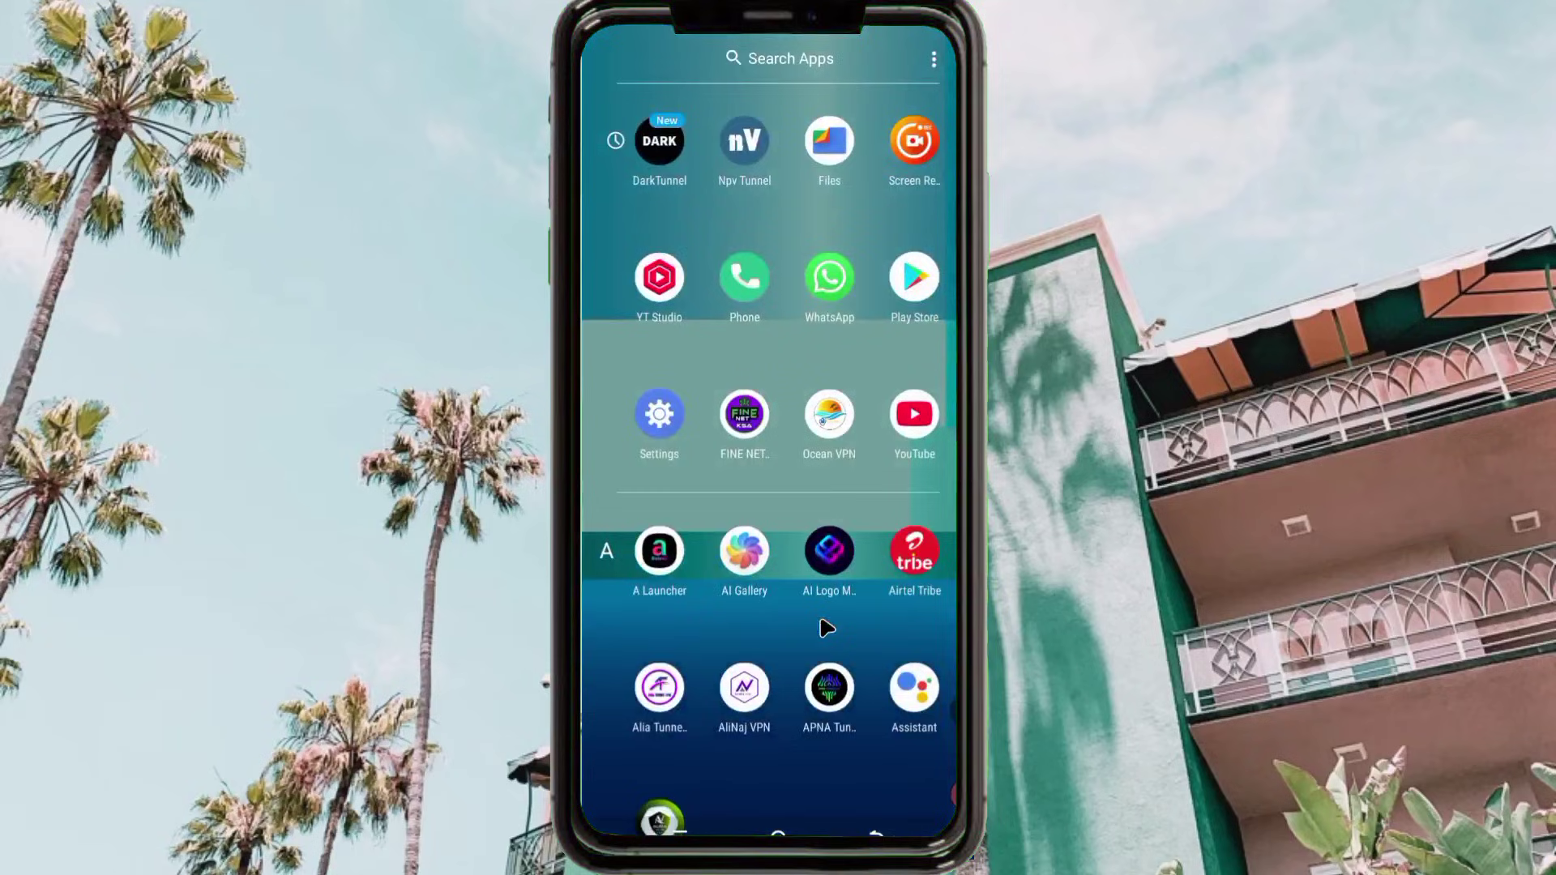
pyautogui.moveTo(825, 647); pyautogui.dragTo(814, 231)
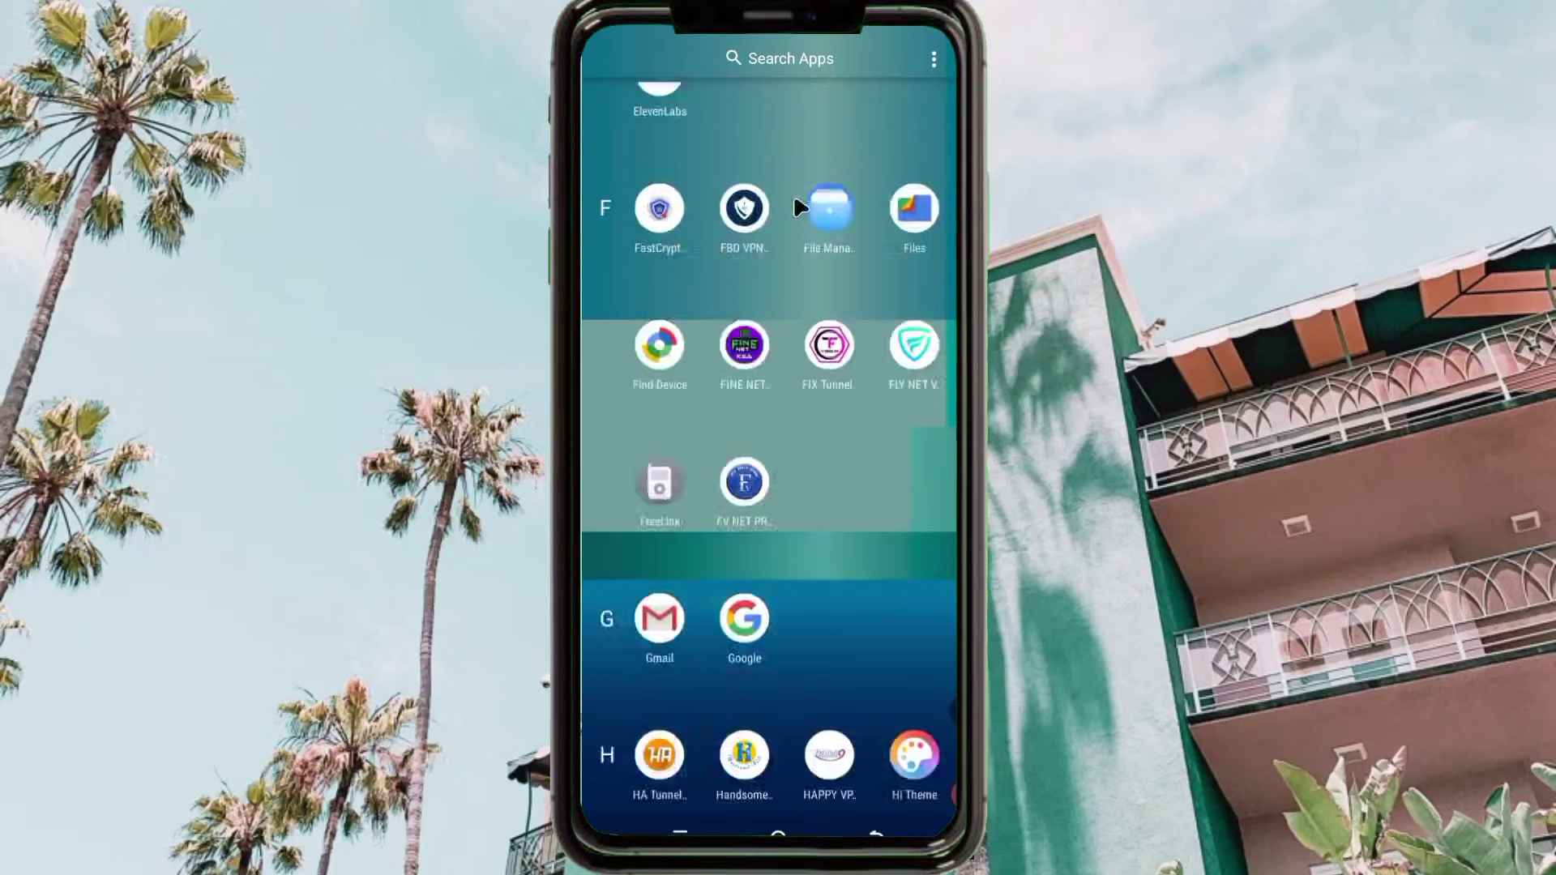
pyautogui.click(745, 62)
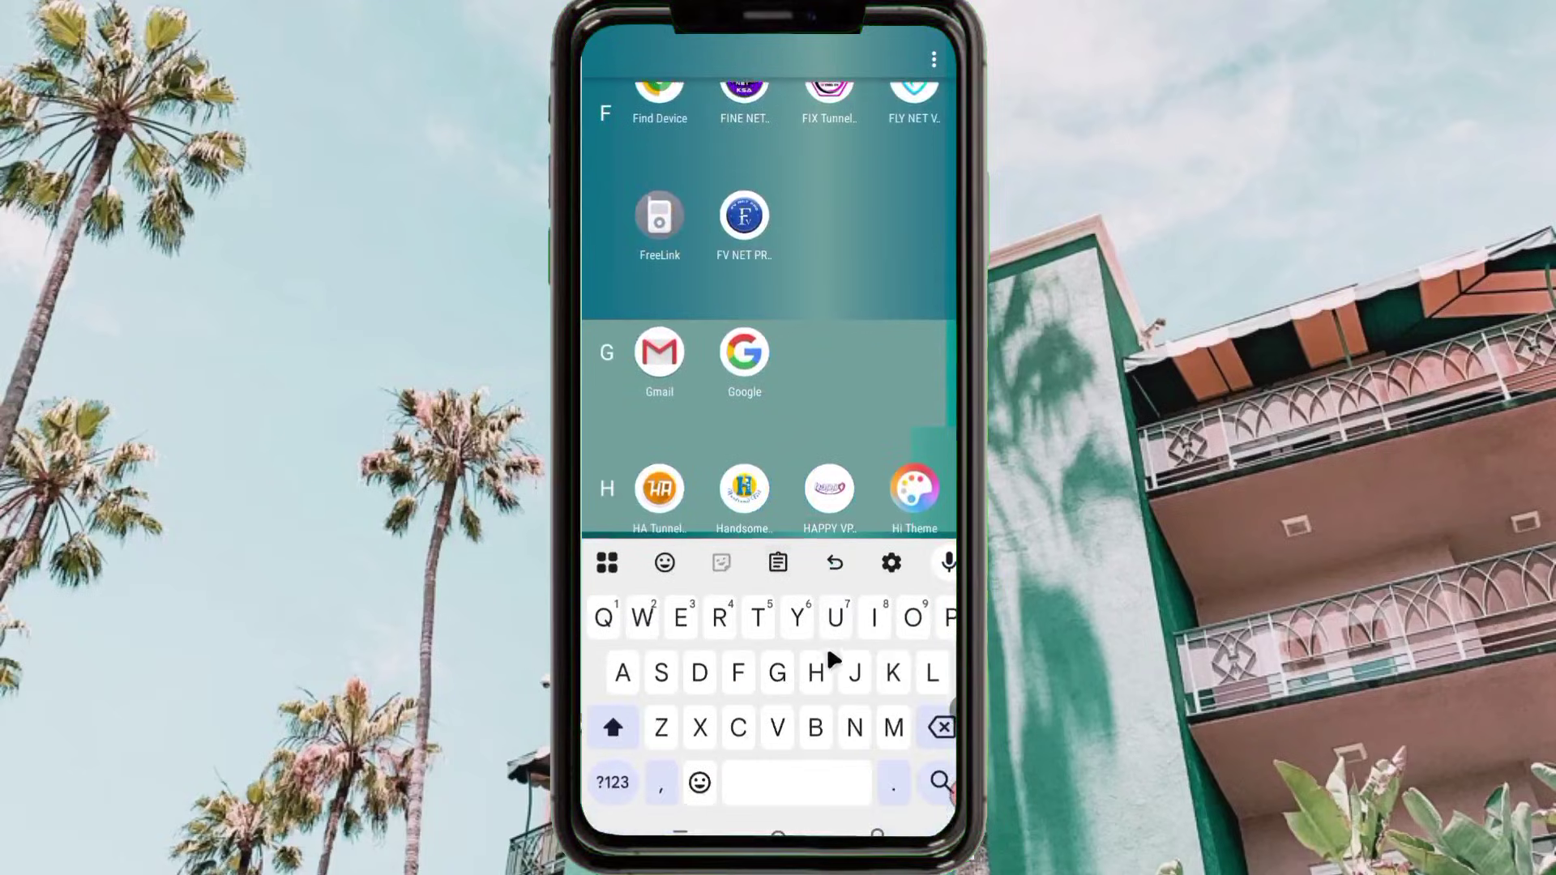
pyautogui.click(845, 730)
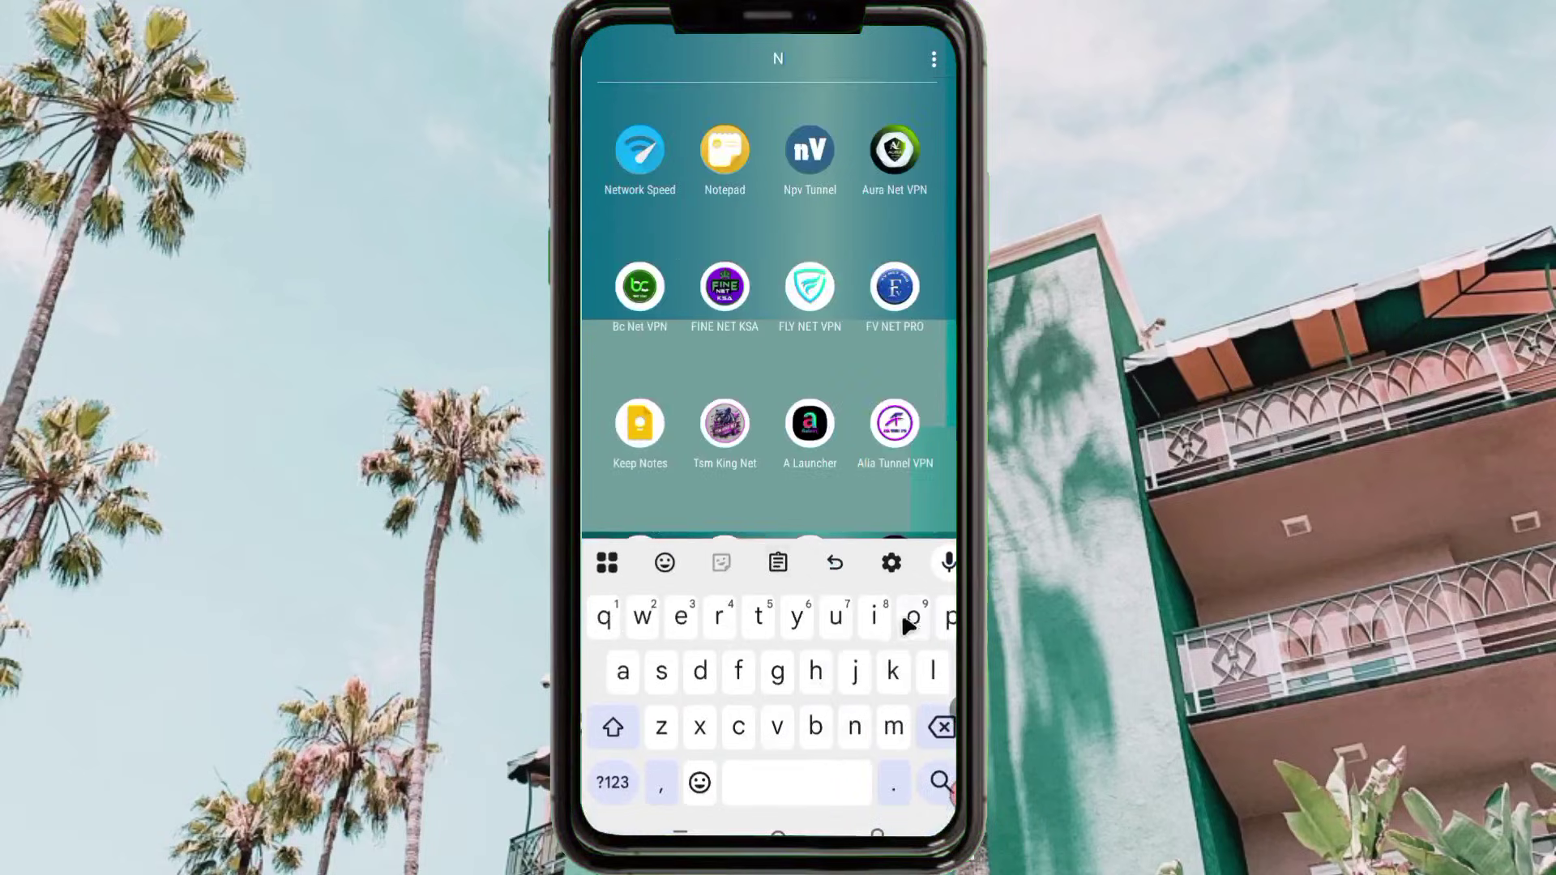
pyautogui.click(947, 628)
pyautogui.click(855, 726)
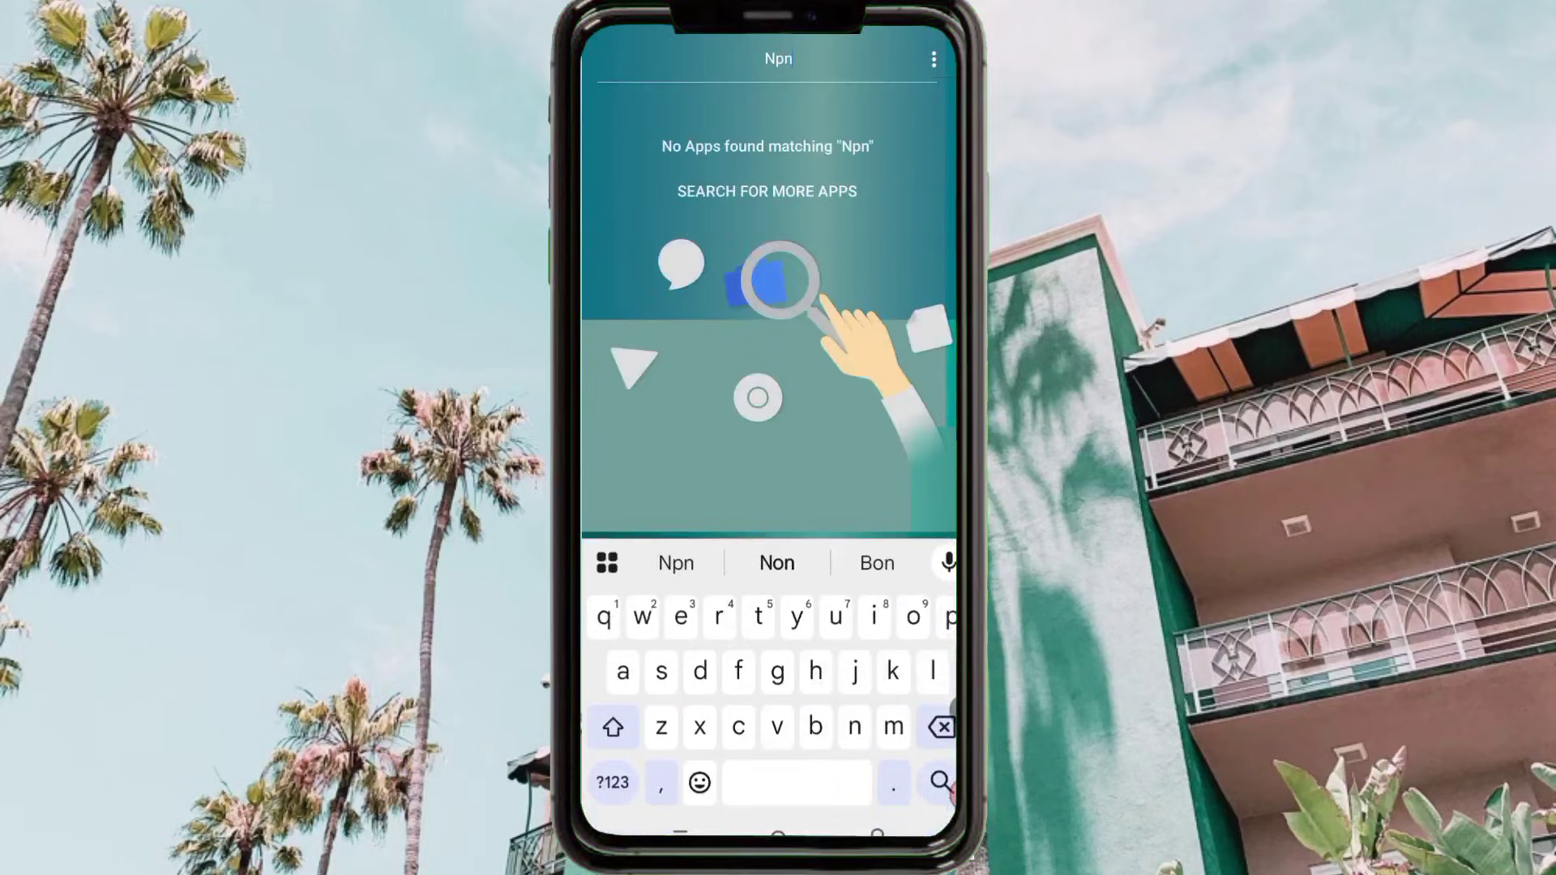
pyautogui.click(942, 729)
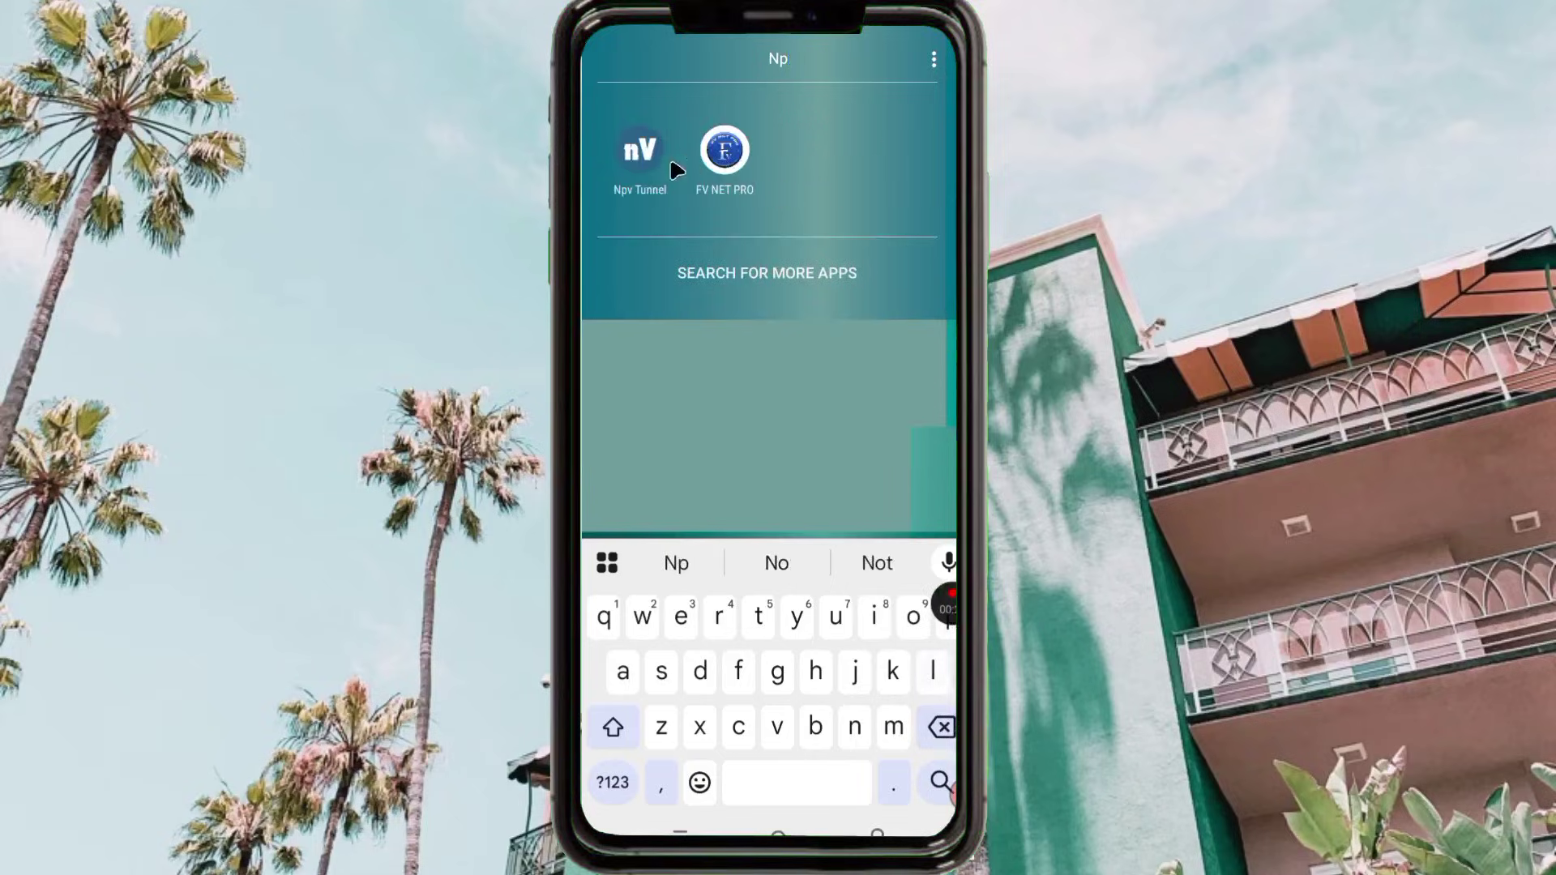
pyautogui.click(633, 151)
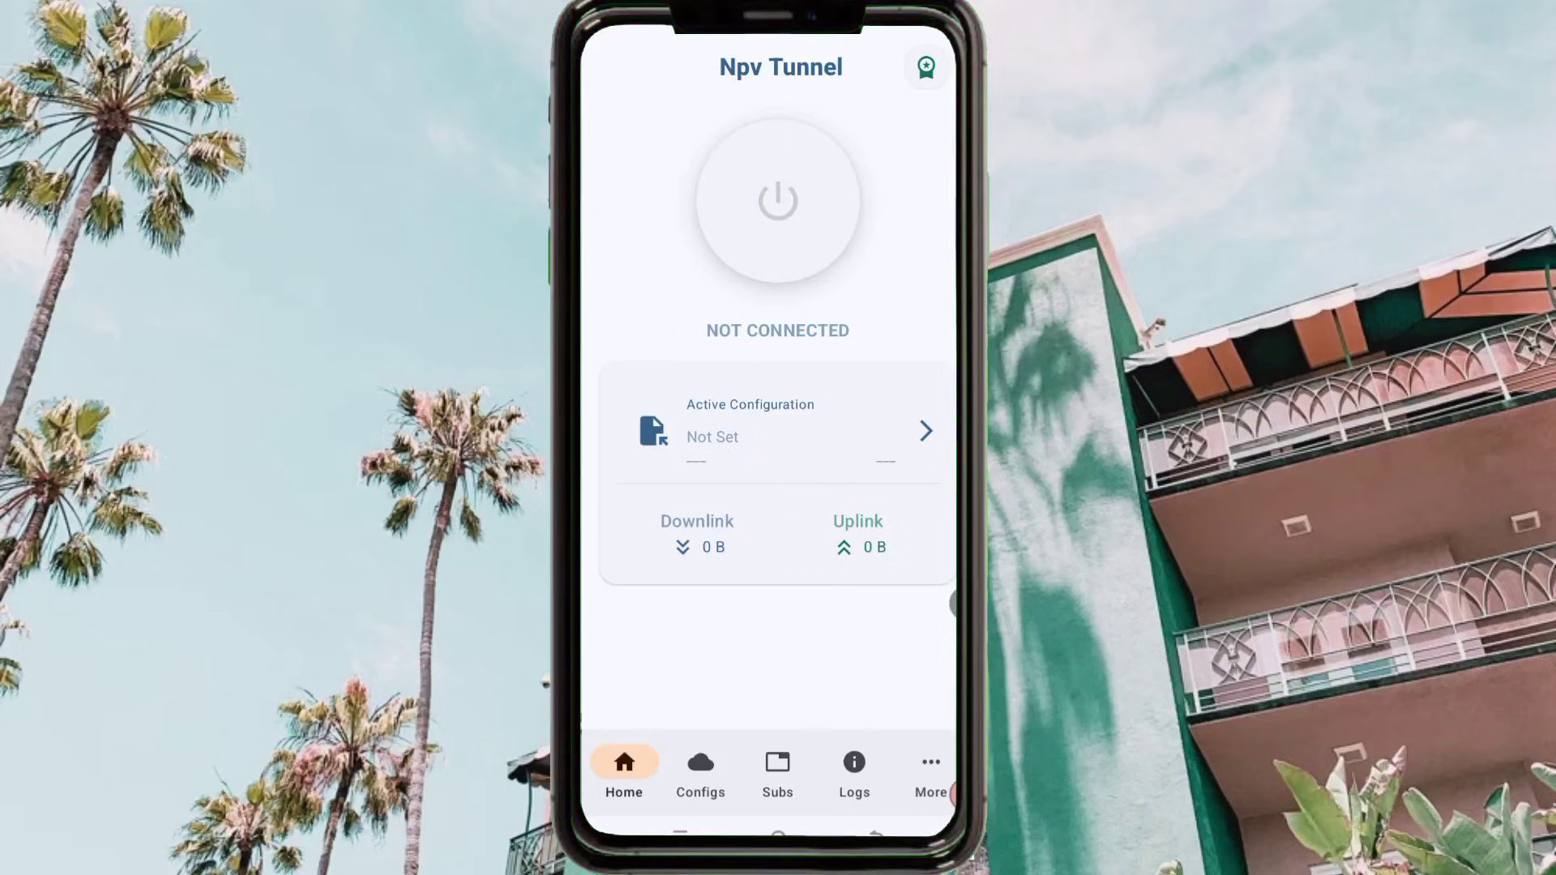
# Step: Go back to the home screen and open Google Play Store from the app drawer
pyautogui.click(778, 833)
pyautogui.click(825, 632)
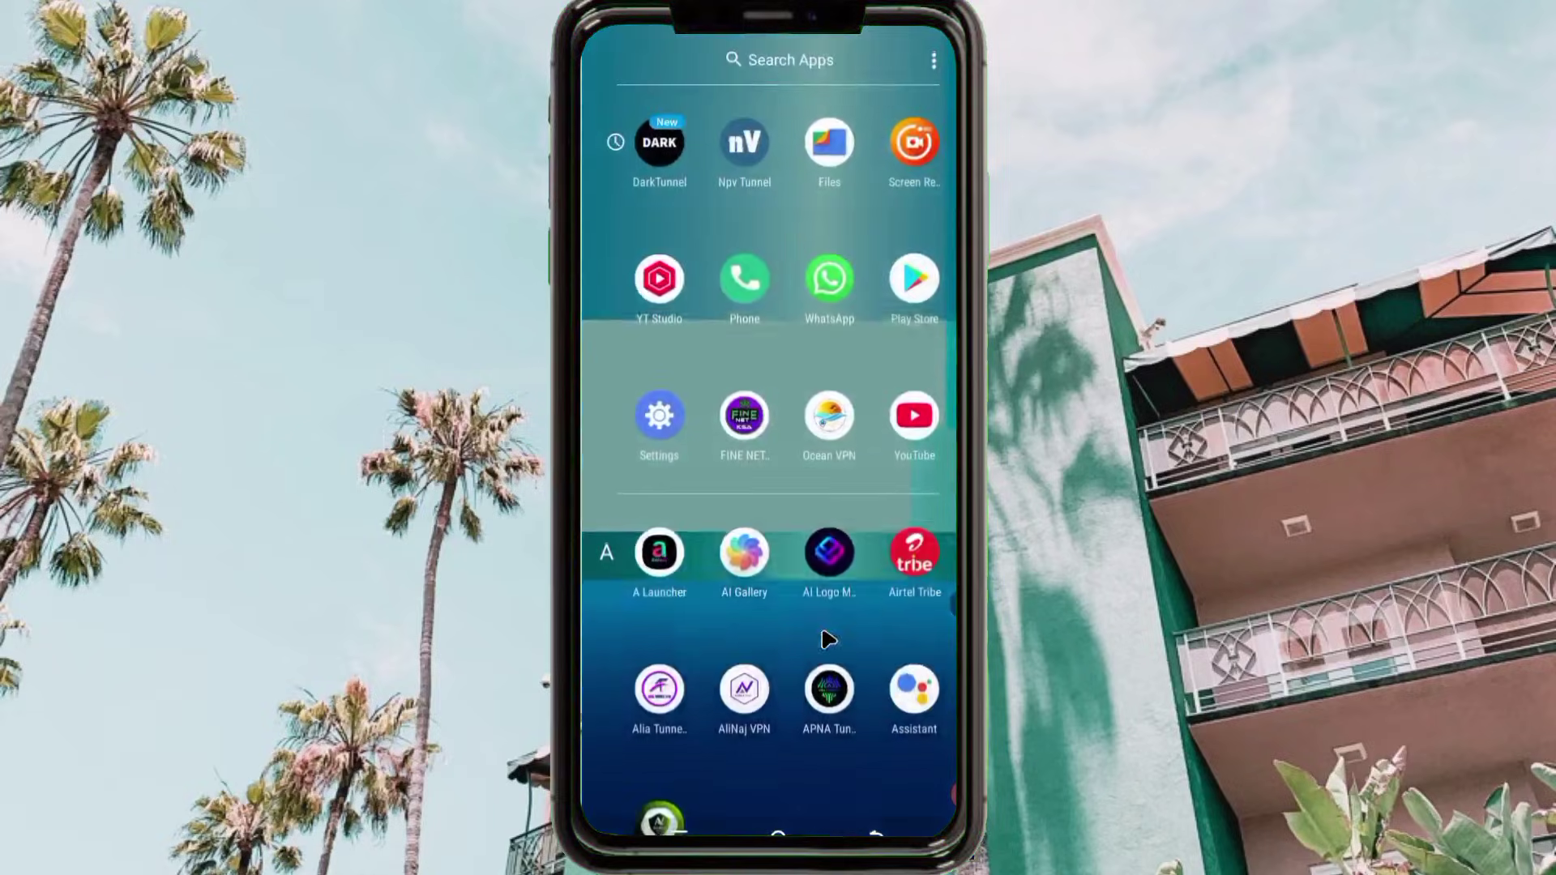
pyautogui.click(923, 283)
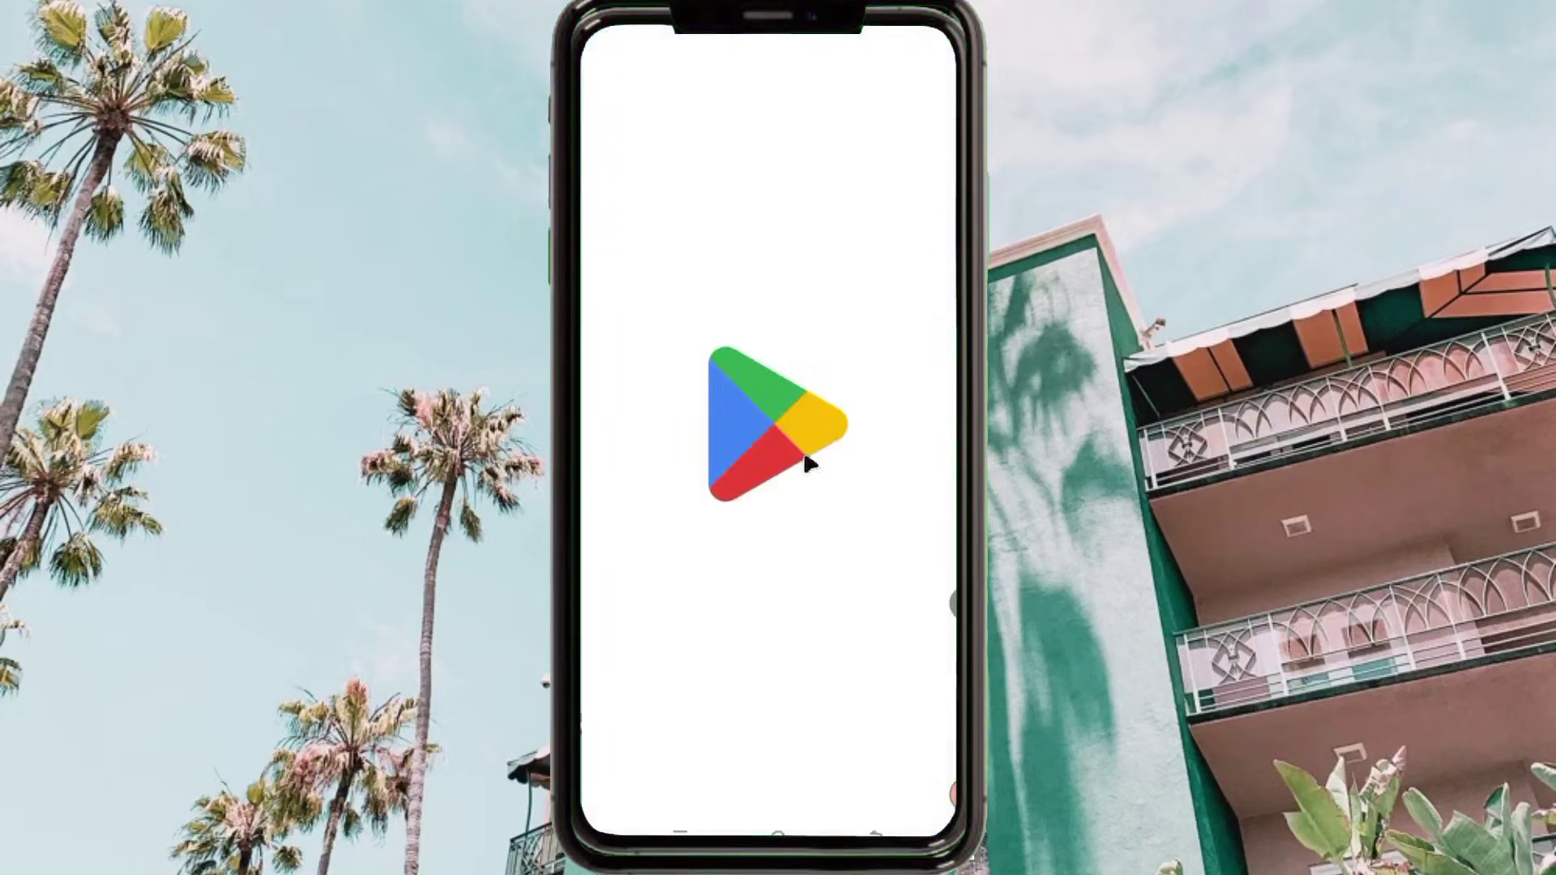
# Step: Search the store for 'npv tunnel' and launch Npv Tunnel V2ray/SSH from its listing
pyautogui.click(888, 755)
pyautogui.click(743, 62)
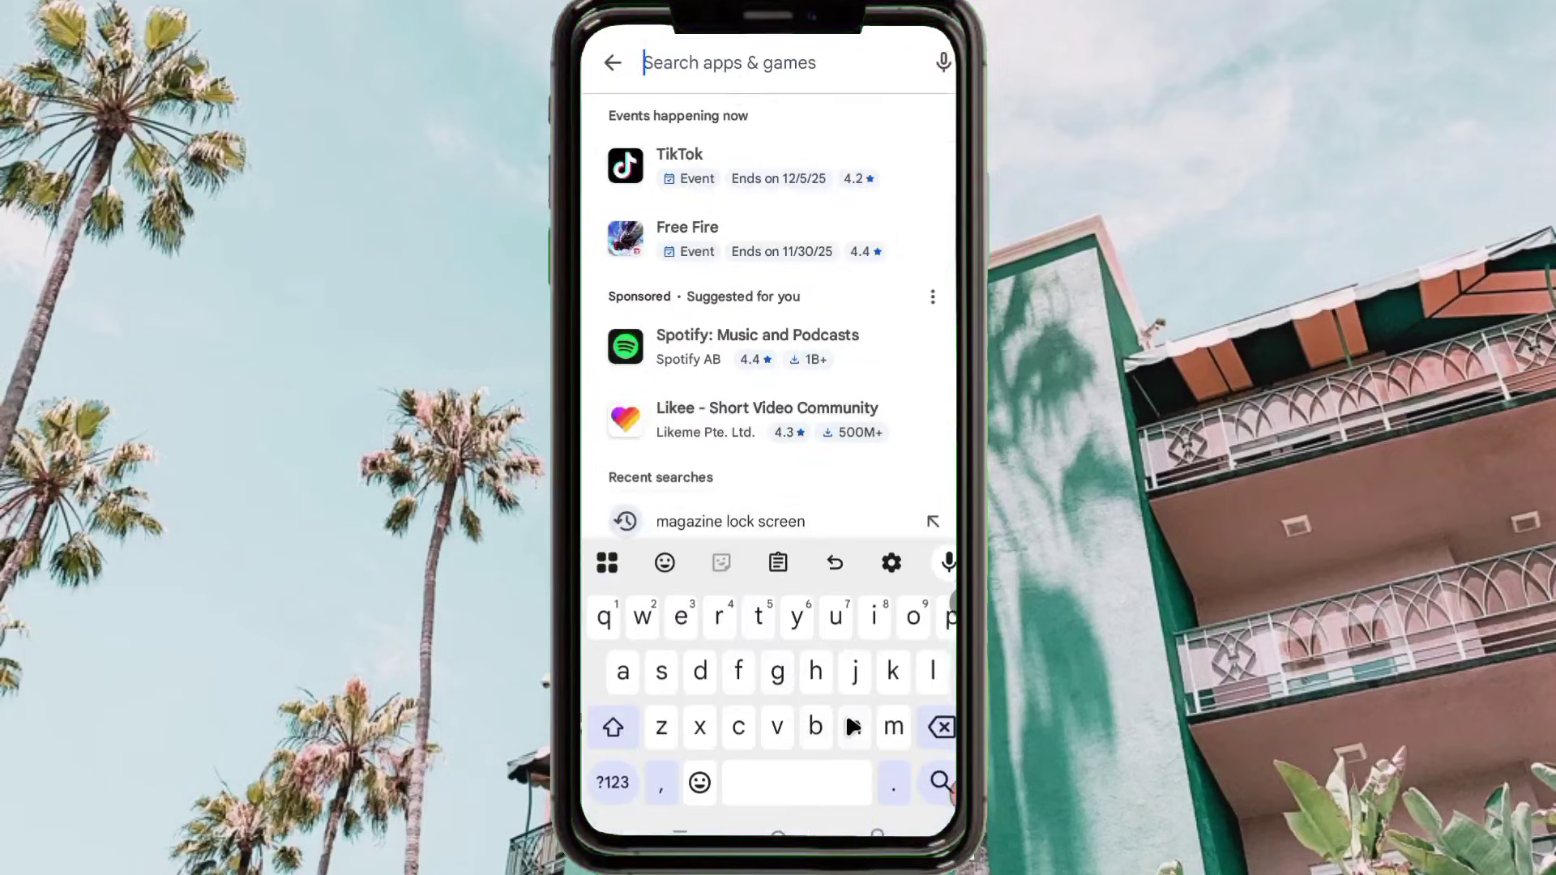
pyautogui.click(853, 726)
pyautogui.click(950, 618)
pyautogui.click(782, 730)
pyautogui.click(641, 122)
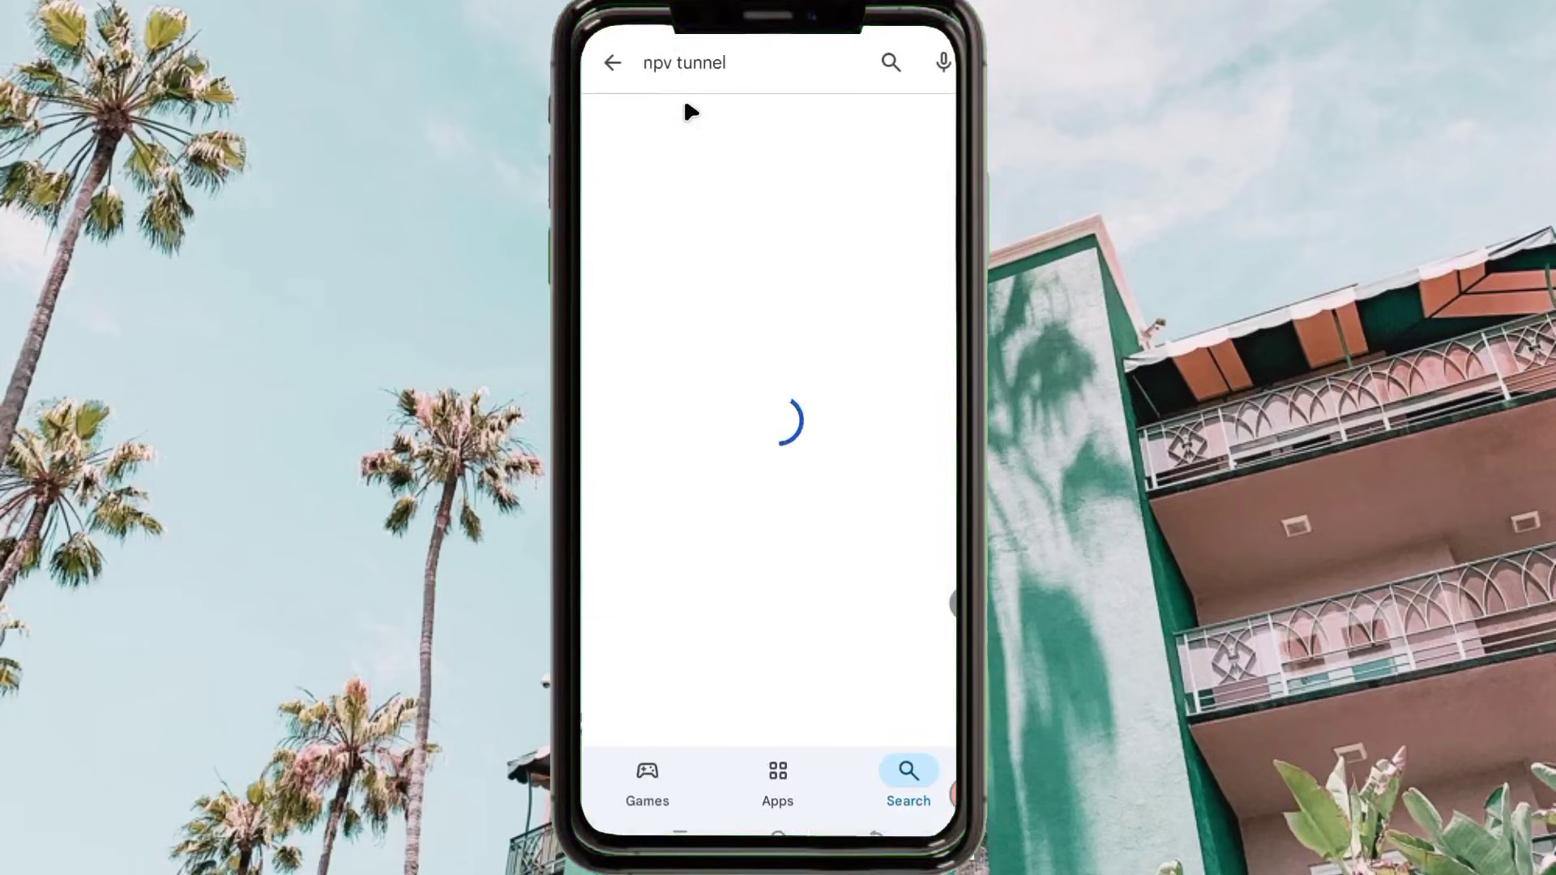
pyautogui.click(704, 431)
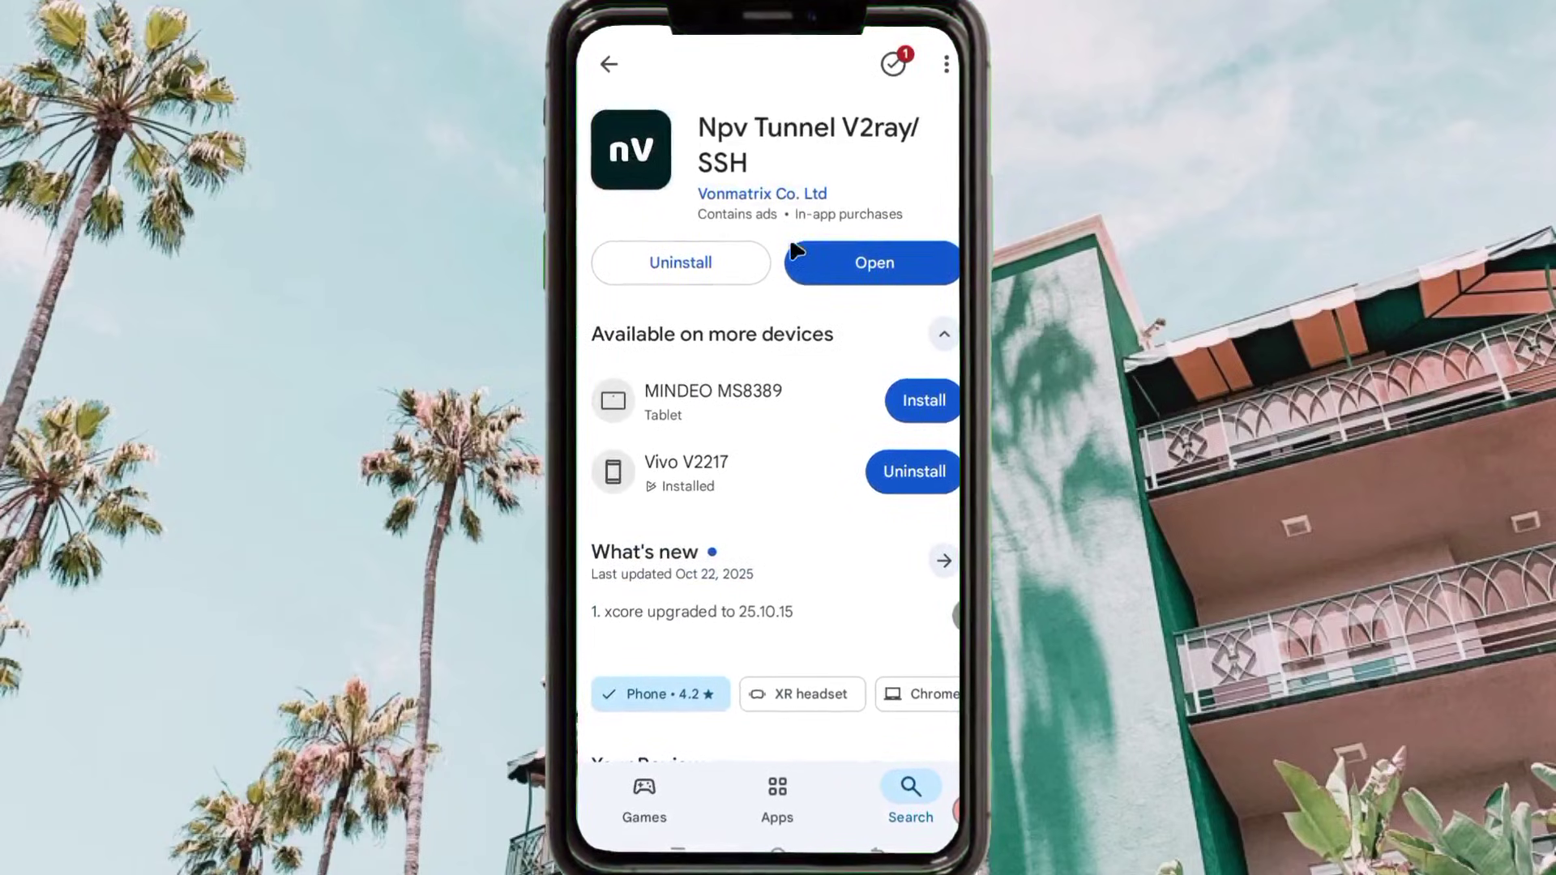
pyautogui.click(879, 268)
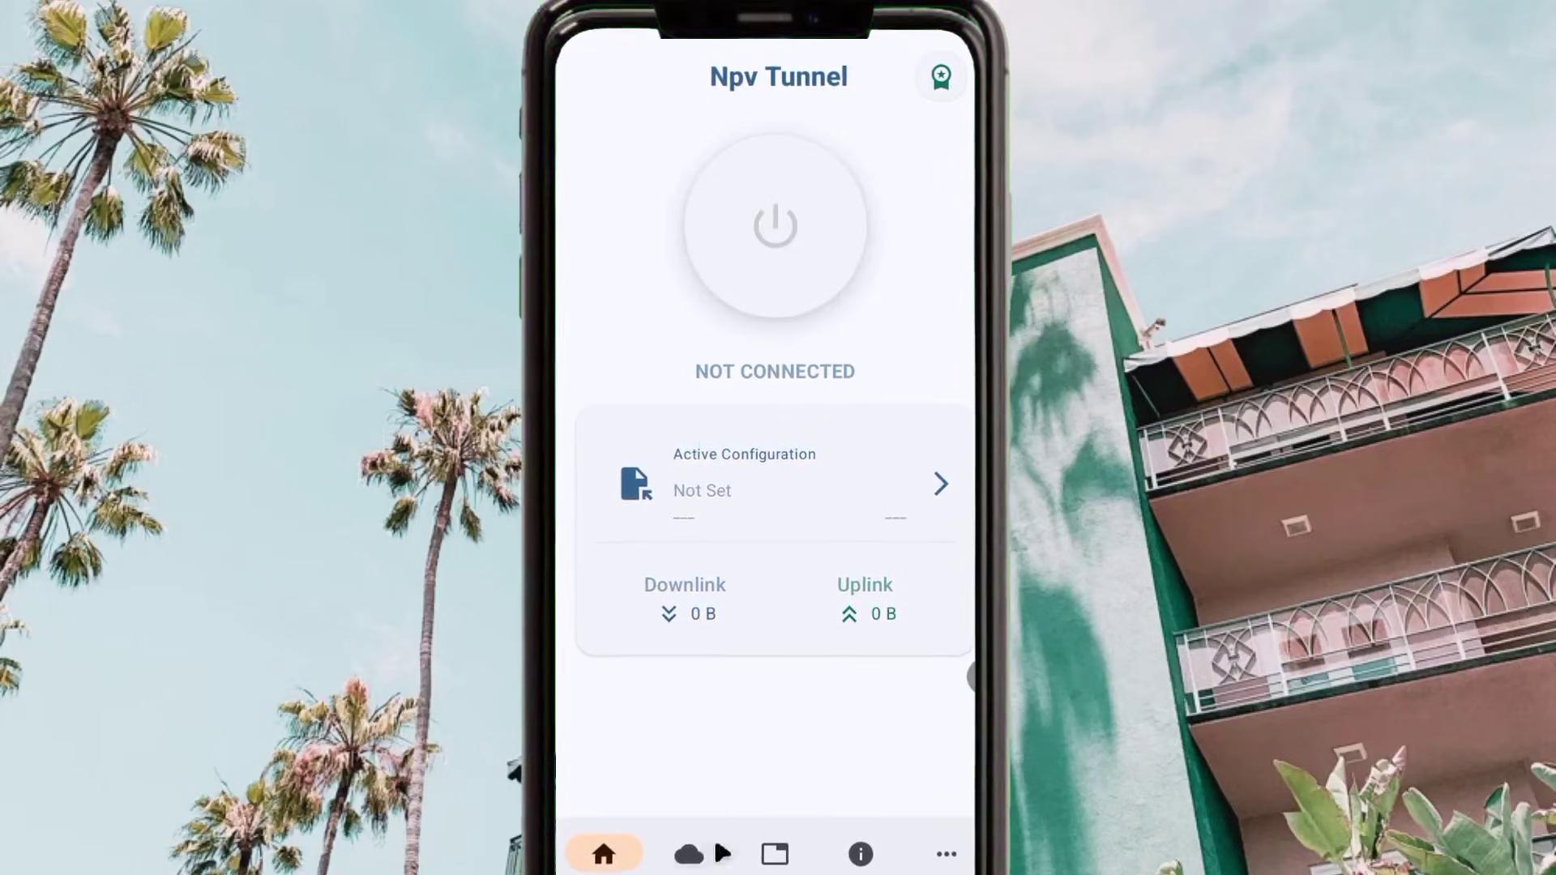
# Step: Check Npv Tunnel's Configs tab, which has no saved configurations yet
pyautogui.click(691, 861)
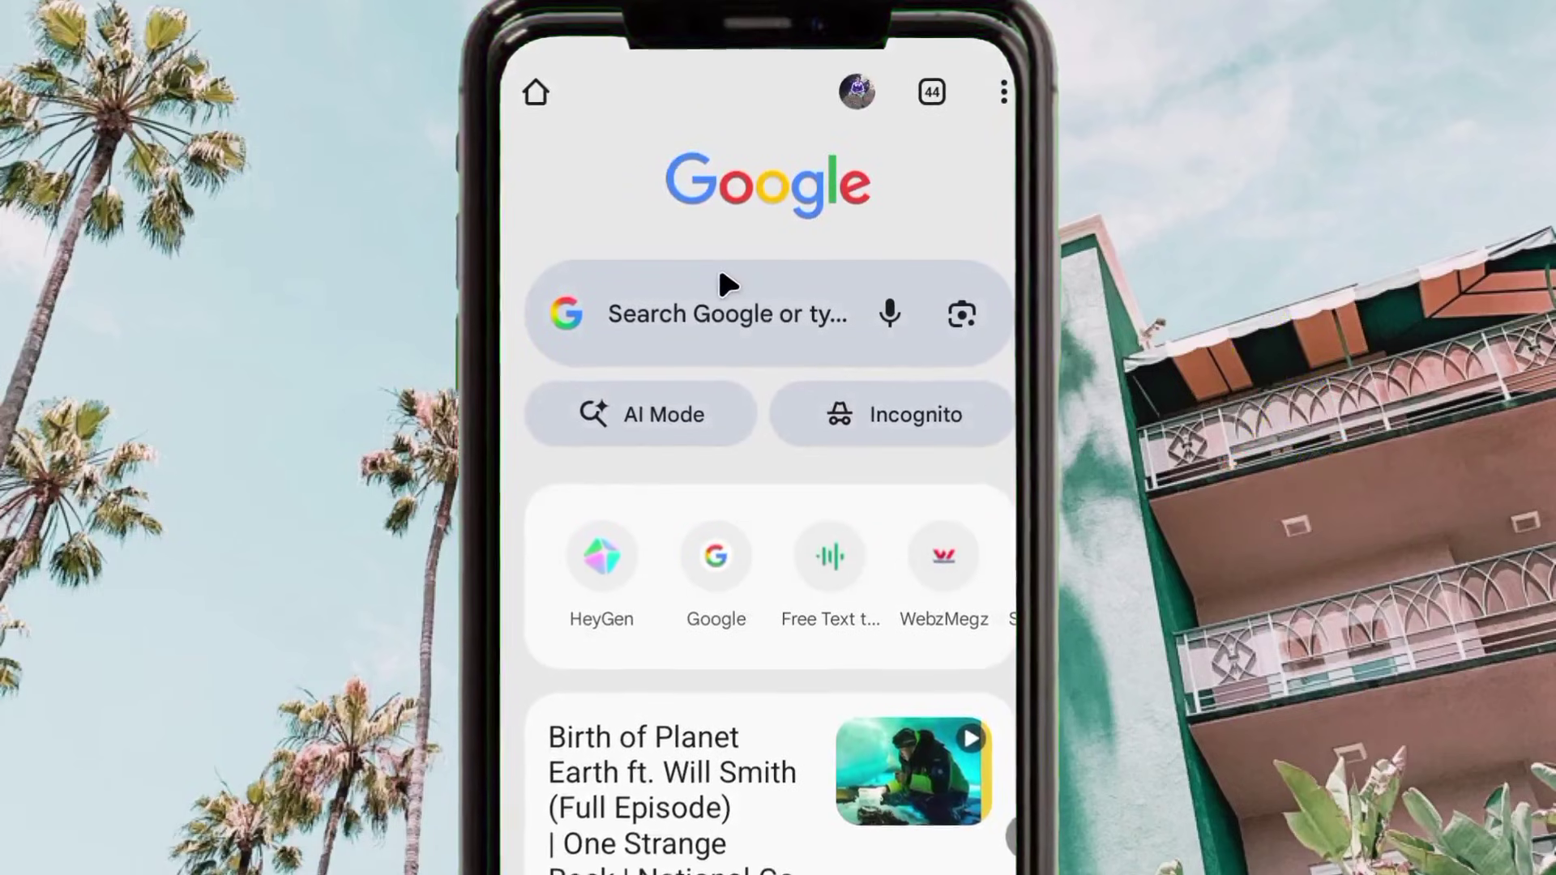
# Step: Rerun the Google search for 'fastssh v2ray' to reach fastssh.com
pyautogui.click(716, 551)
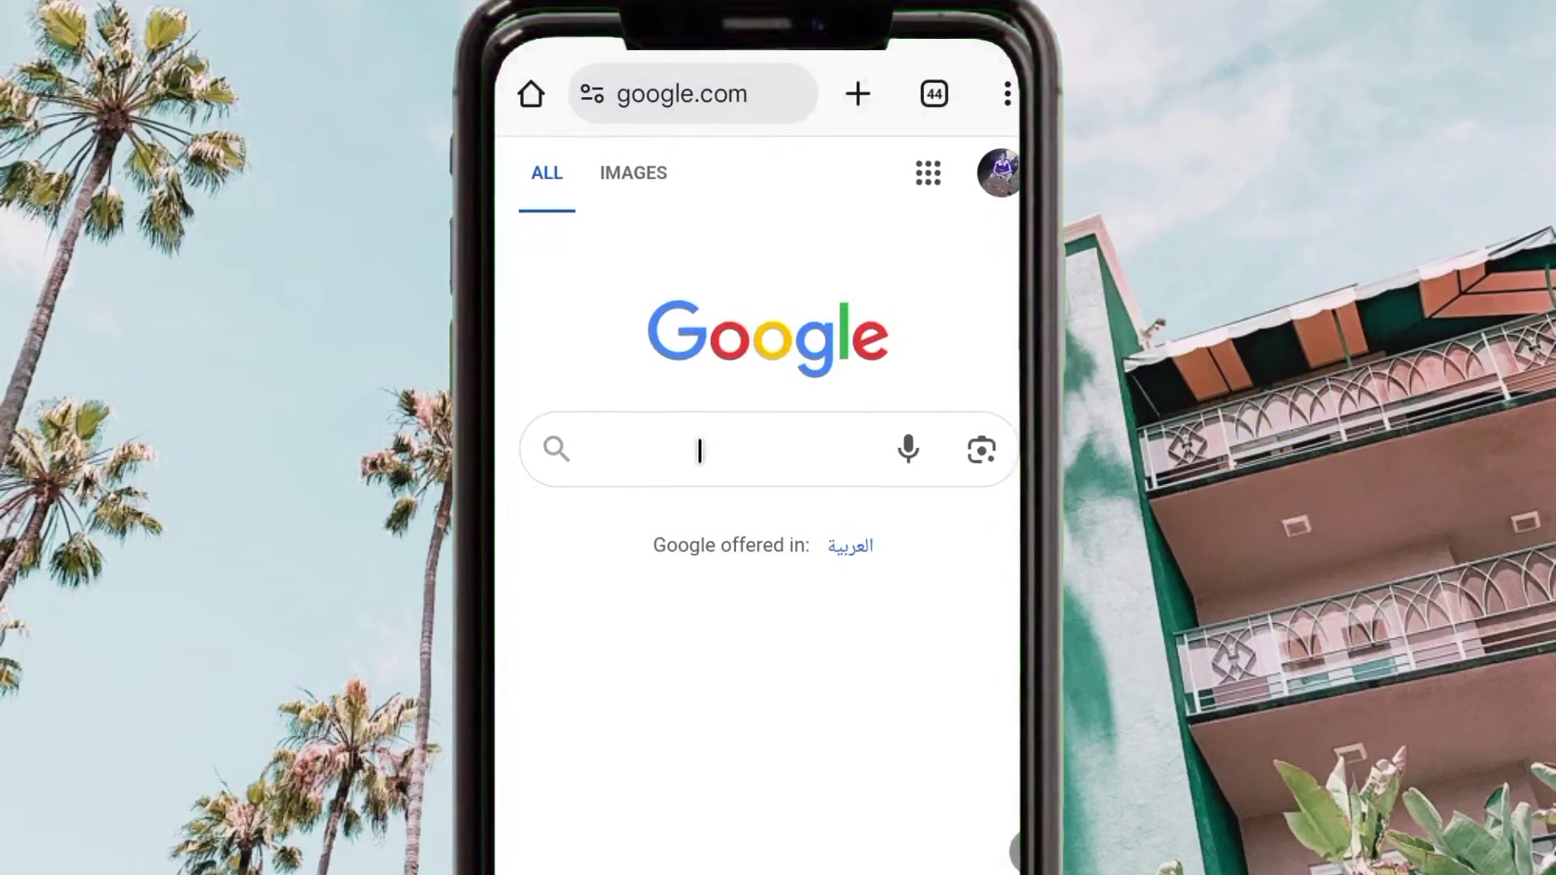
pyautogui.click(698, 448)
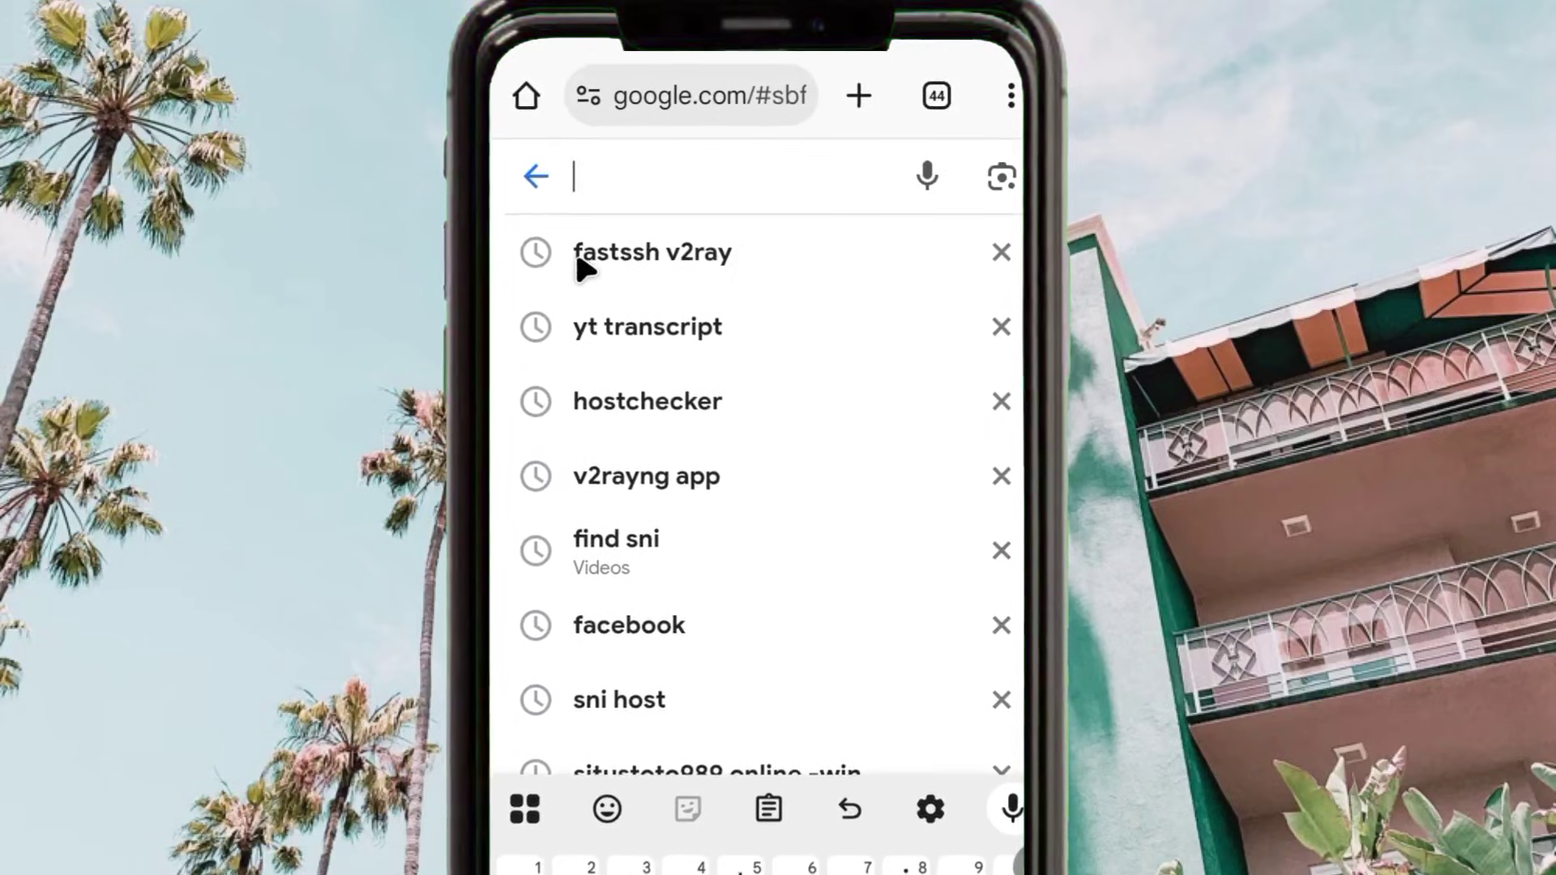
pyautogui.click(673, 274)
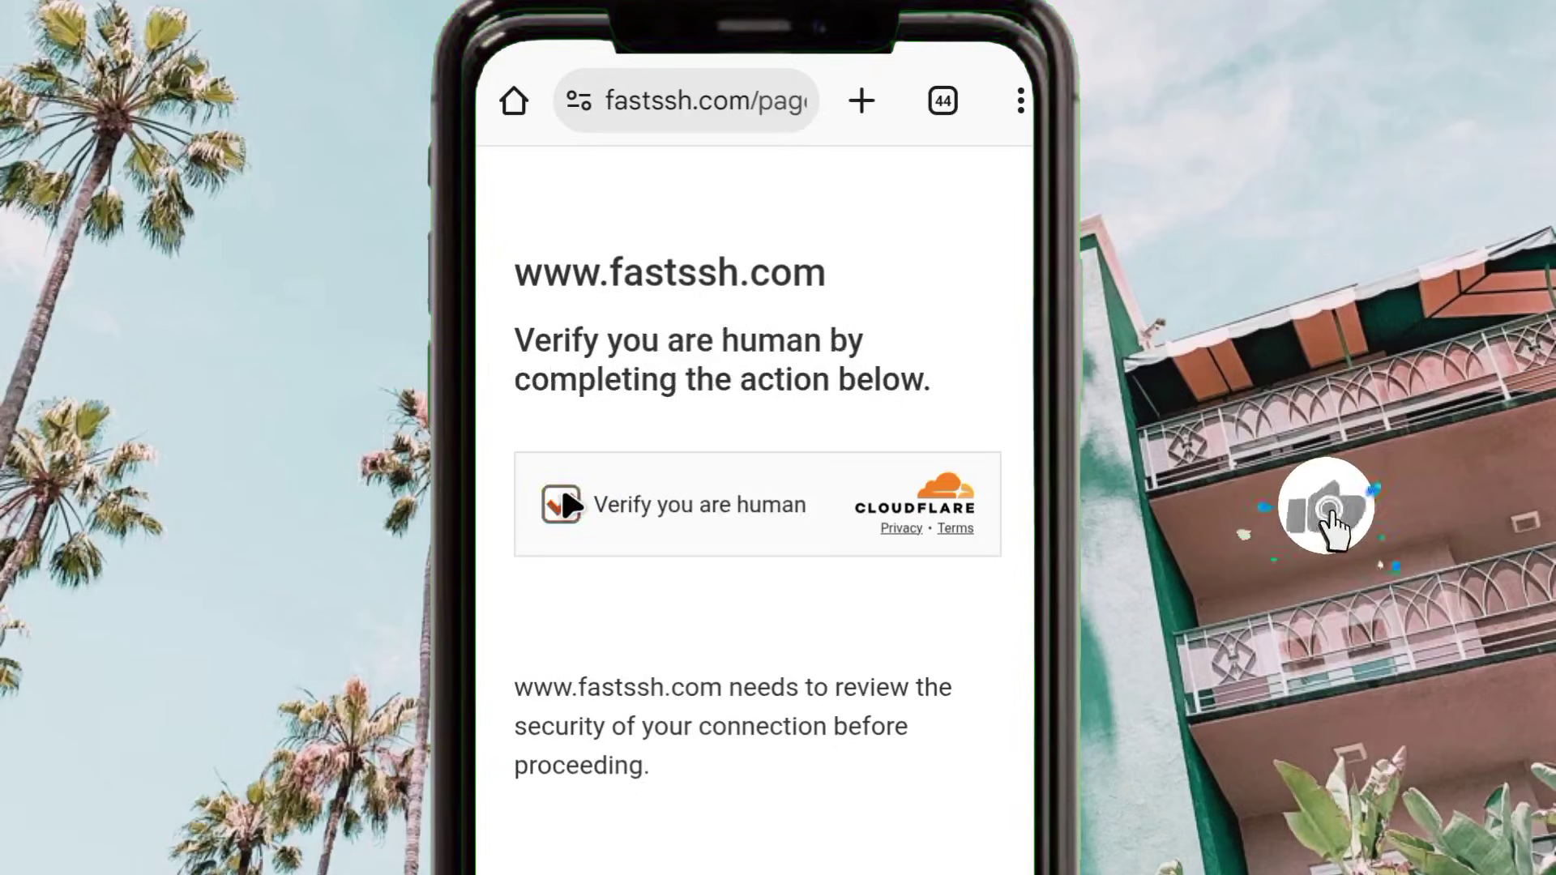
# Step: Pass the Cloudflare check and choose Create V2ray Account for Dynamic V2ray SG Vultr
pyautogui.click(564, 495)
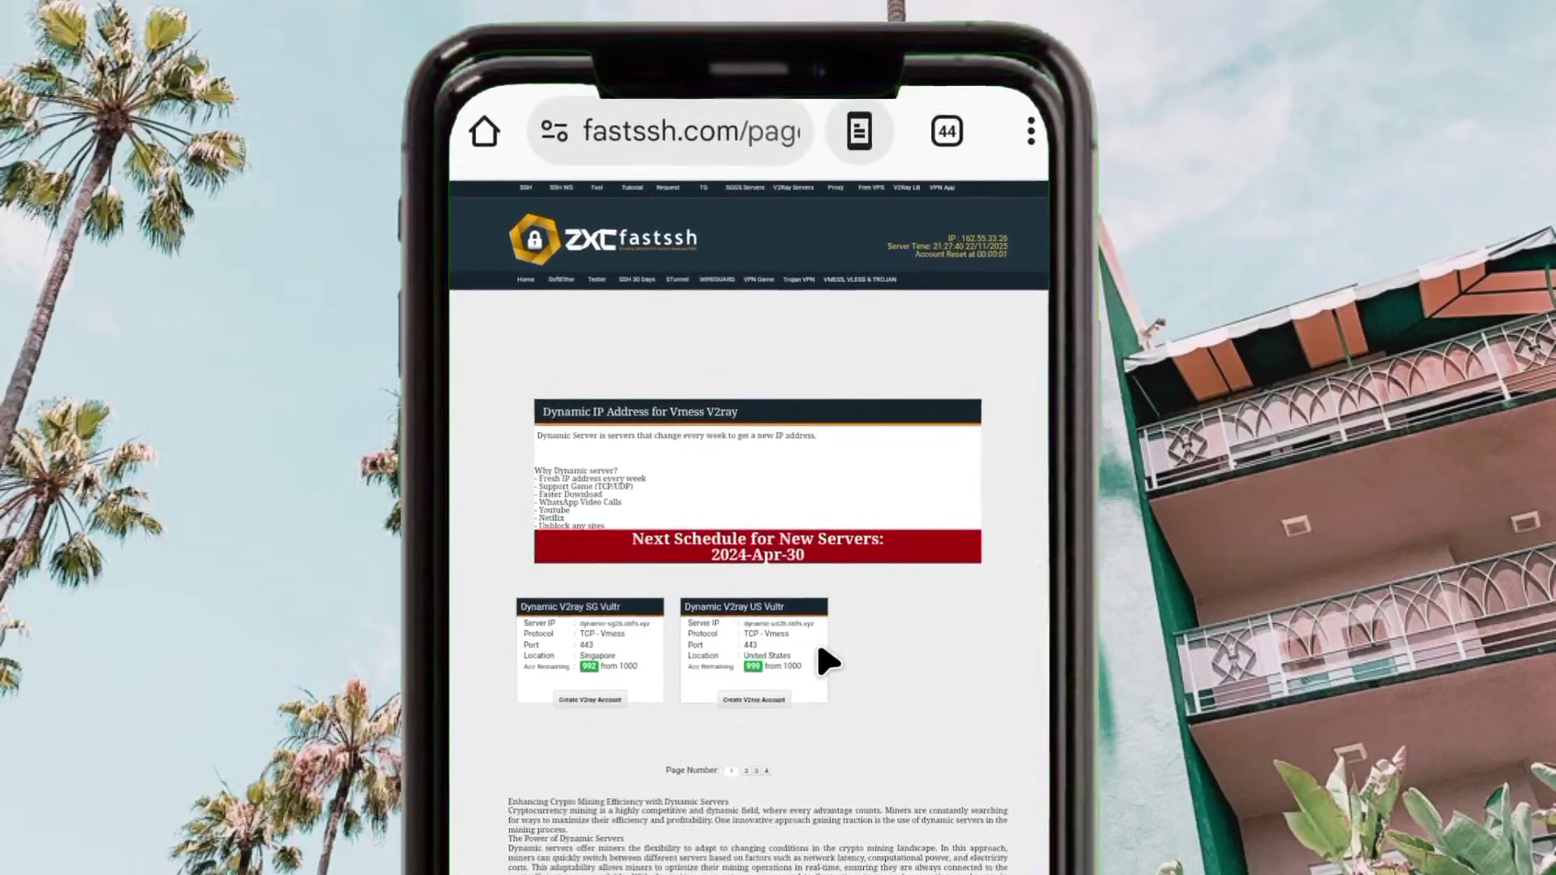
pyautogui.scroll(5, 823, 677)
pyautogui.hscroll(-3, 746, 535)
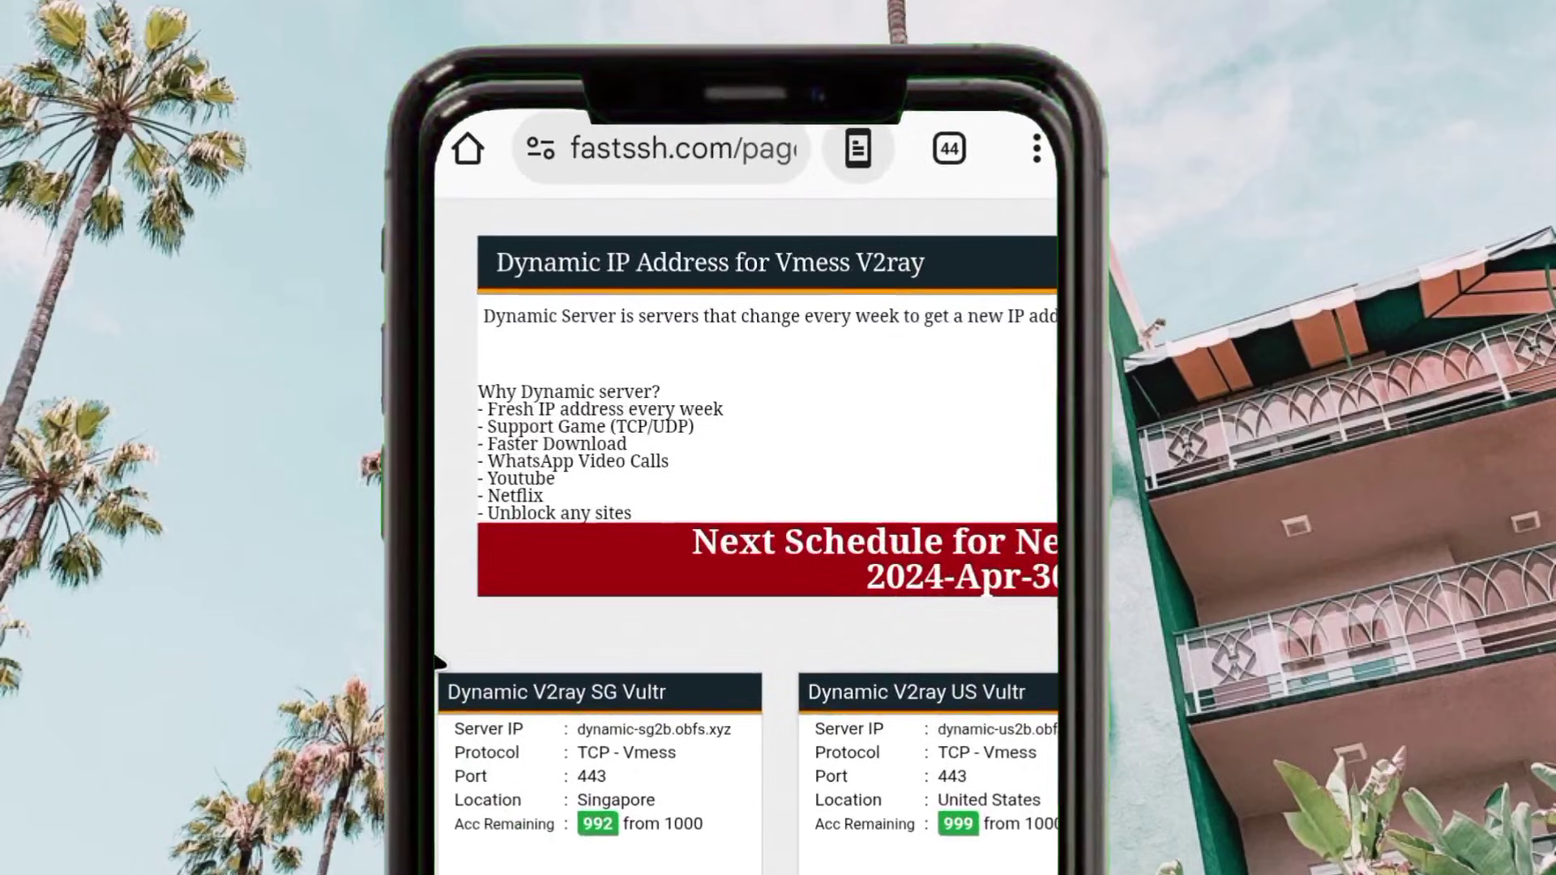
pyautogui.click(489, 802)
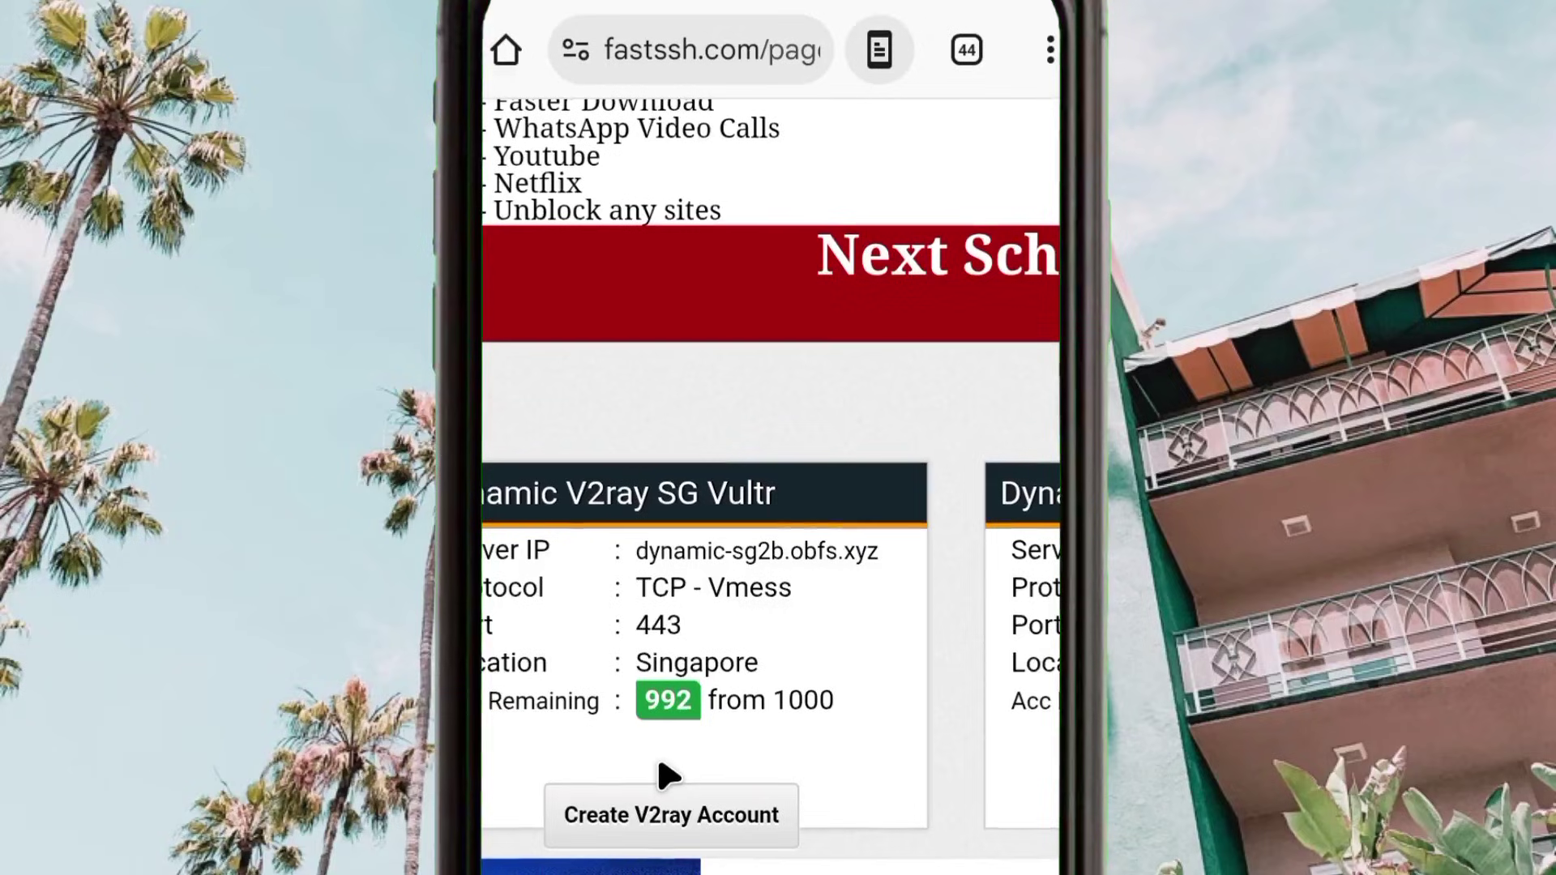
pyautogui.hscroll(-2, 669, 776)
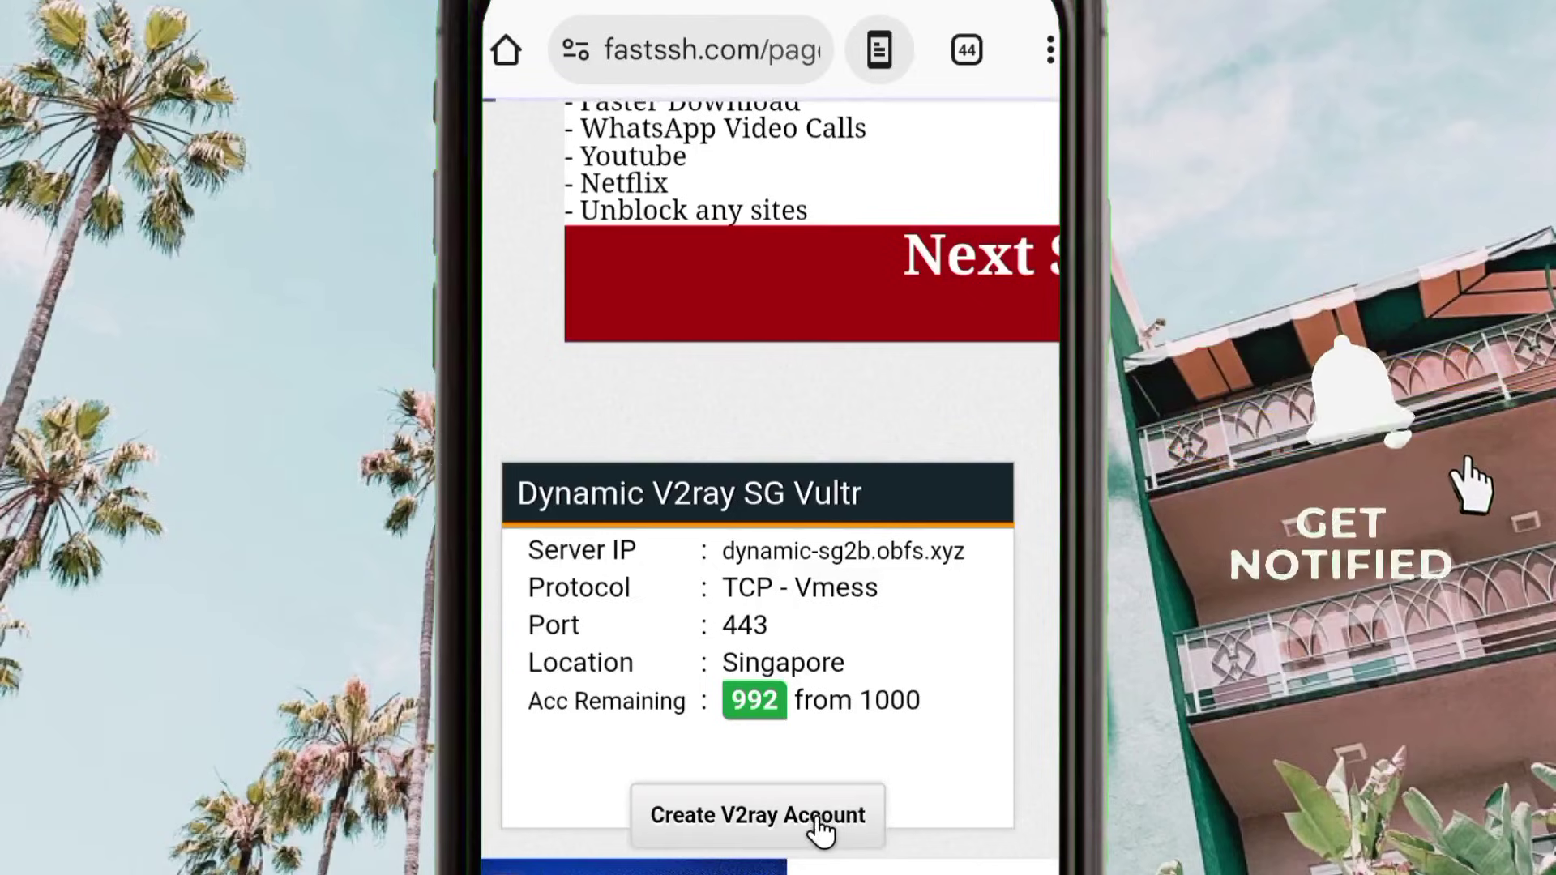
pyautogui.click(690, 834)
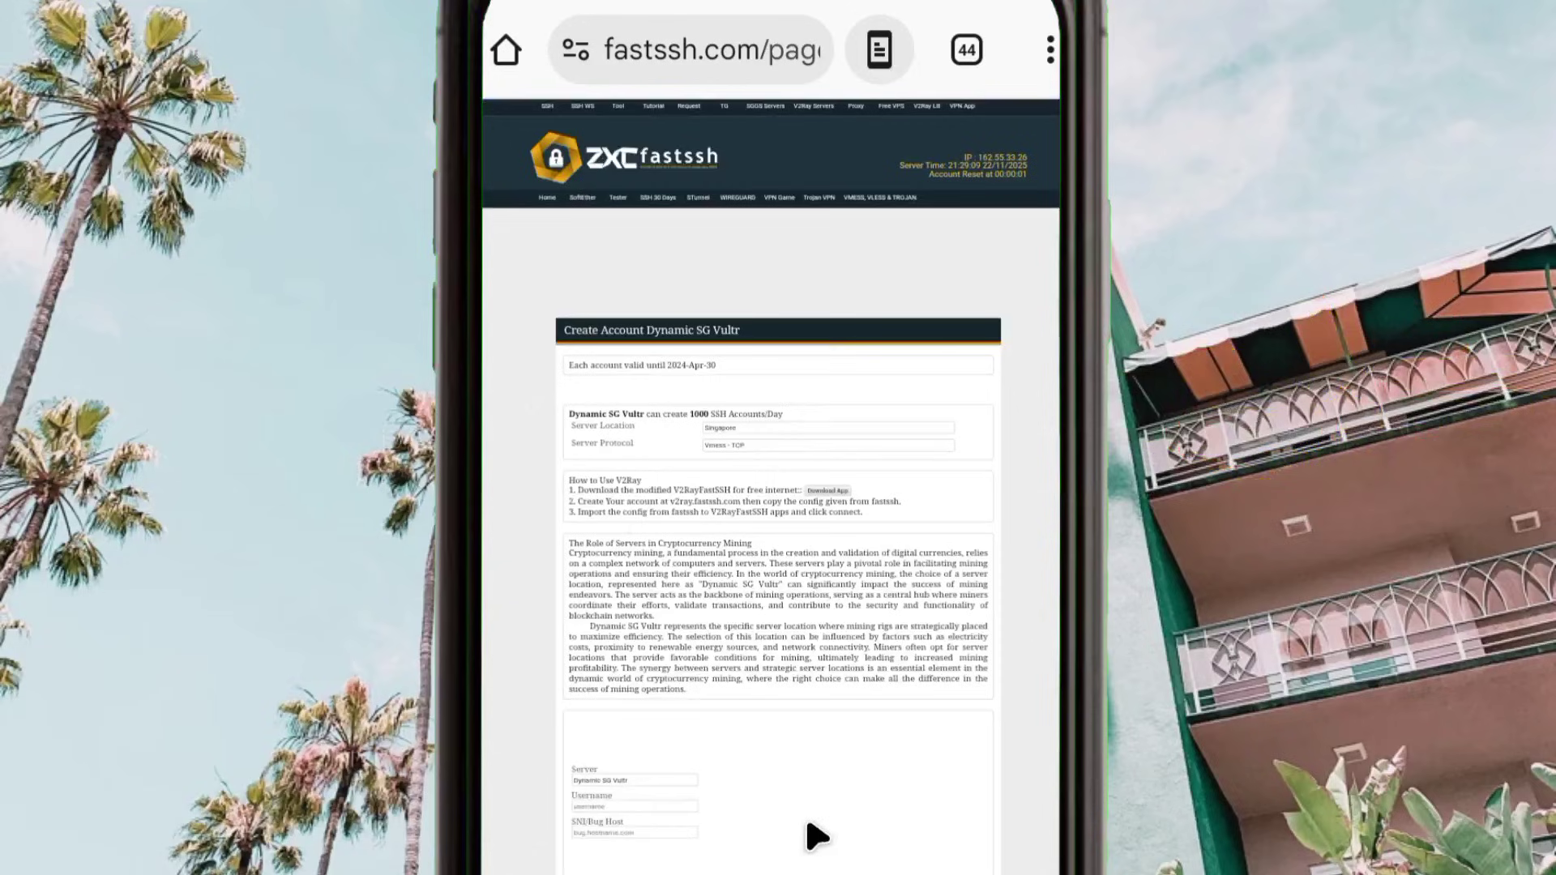
# Step: Go from Username to the SNI/Bug Host field, zoom into the form, and tick 'I'm not a robot'
pyautogui.scroll(-5, 817, 835)
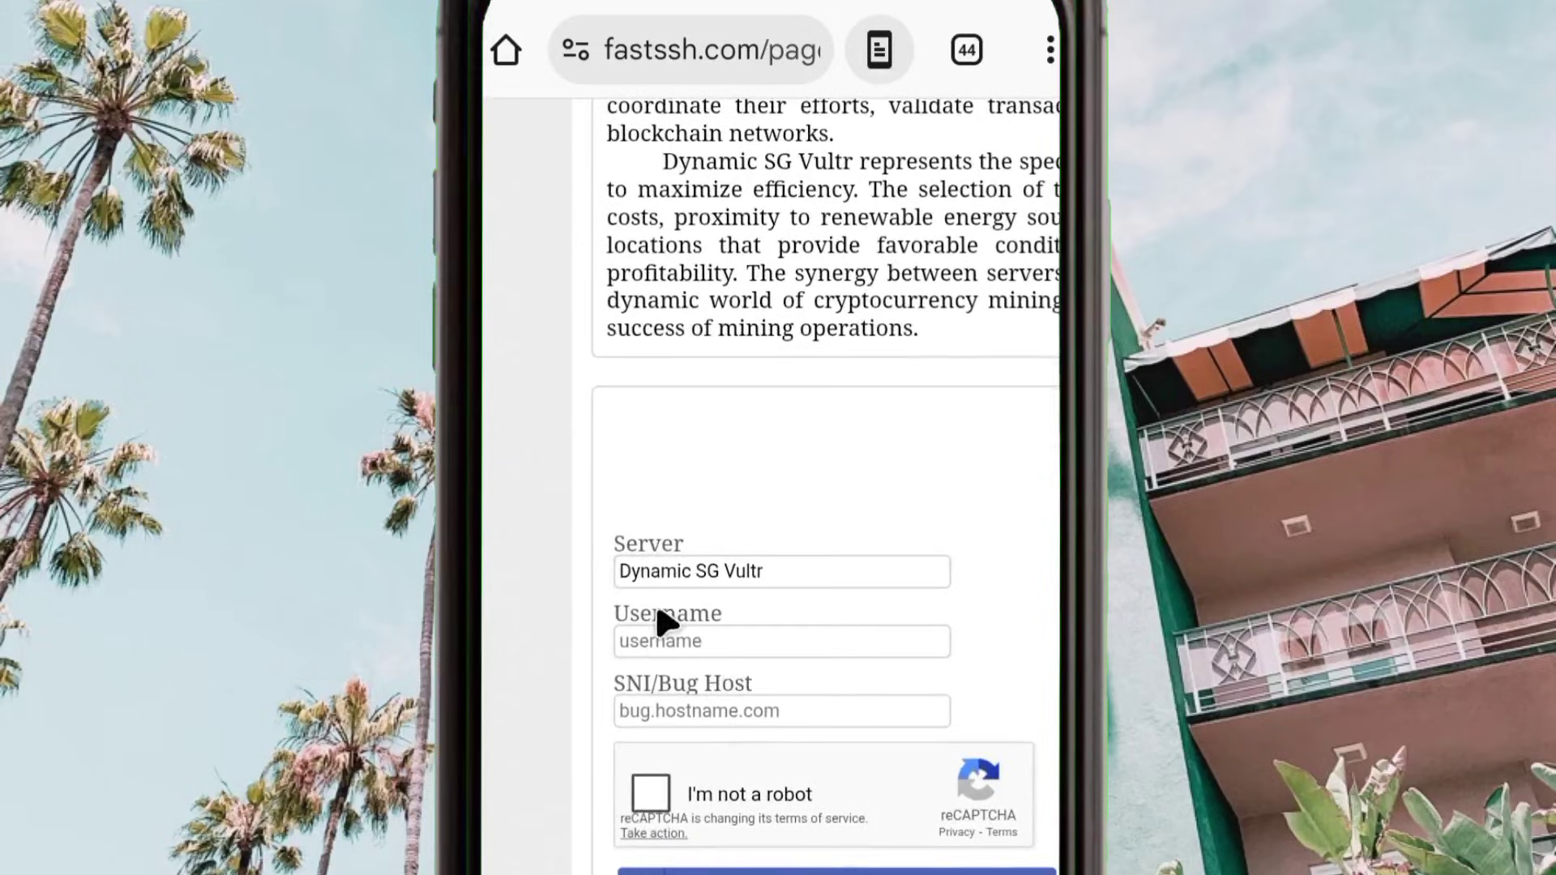
pyautogui.click(645, 638)
pyautogui.press('Tab')
pyautogui.scroll(-3, 883, 708)
pyautogui.scroll(-7, 884, 702)
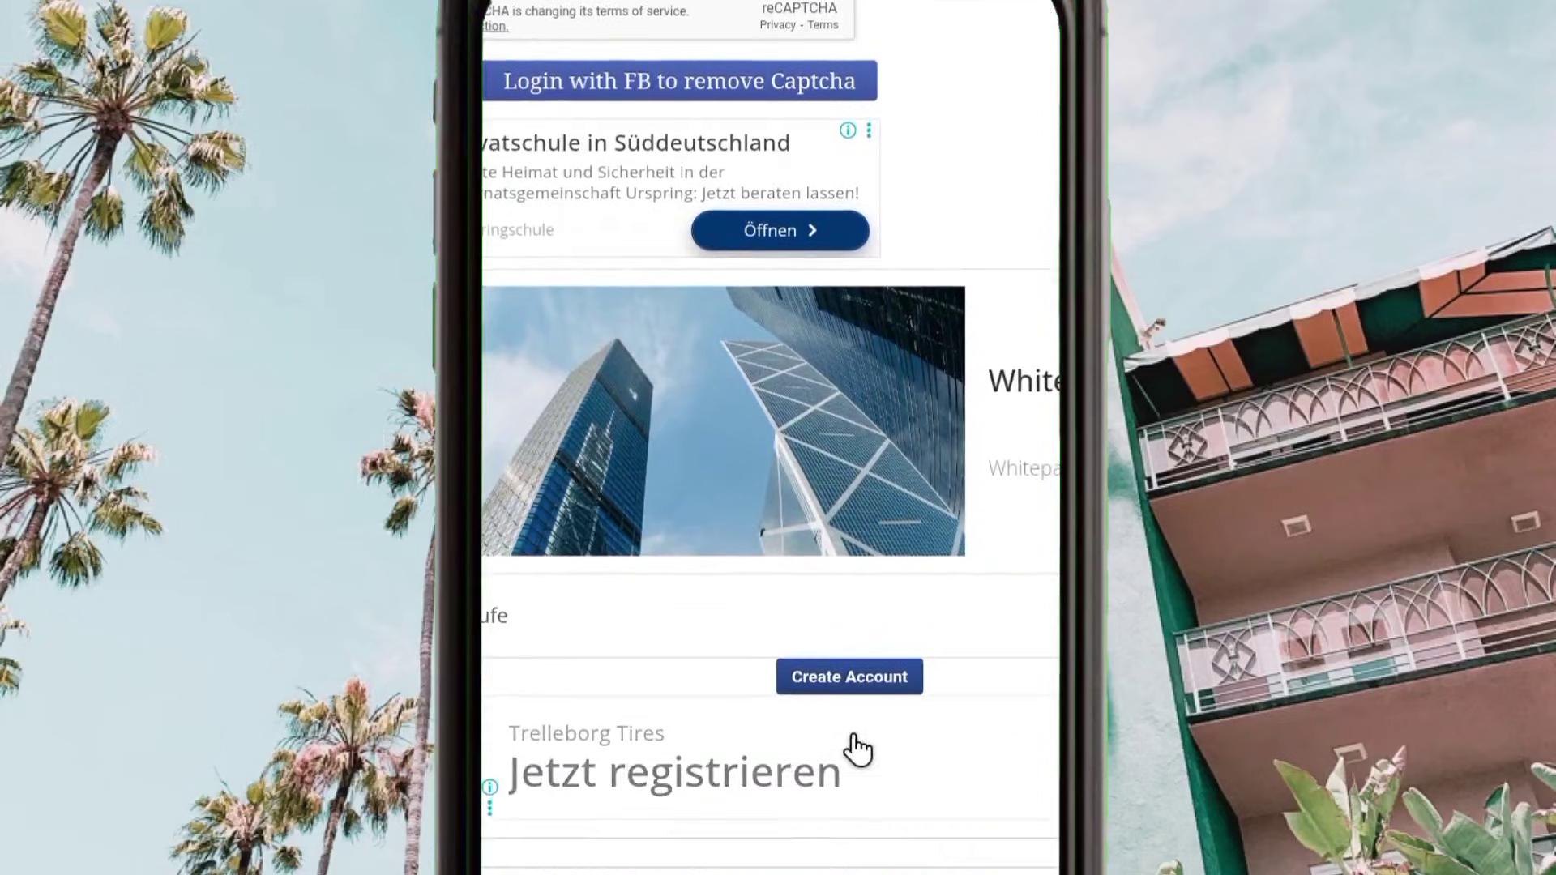
pyautogui.scroll(10, 815, 312)
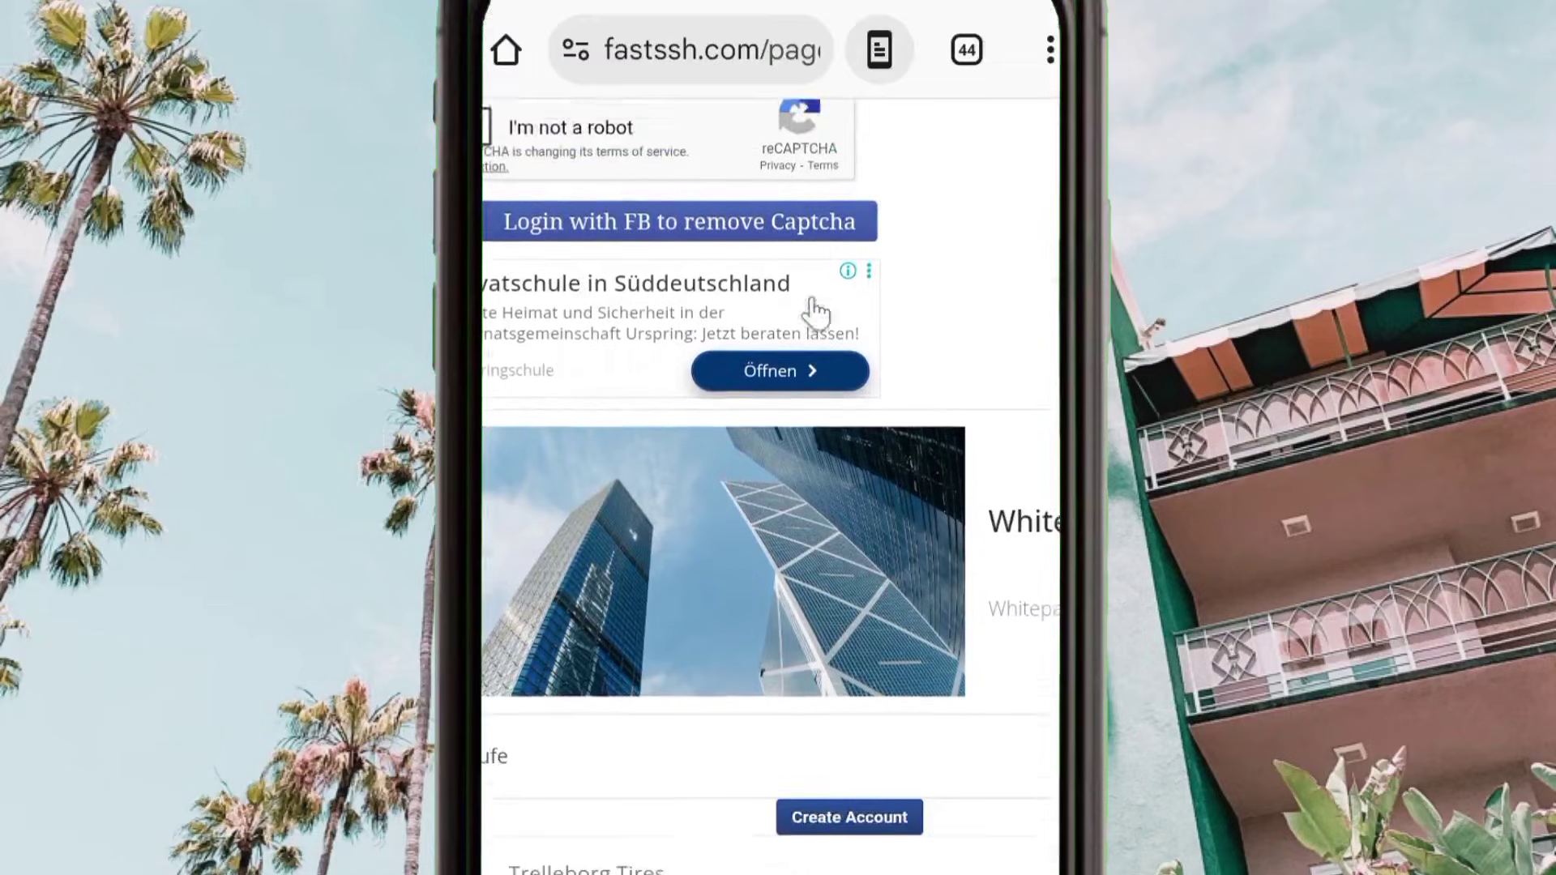
pyautogui.doubleClick(721, 498)
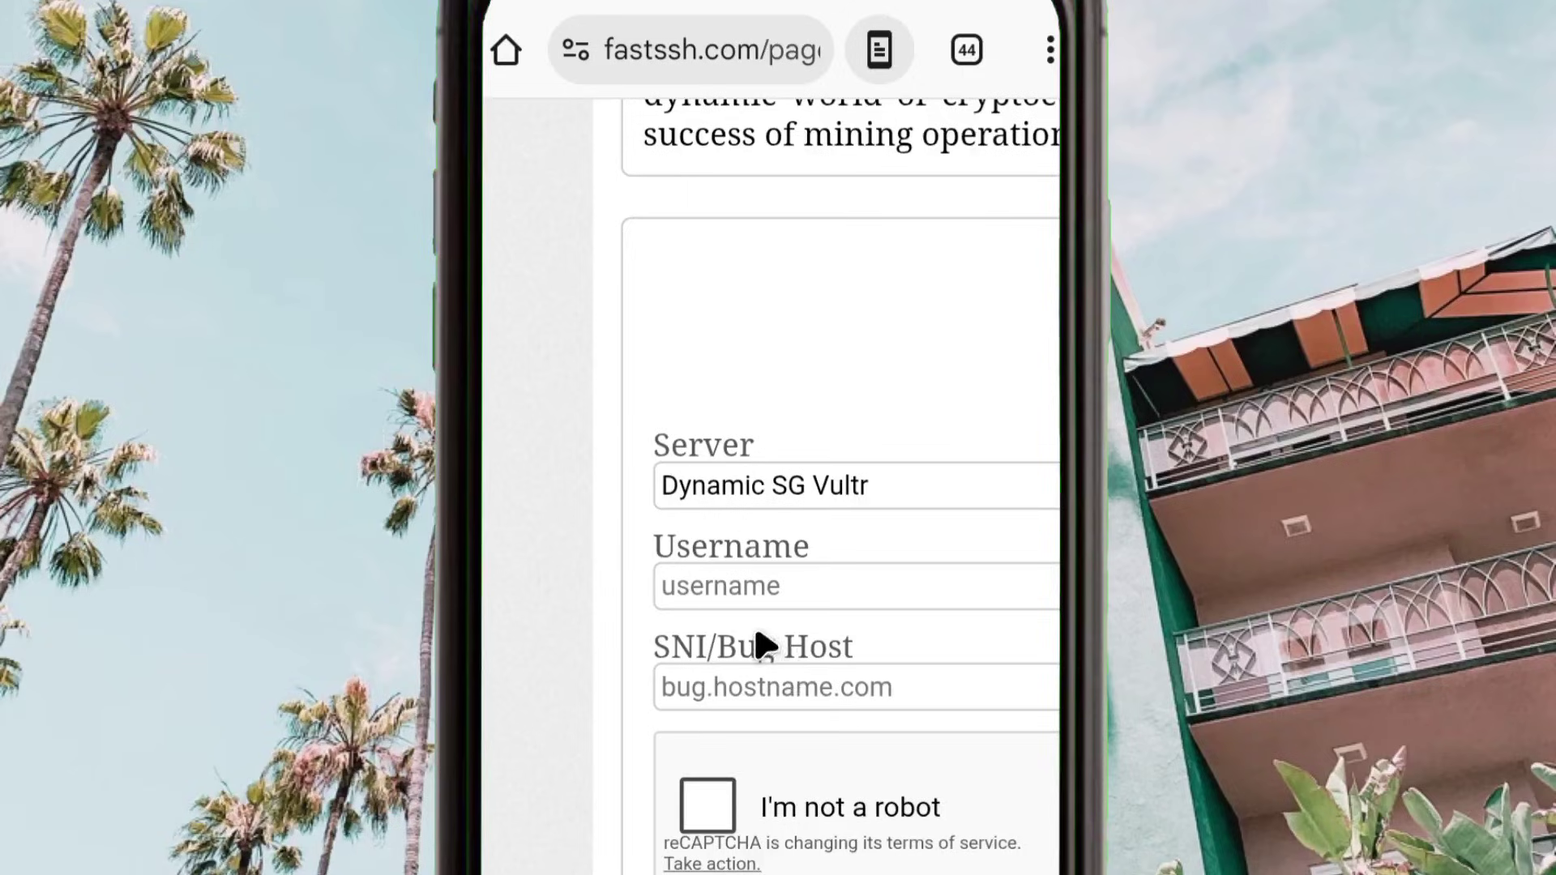
pyautogui.click(790, 812)
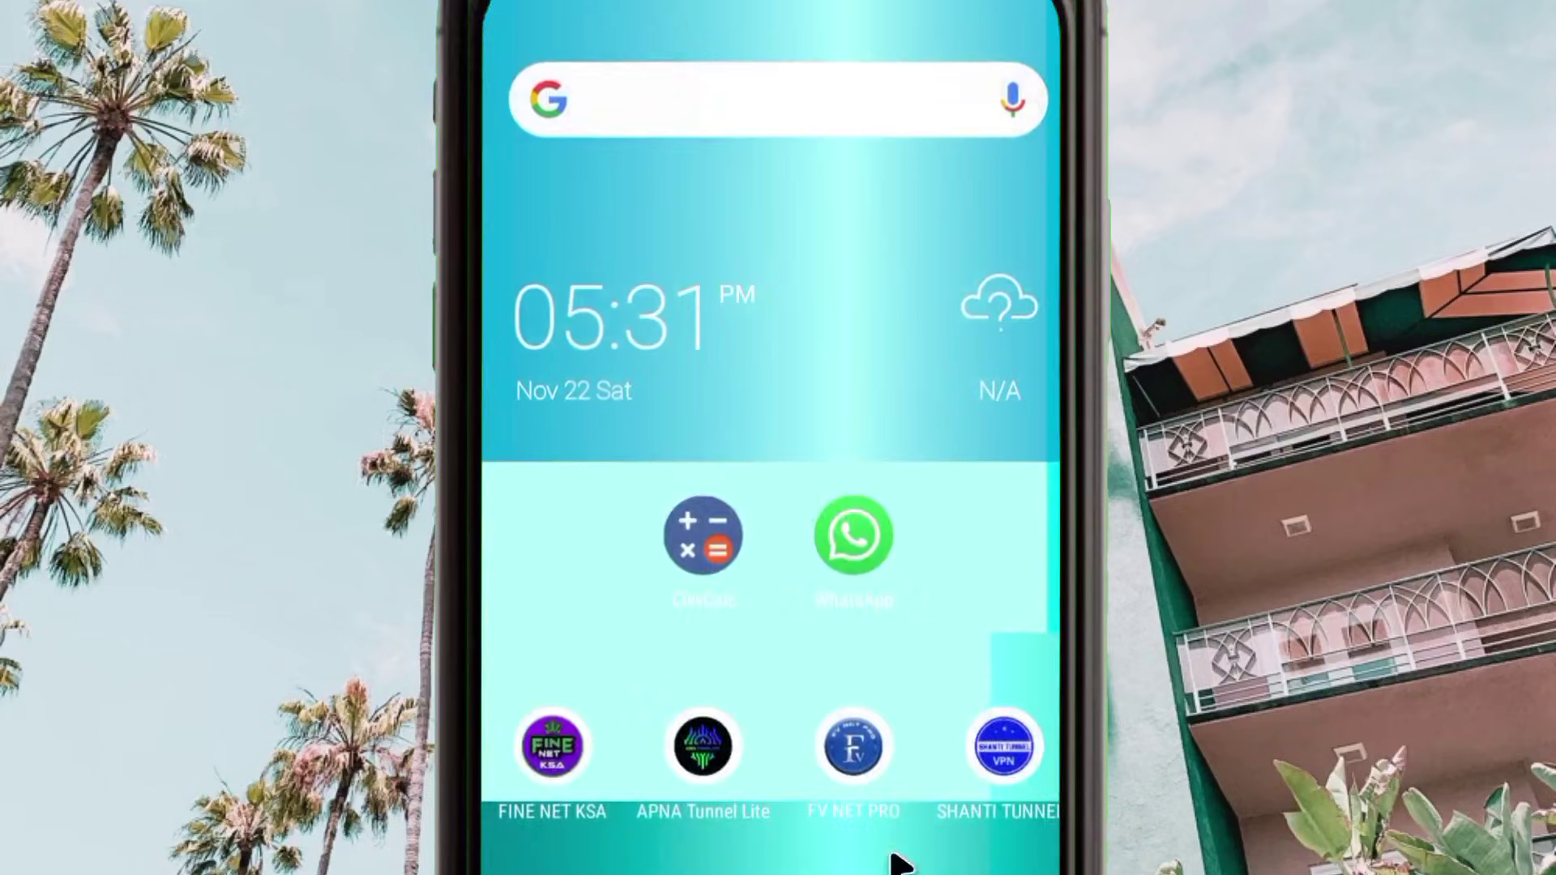
# Step: Open Google Play Store and go back from the Npv Tunnel page to the store home
pyautogui.moveTo(869, 351); pyautogui.dragTo(1007, 188)
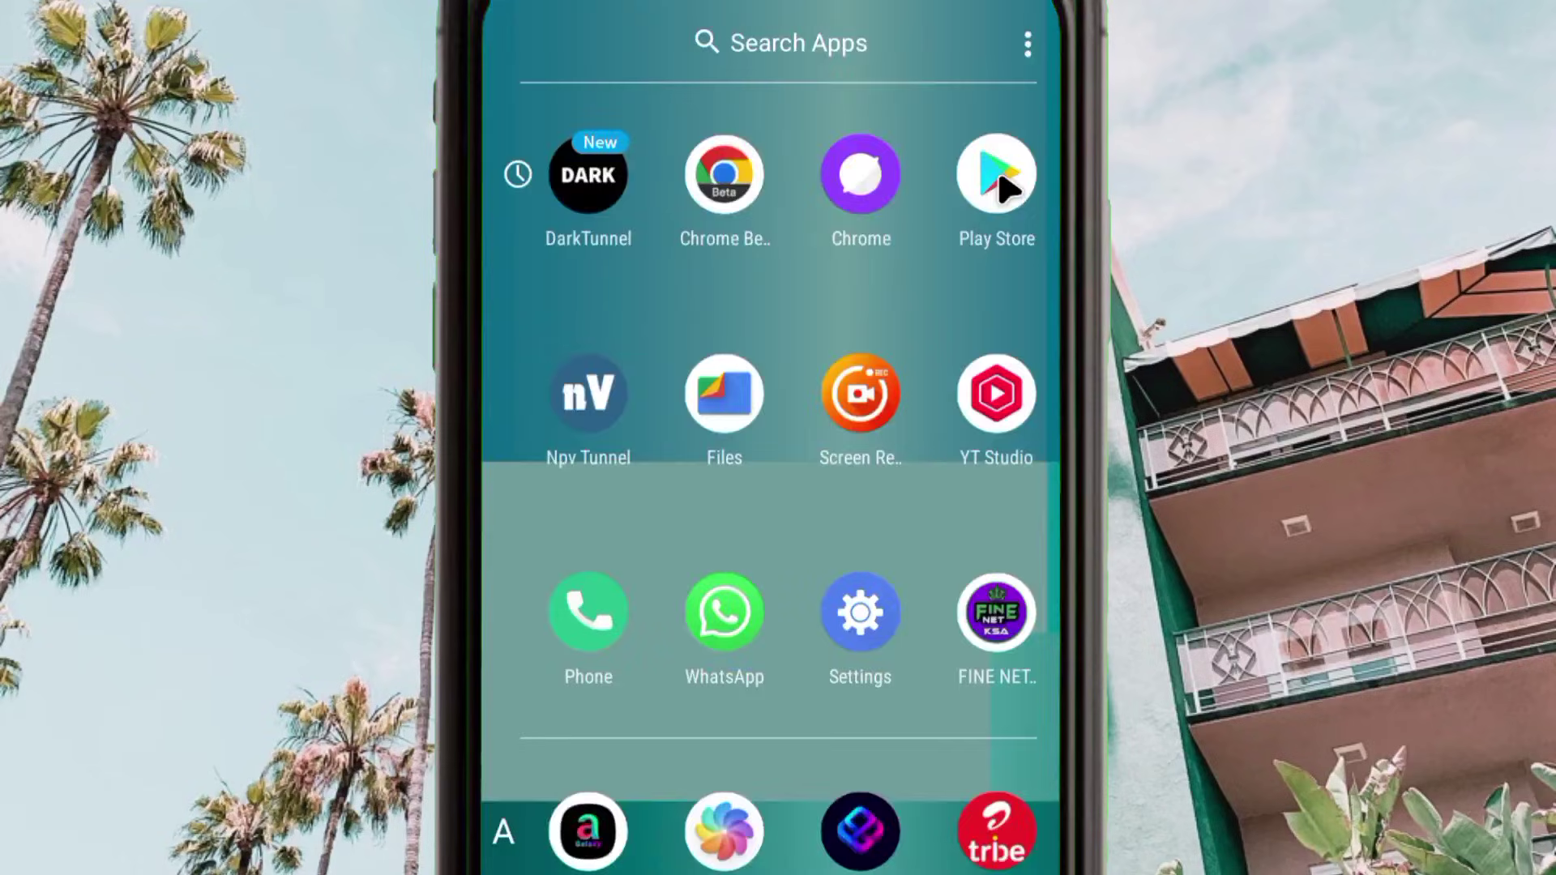
pyautogui.click(1003, 185)
pyautogui.click(527, 51)
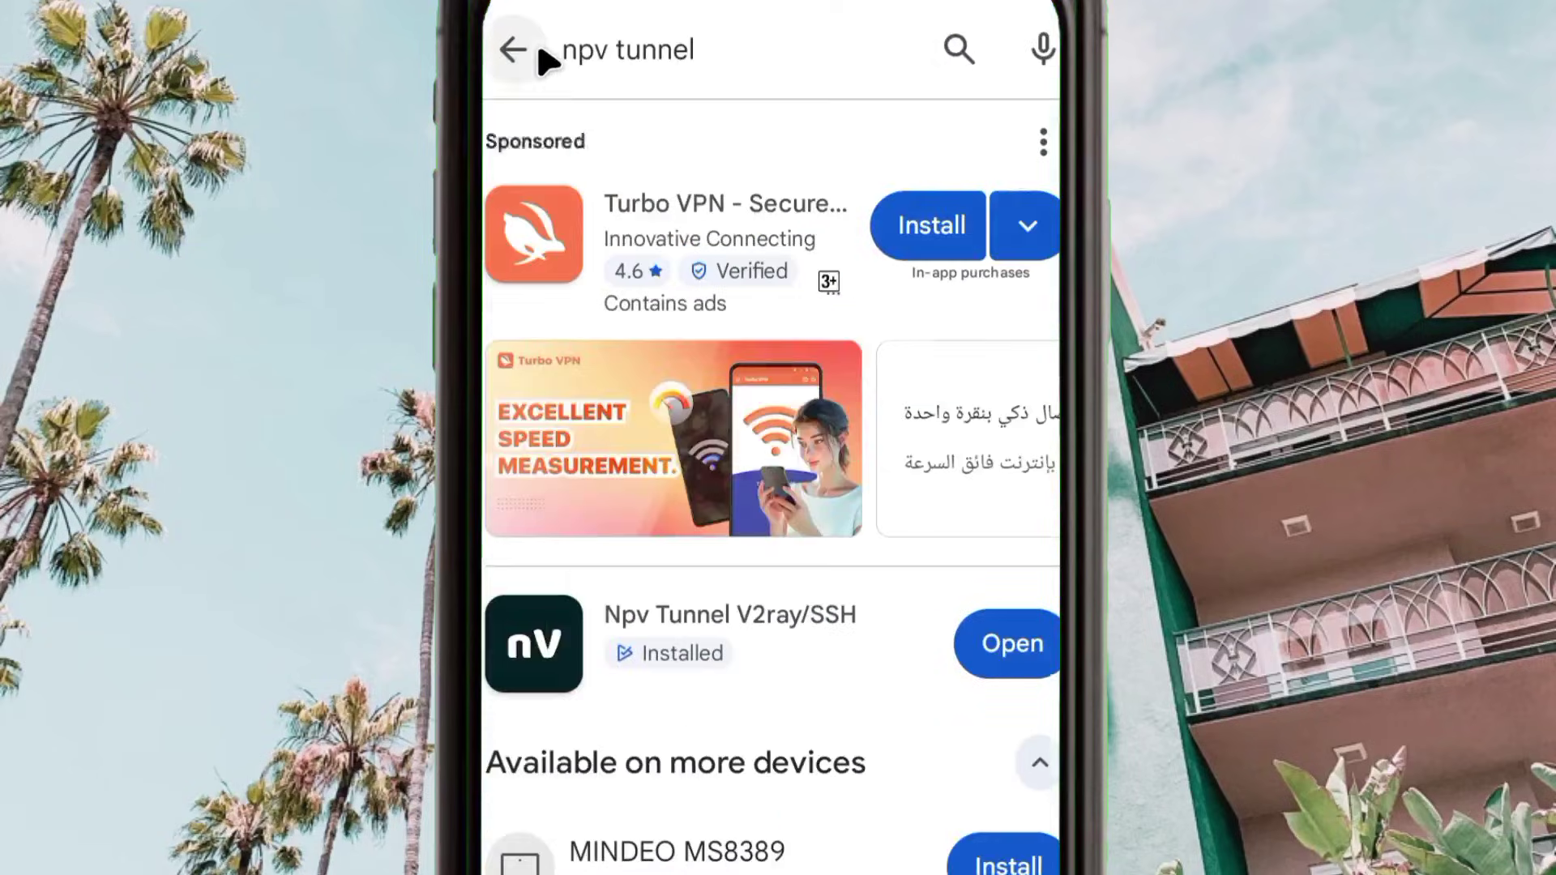
pyautogui.click(537, 51)
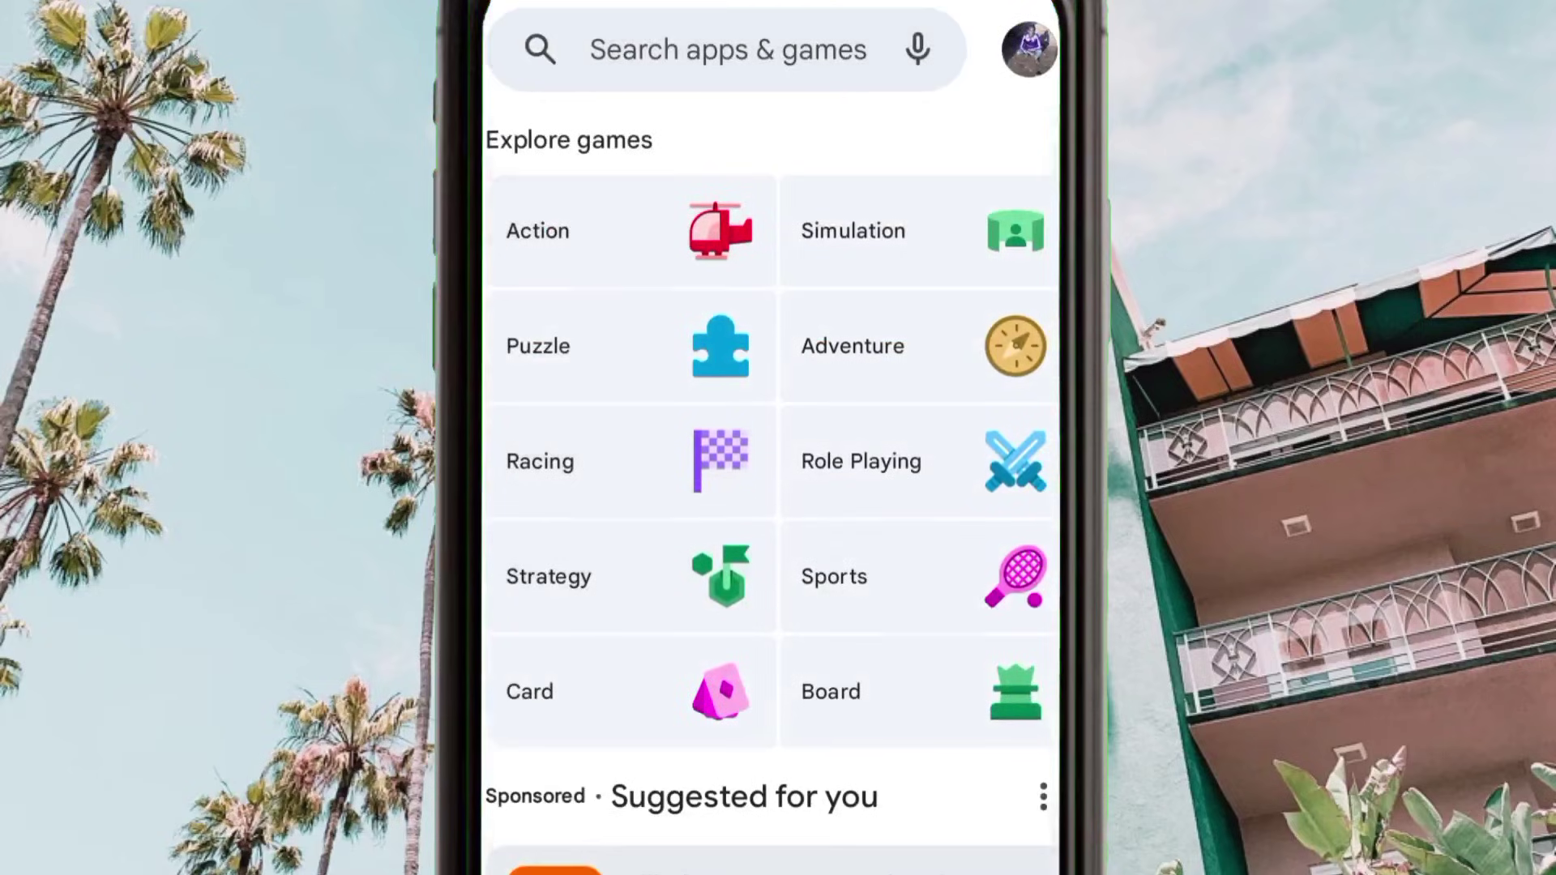
pyautogui.scroll(-6, 823, 866)
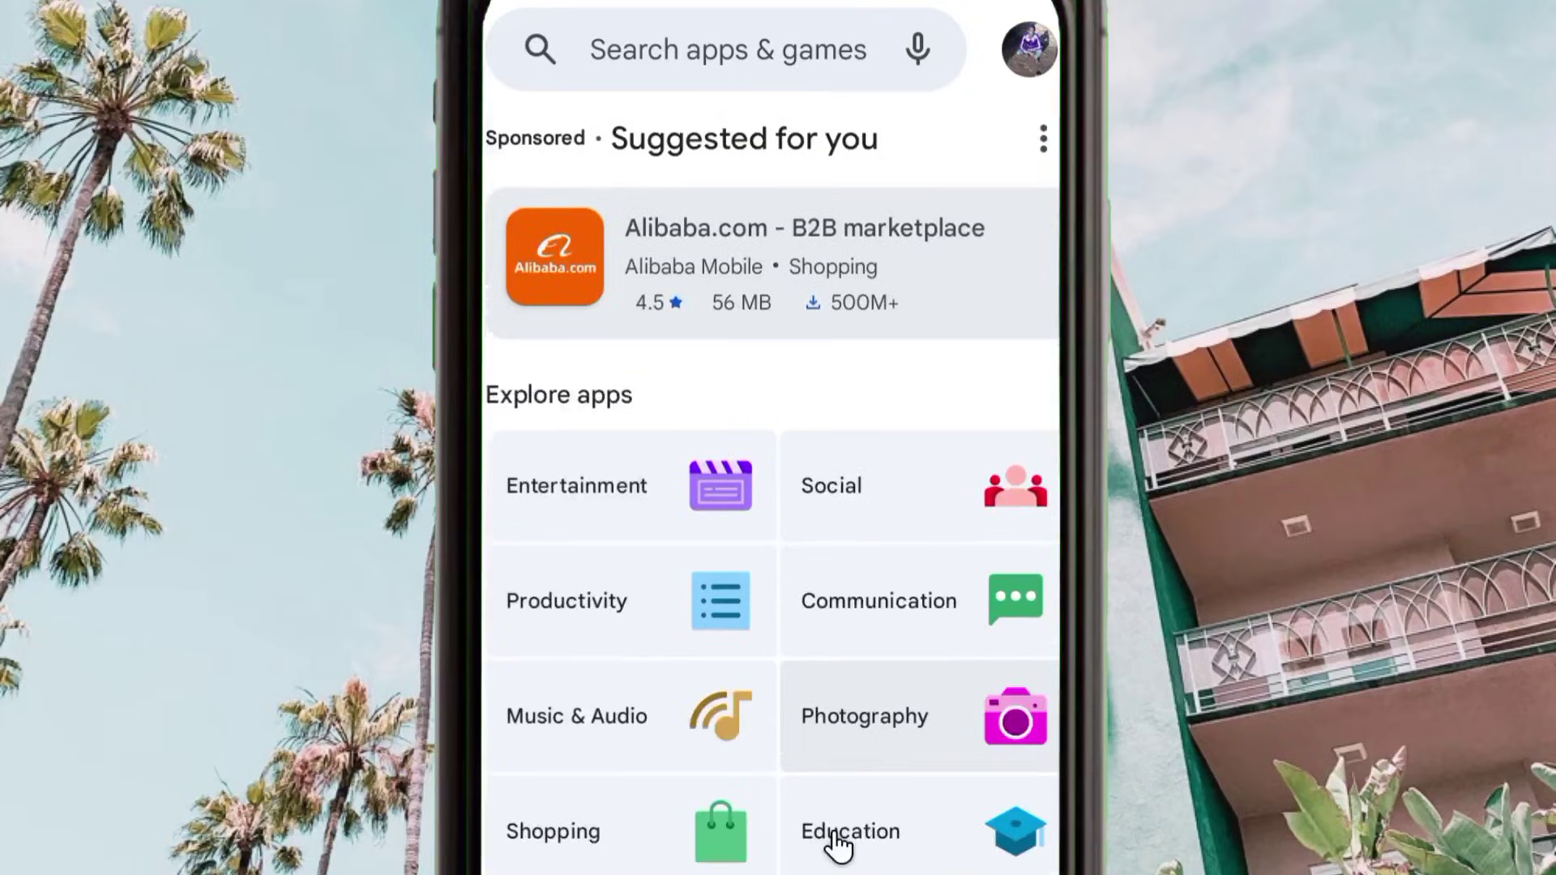
# Step: Search the store for 'kofnet' and open the KOFnet app page
pyautogui.click(693, 51)
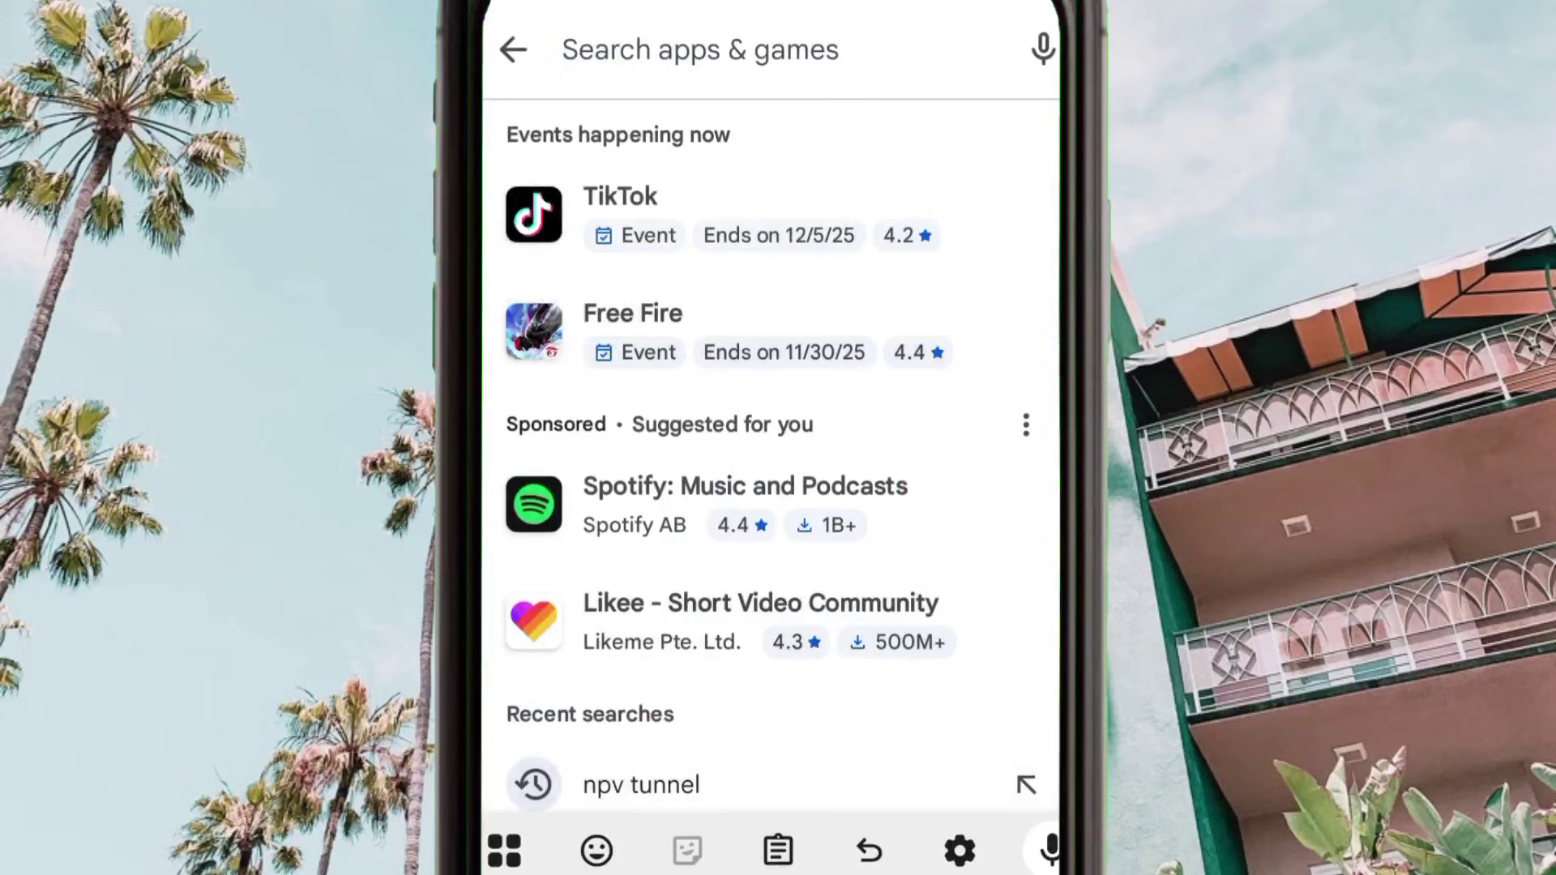
pyautogui.write('kof')
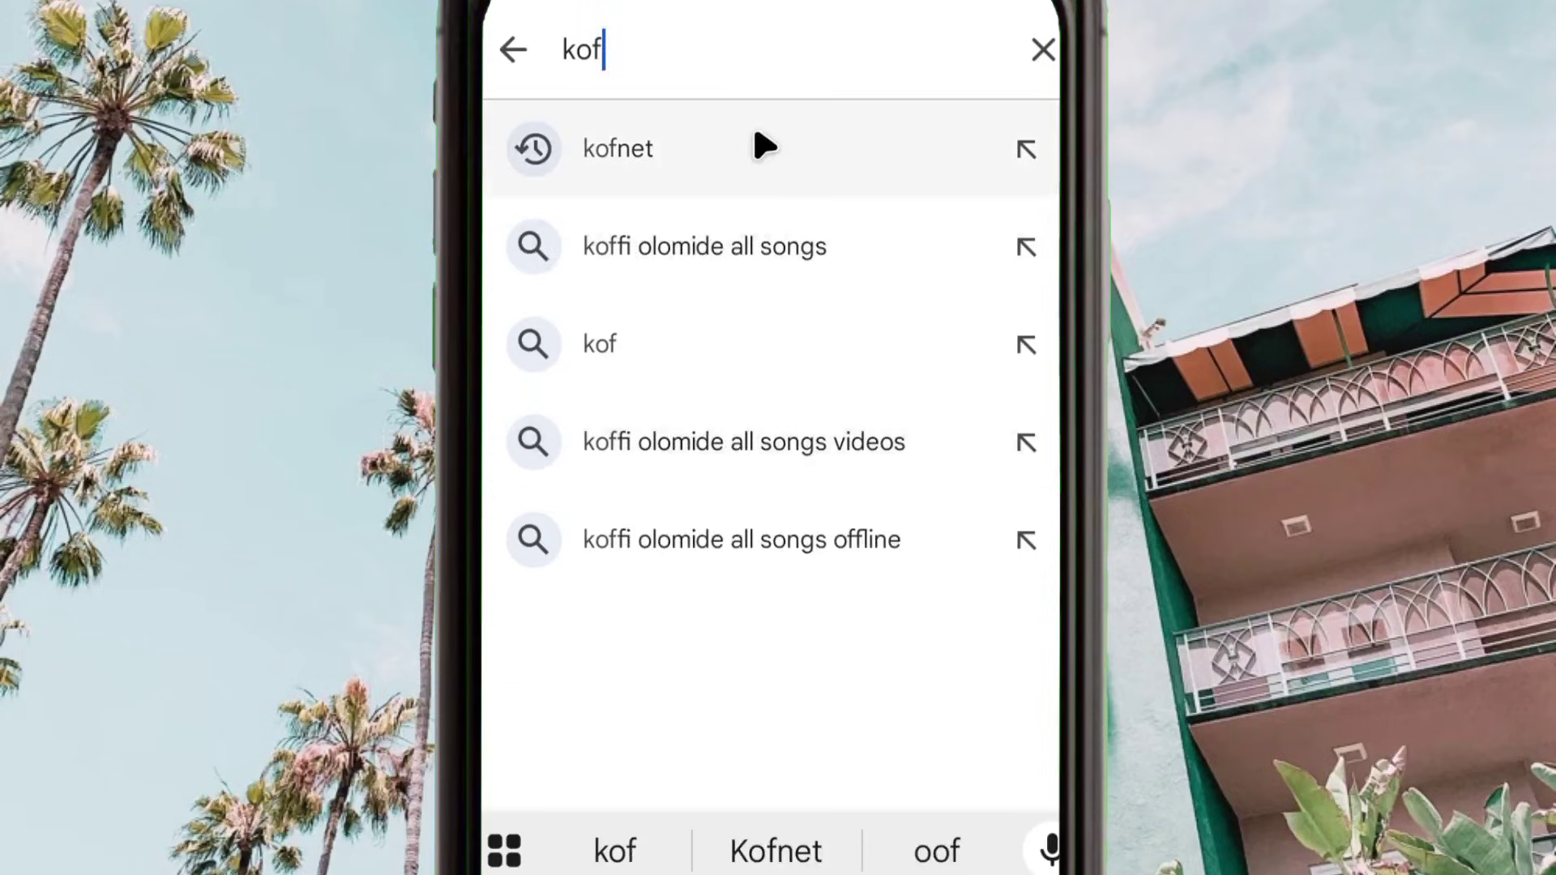
pyautogui.click(762, 146)
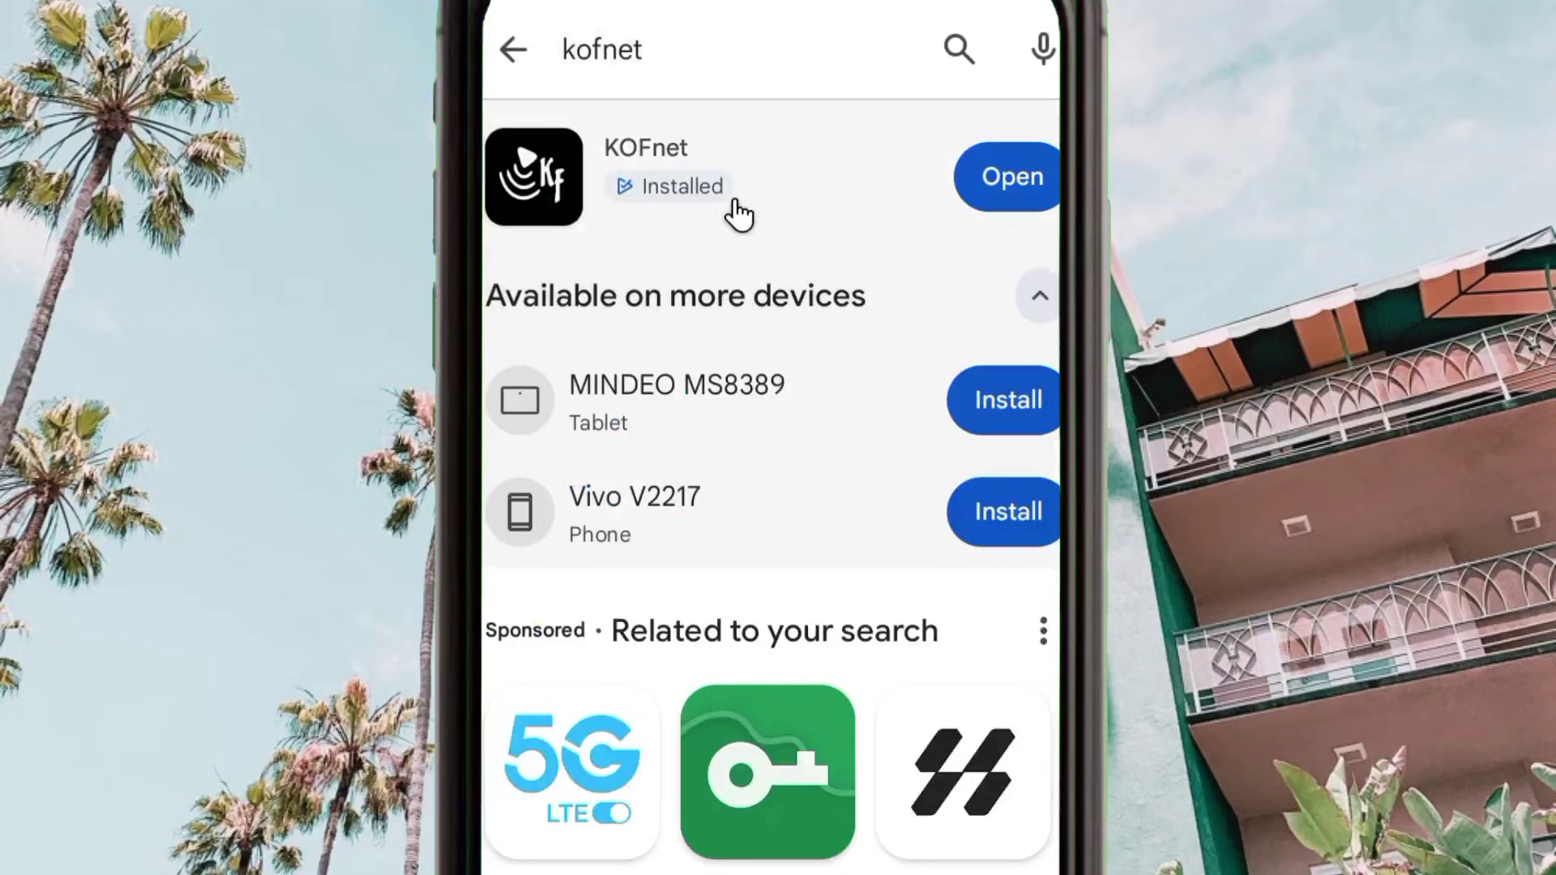
pyautogui.click(851, 163)
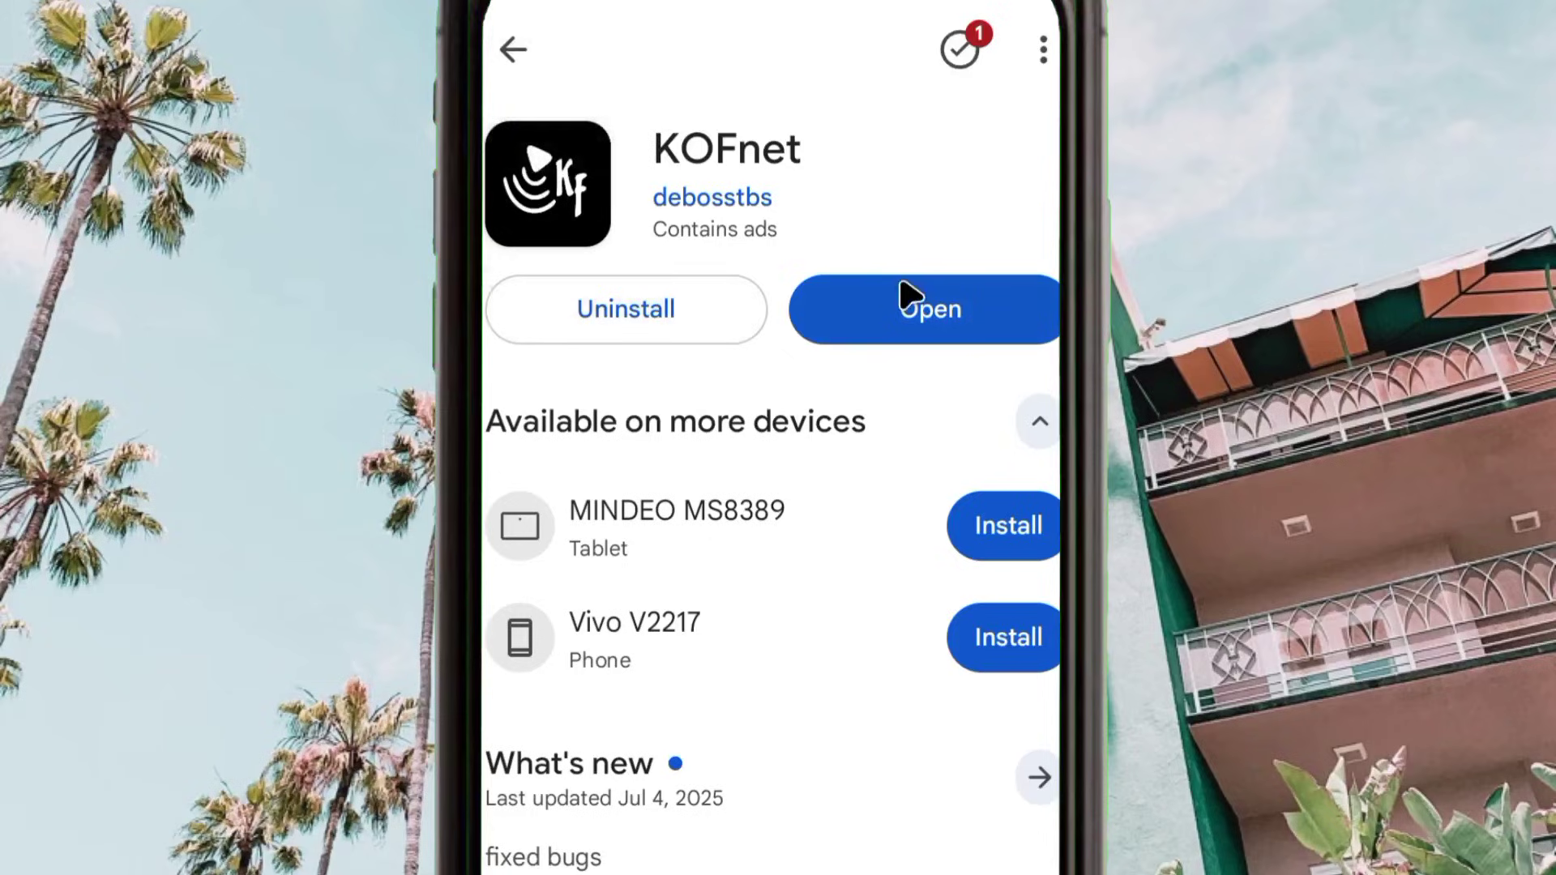
# Step: Launch KOFnet from its store page and go to the SNI Generator
pyautogui.click(948, 316)
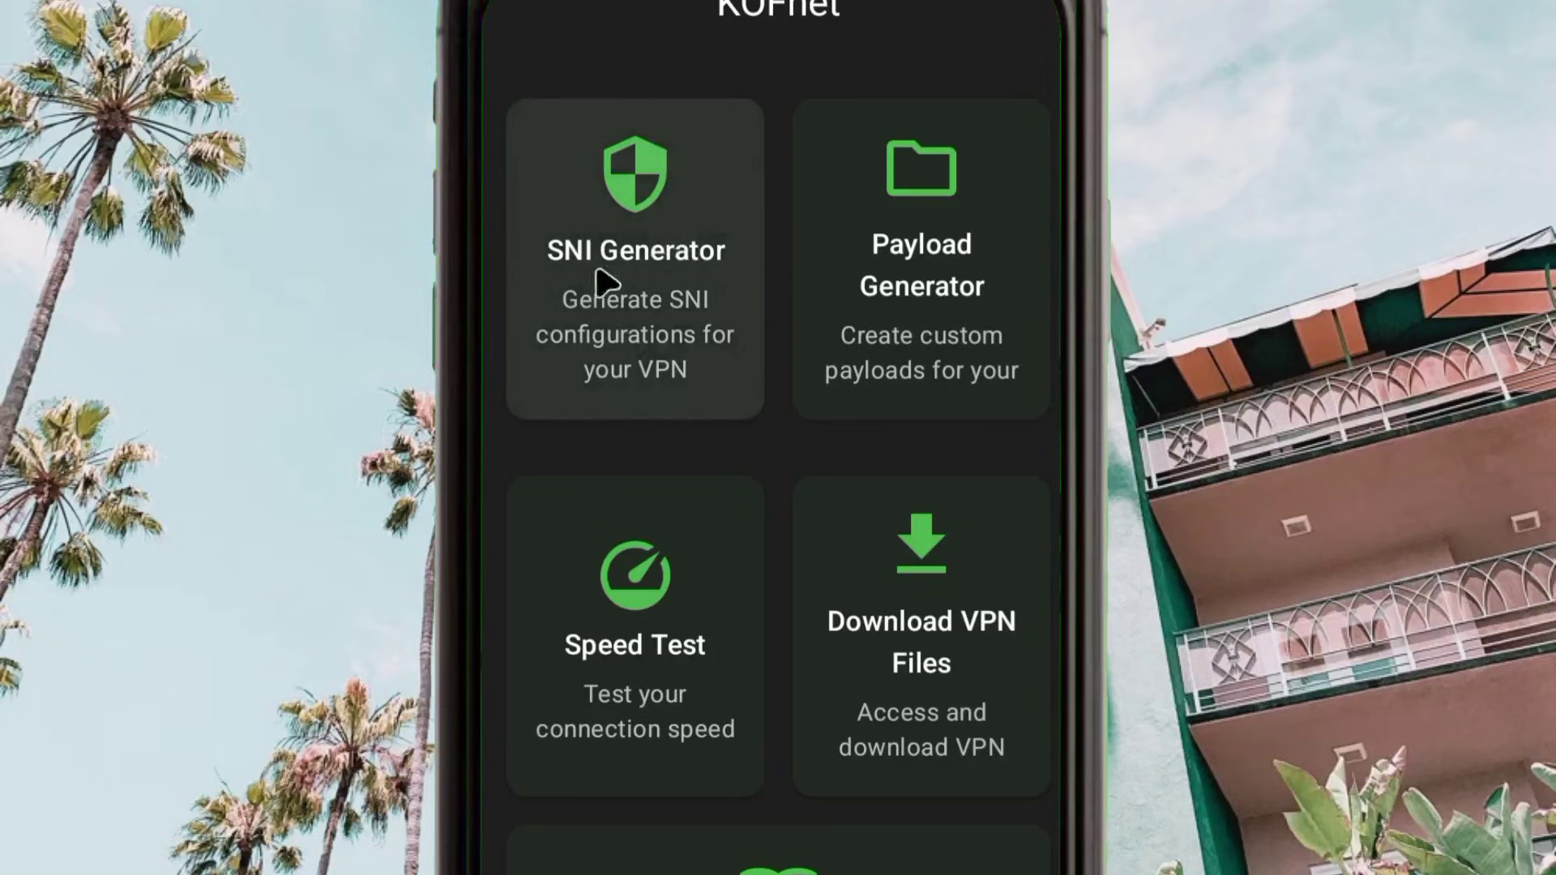
pyautogui.click(695, 260)
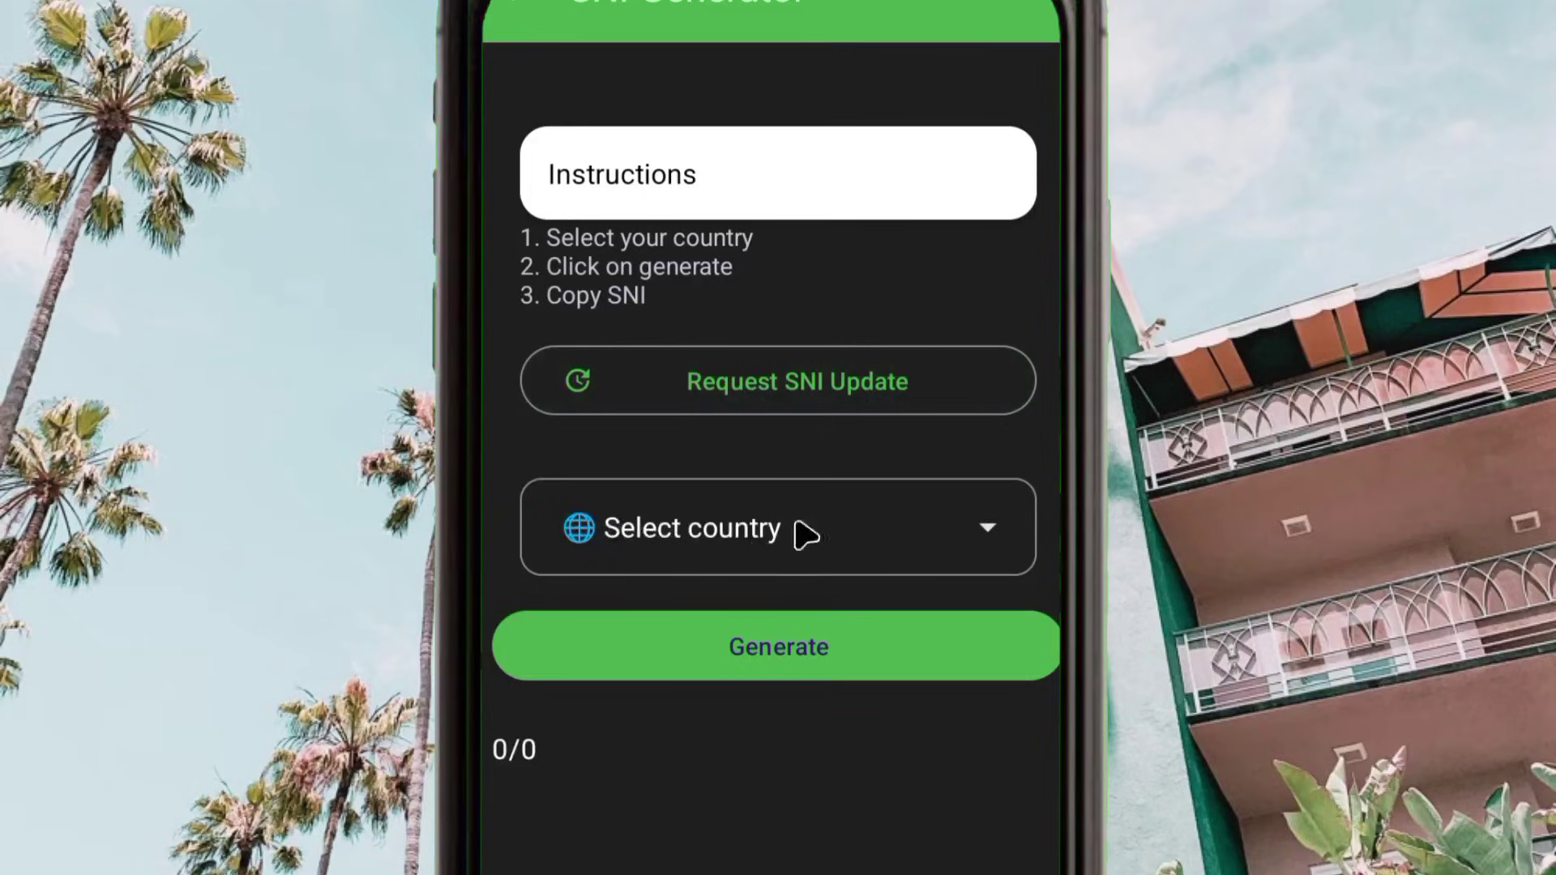
# Step: Browse the country dropdown, picking Gambia and then Egypt
pyautogui.click(698, 545)
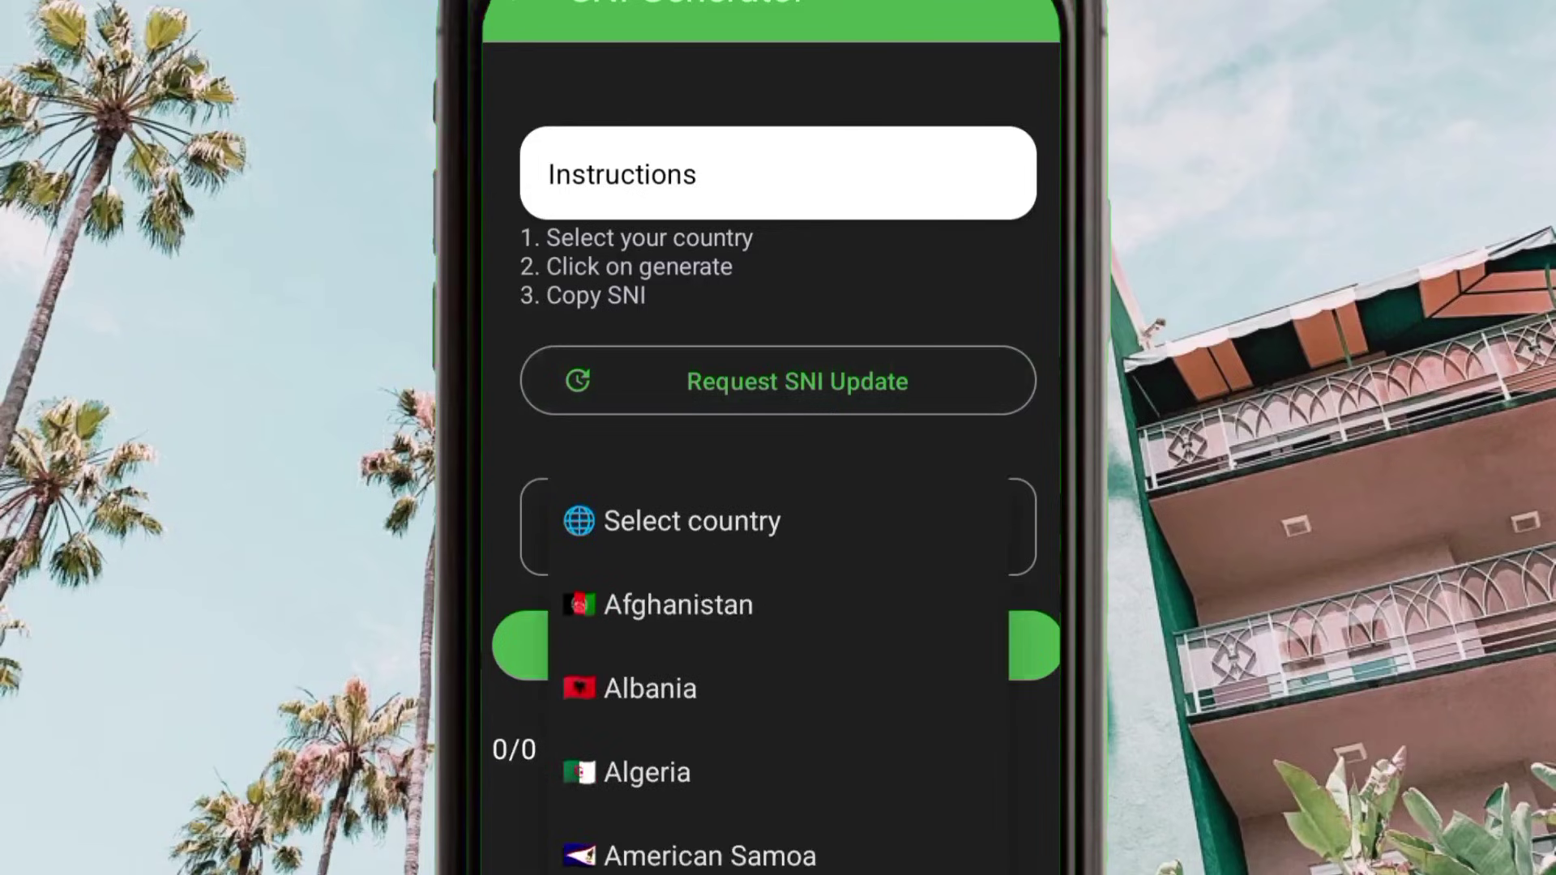
pyautogui.scroll(-20, 778, 672)
pyautogui.scroll(-20, 778, 673)
pyautogui.scroll(-20, 778, 672)
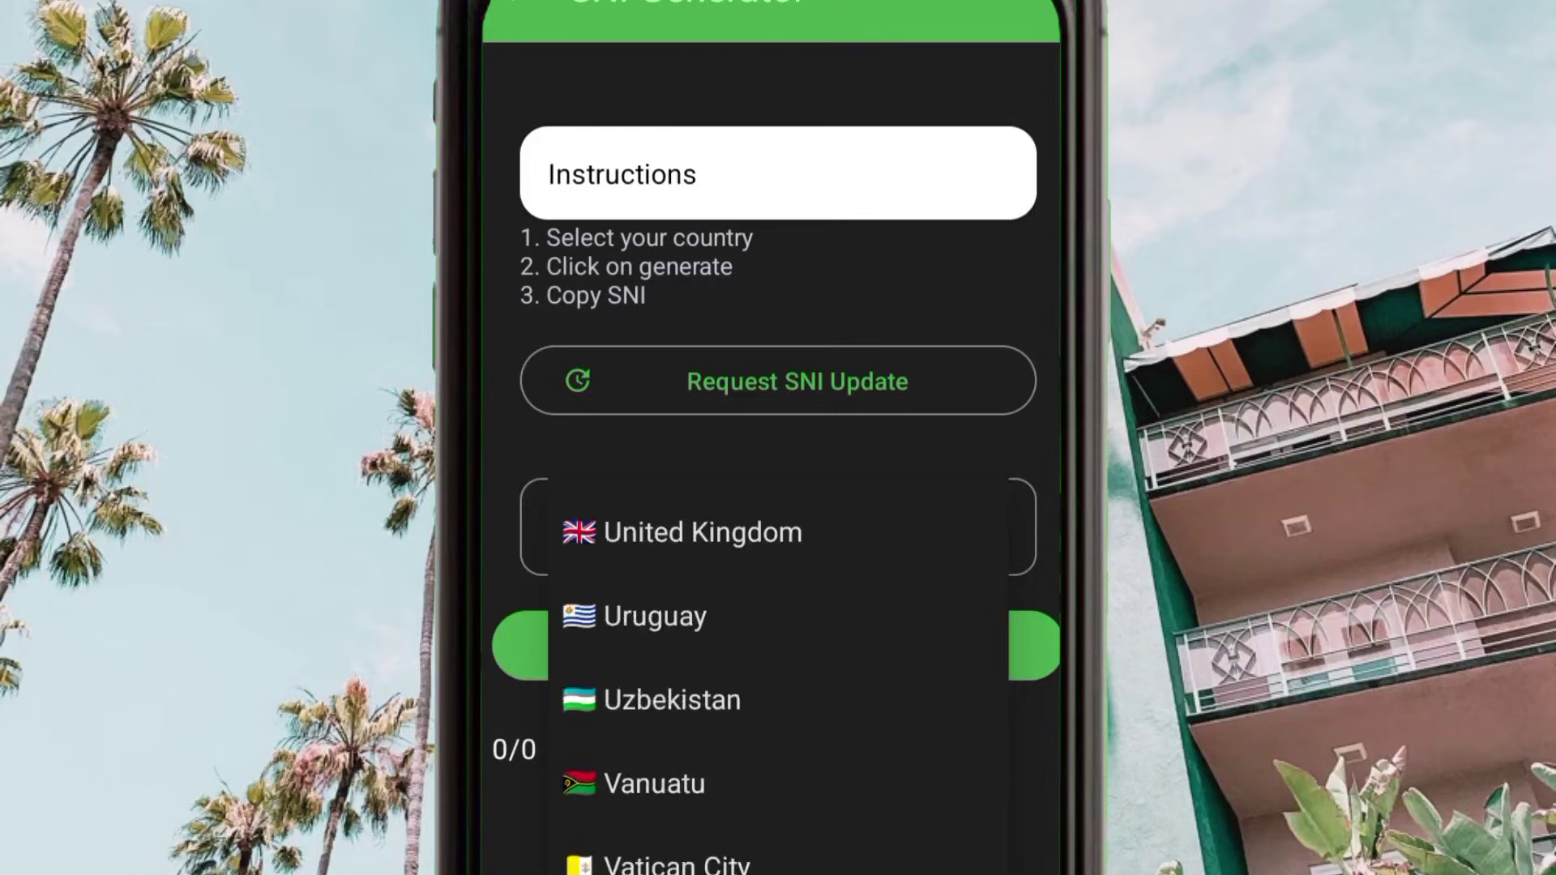
pyautogui.scroll(20, 778, 673)
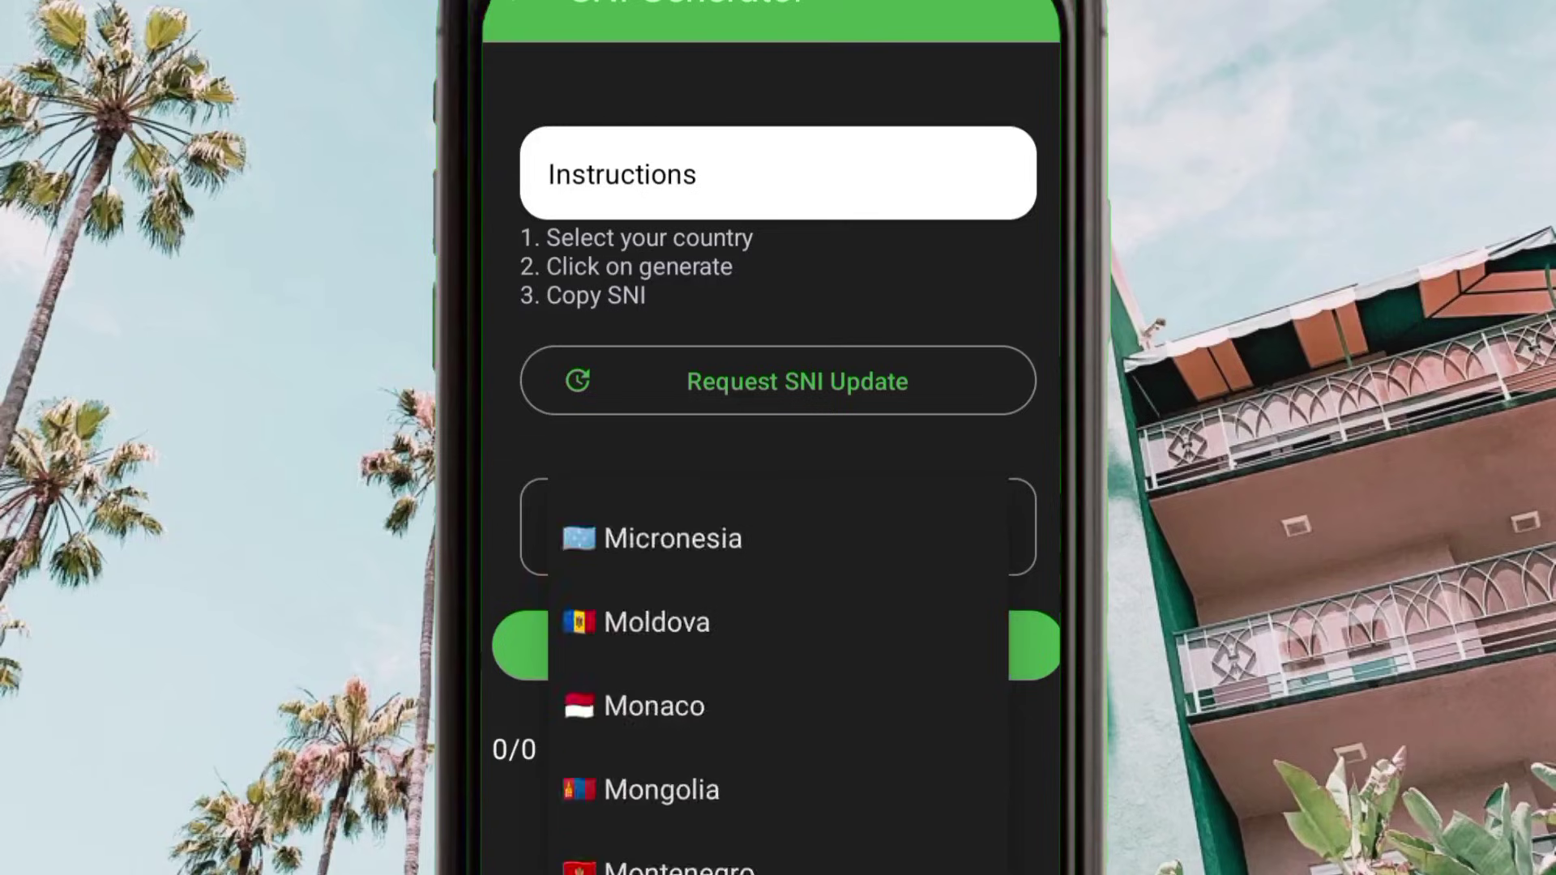
pyautogui.scroll(5, 778, 672)
pyautogui.scroll(10, 778, 672)
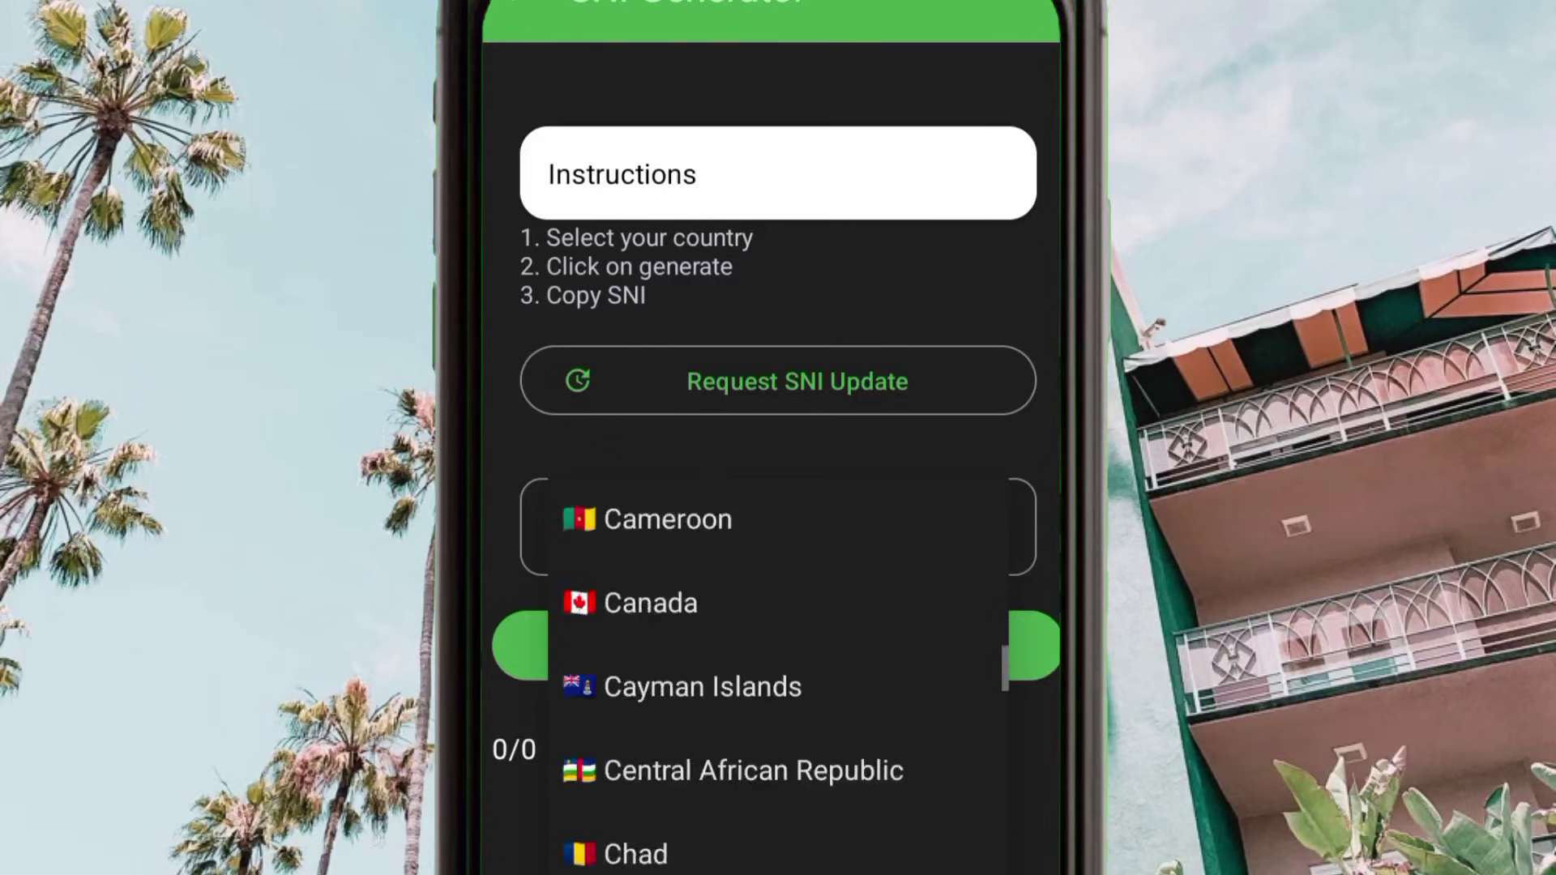
pyautogui.scroll(10, 778, 672)
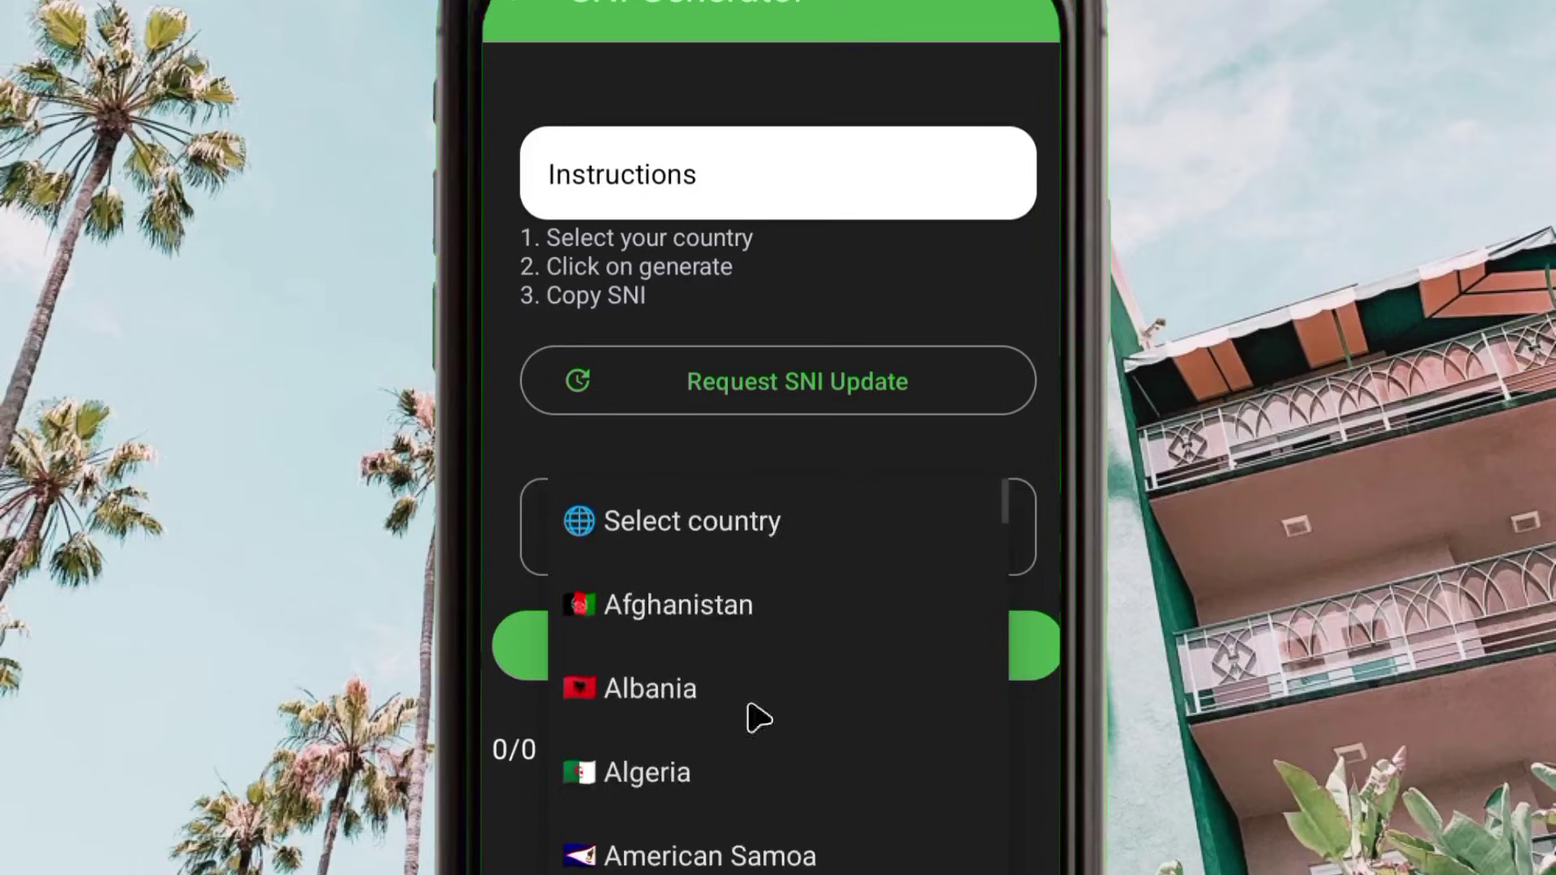
pyautogui.scroll(-15, 707, 637)
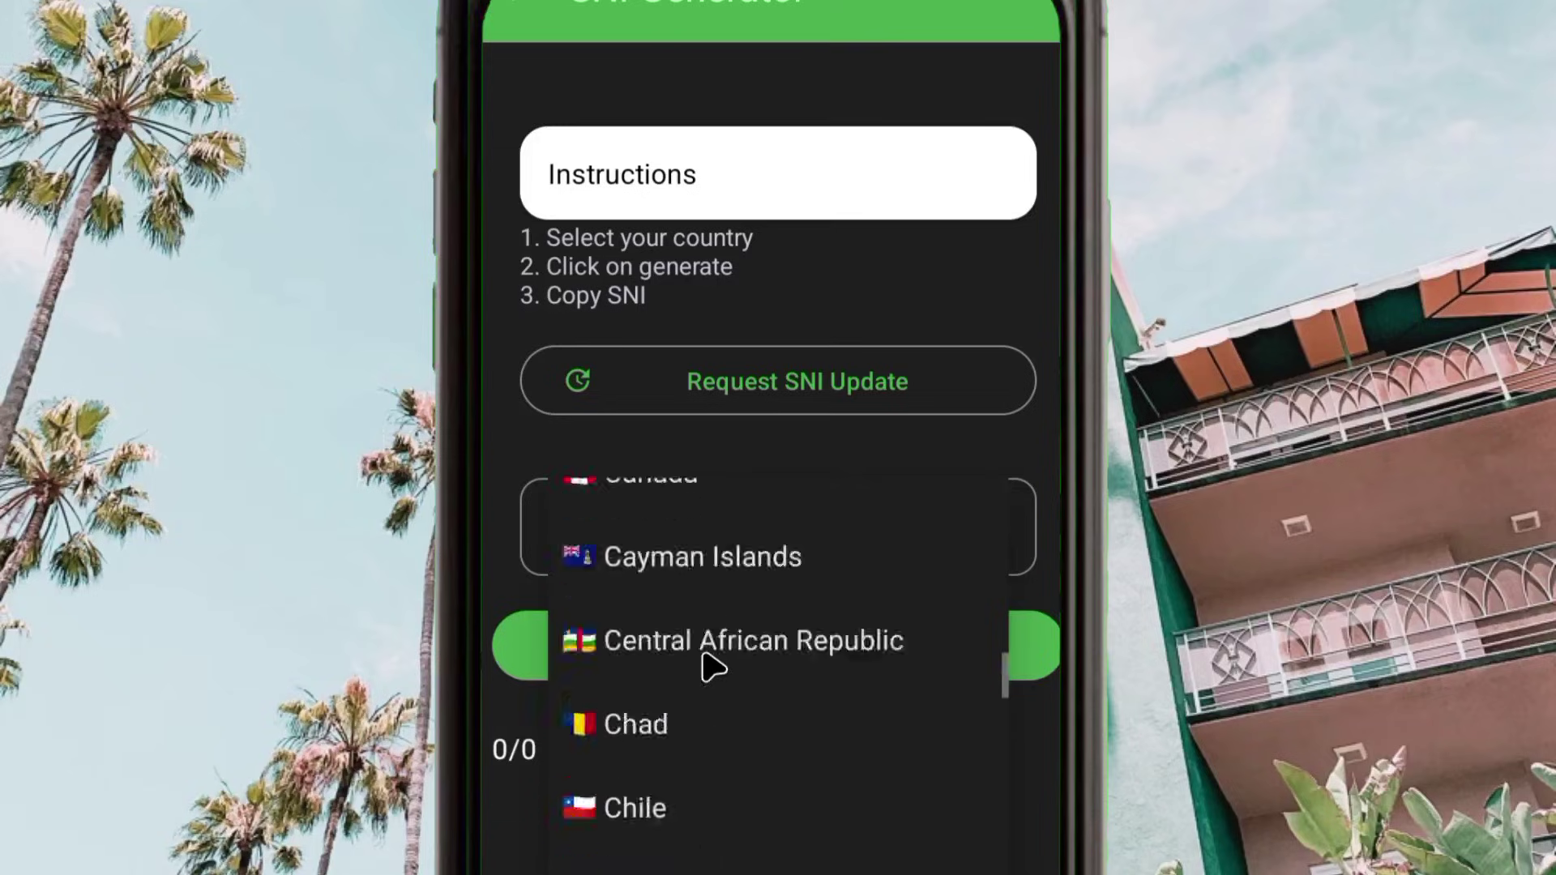
pyautogui.scroll(-15, 778, 673)
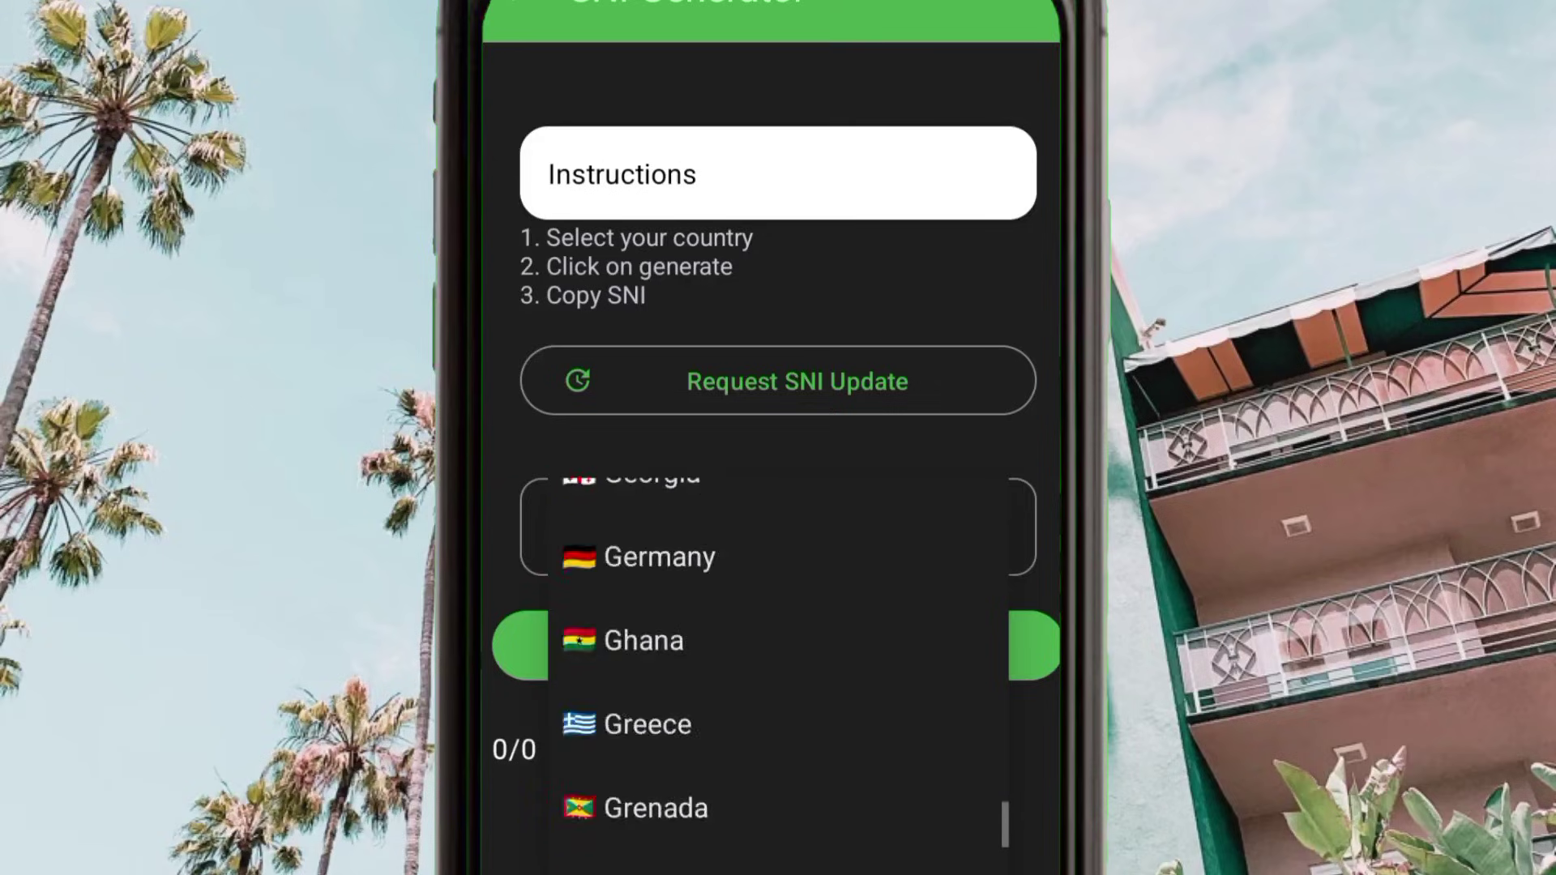
pyautogui.scroll(-8, 778, 673)
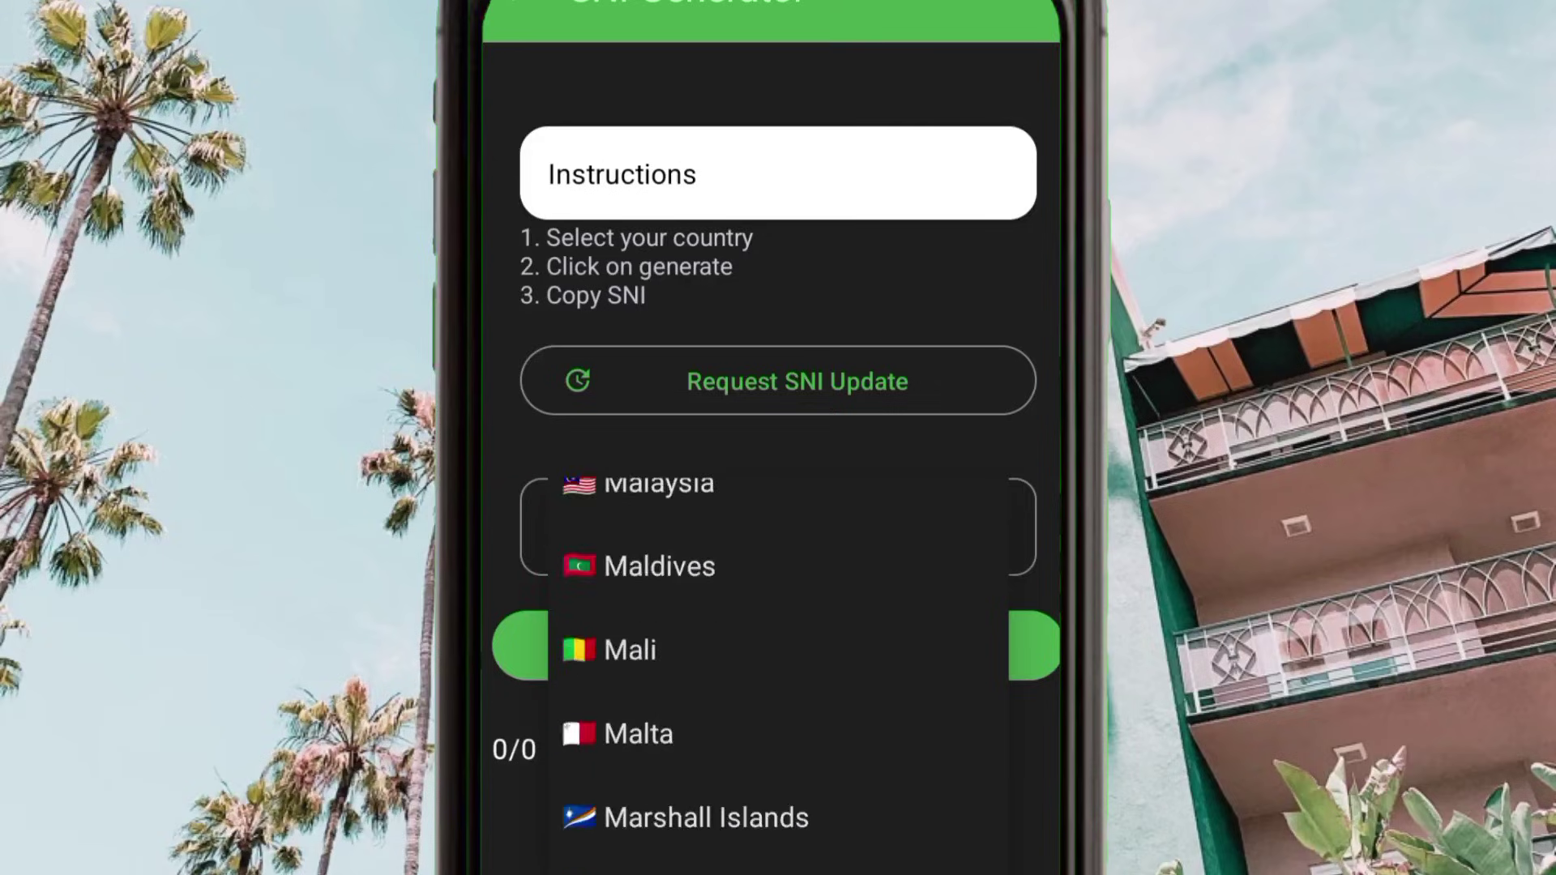
pyautogui.scroll(15, 684, 653)
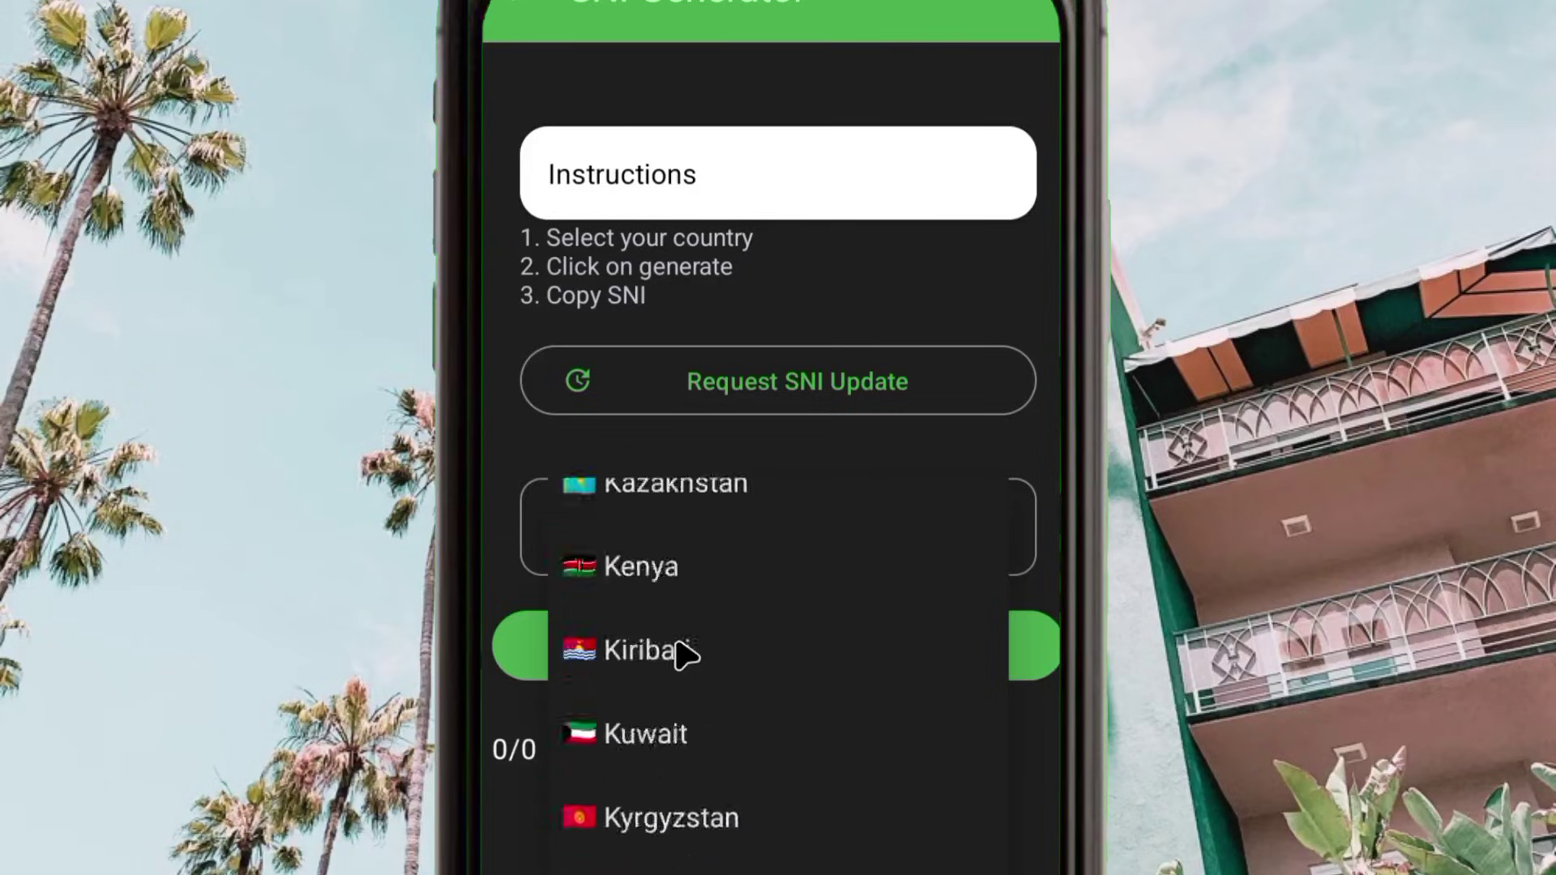
pyautogui.scroll(10, 680, 600)
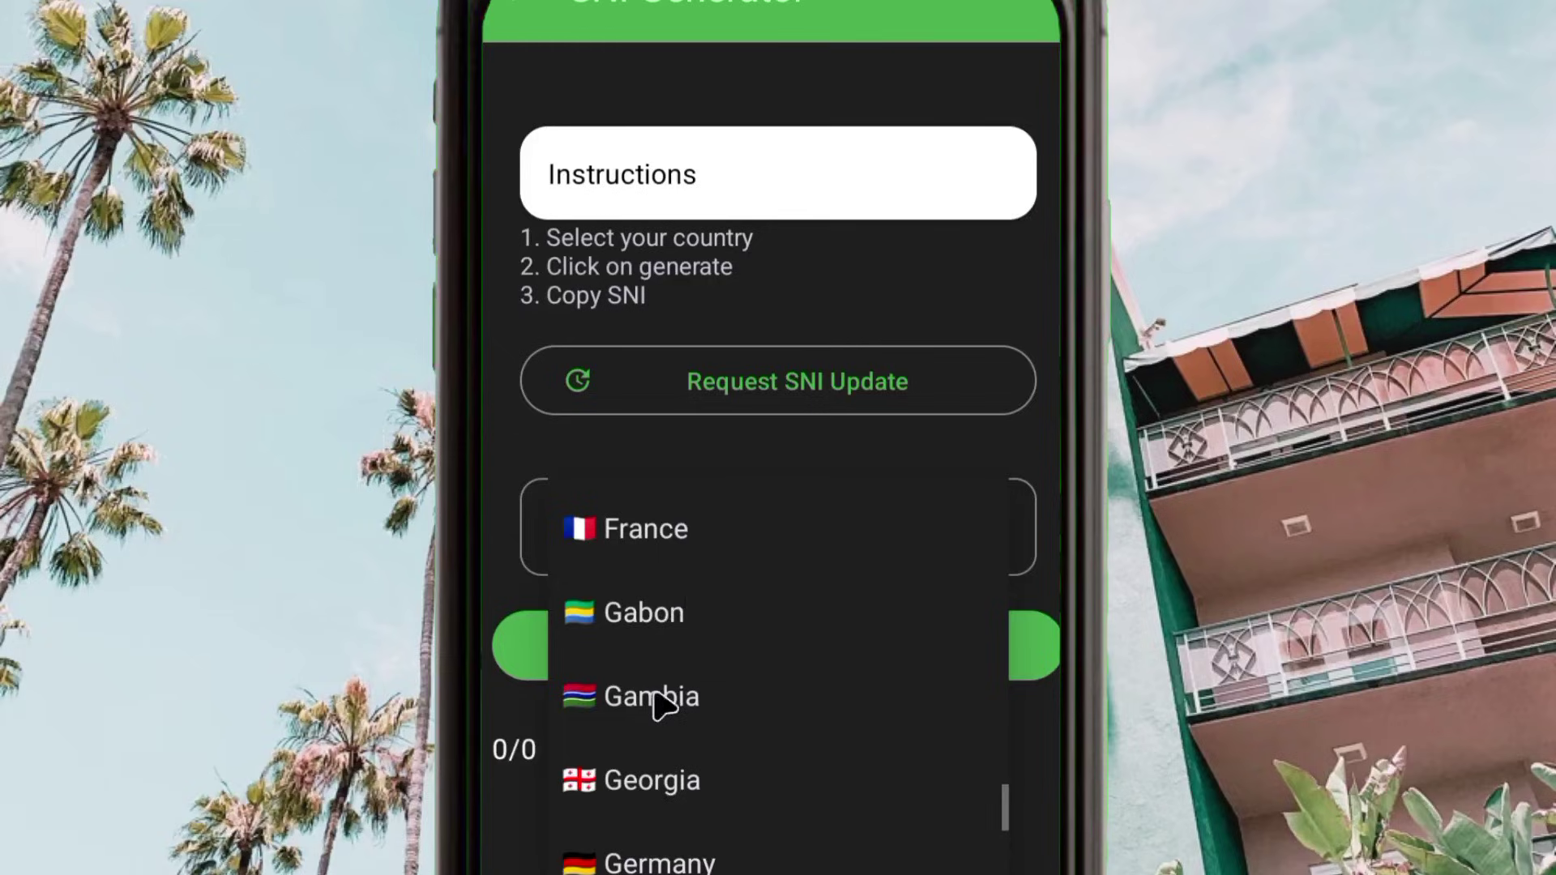
pyautogui.click(660, 701)
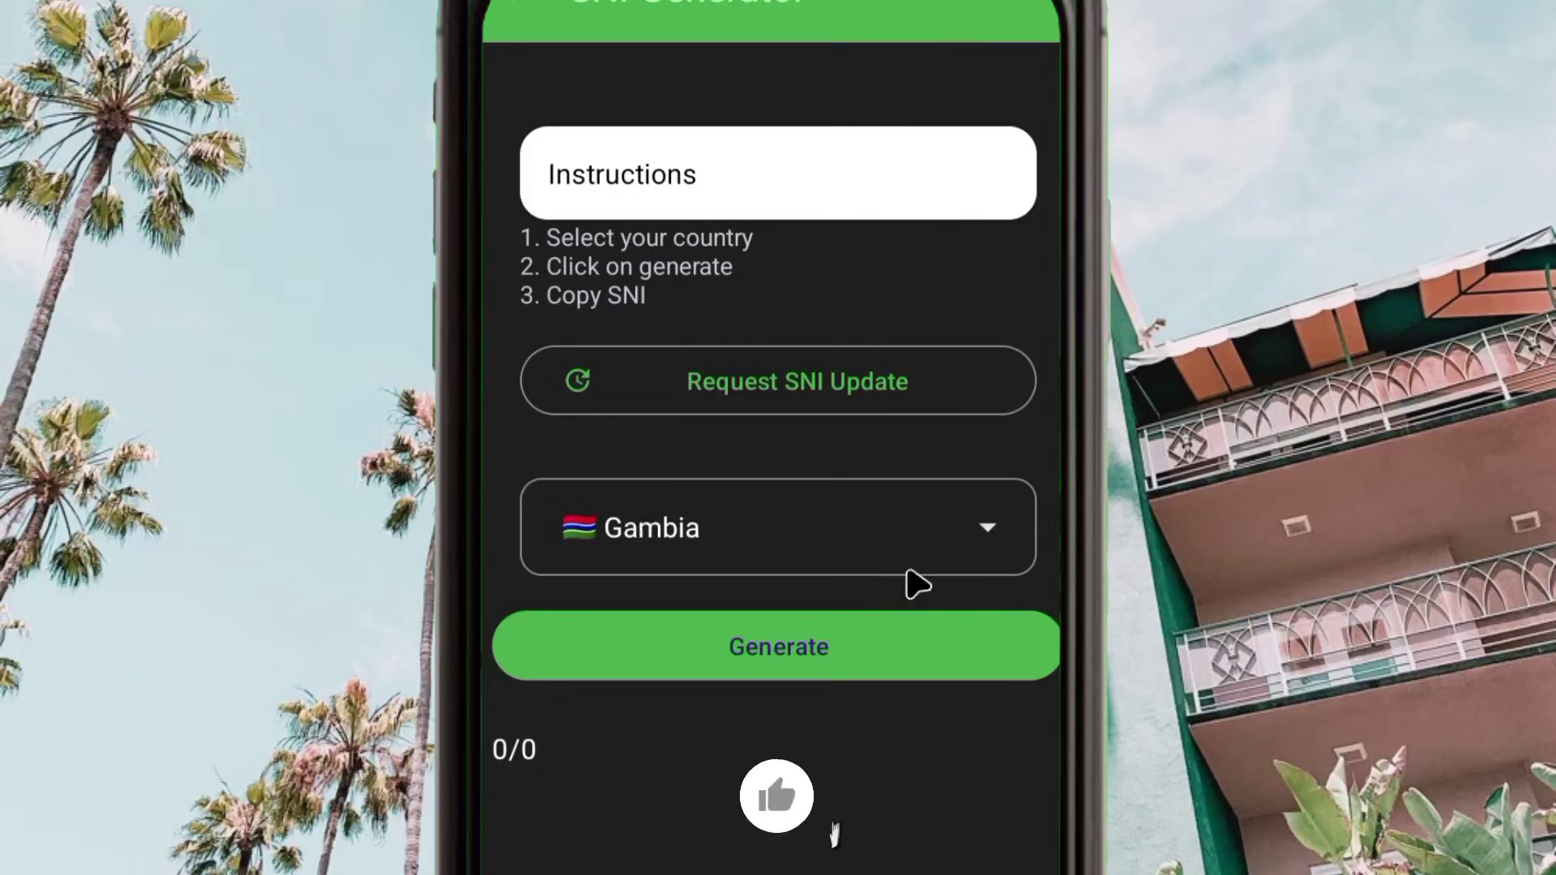
pyautogui.click(780, 541)
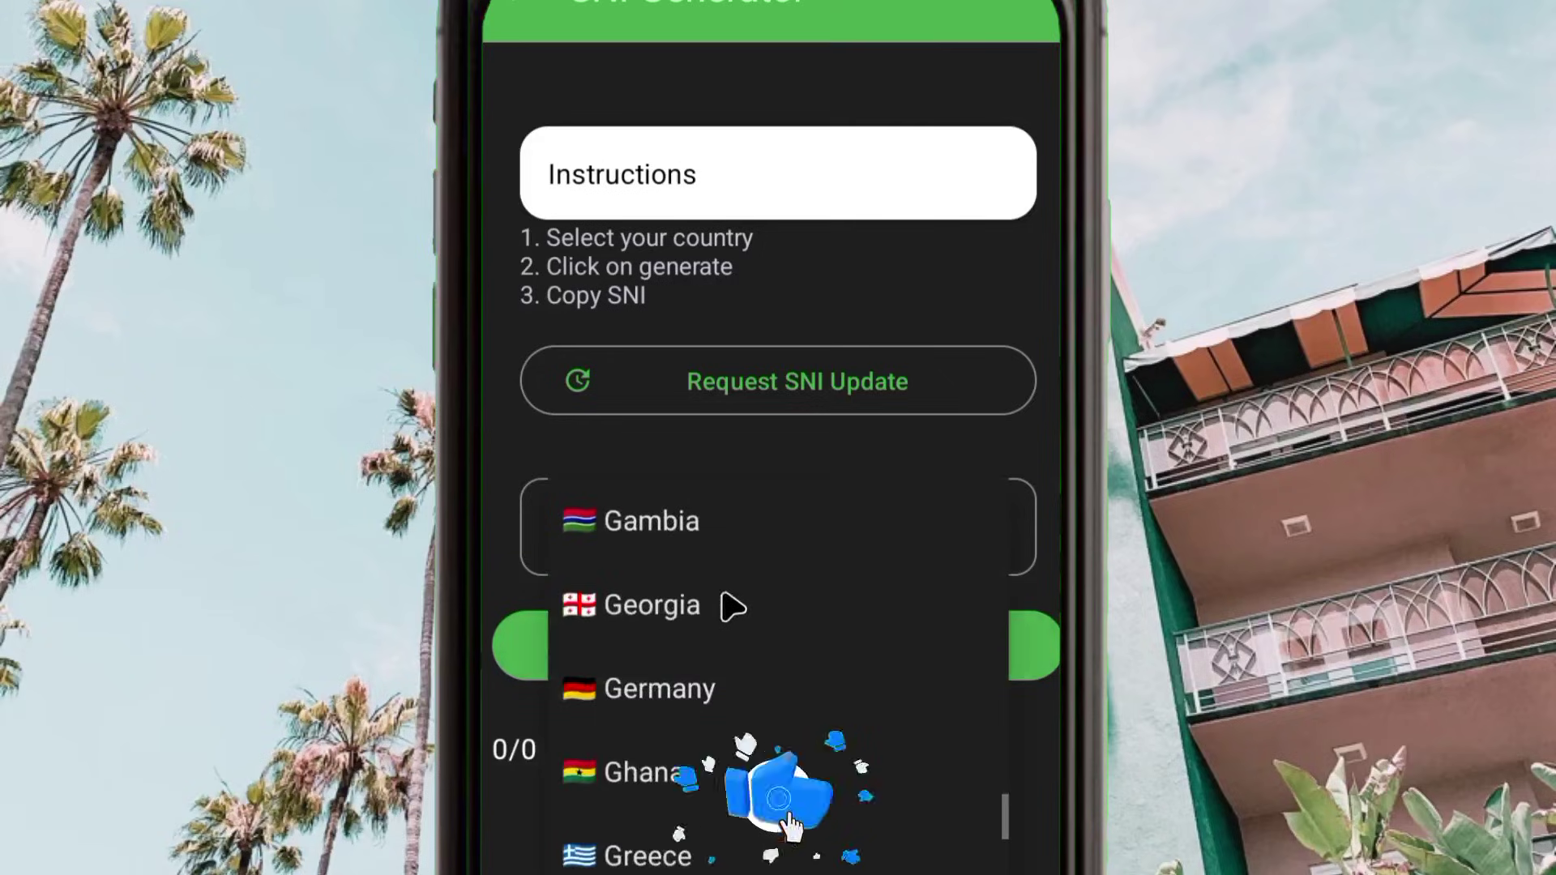
pyautogui.scroll(5, 691, 648)
pyautogui.scroll(3, 693, 689)
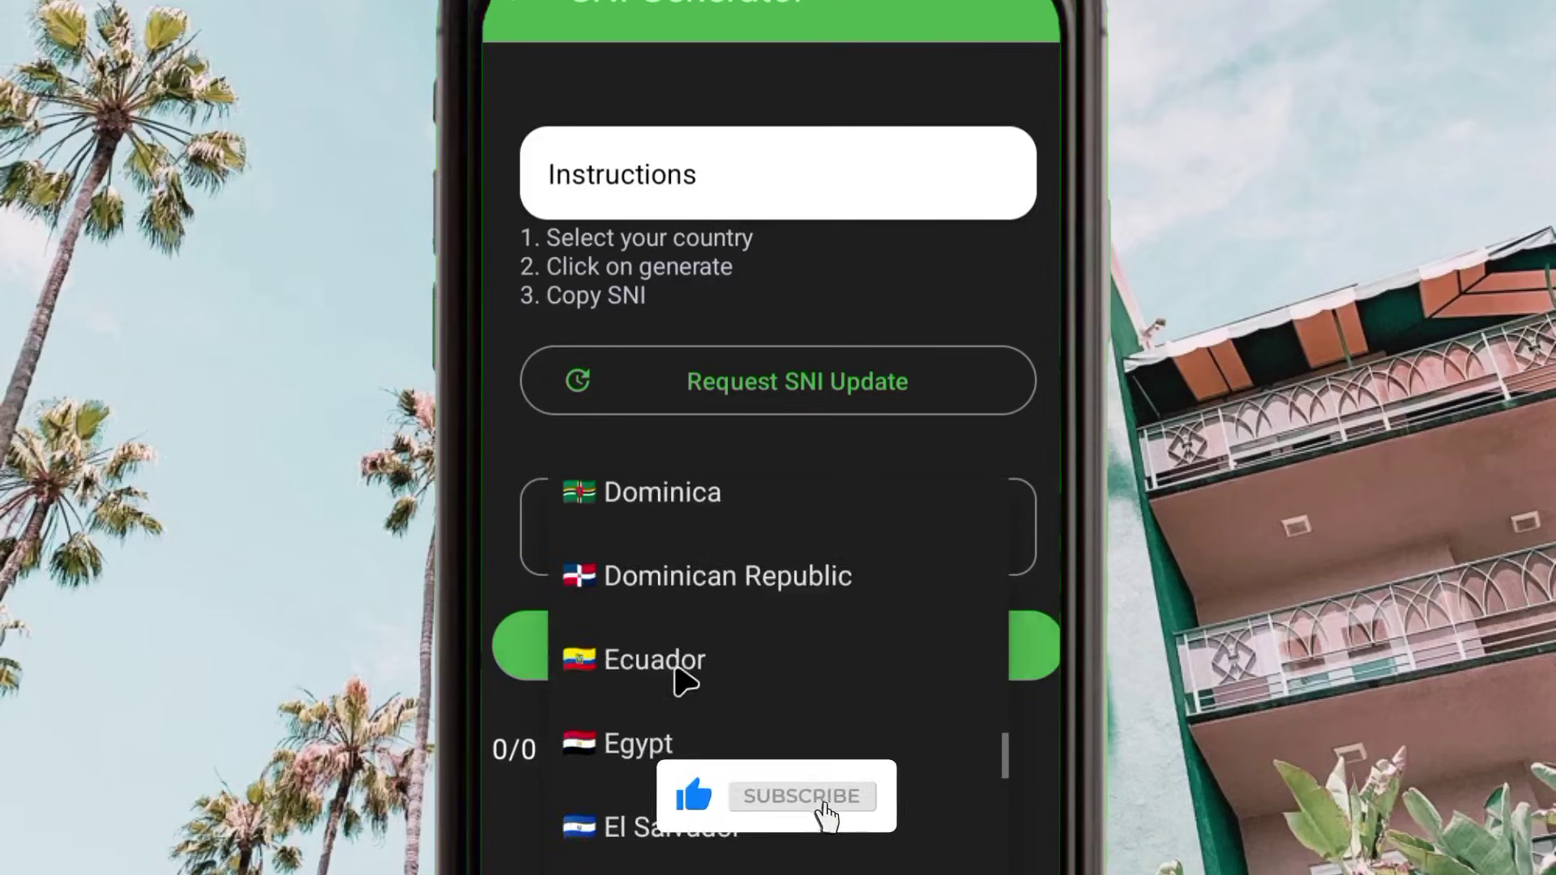
pyautogui.click(642, 738)
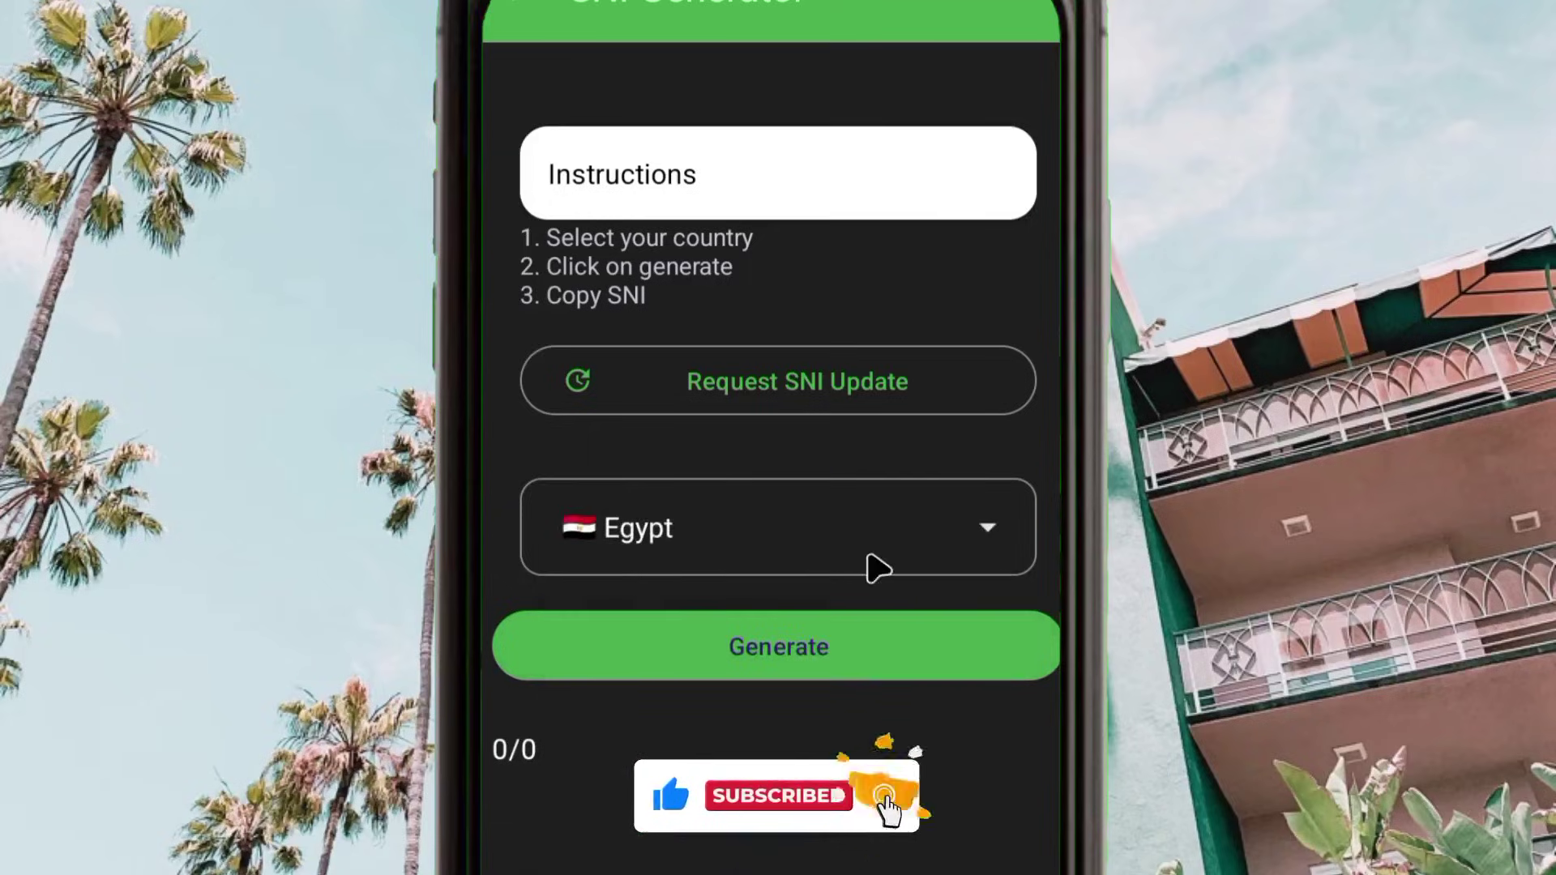
# Step: Switch the country selection to Ukraine
pyautogui.click(703, 551)
pyautogui.scroll(5, 663, 592)
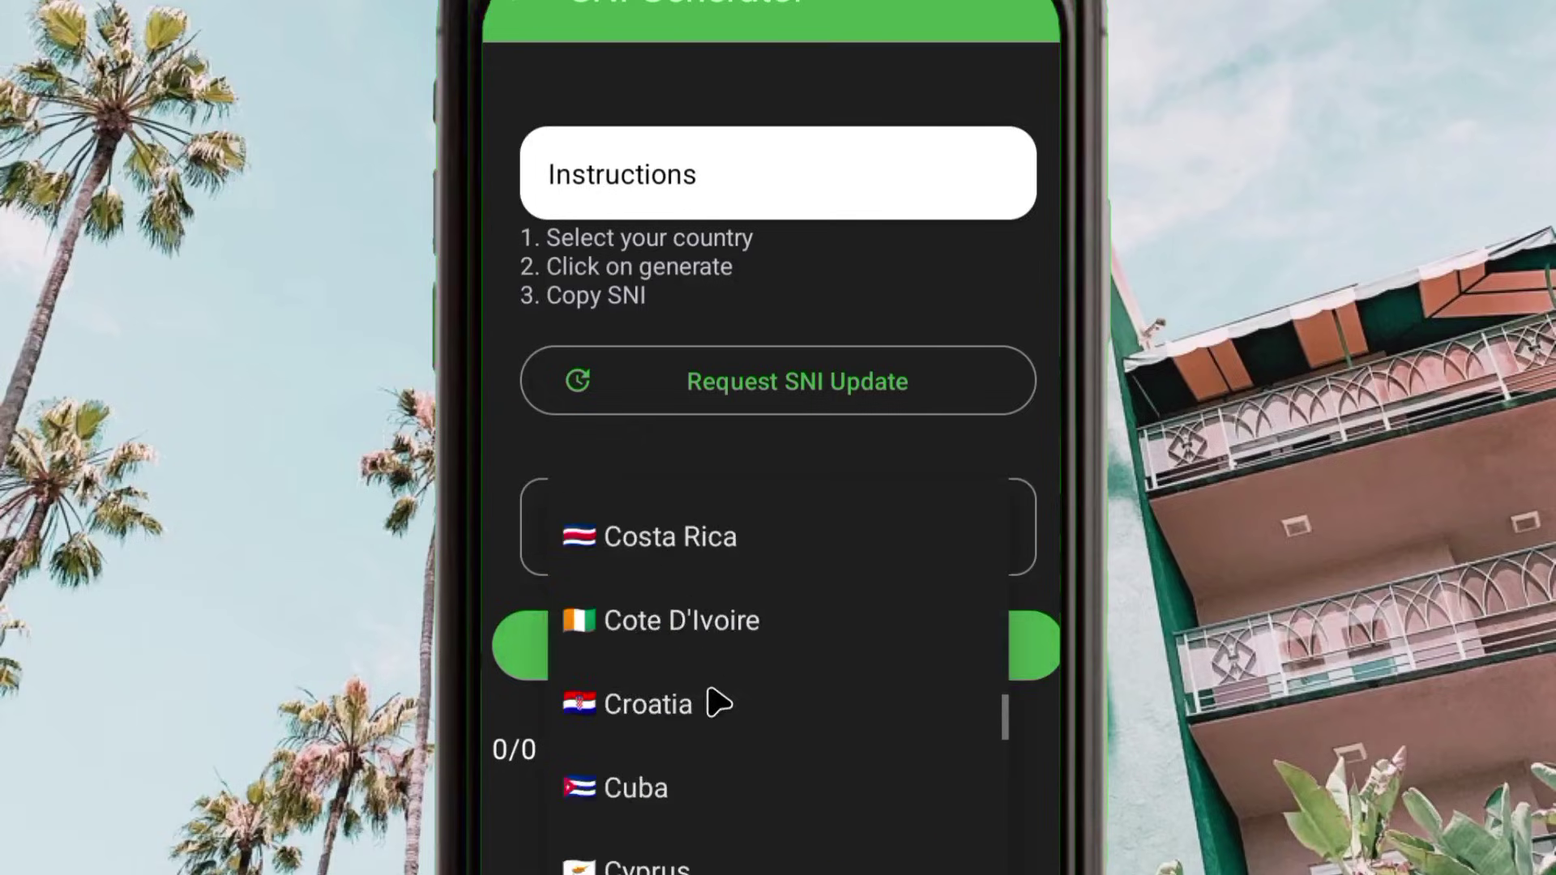
pyautogui.scroll(8, 713, 701)
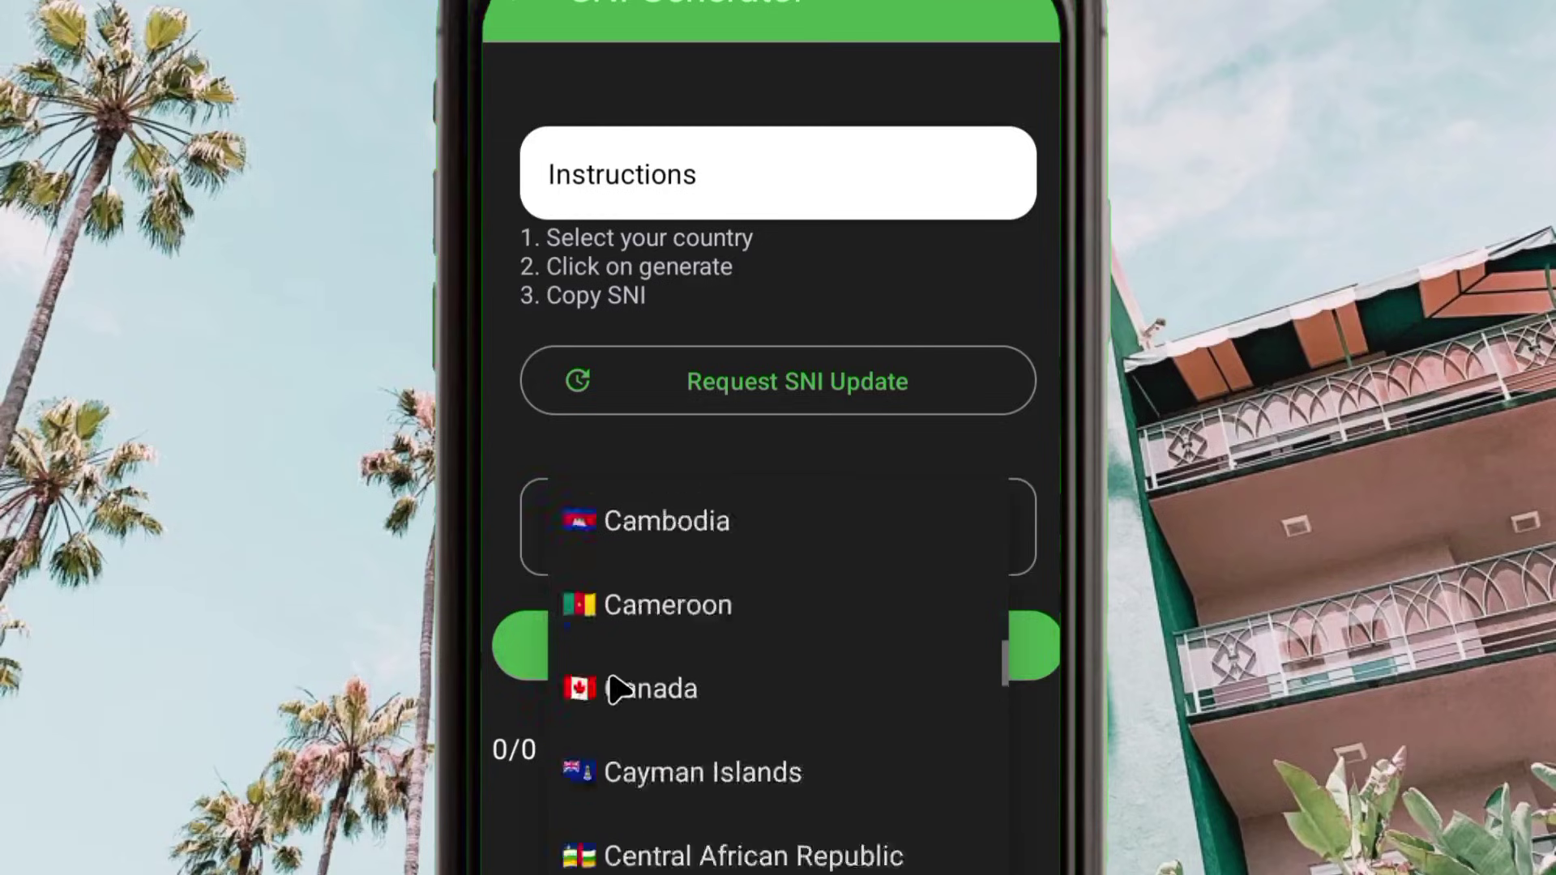
pyautogui.scroll(5, 619, 689)
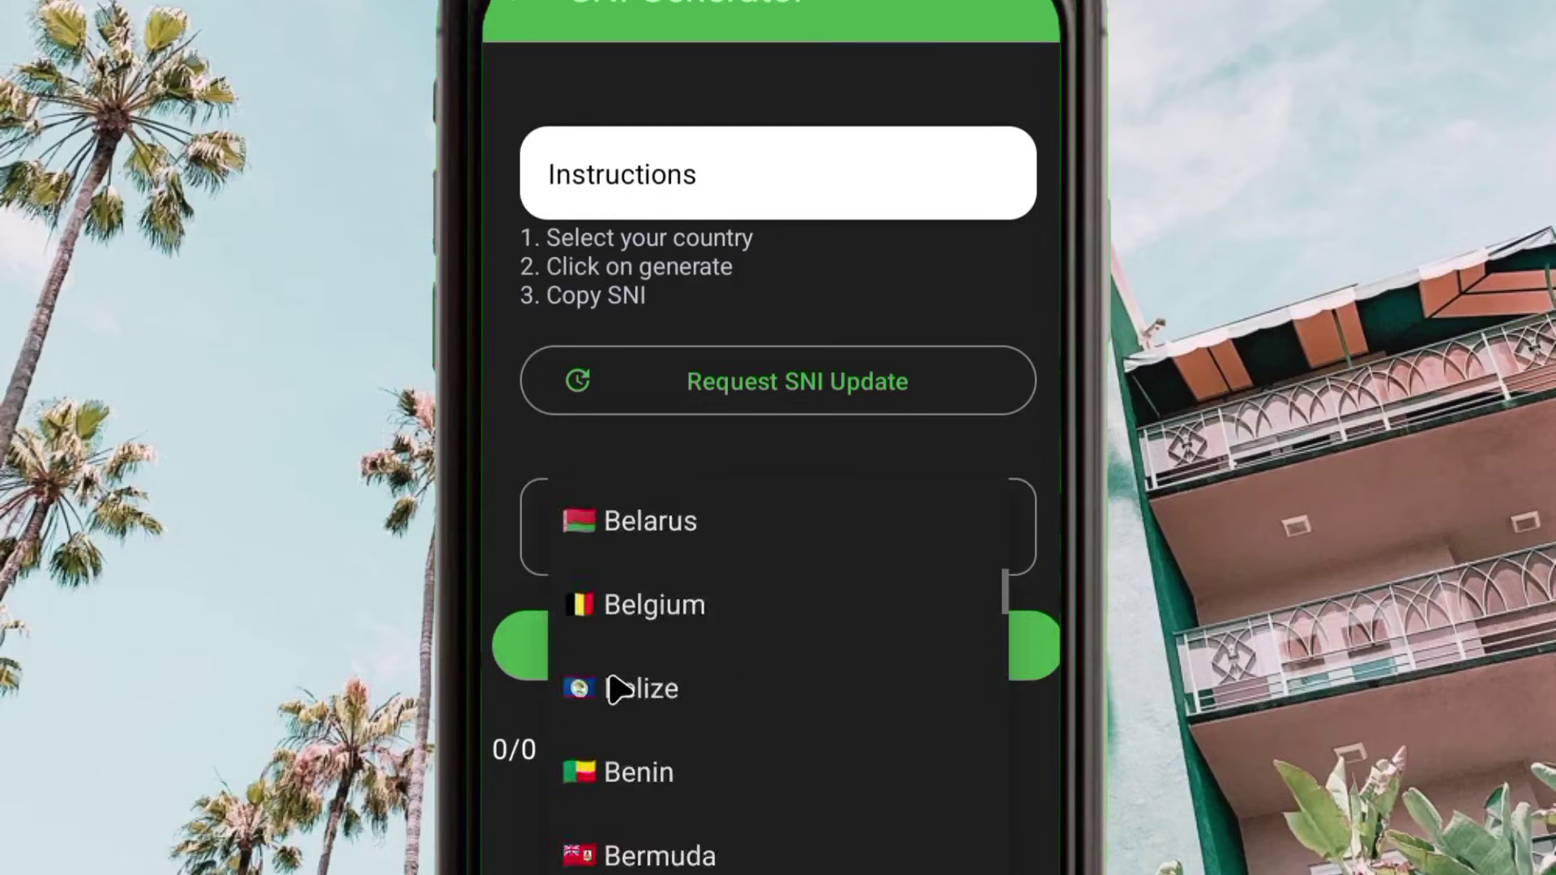
pyautogui.scroll(10, 618, 690)
pyautogui.scroll(-10, 618, 689)
pyautogui.scroll(-20, 618, 689)
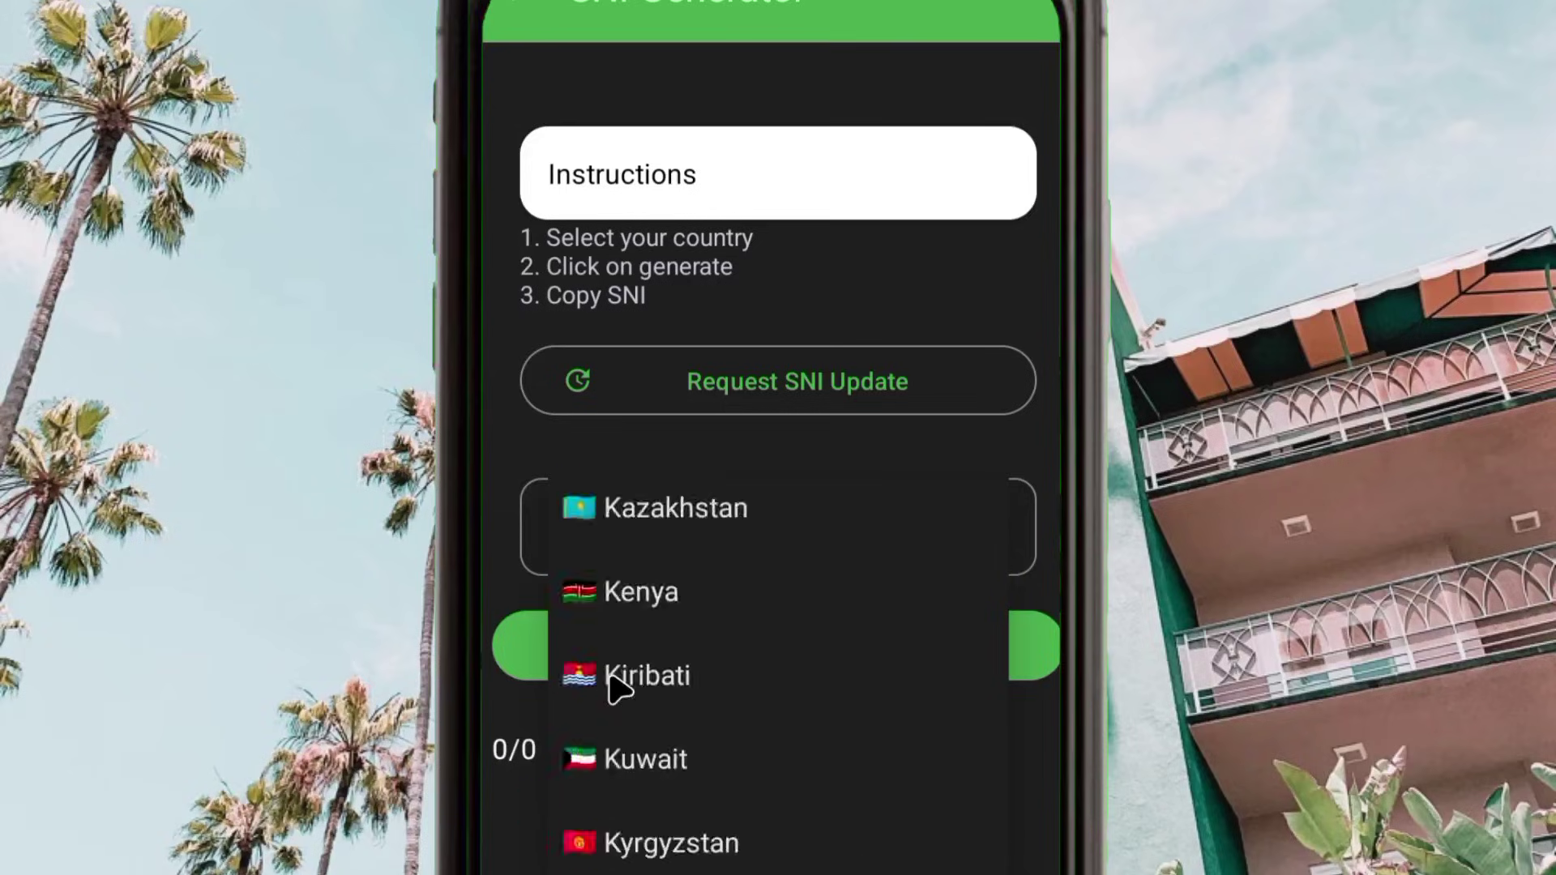
pyautogui.scroll(-20, 619, 689)
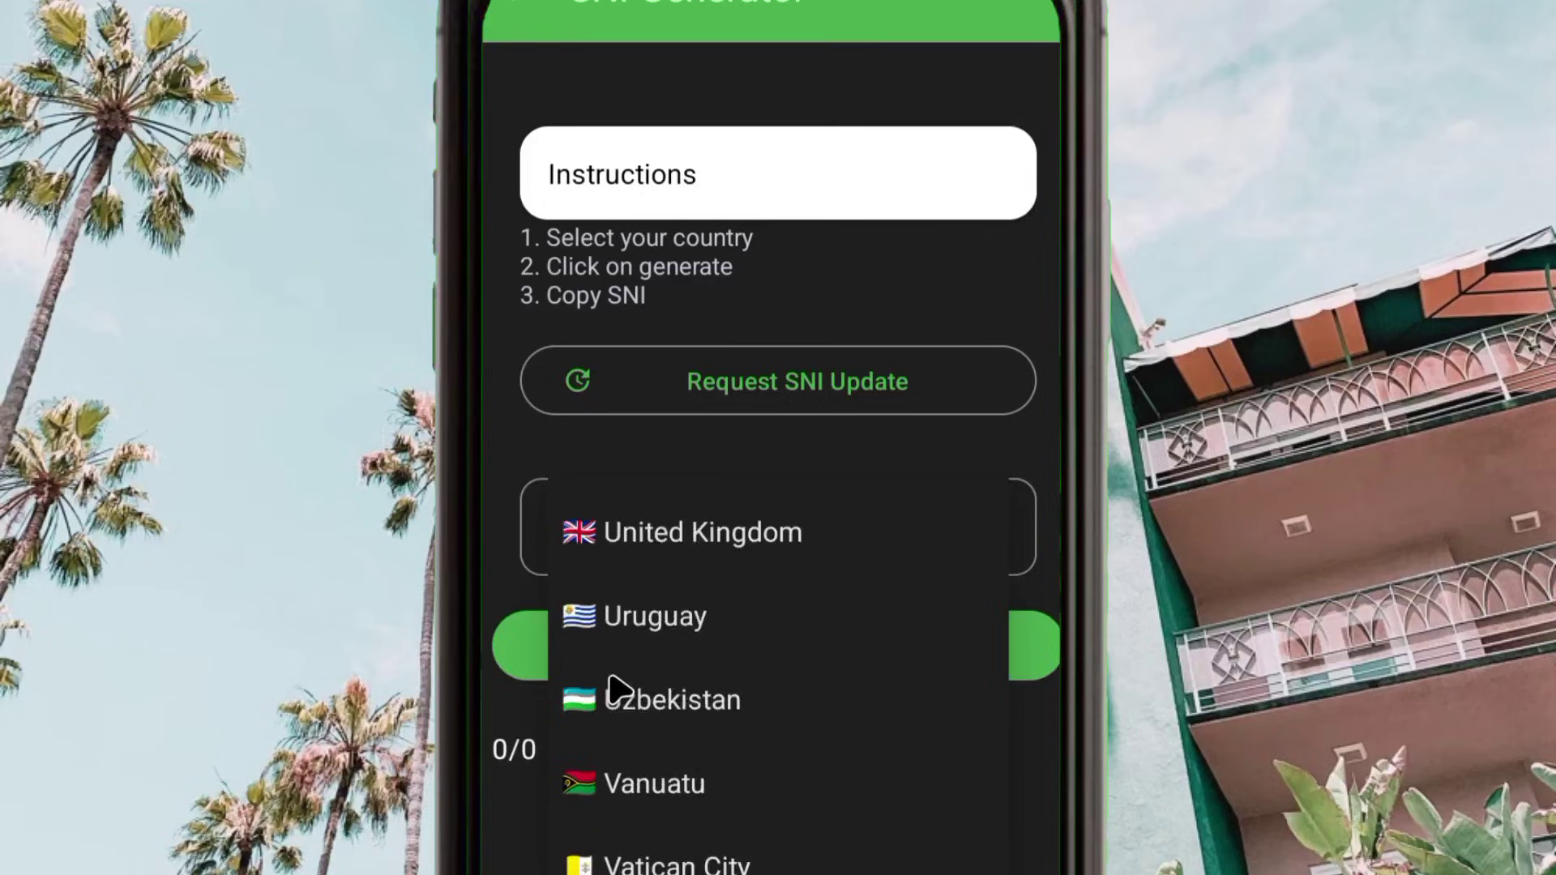
pyautogui.scroll(2, 685, 556)
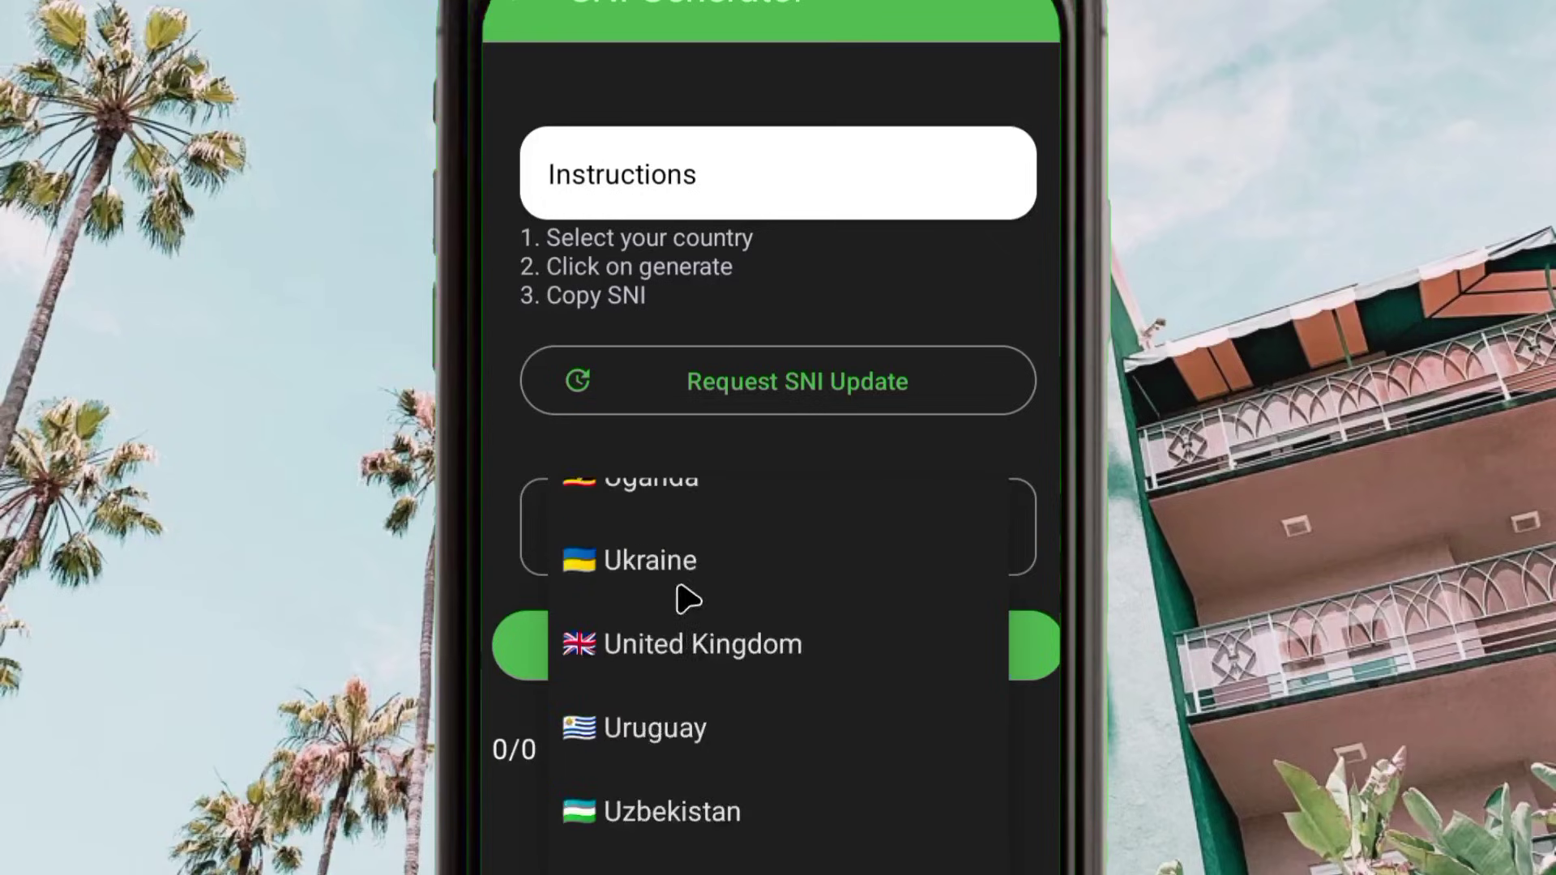
pyautogui.scroll(5, 685, 616)
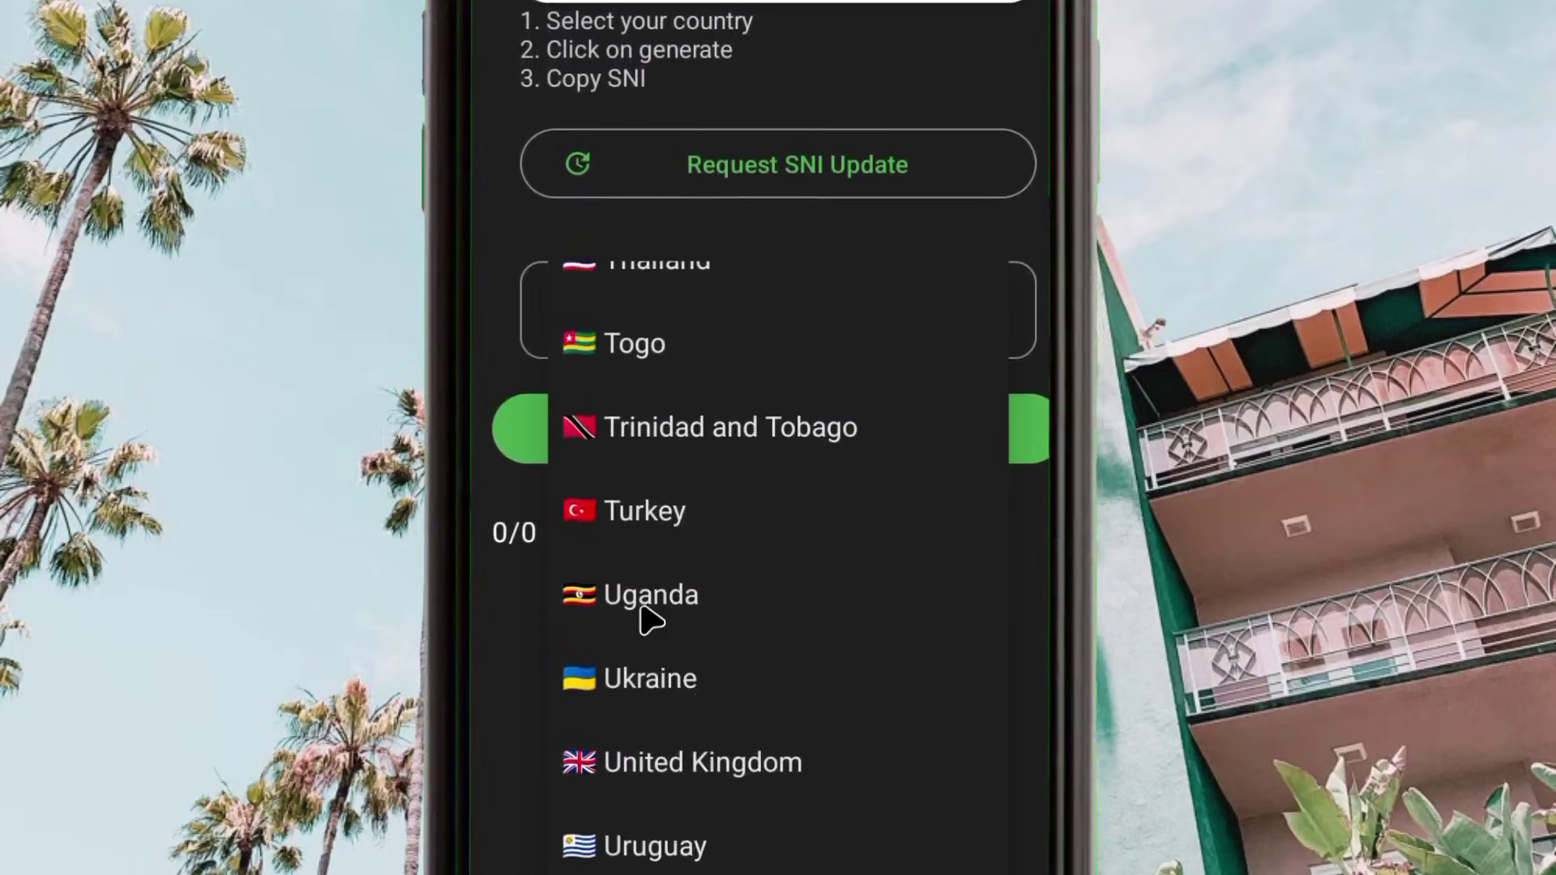
pyautogui.click(661, 681)
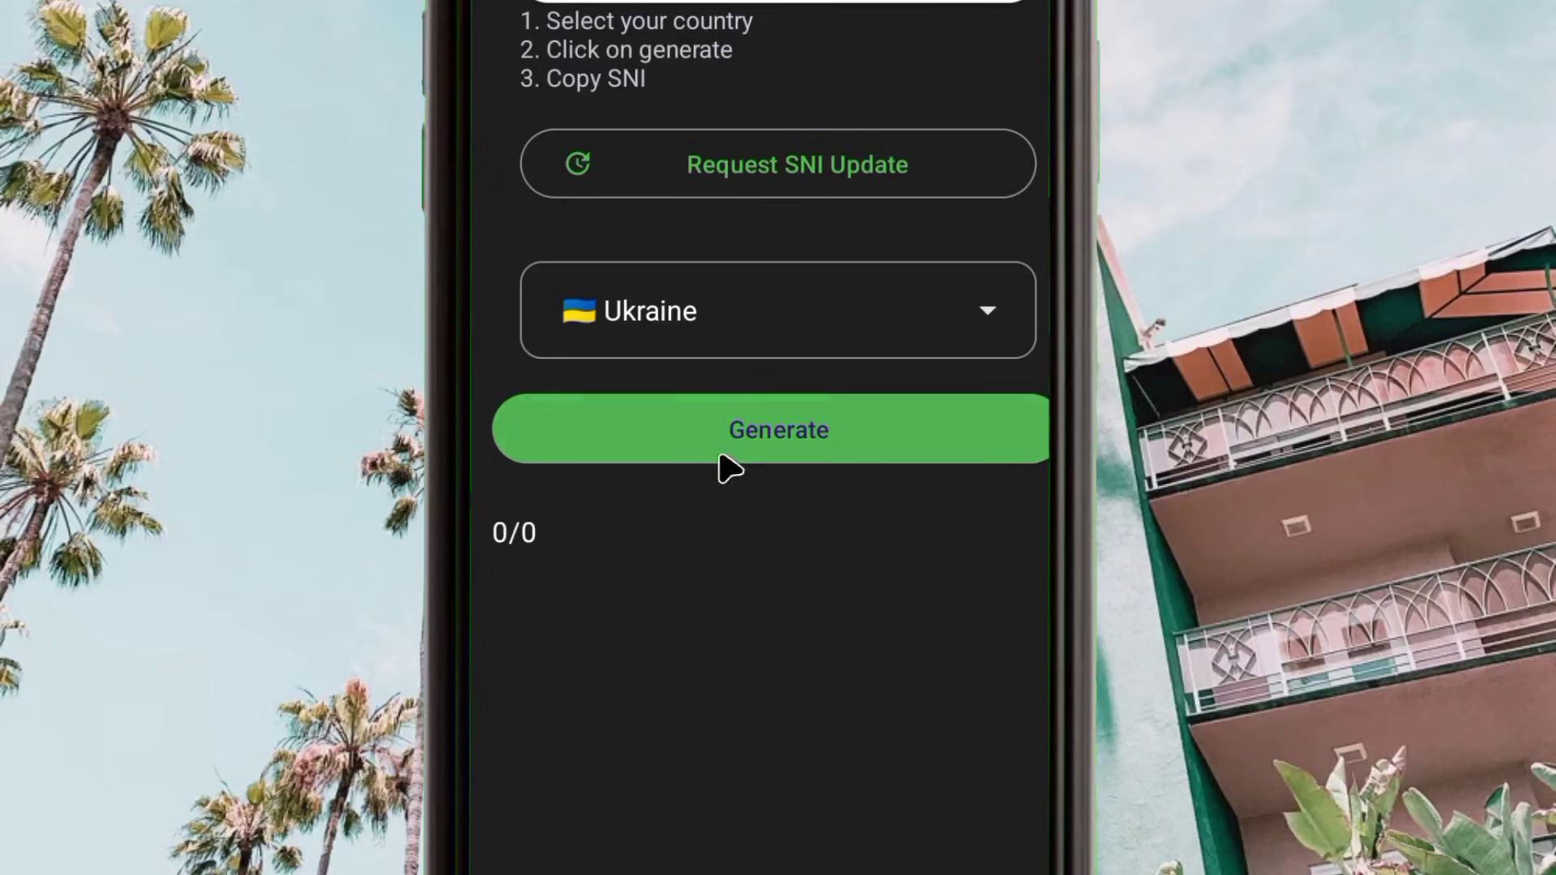
# Step: Generate the Ukraine SNI hosts and step through results 1/3 to 3/3
pyautogui.click(825, 432)
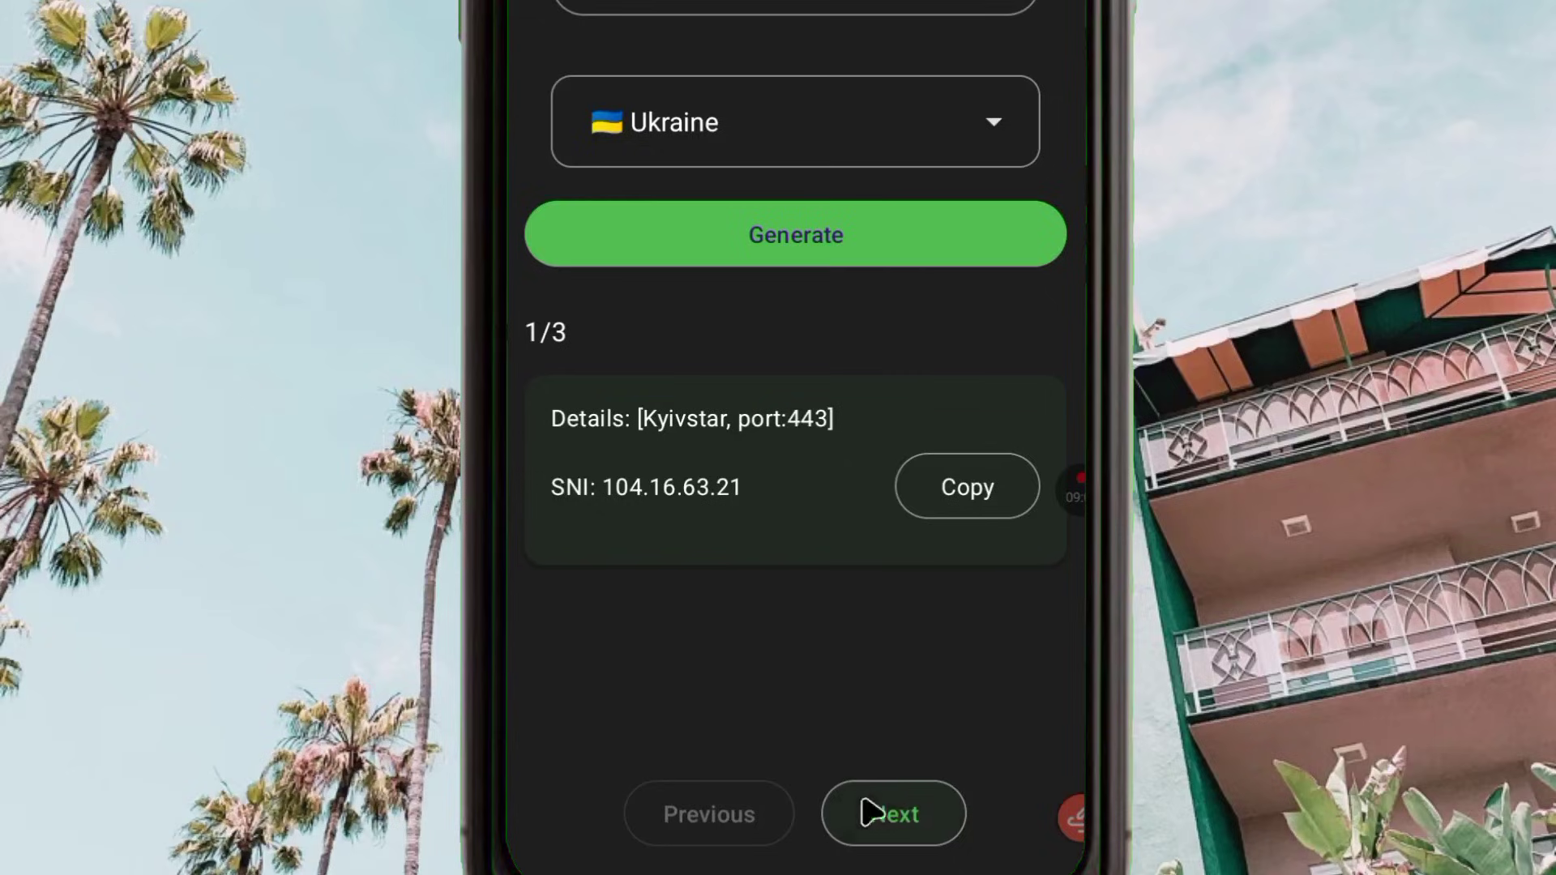
pyautogui.click(912, 812)
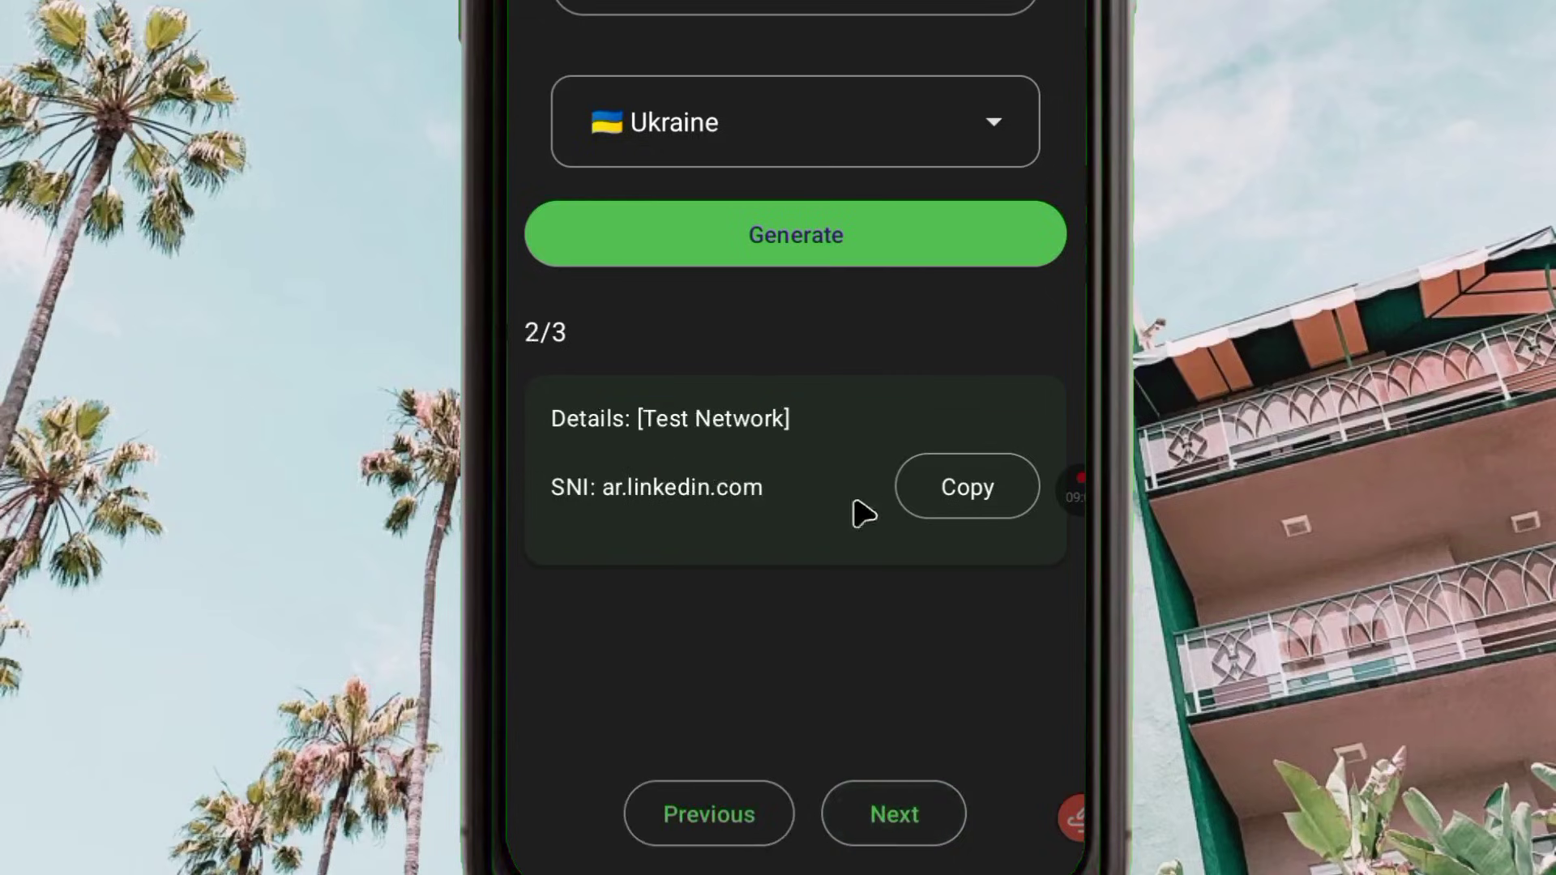
pyautogui.click(908, 805)
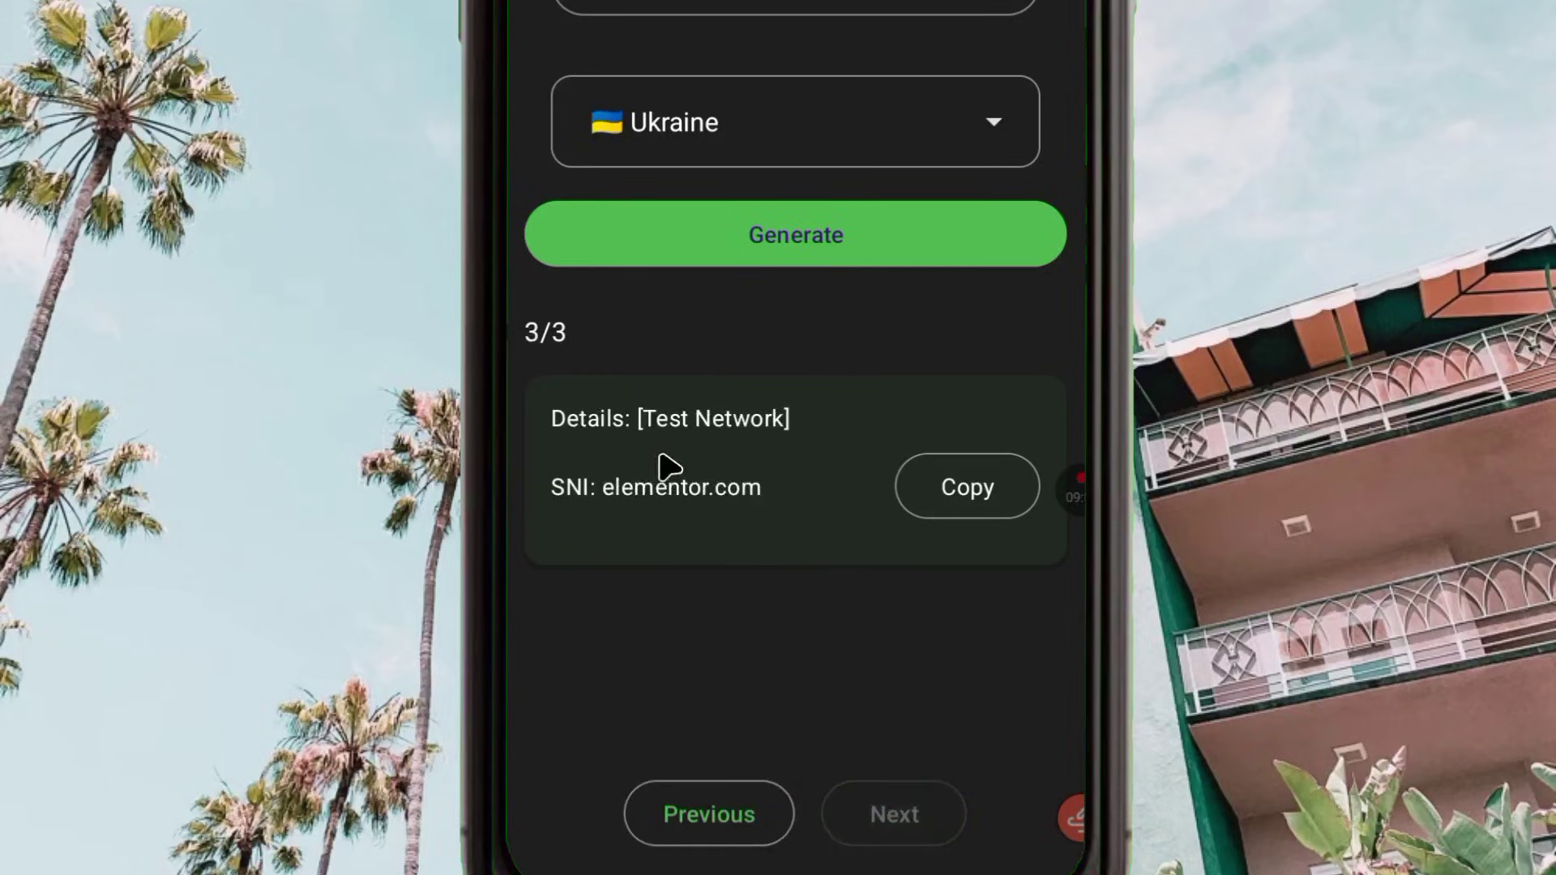
pyautogui.click(801, 126)
pyautogui.scroll(5, 764, 191)
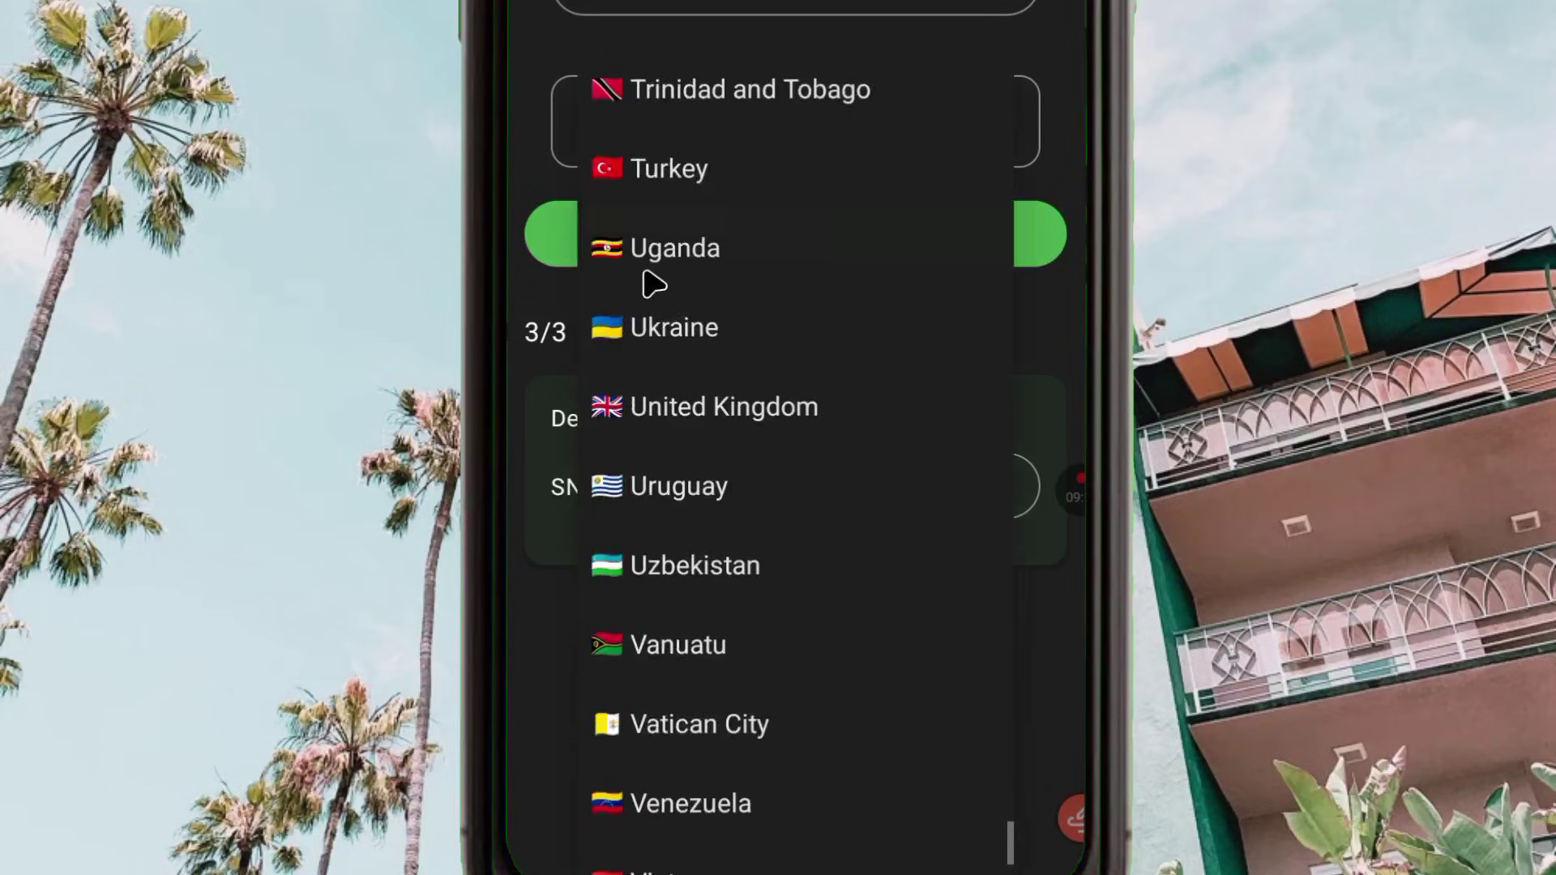
# Step: Generate SNI hosts for Uganda and browse through the first few results
pyautogui.click(646, 275)
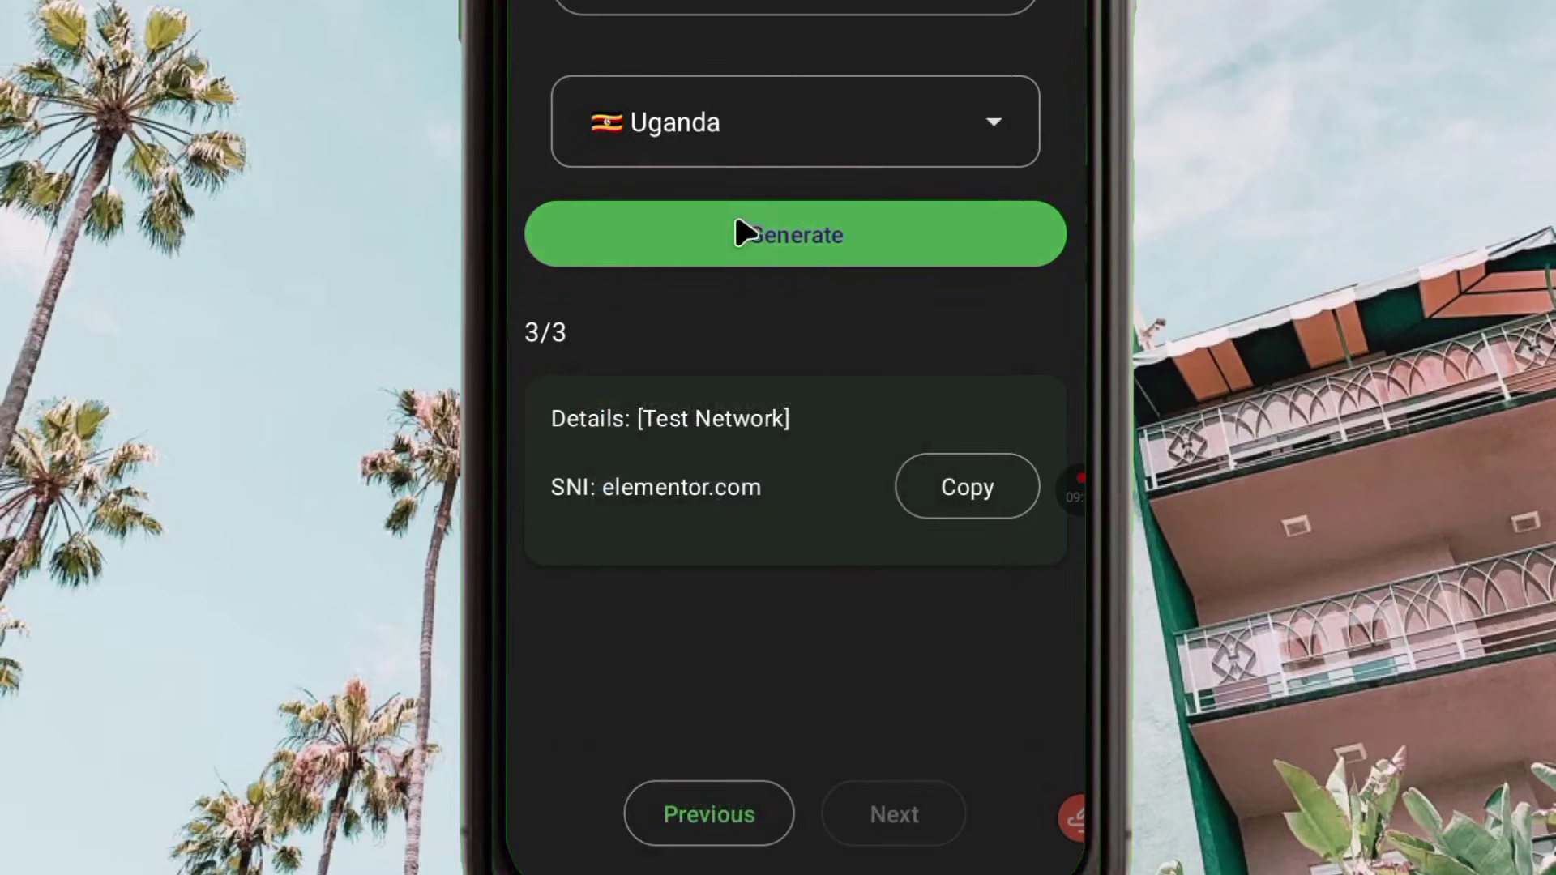
pyautogui.click(754, 256)
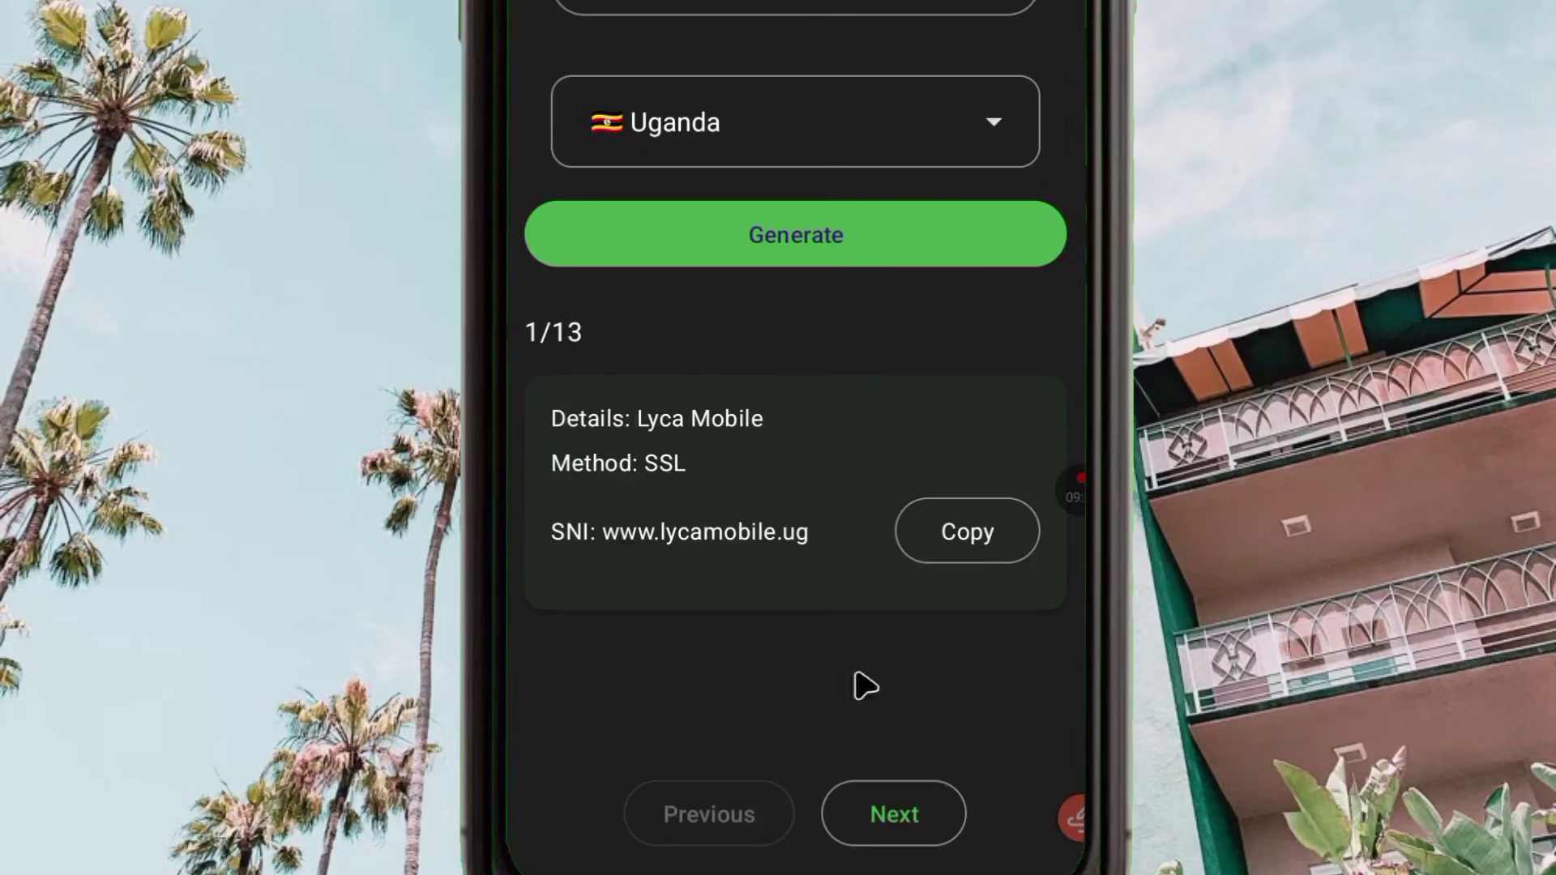
pyautogui.click(892, 825)
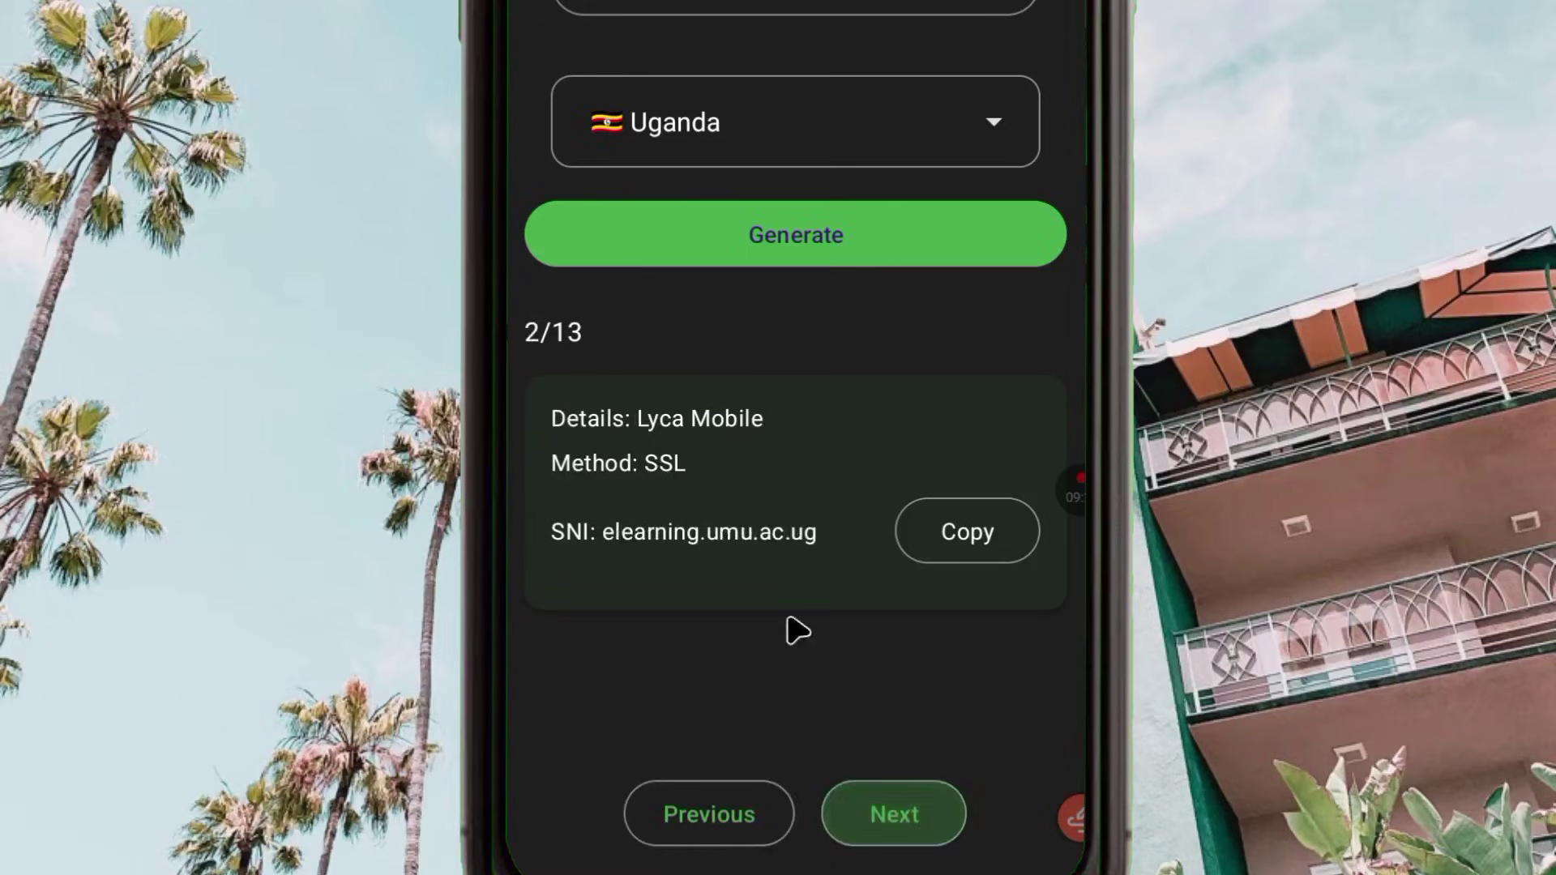
pyautogui.click(912, 818)
pyautogui.click(676, 835)
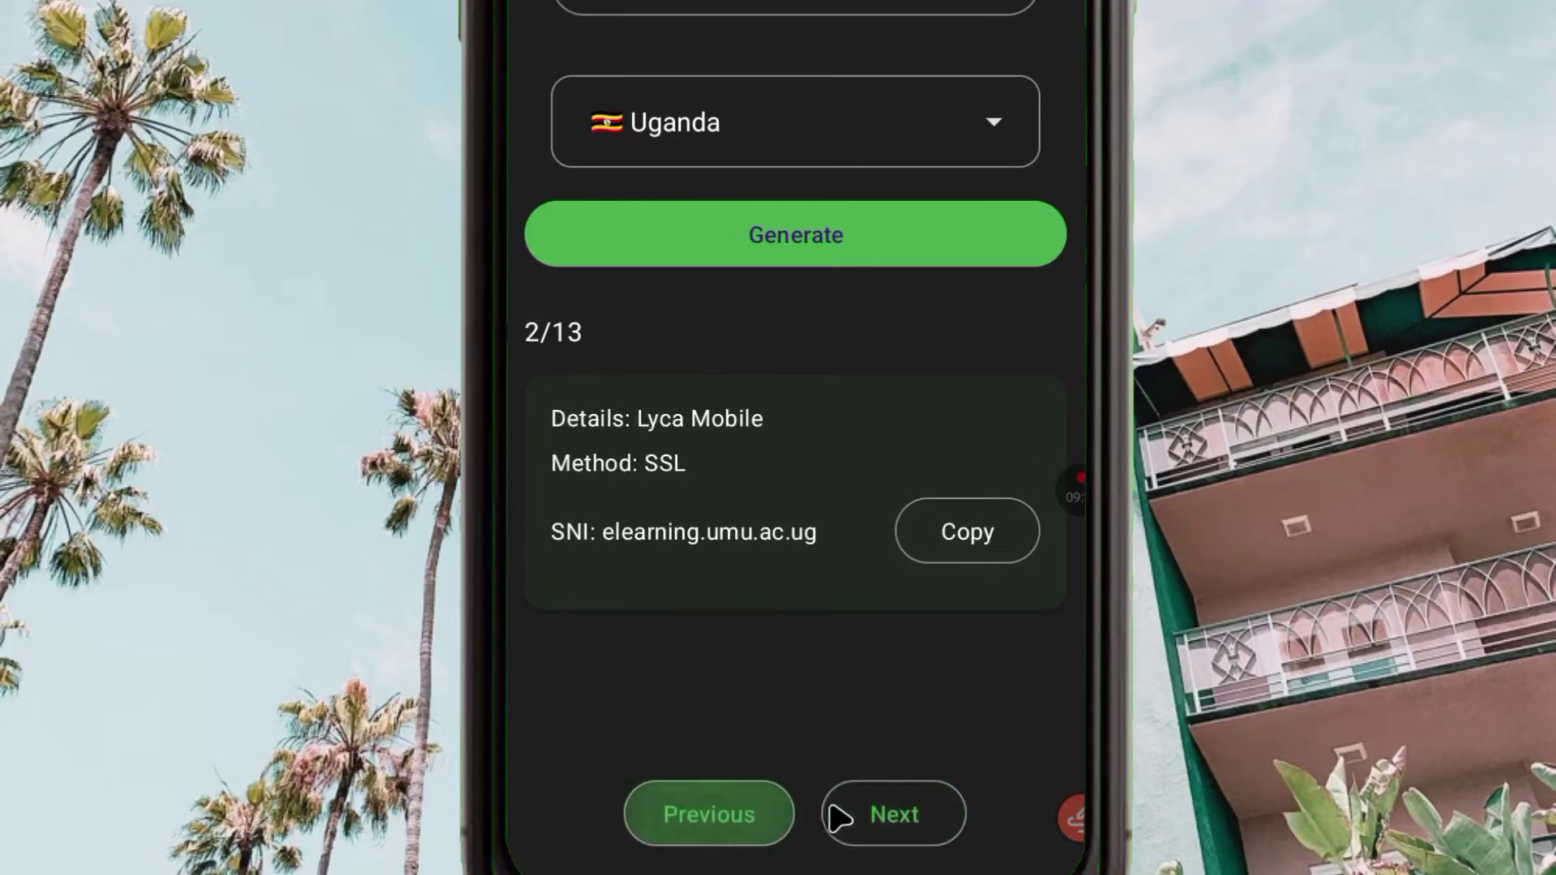
pyautogui.click(861, 819)
pyautogui.click(864, 817)
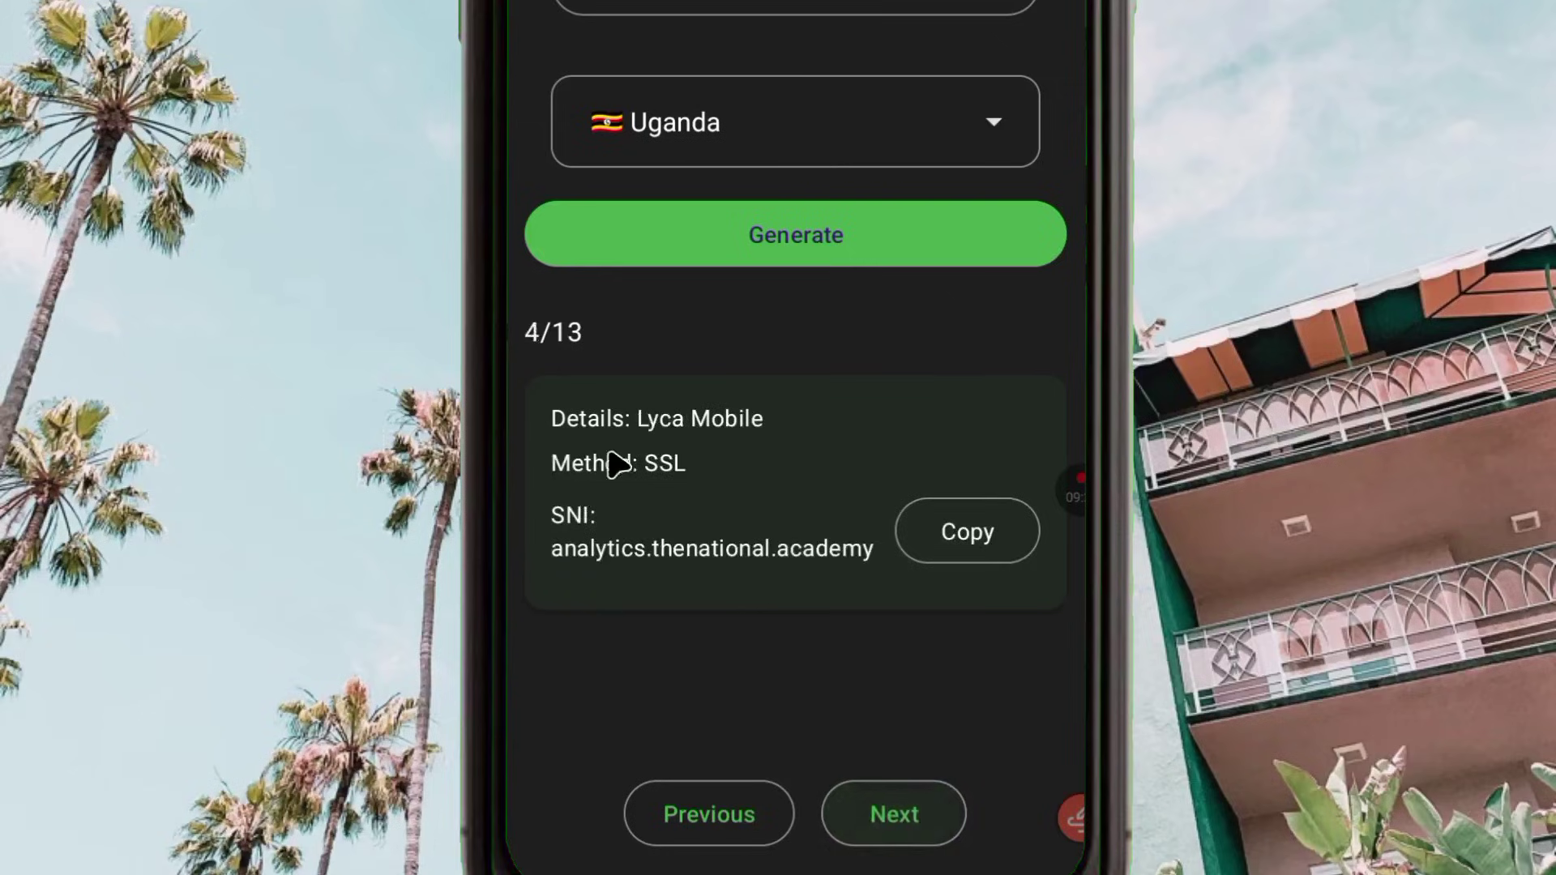
# Step: Return to result 4/13, copy the analytics.thenational.academy host, and go to the home screen
pyautogui.click(906, 815)
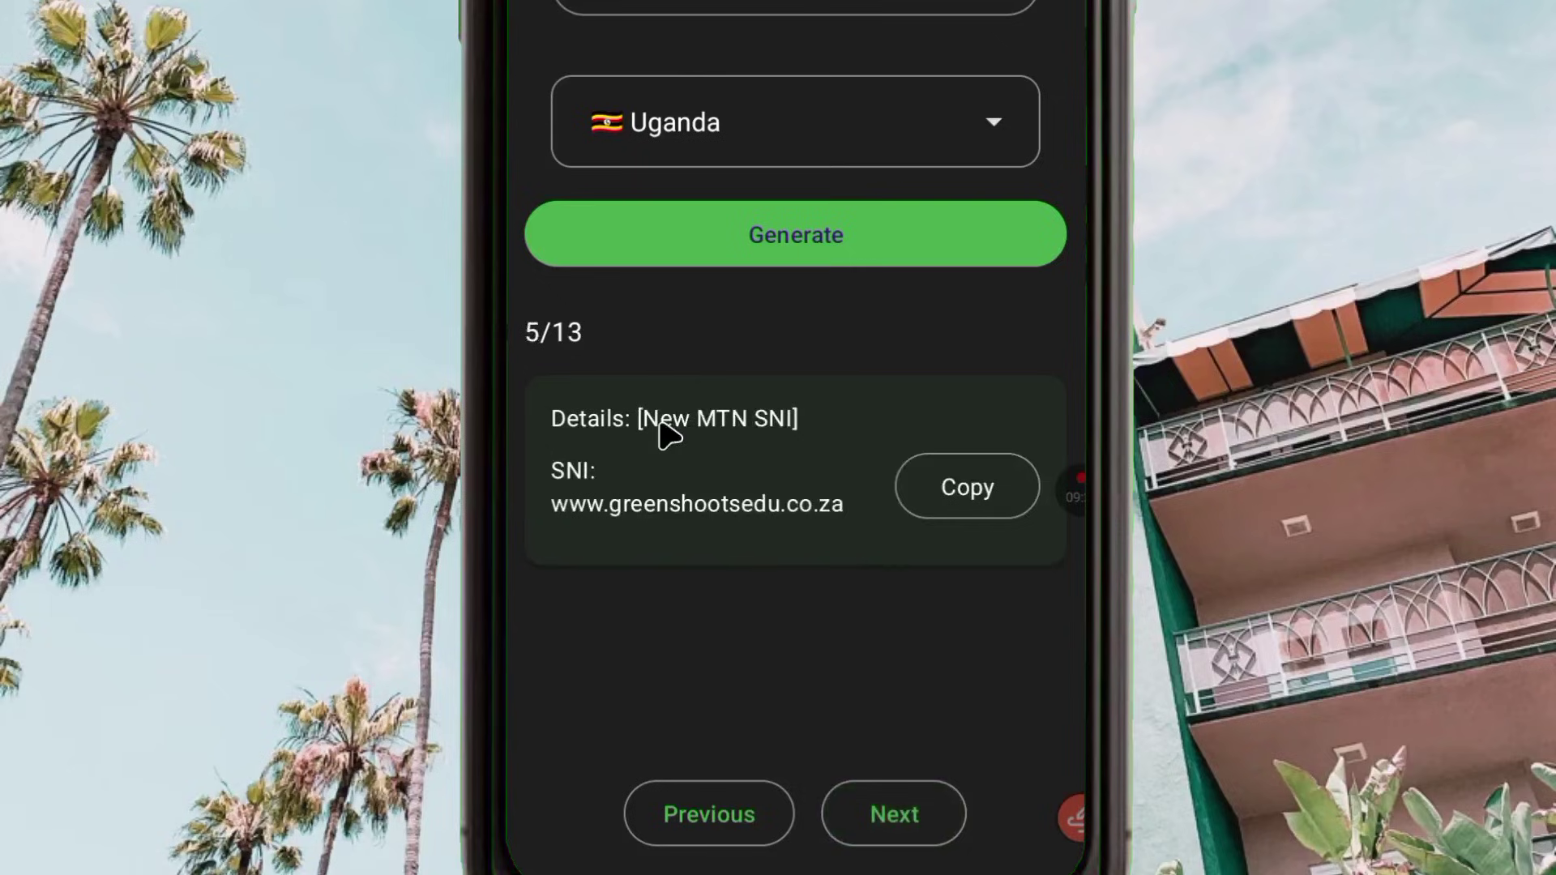
pyautogui.click(894, 806)
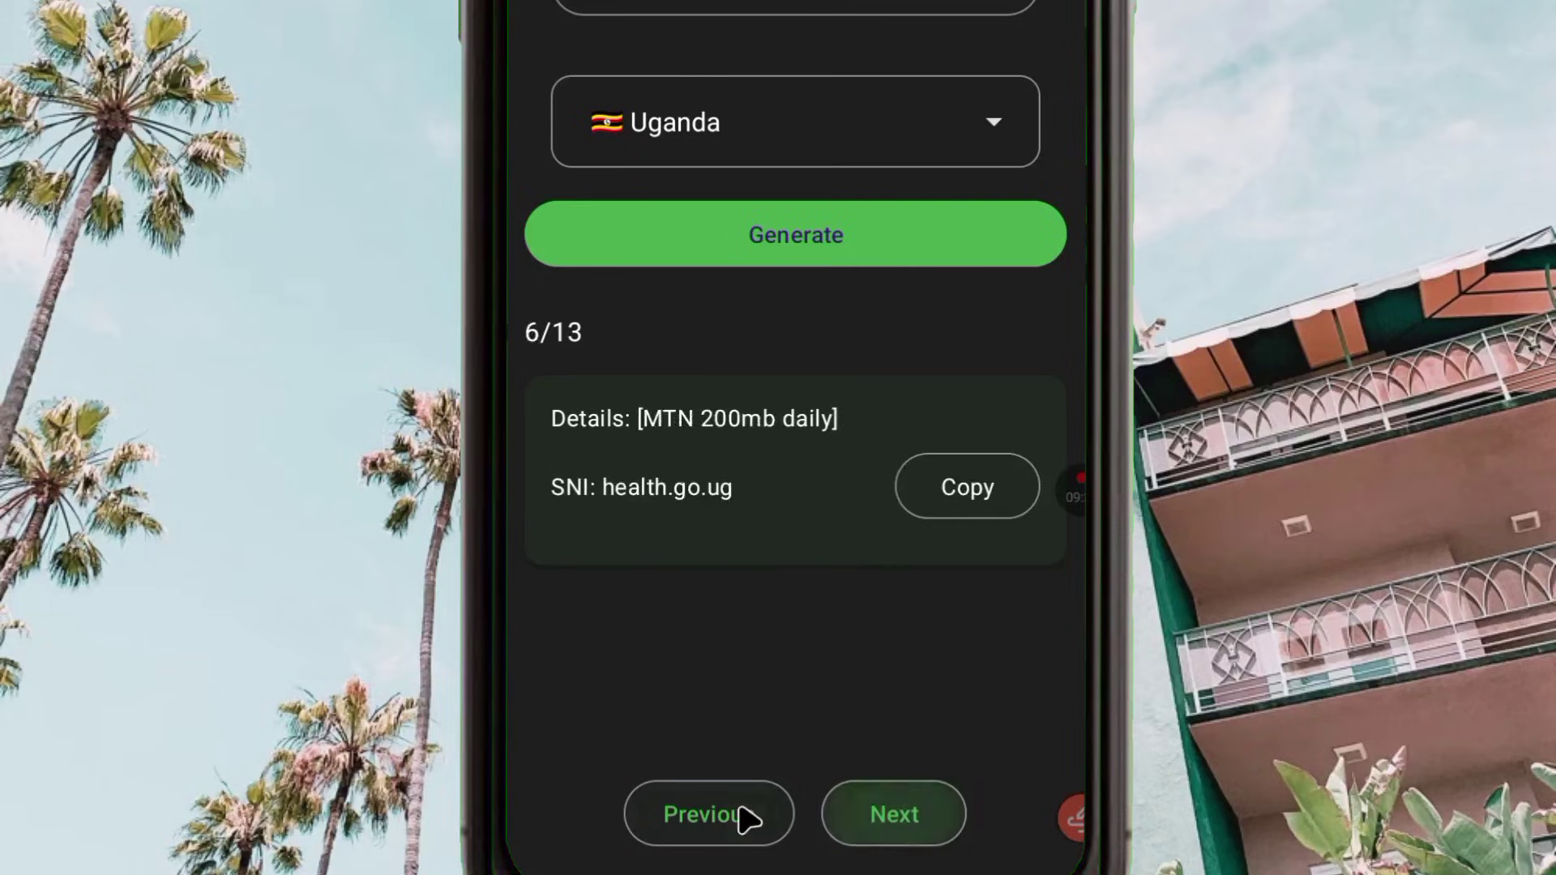
pyautogui.click(749, 818)
pyautogui.click(766, 816)
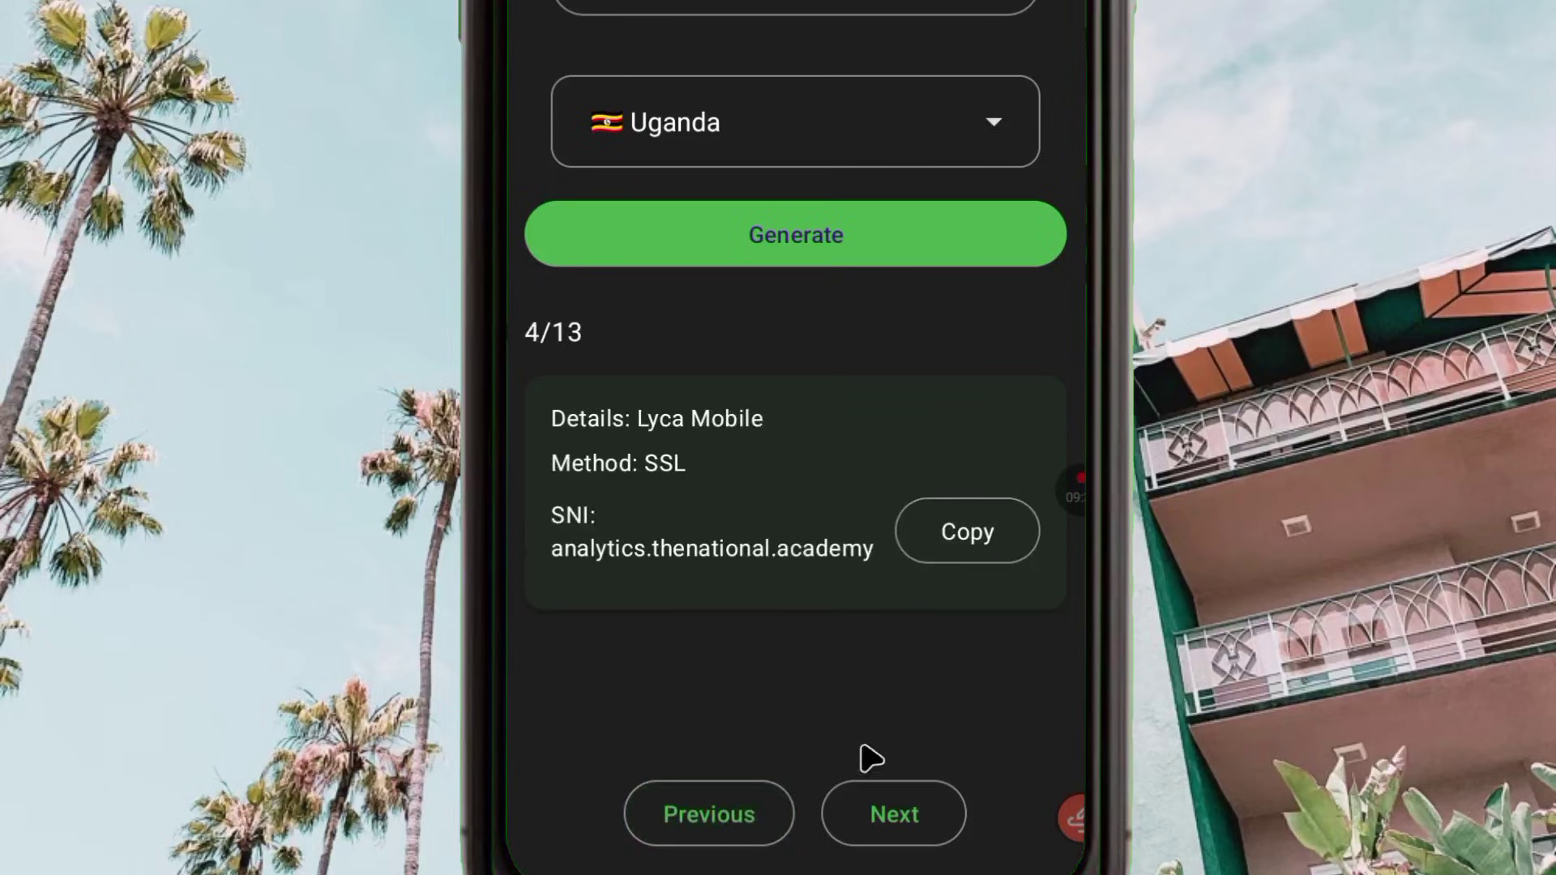
pyautogui.click(914, 819)
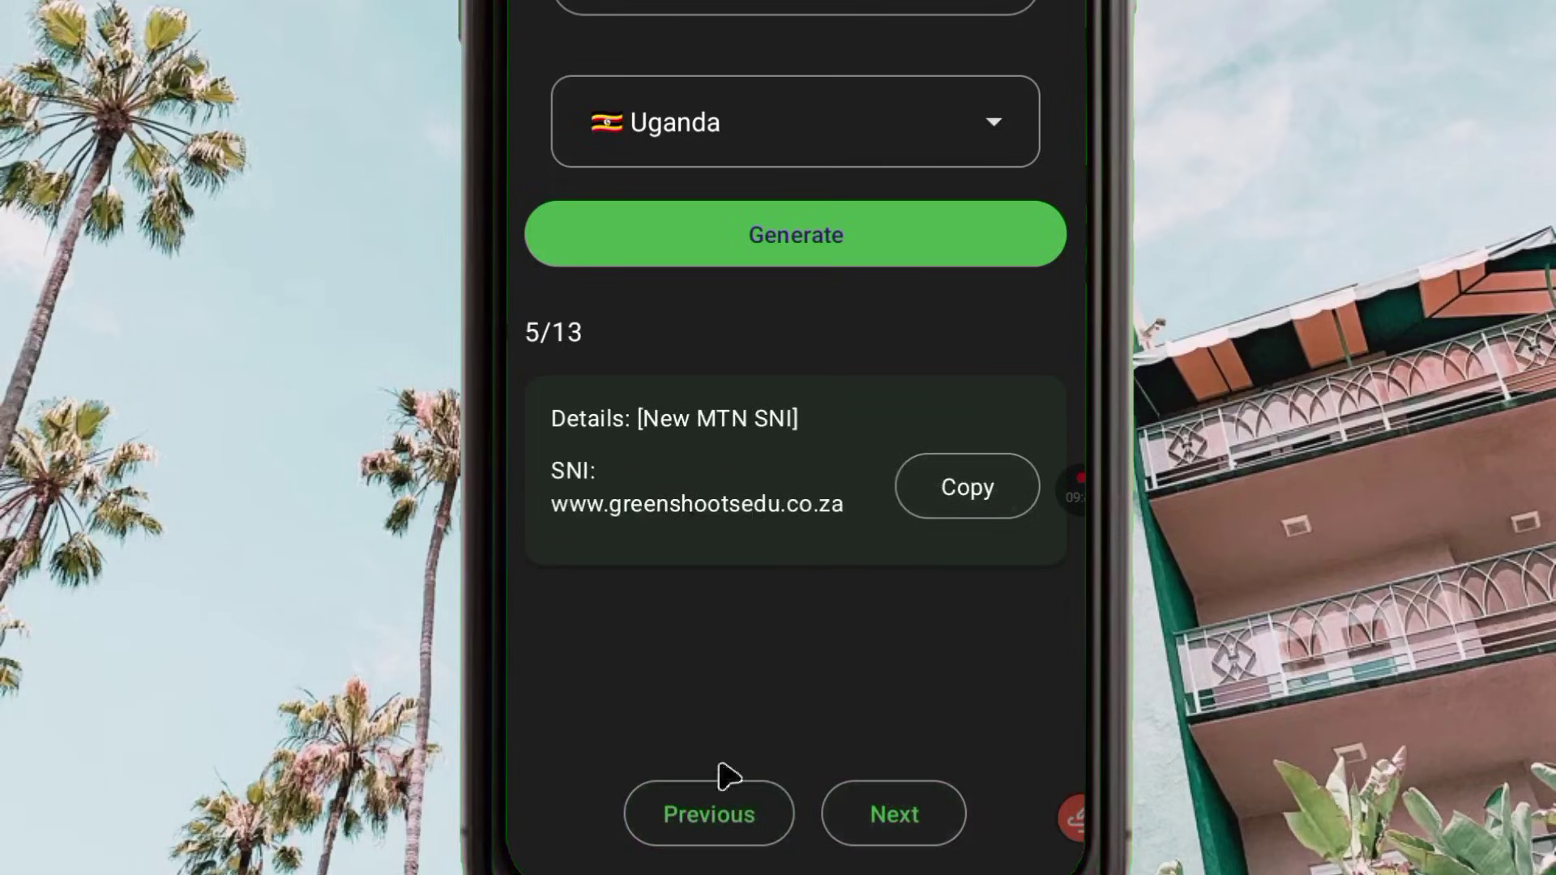
pyautogui.click(742, 816)
pyautogui.click(934, 535)
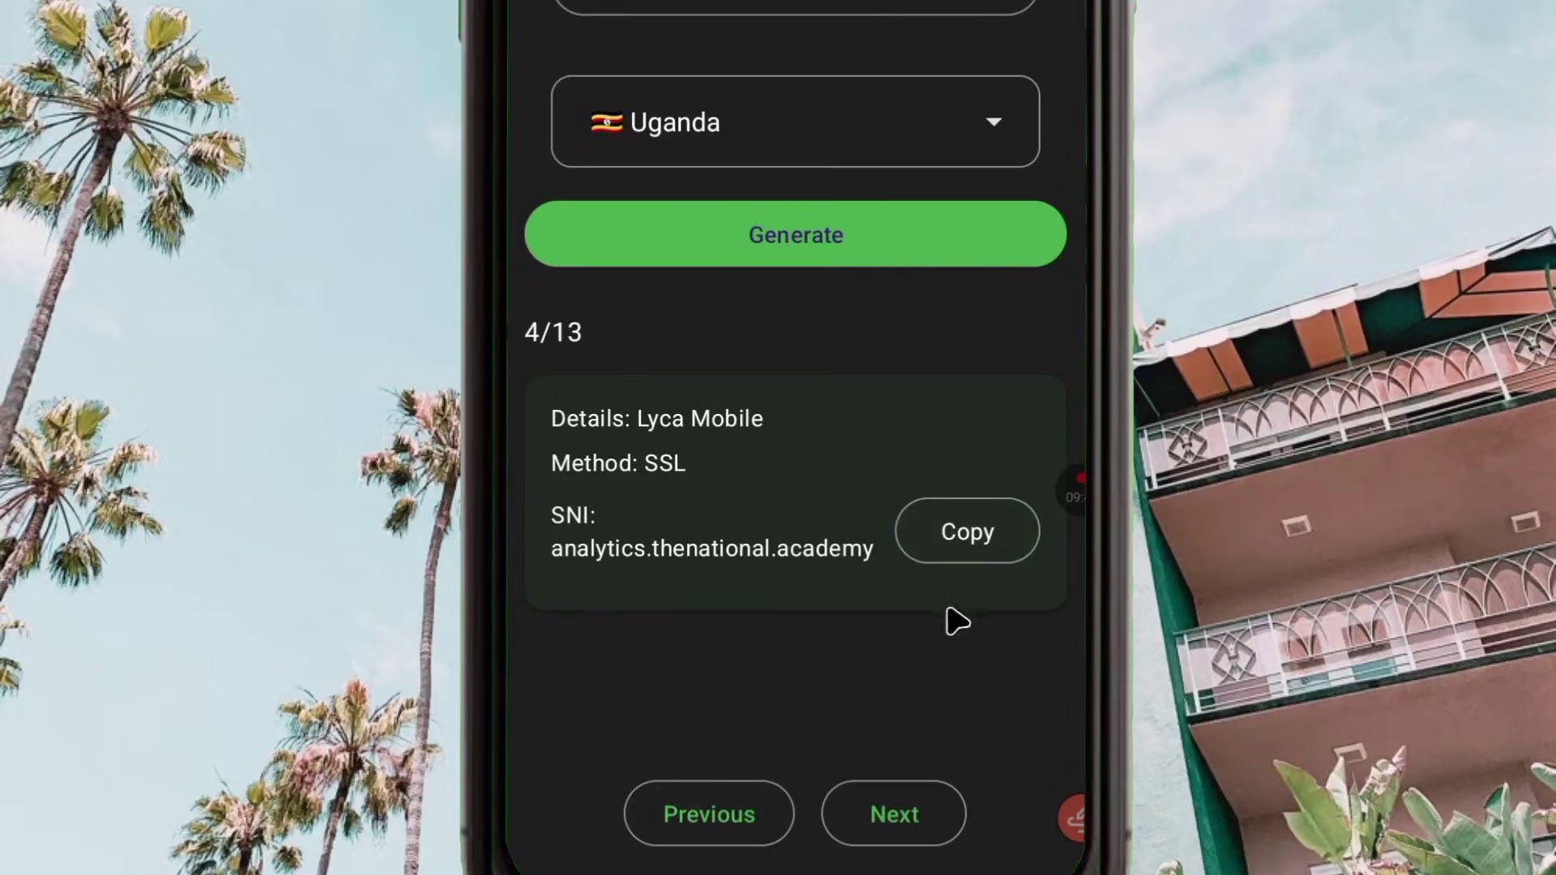
pyautogui.click(977, 543)
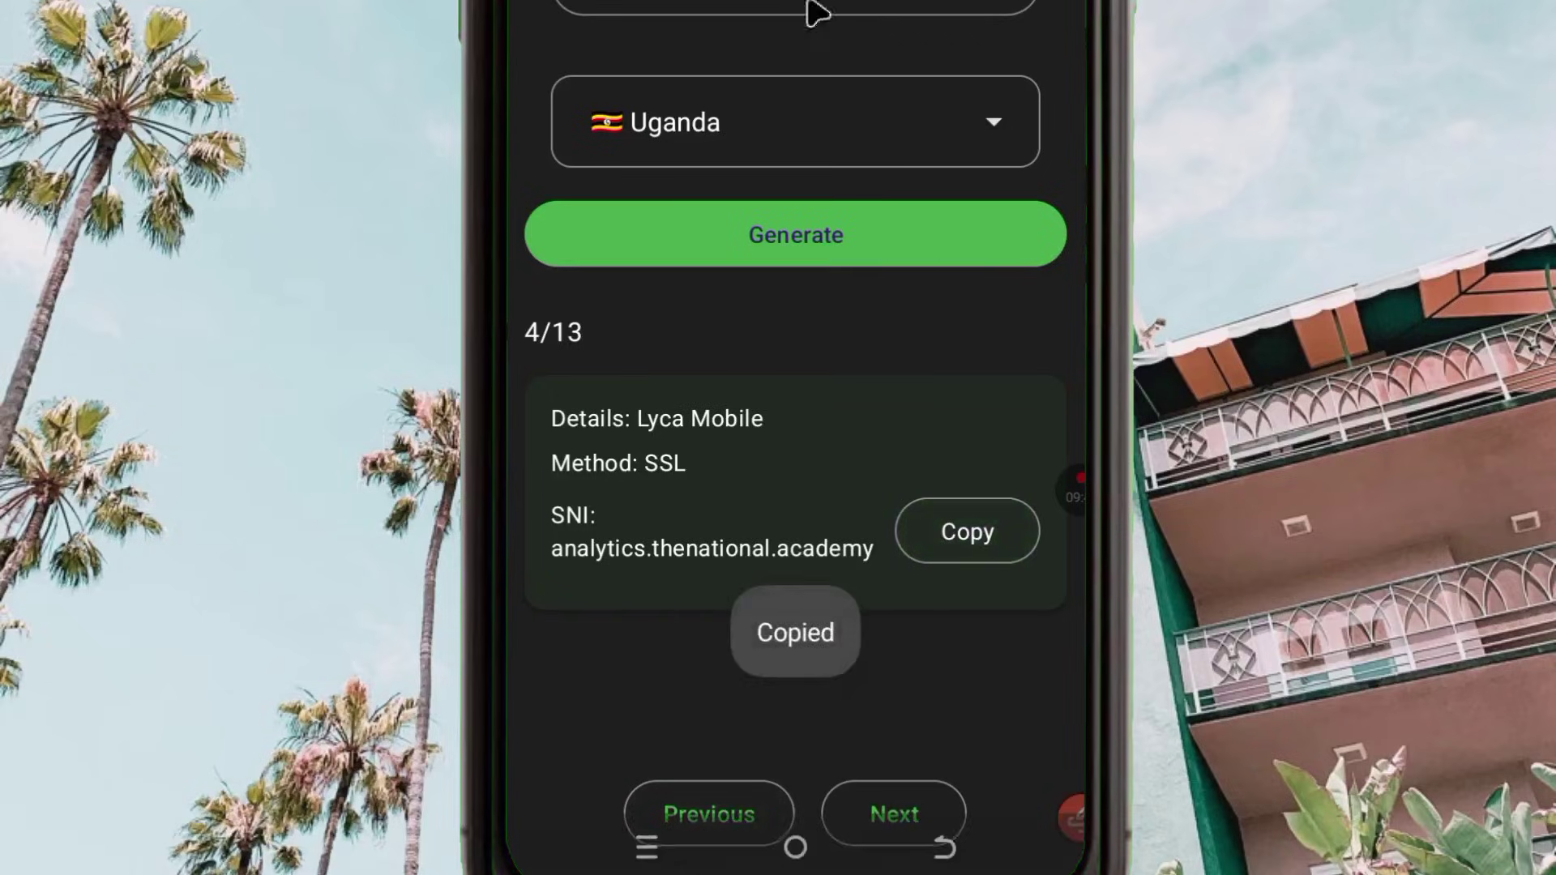
pyautogui.click(796, 847)
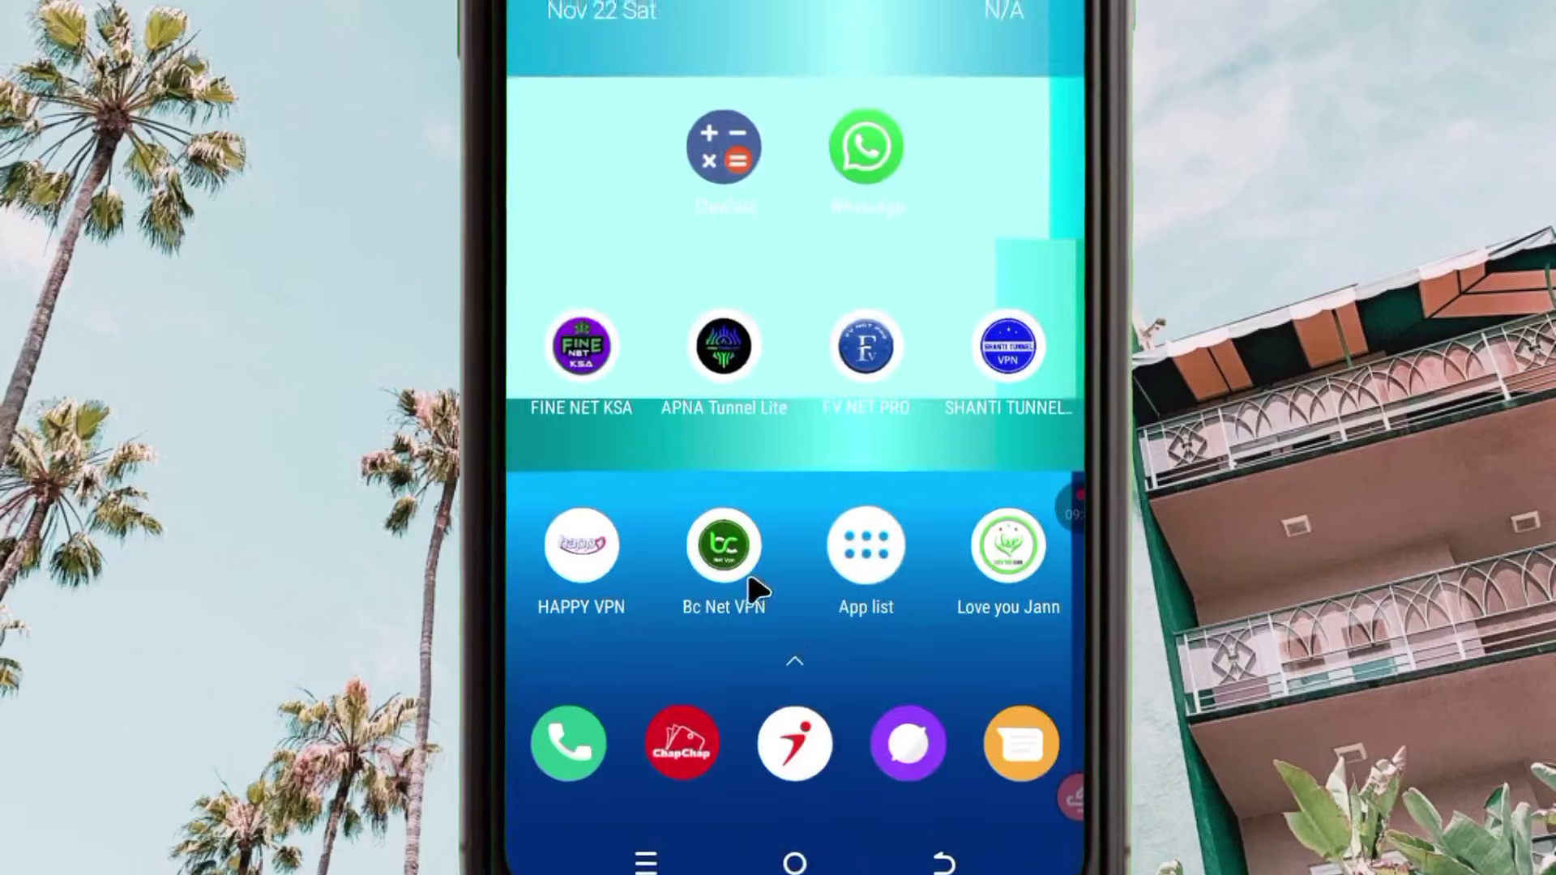
# Step: Launch Chrome from the app drawer and start a new search from the address bar
pyautogui.moveTo(752, 586); pyautogui.dragTo(833, 208)
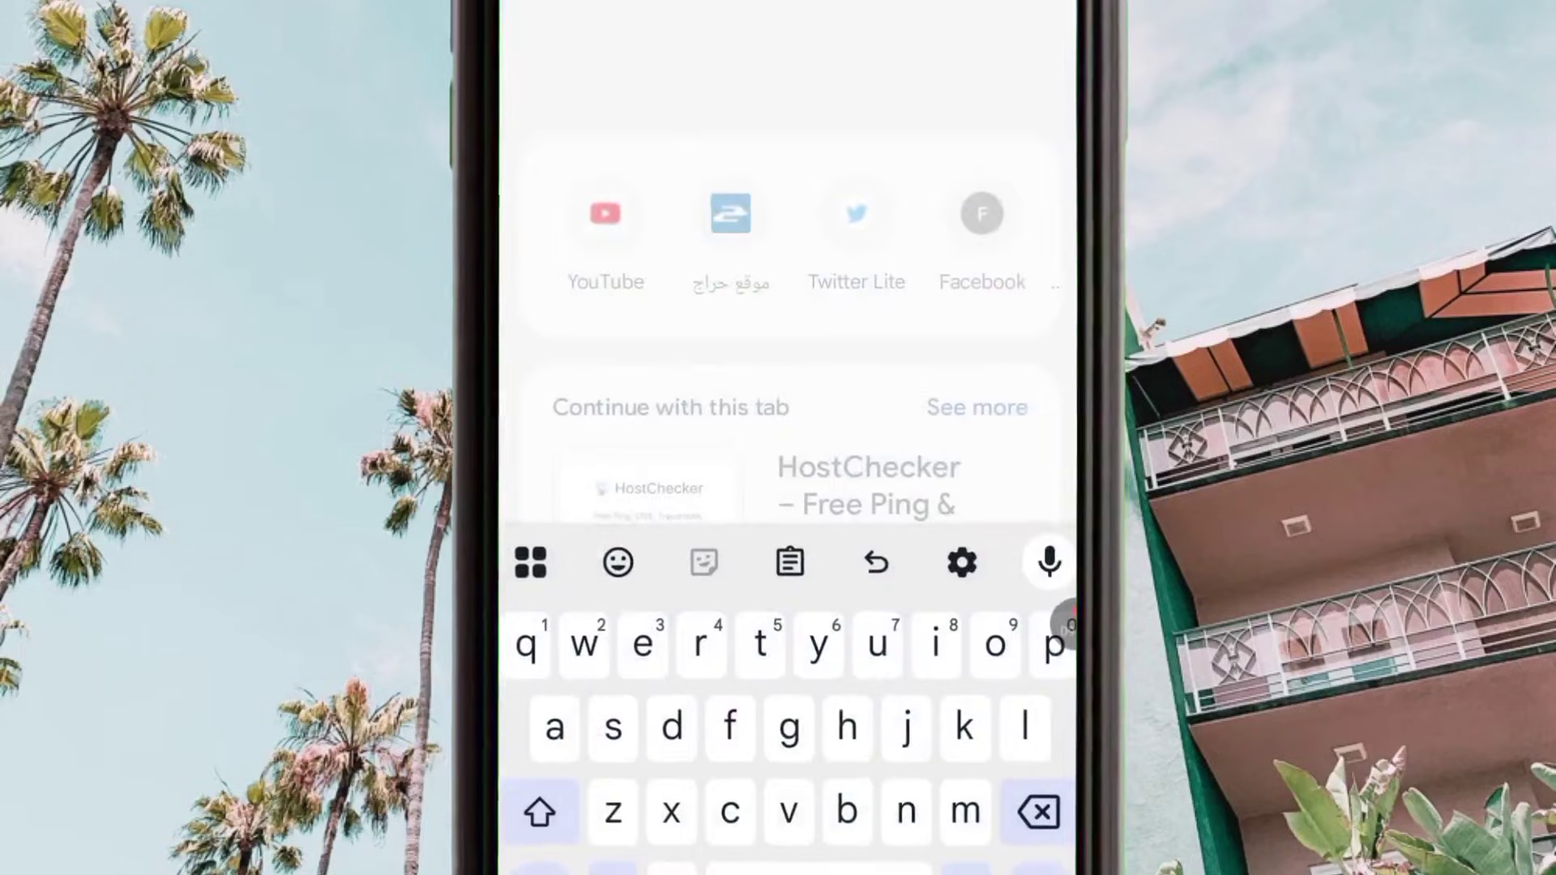
pyautogui.click(878, 13)
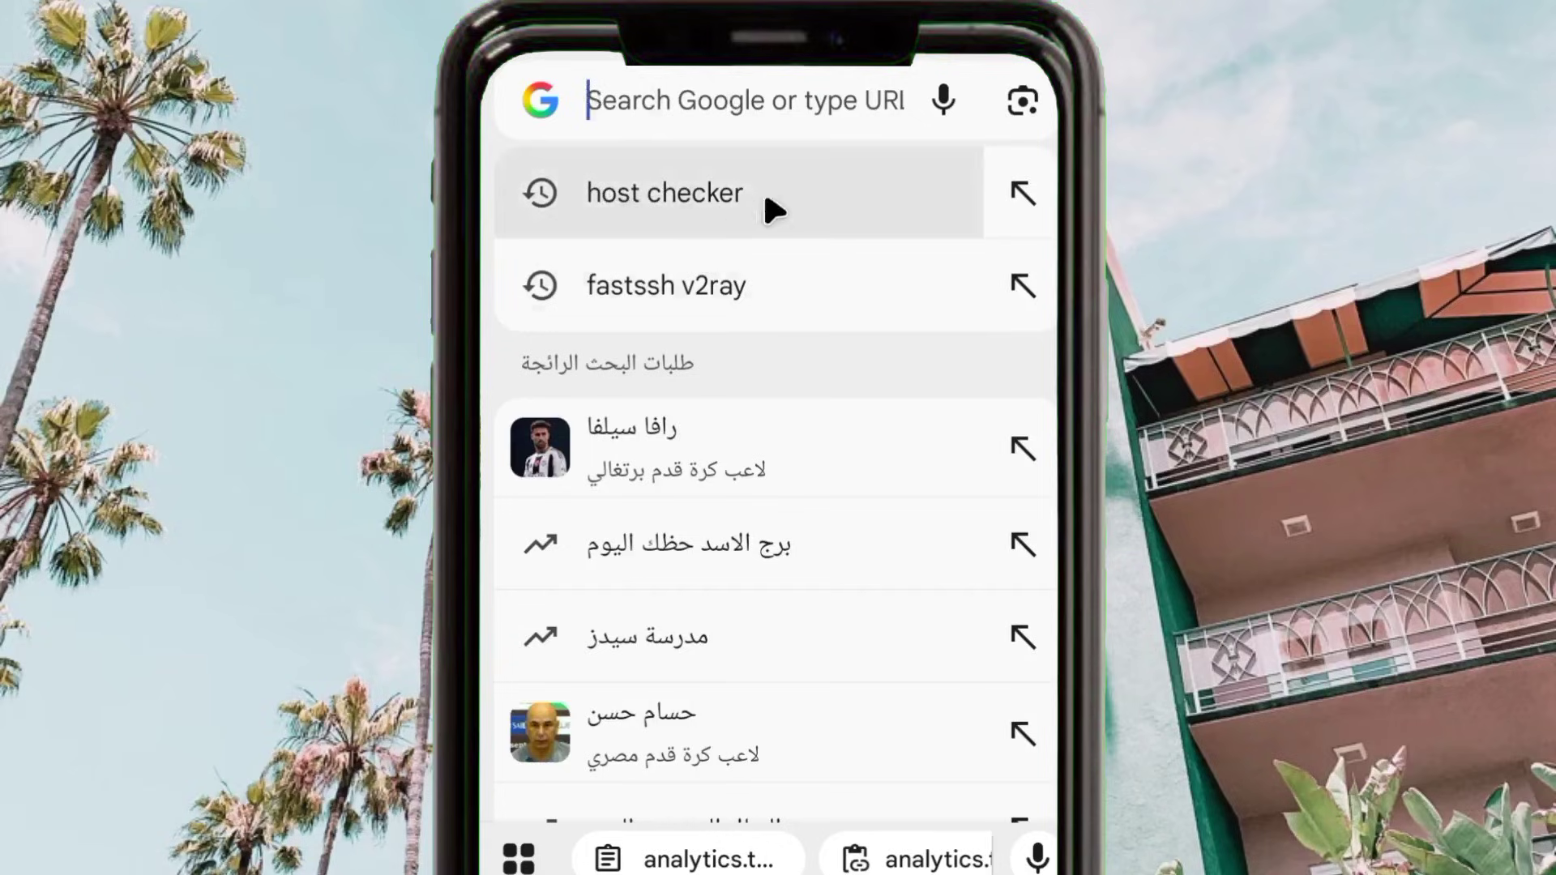
# Step: Search 'host checker' again and open the hostchecker.net result
pyautogui.click(743, 104)
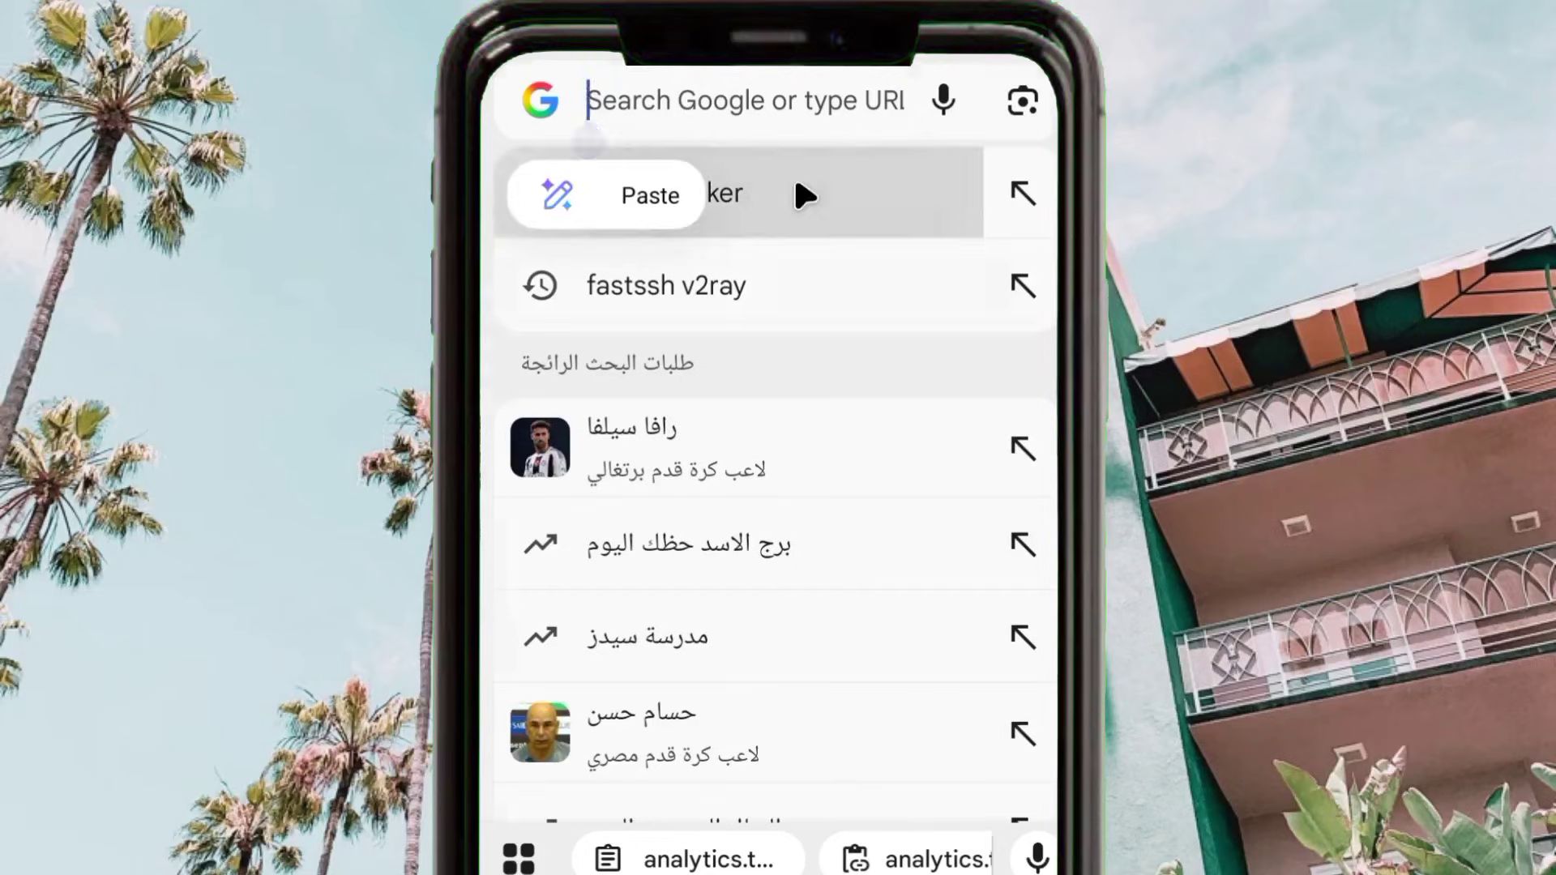
pyautogui.click(797, 191)
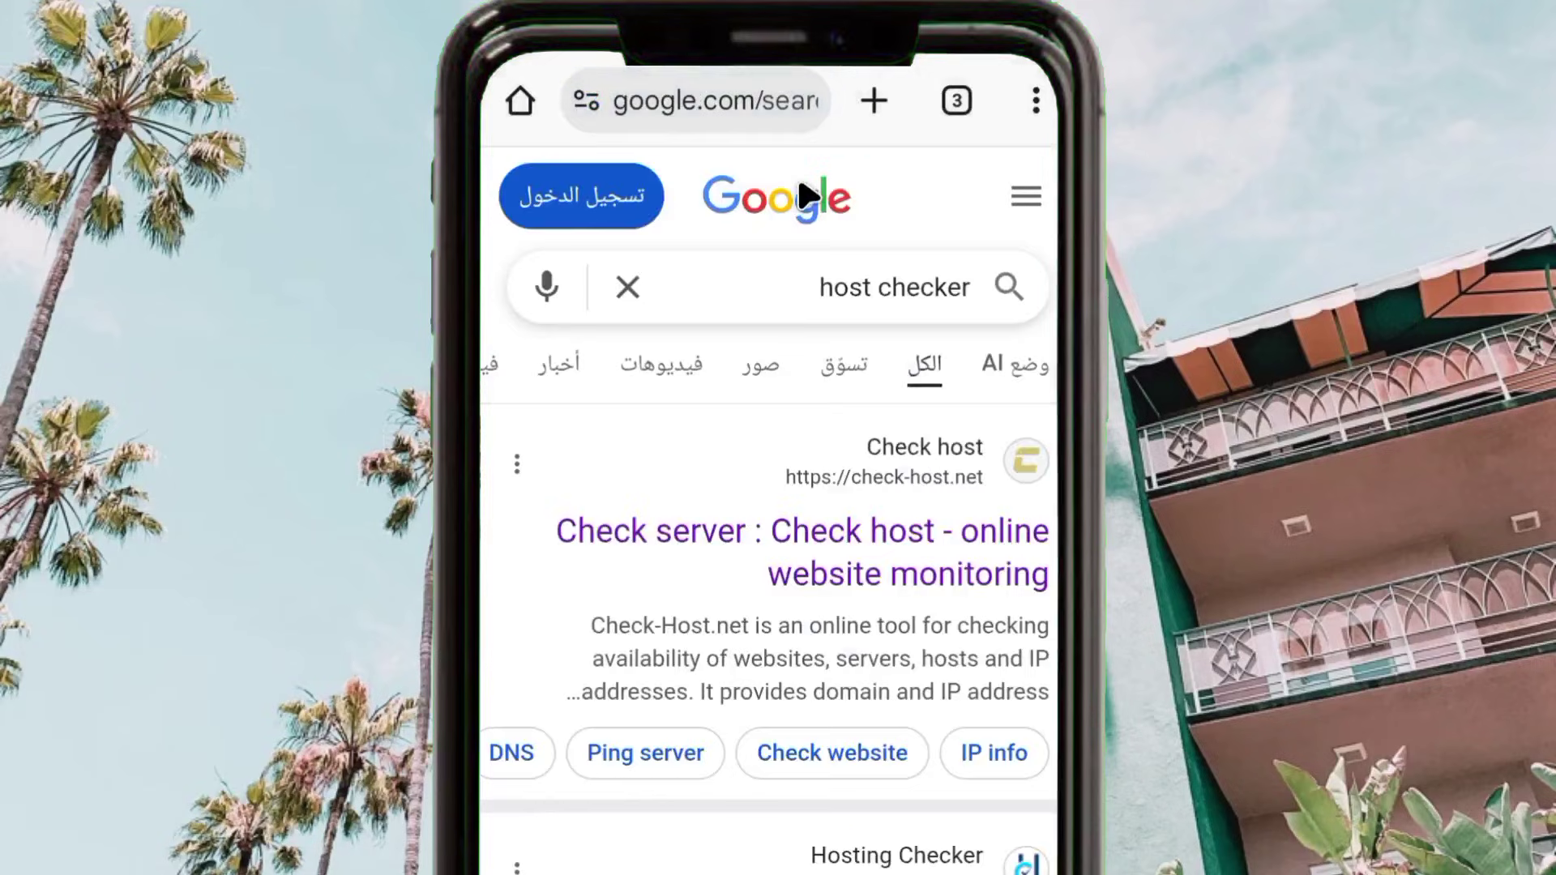
pyautogui.scroll(-1, 792, 746)
pyautogui.scroll(1, 798, 750)
pyautogui.scroll(-12, 827, 507)
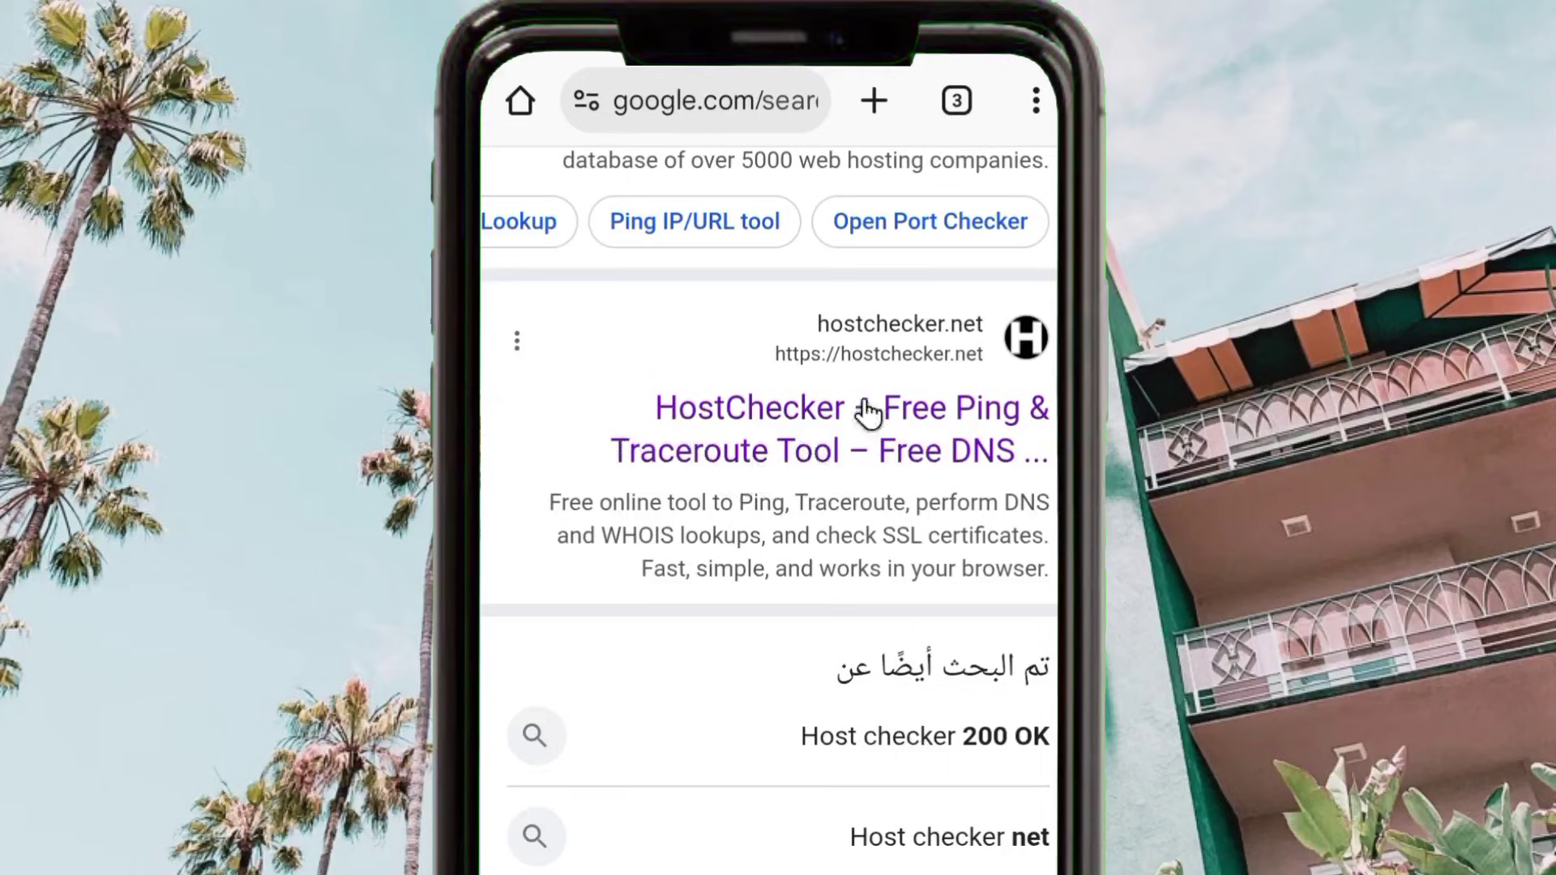
pyautogui.click(882, 363)
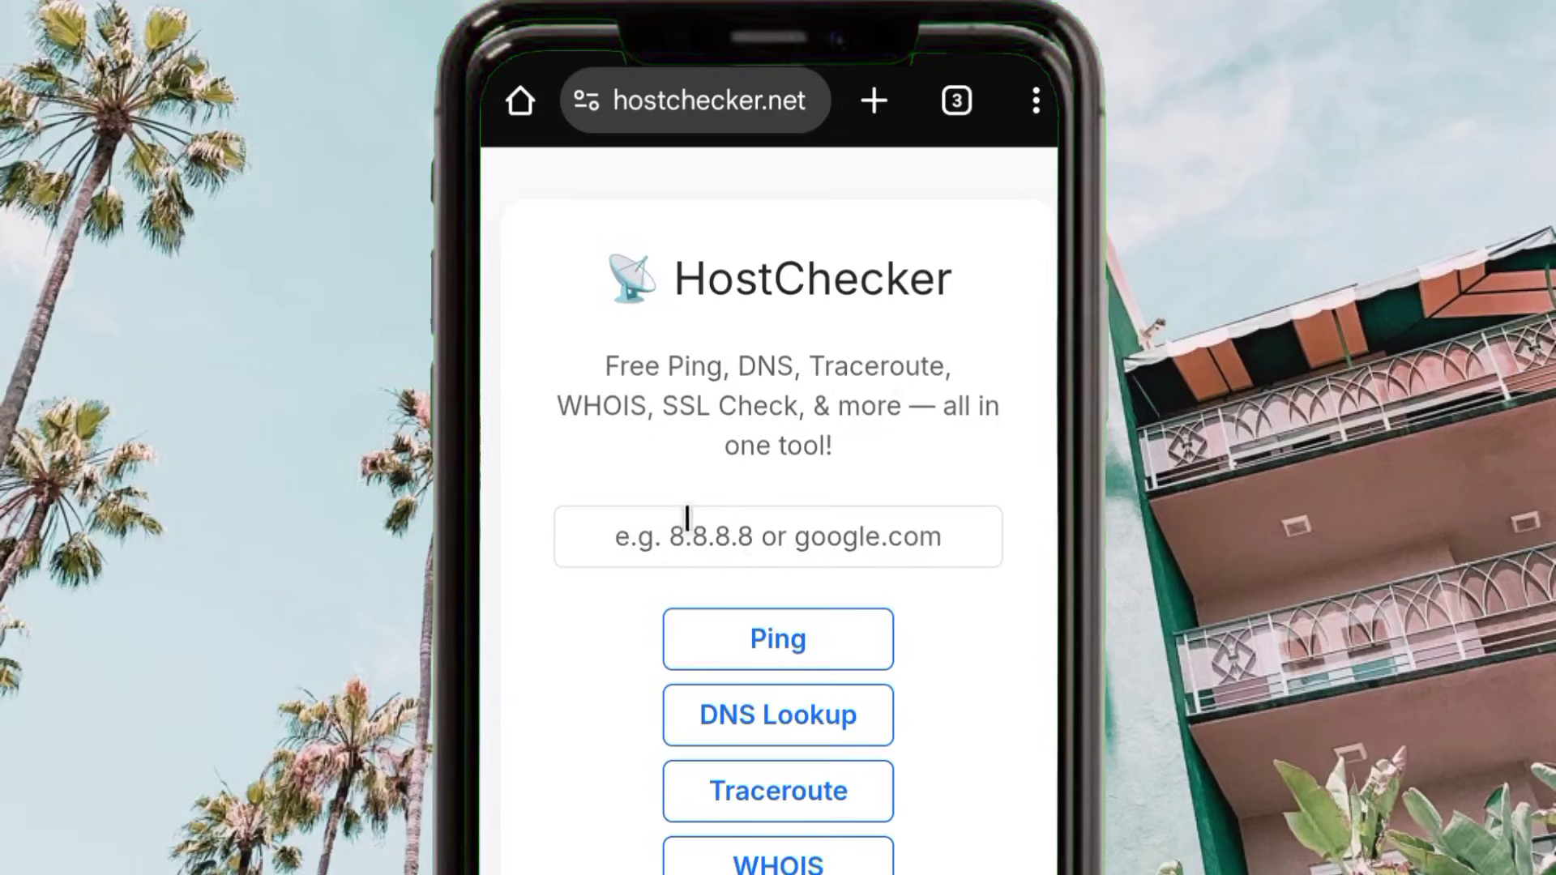
# Step: Paste the copied host into HostChecker's domain field and run SSL Check
pyautogui.click(719, 537)
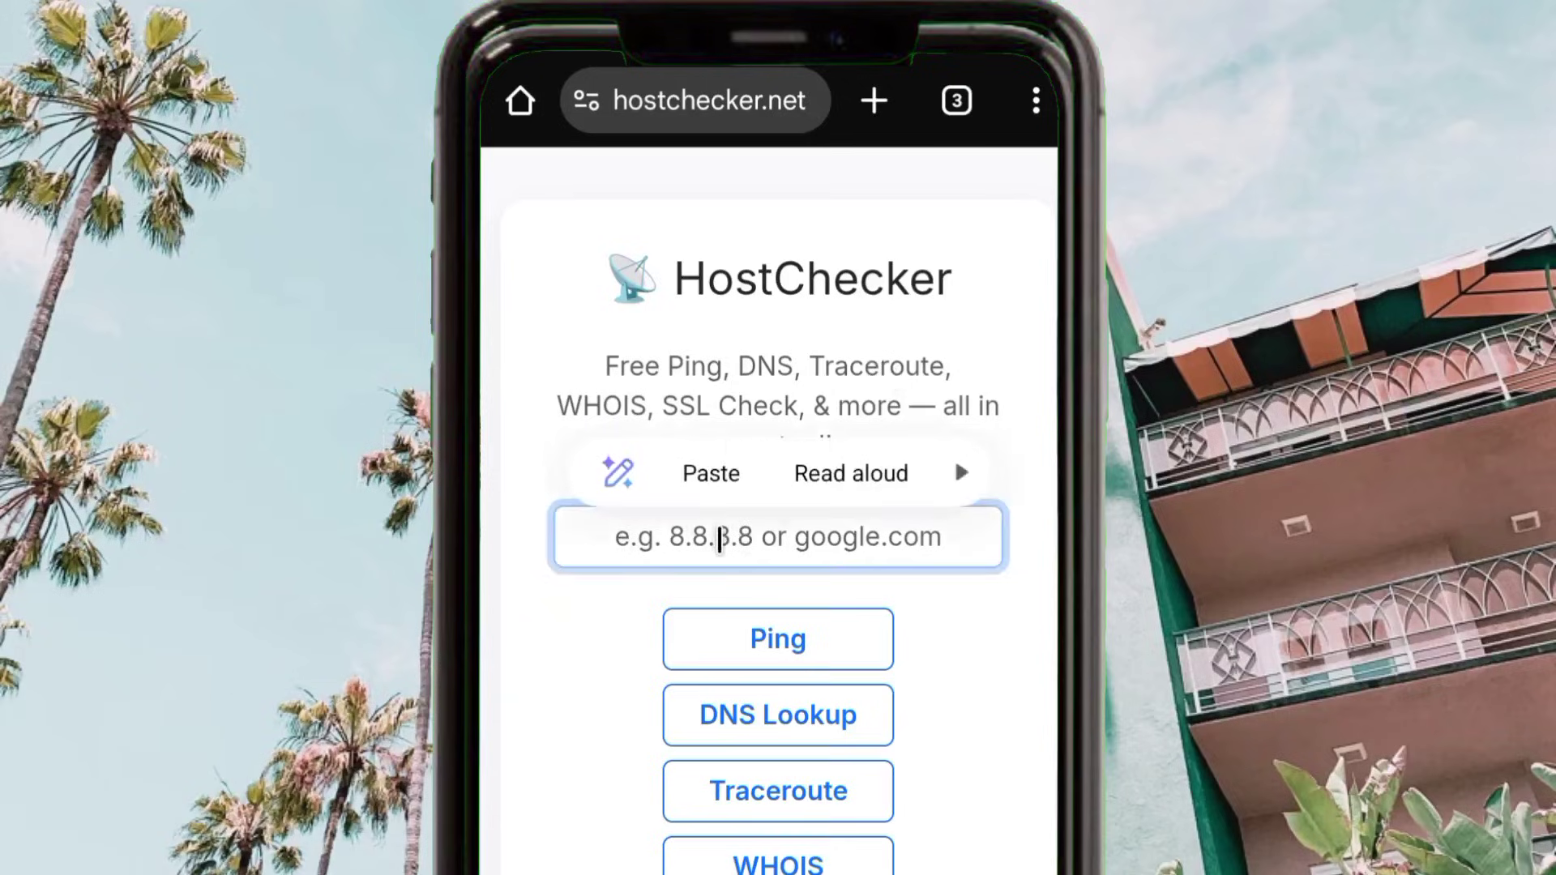
pyautogui.click(712, 473)
pyautogui.scroll(-4, 764, 580)
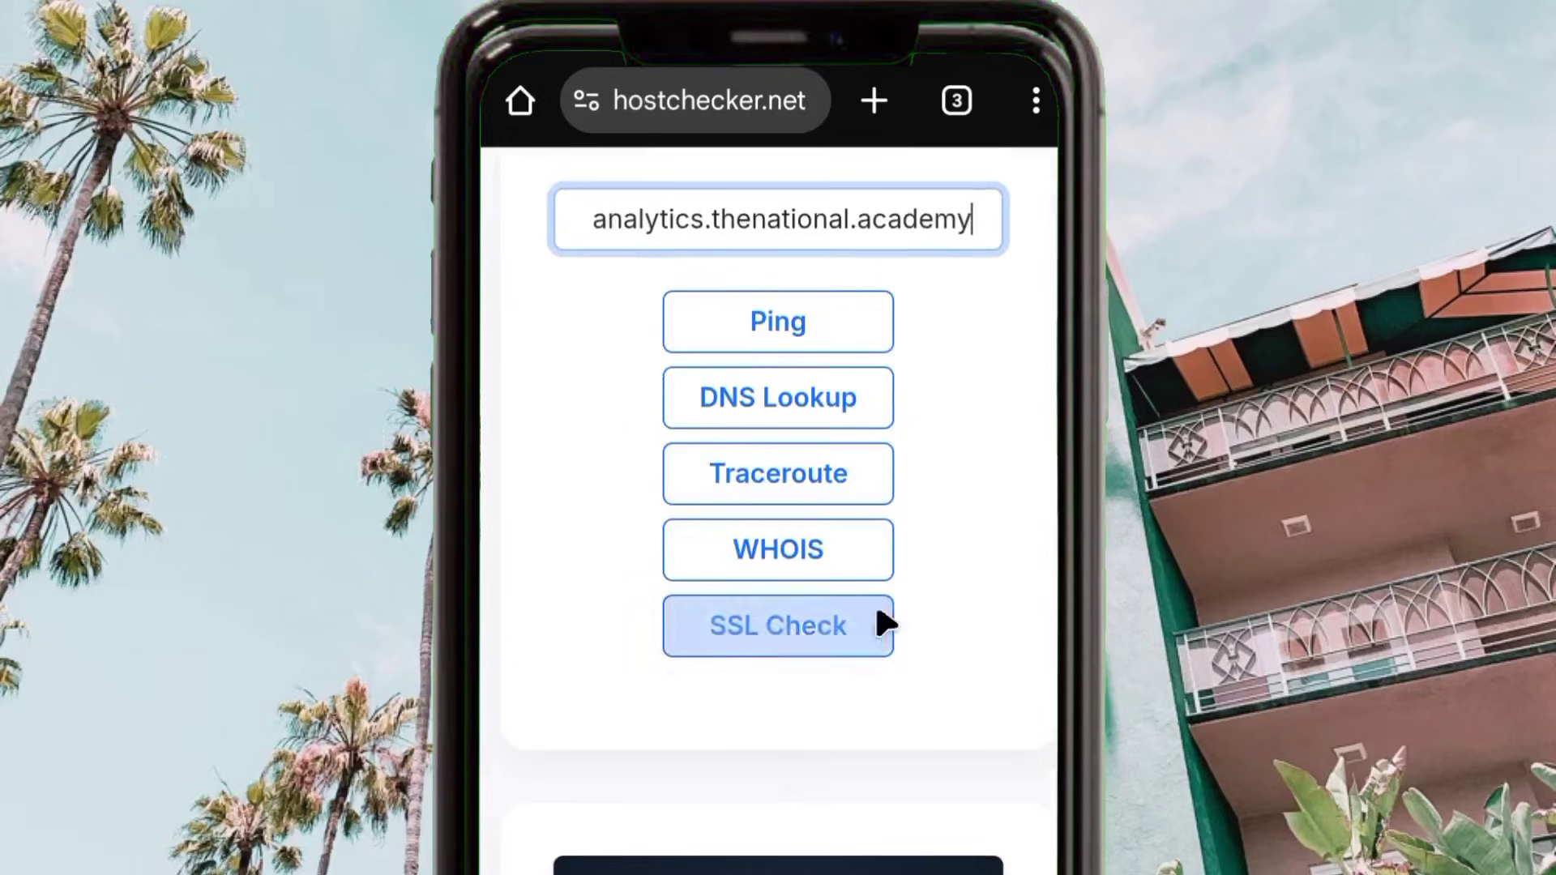
pyautogui.click(762, 614)
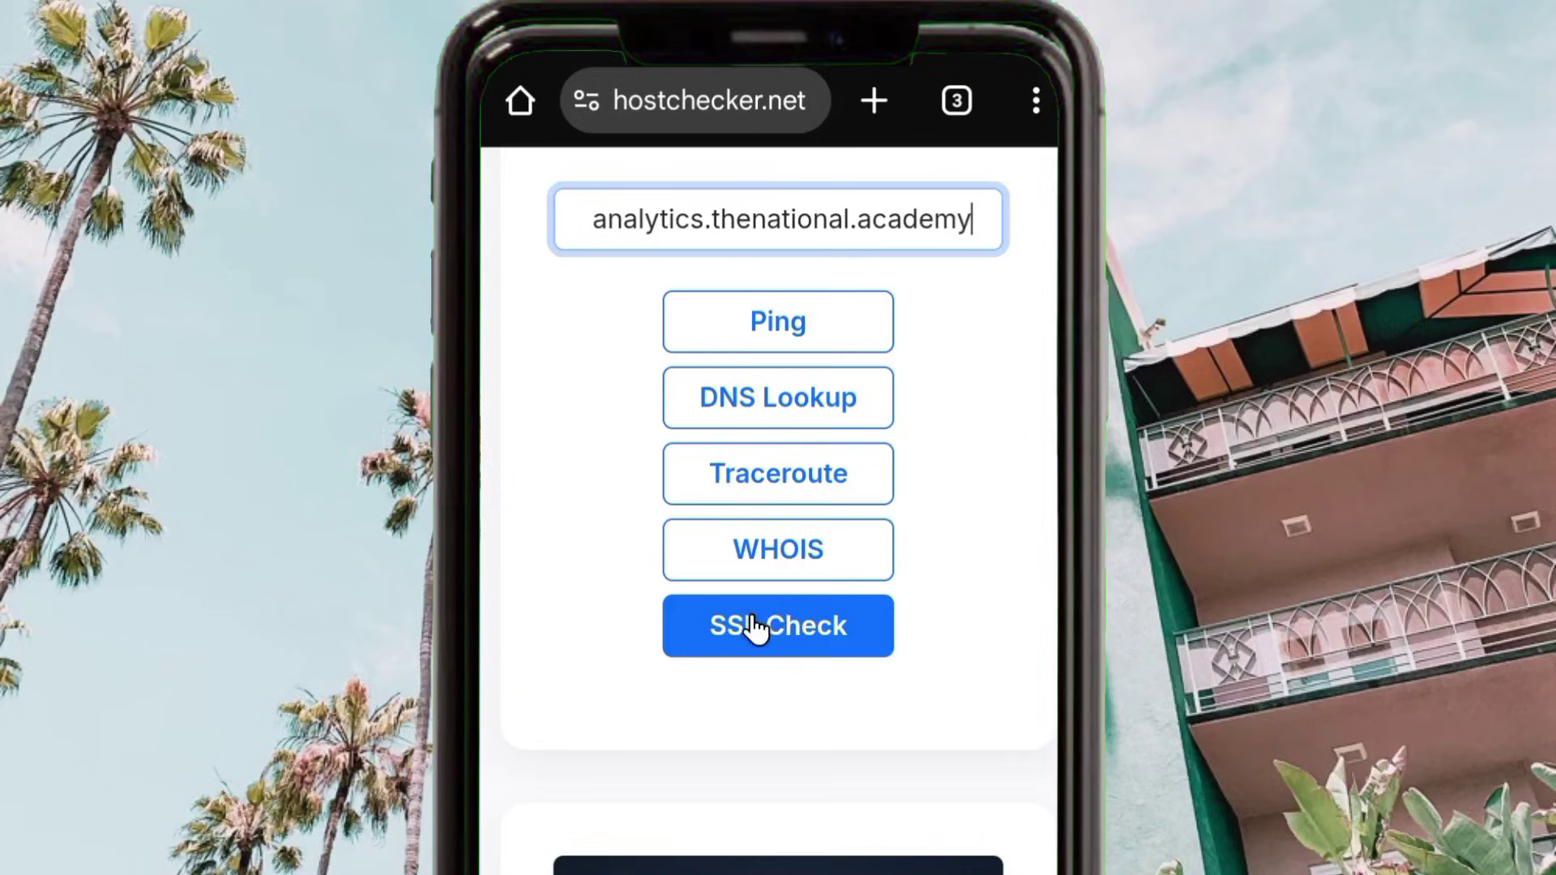
pyautogui.click(757, 628)
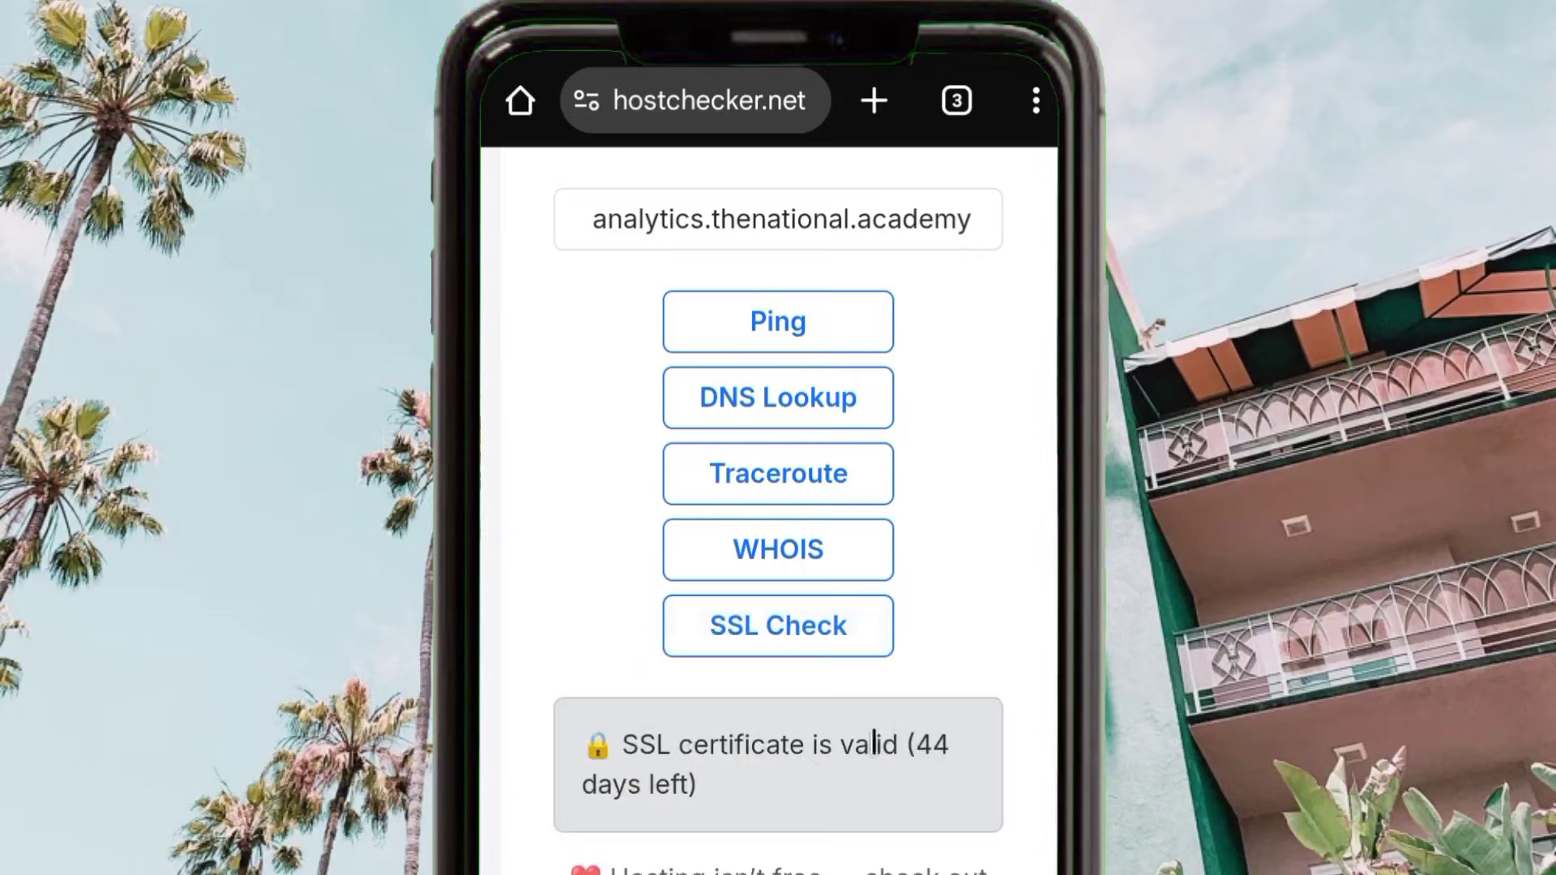
pyautogui.click(850, 219)
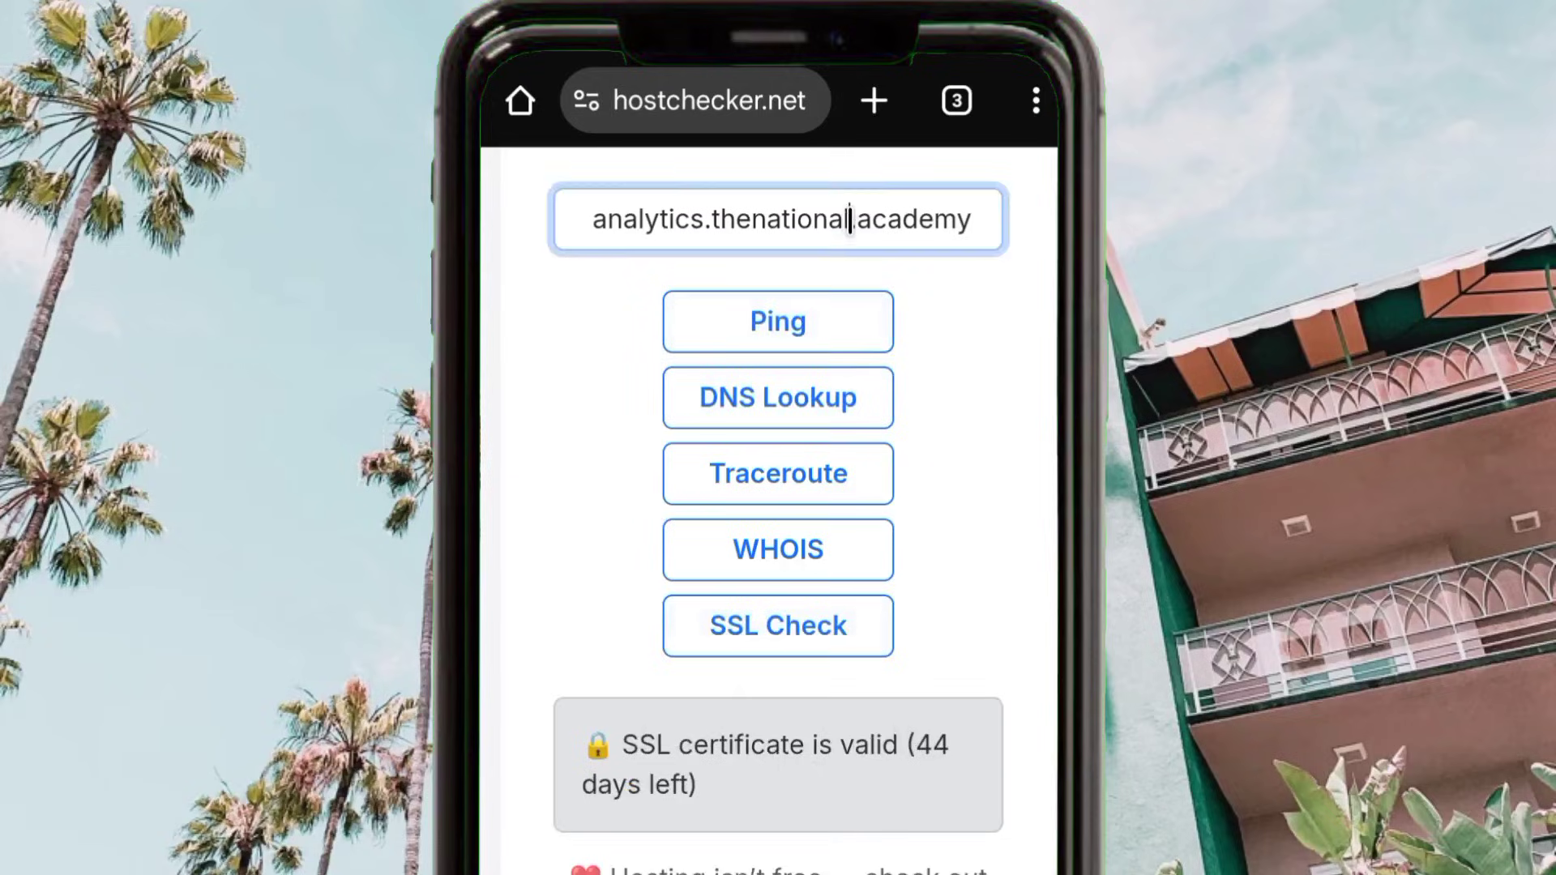
pyautogui.press('BackSpace')
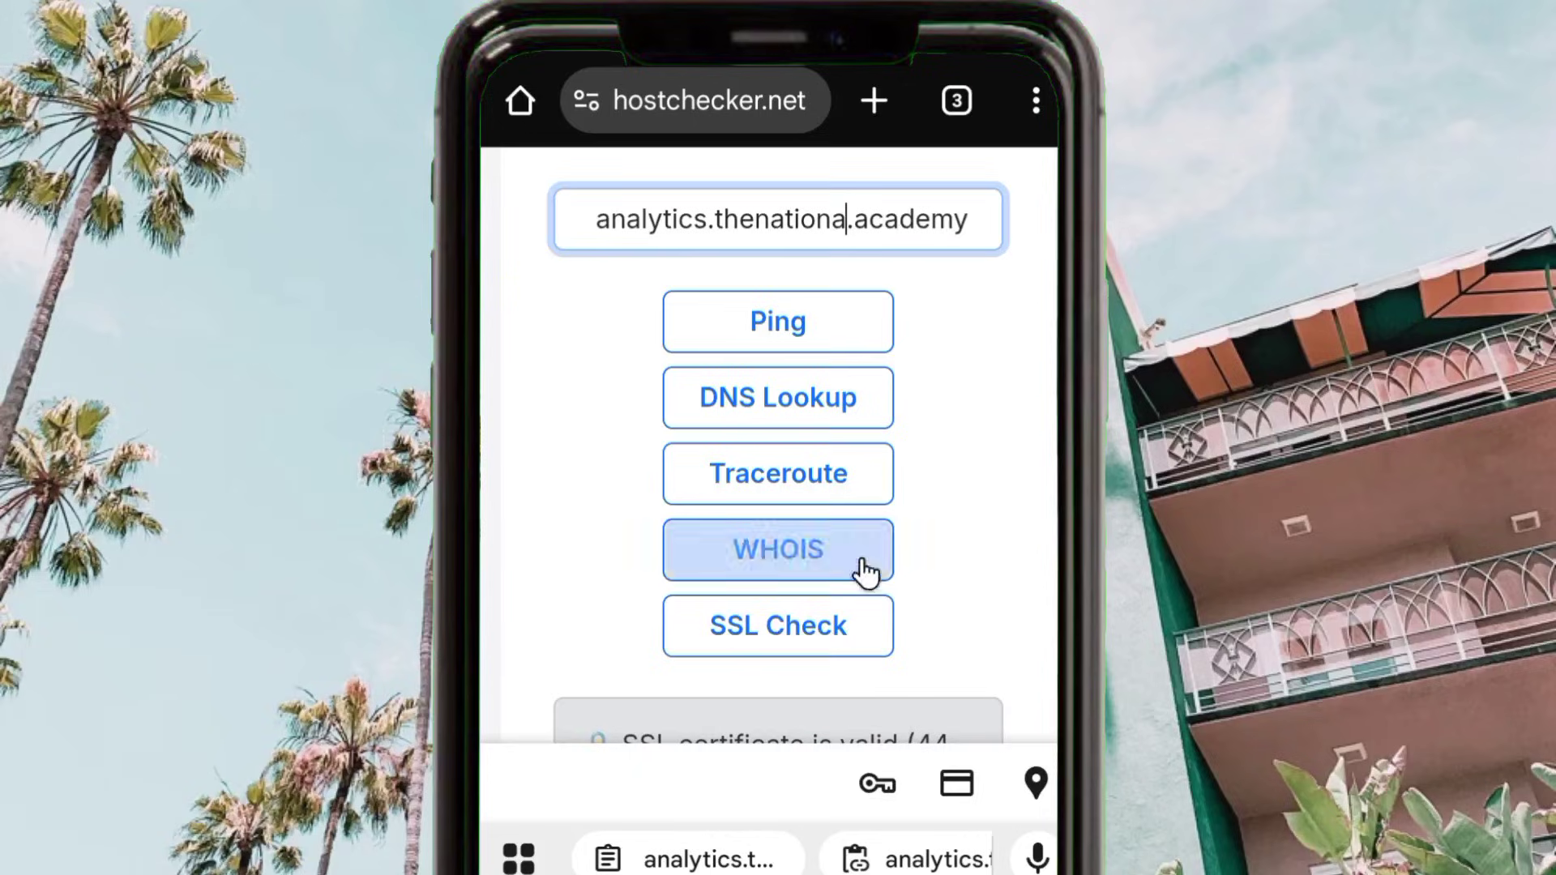
pyautogui.click(713, 648)
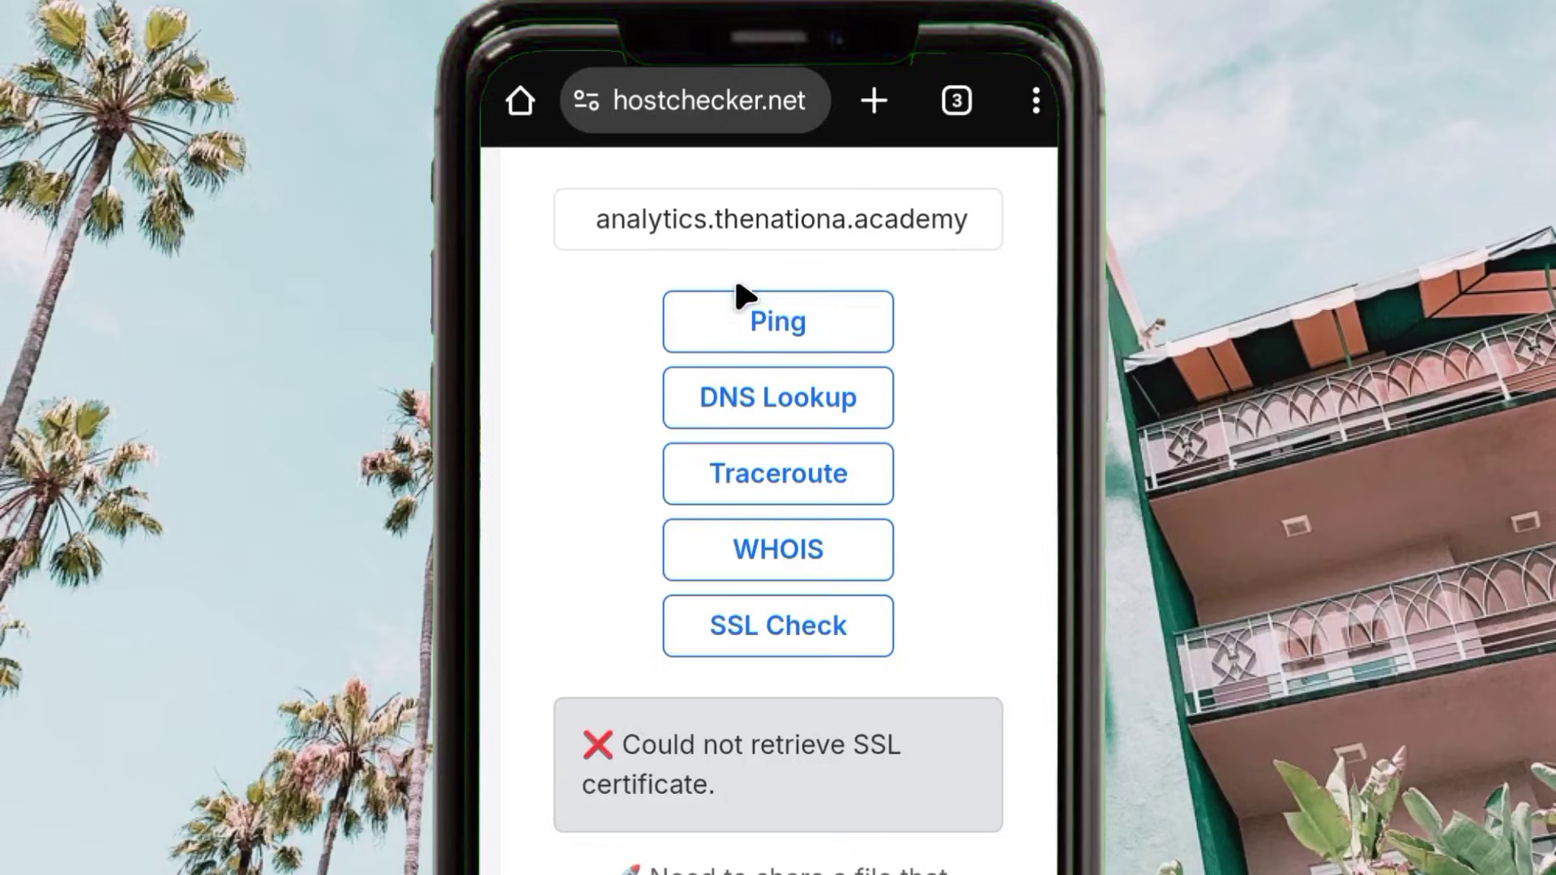
# Step: Replace the domain with analytics.thenational.academy and rerun SSL Check: valid, 44 days left
pyautogui.click(599, 217)
pyautogui.doubleClick(693, 219)
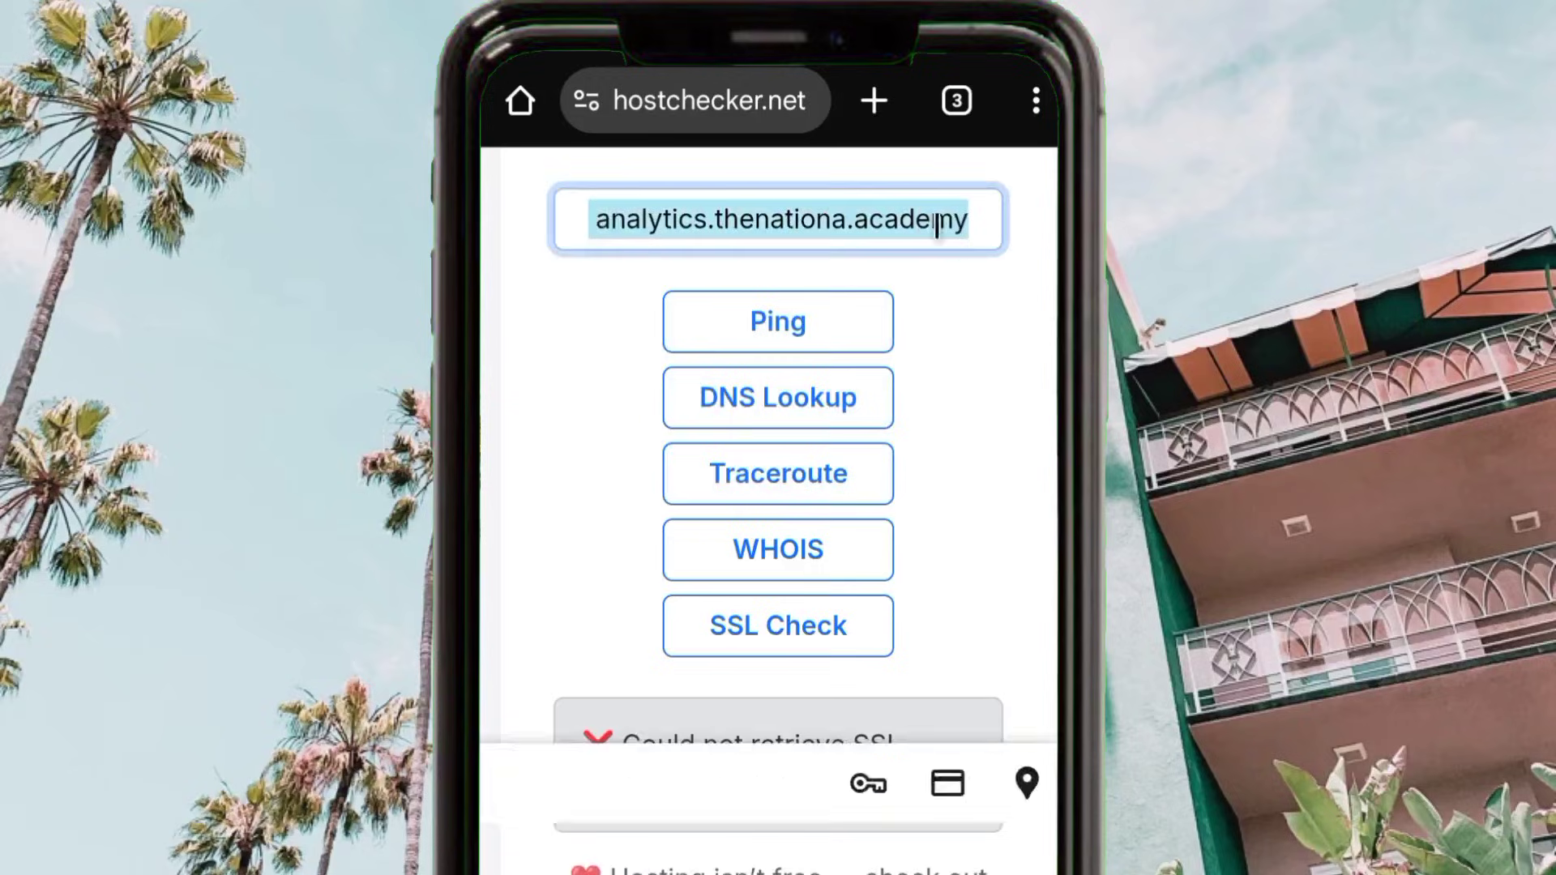
pyautogui.rightClick(803, 234)
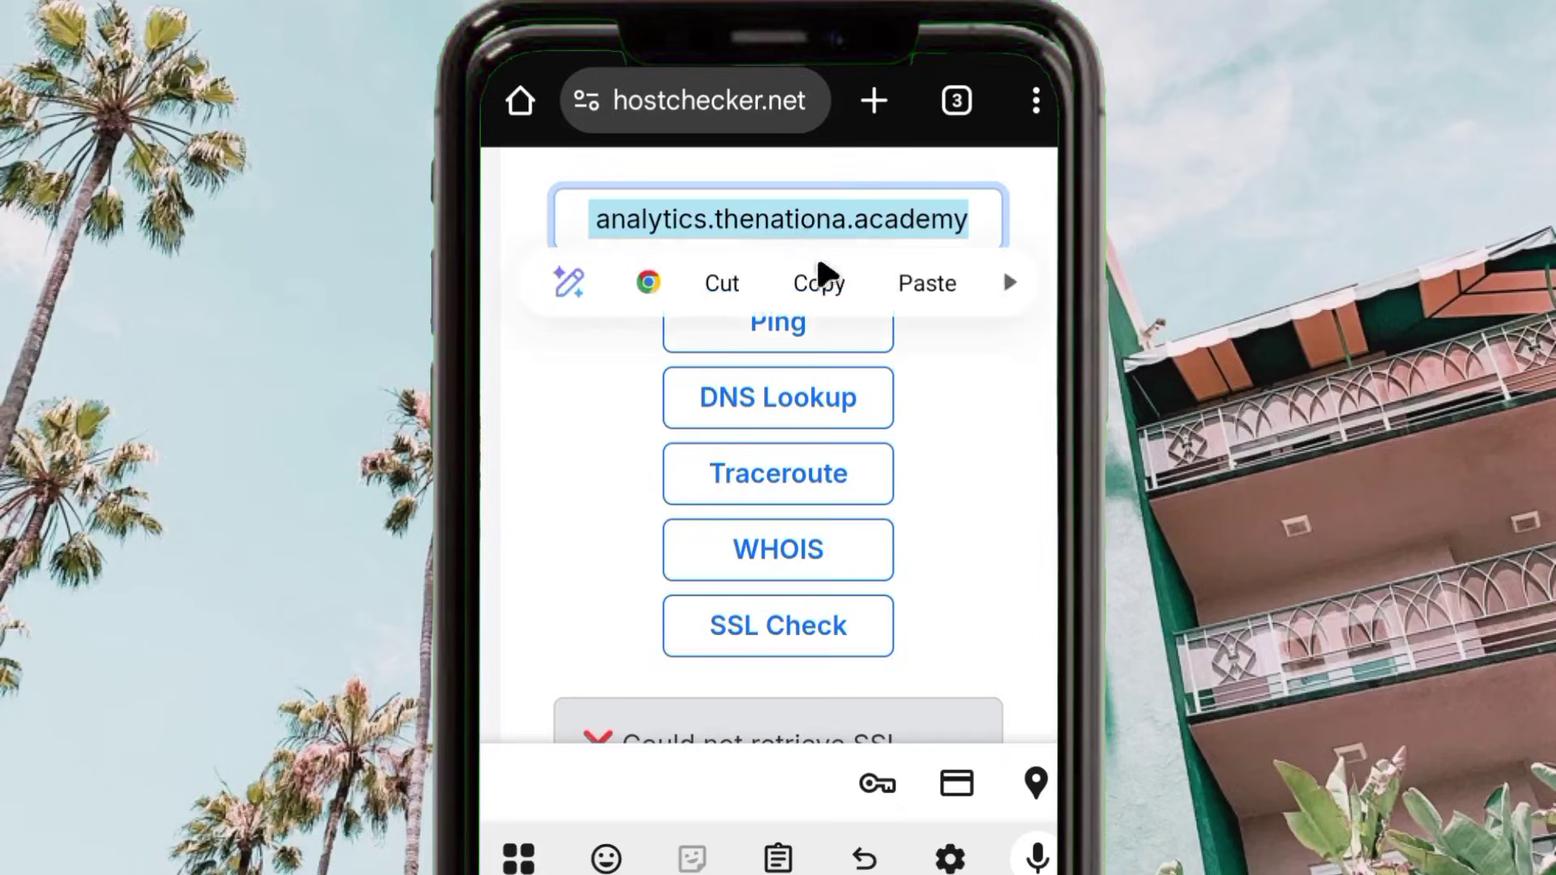
pyautogui.click(927, 285)
pyautogui.click(810, 628)
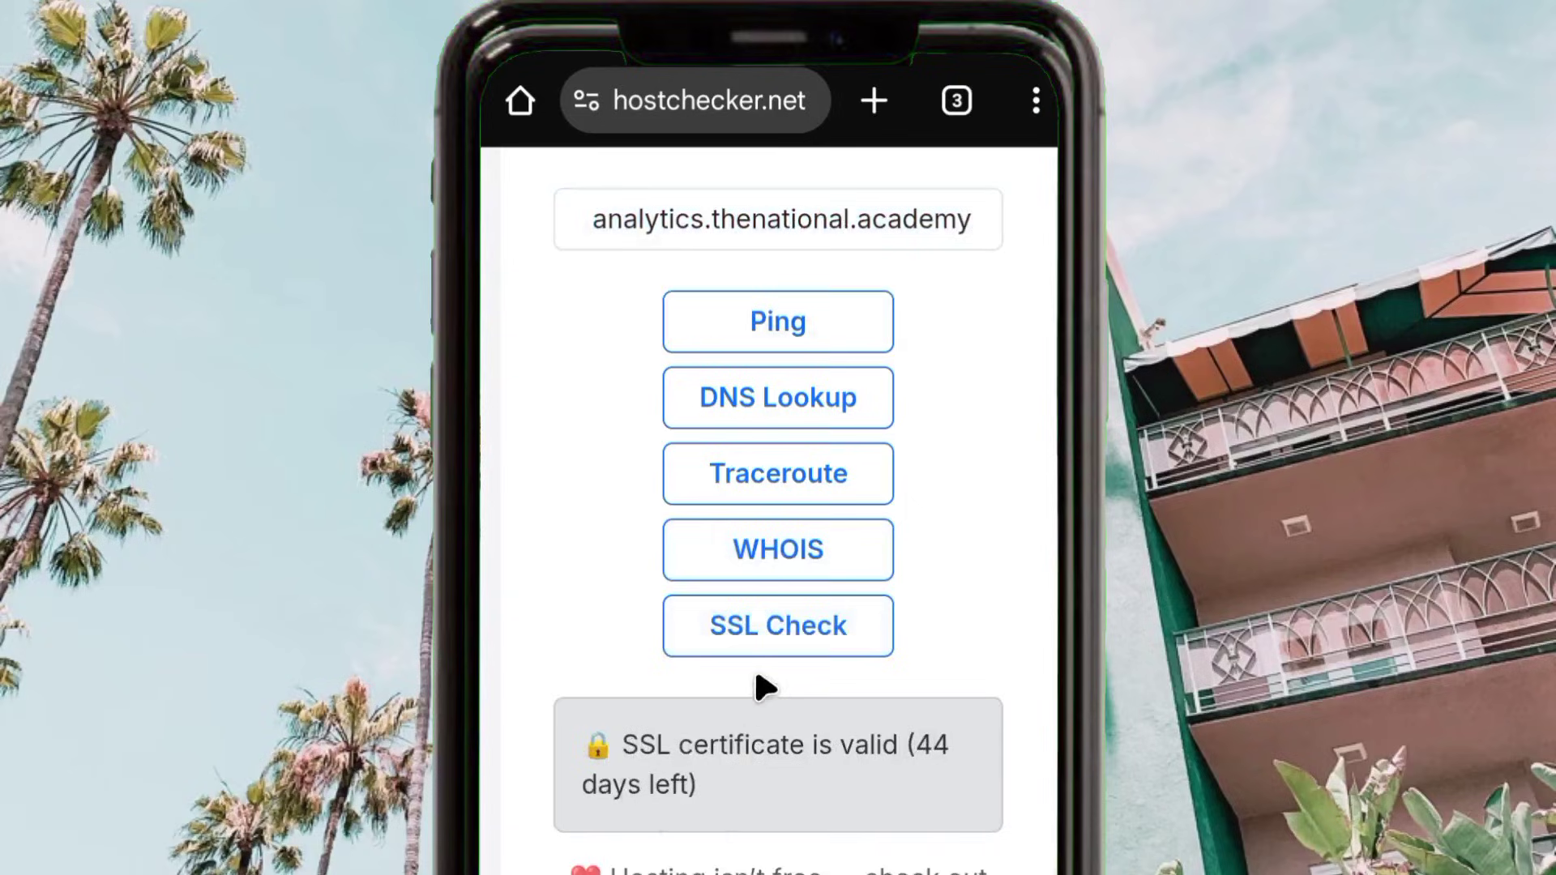
pyautogui.click(778, 626)
pyautogui.click(810, 478)
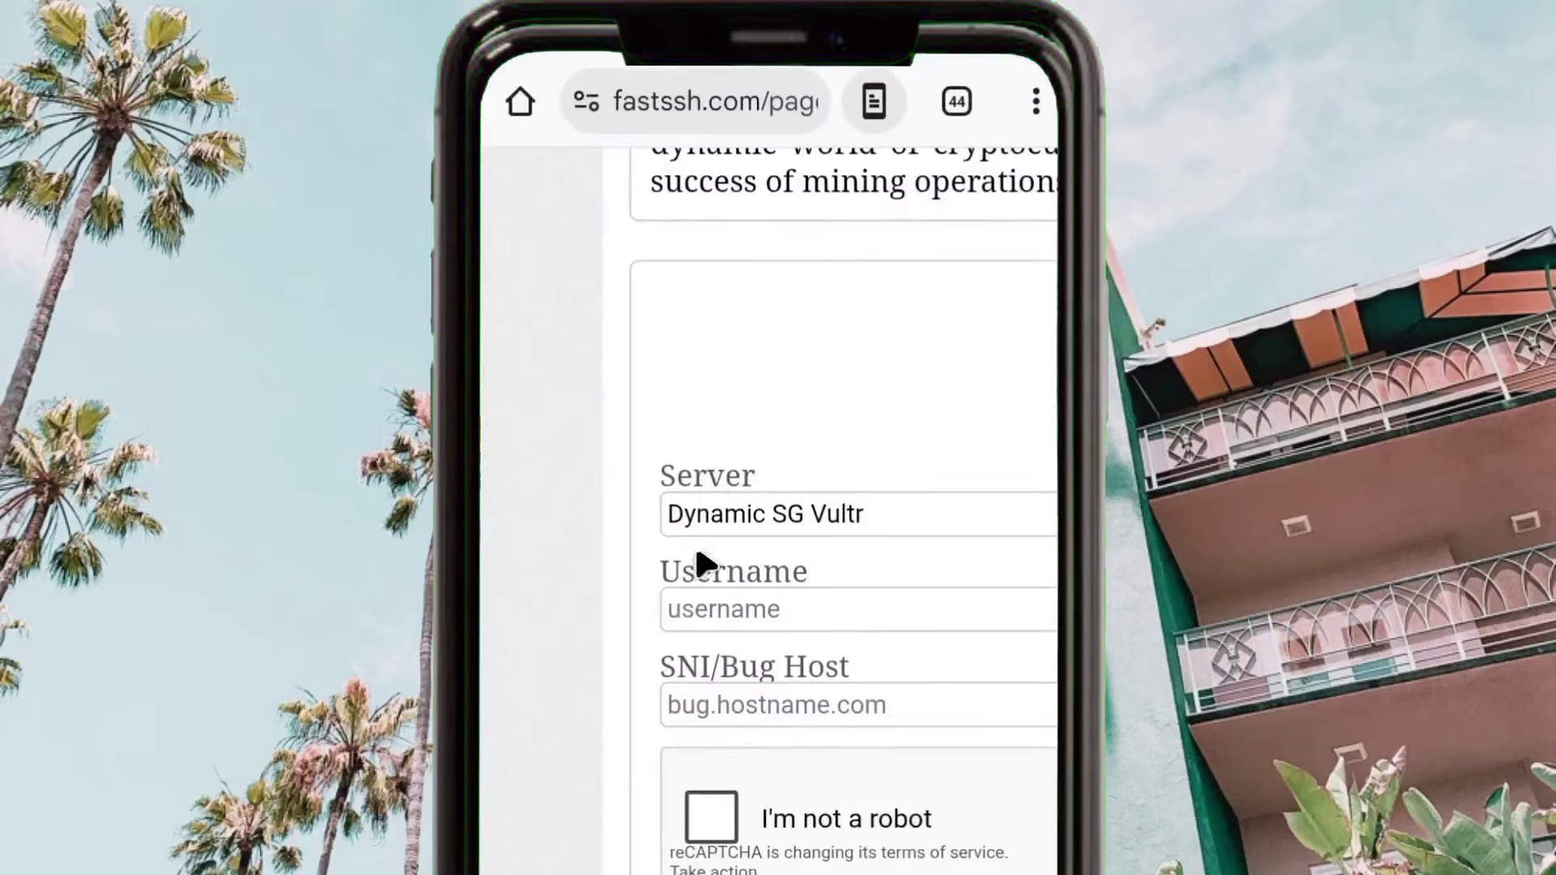
# Step: Enter a username, paste analytics.thenational.academy as SNI/Bug Host, and pass the robot check
pyautogui.click(693, 705)
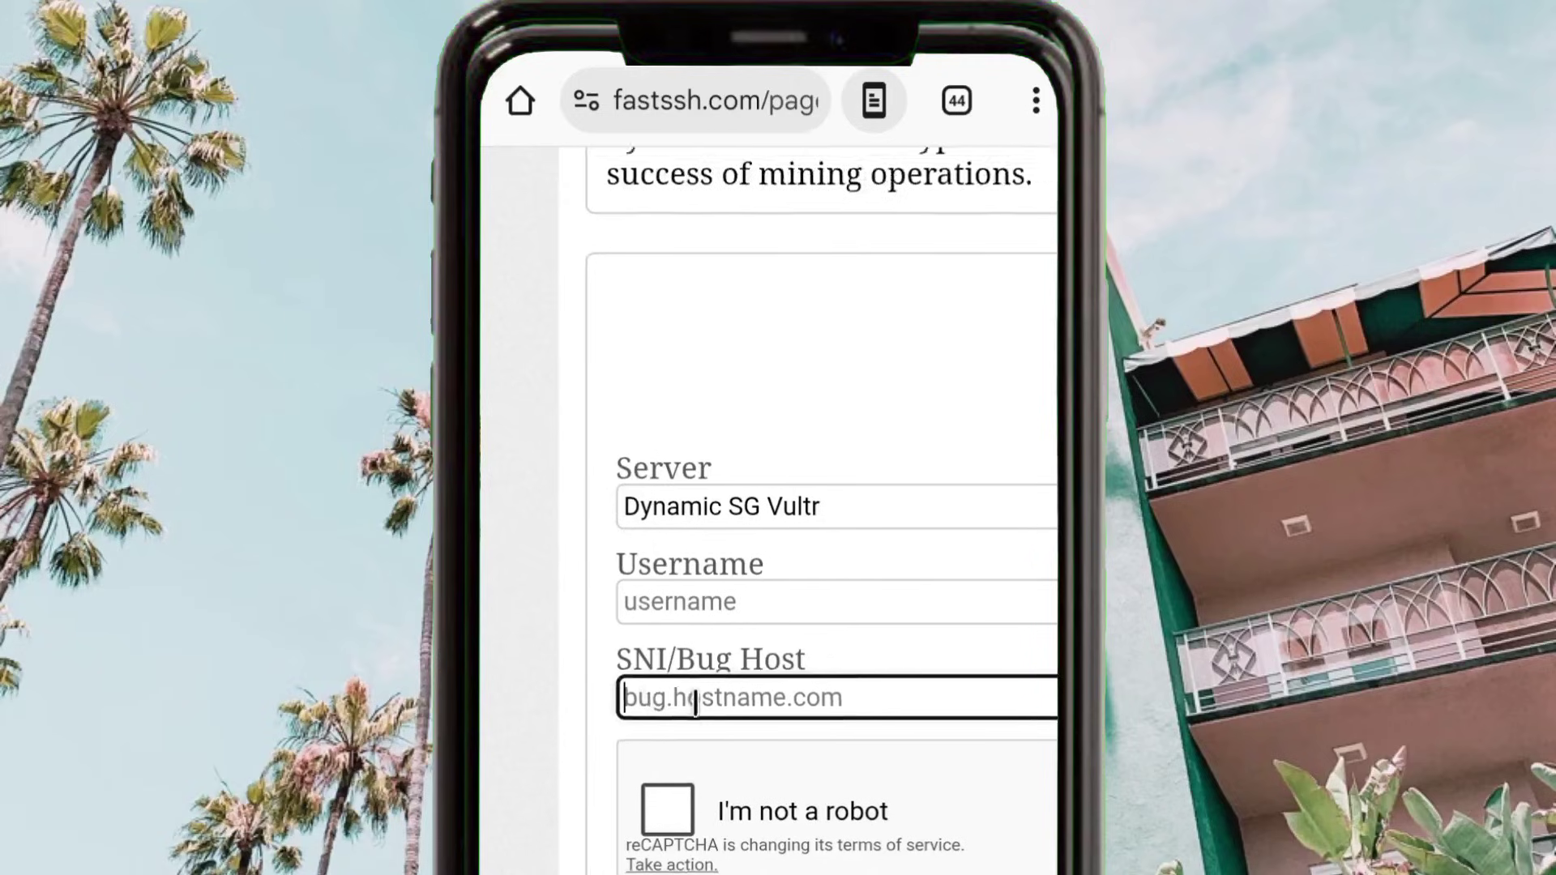
pyautogui.click(668, 403)
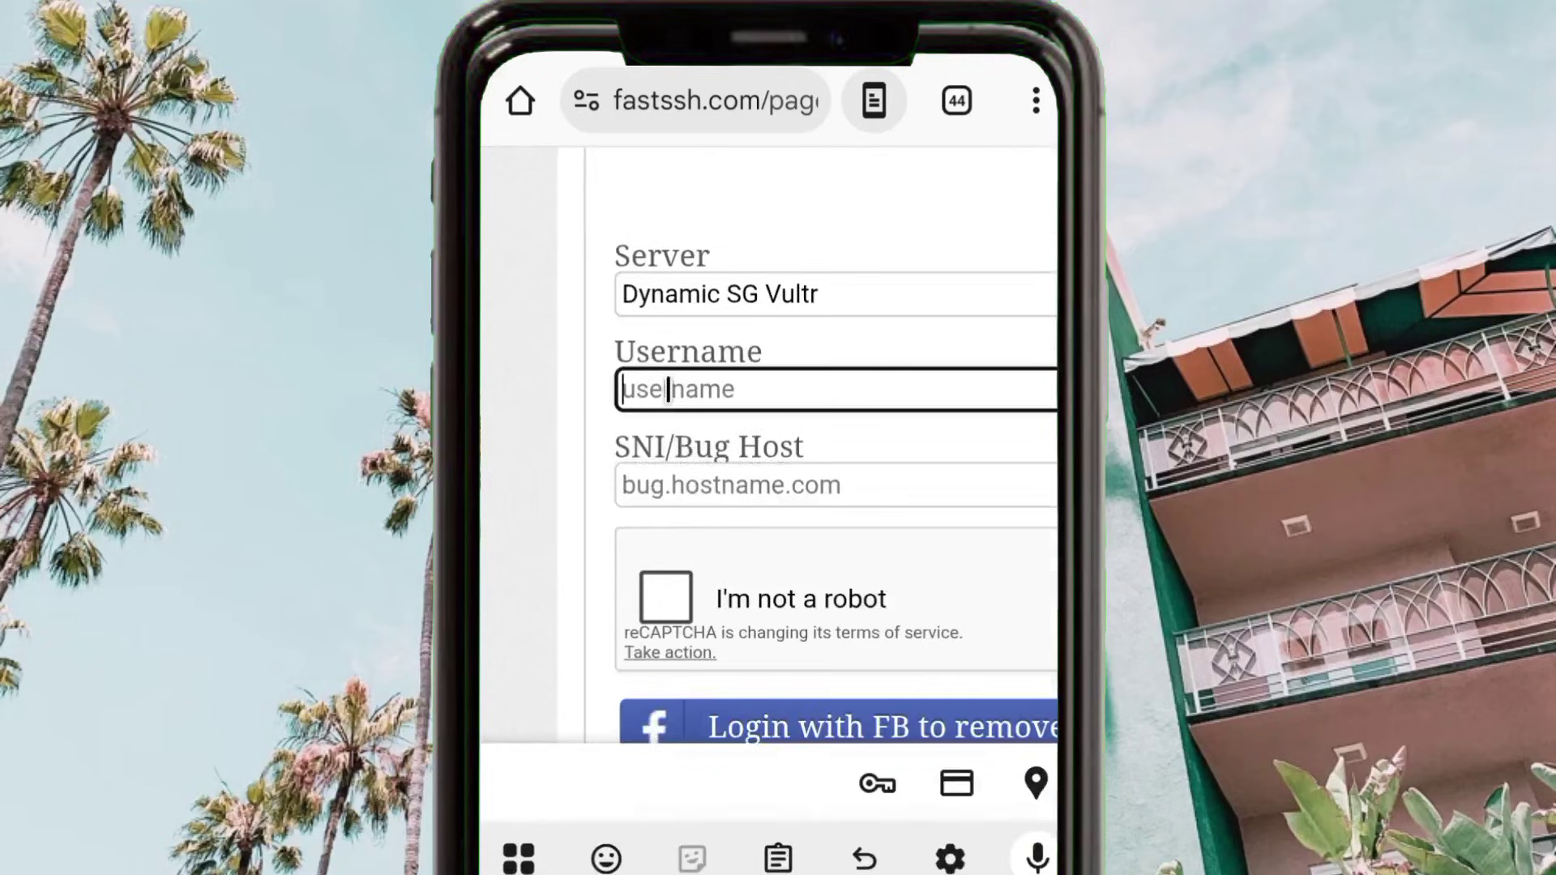
pyautogui.write('Gdjf')
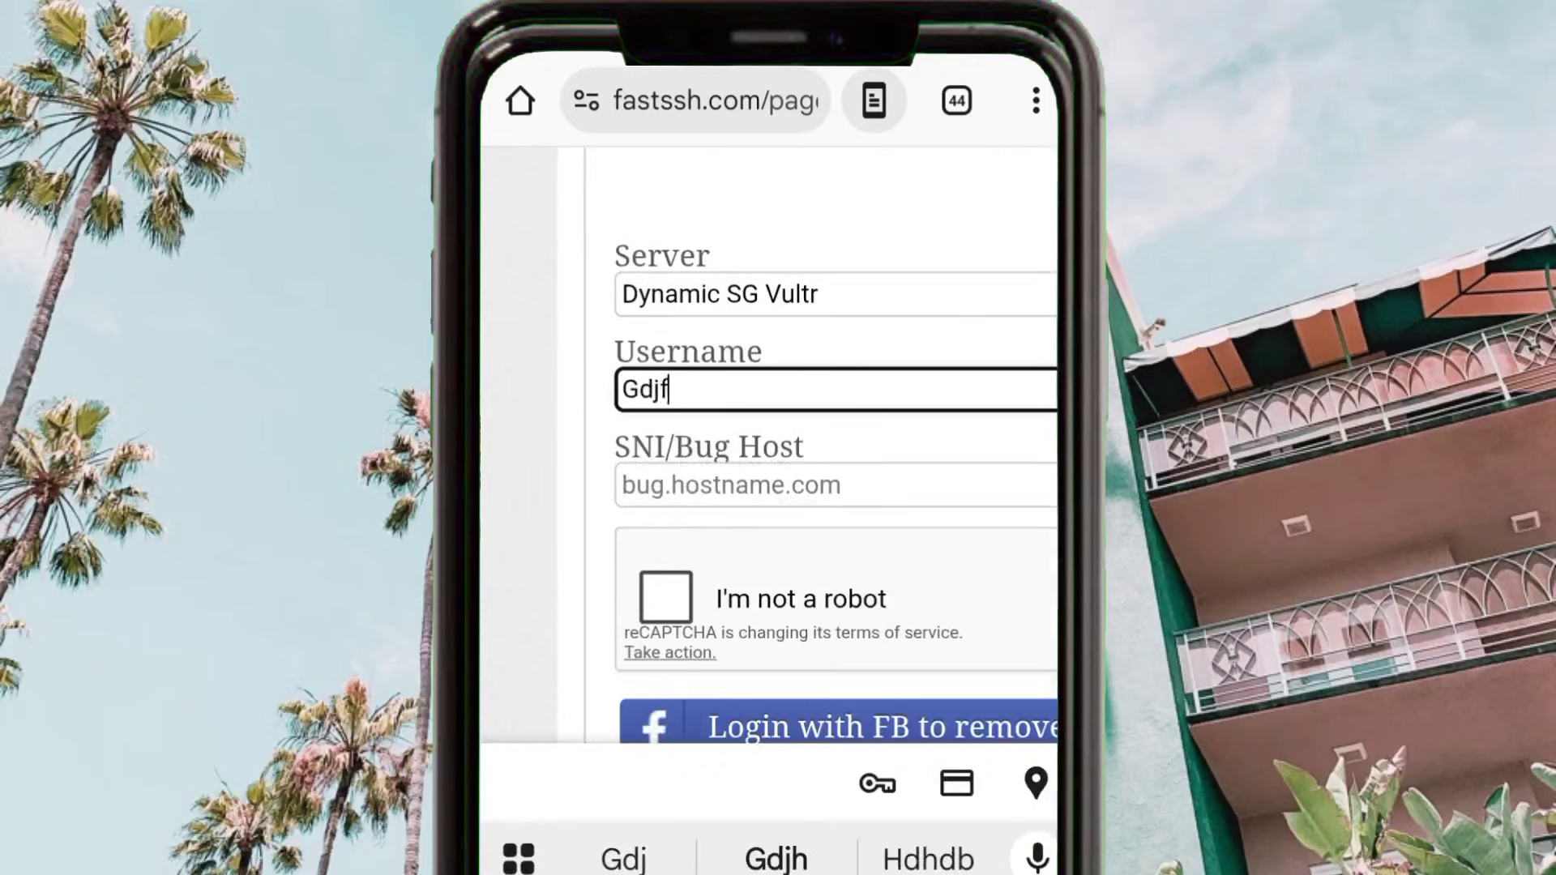
pyautogui.write('eun')
pyautogui.click(646, 485)
pyautogui.click(646, 486)
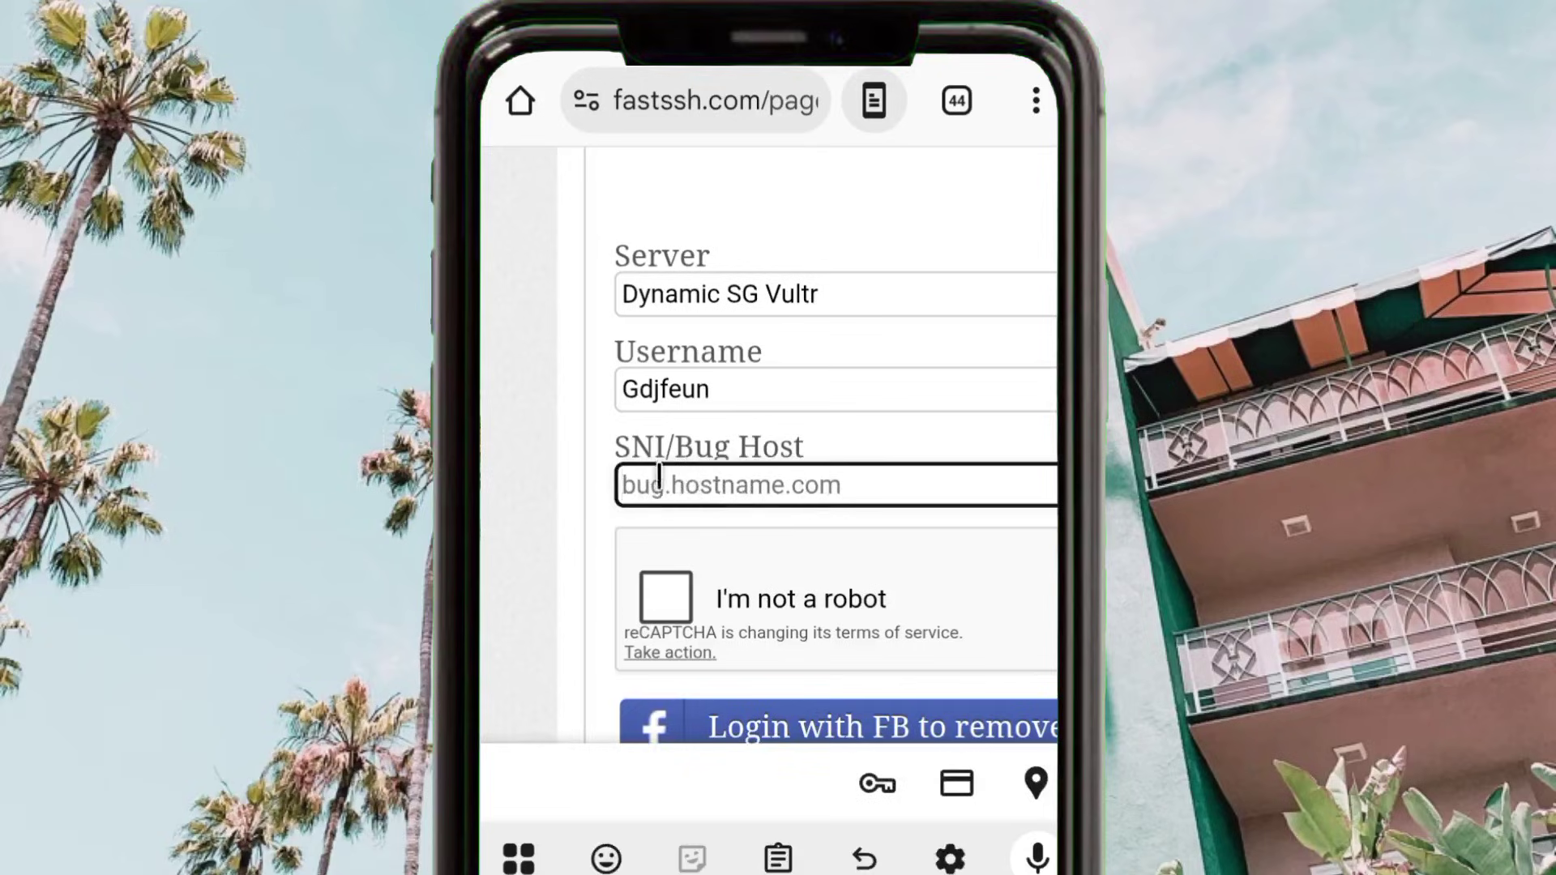
pyautogui.click(653, 487)
pyautogui.click(650, 420)
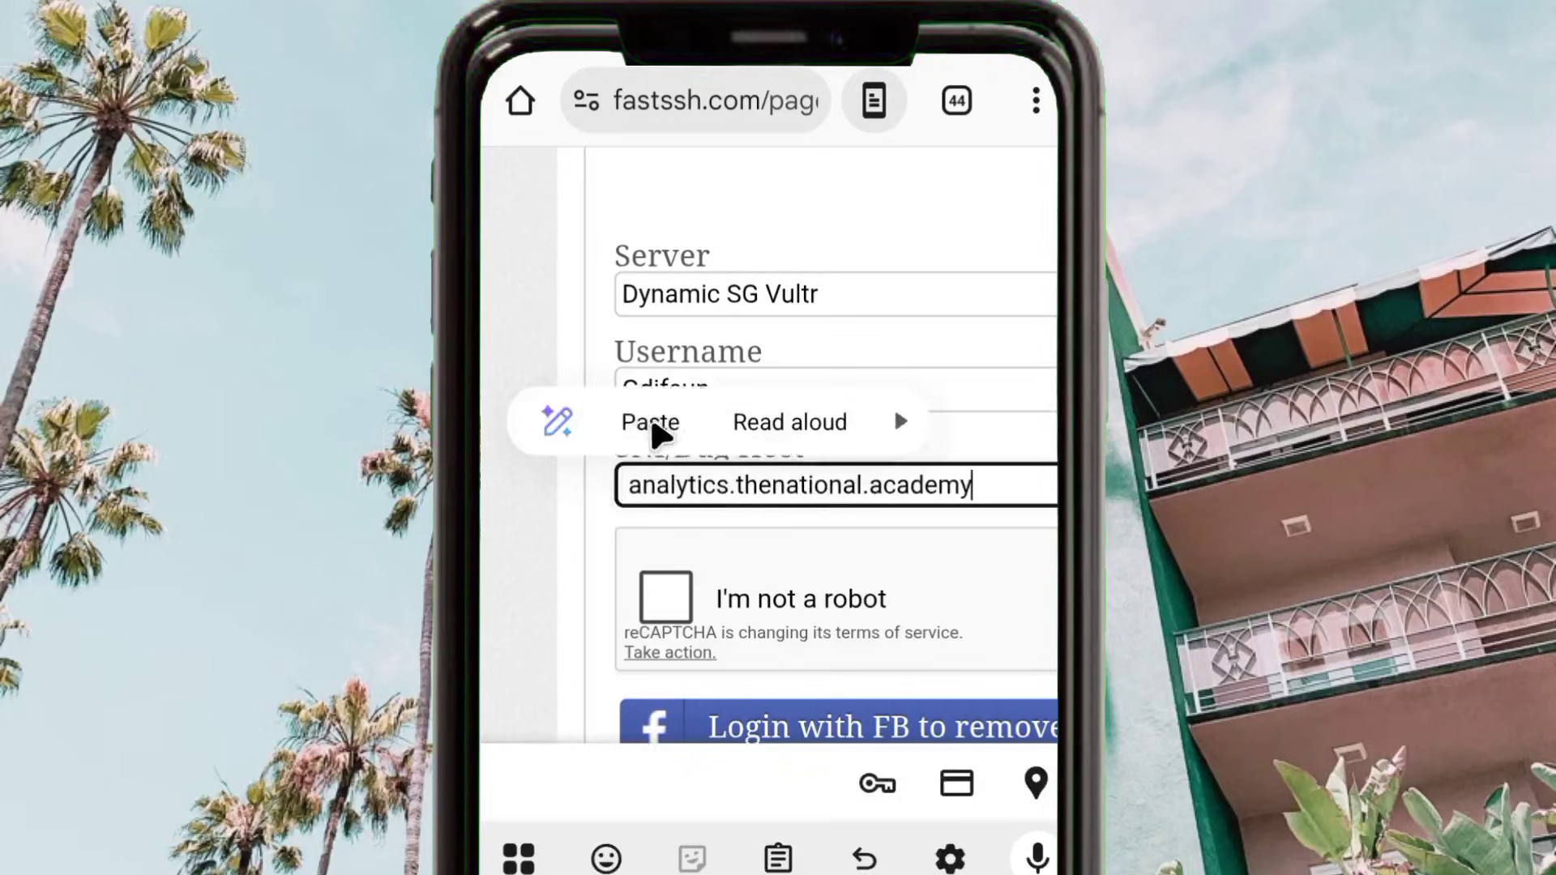
pyautogui.click(928, 486)
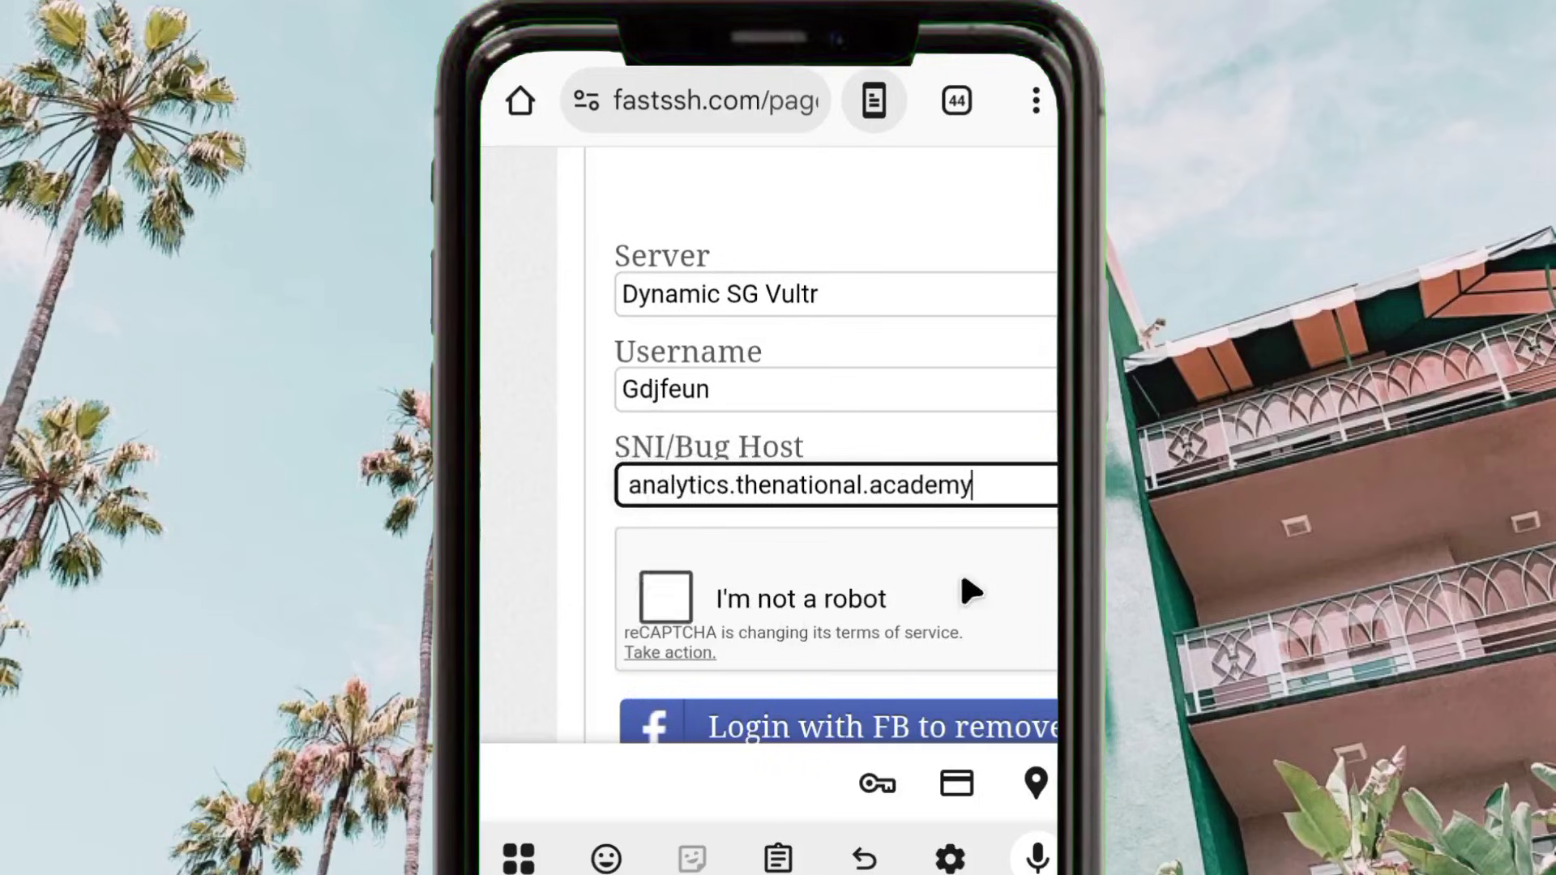
pyautogui.click(674, 580)
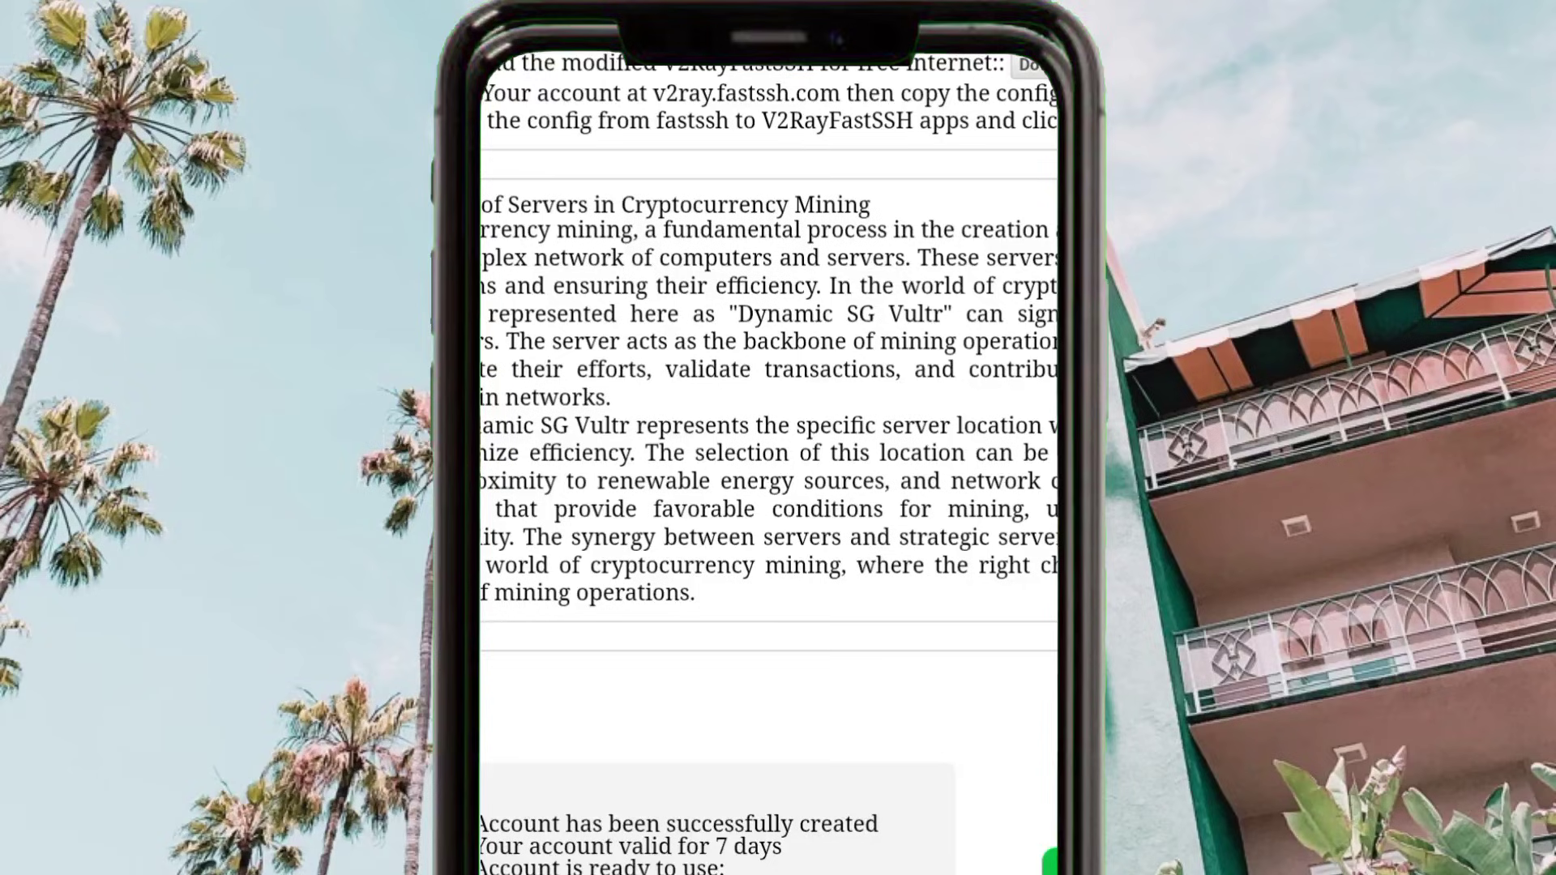
# Step: Copy the new account's vmess config from FastSSH and return to the home screen
pyautogui.scroll(-3, 769, 462)
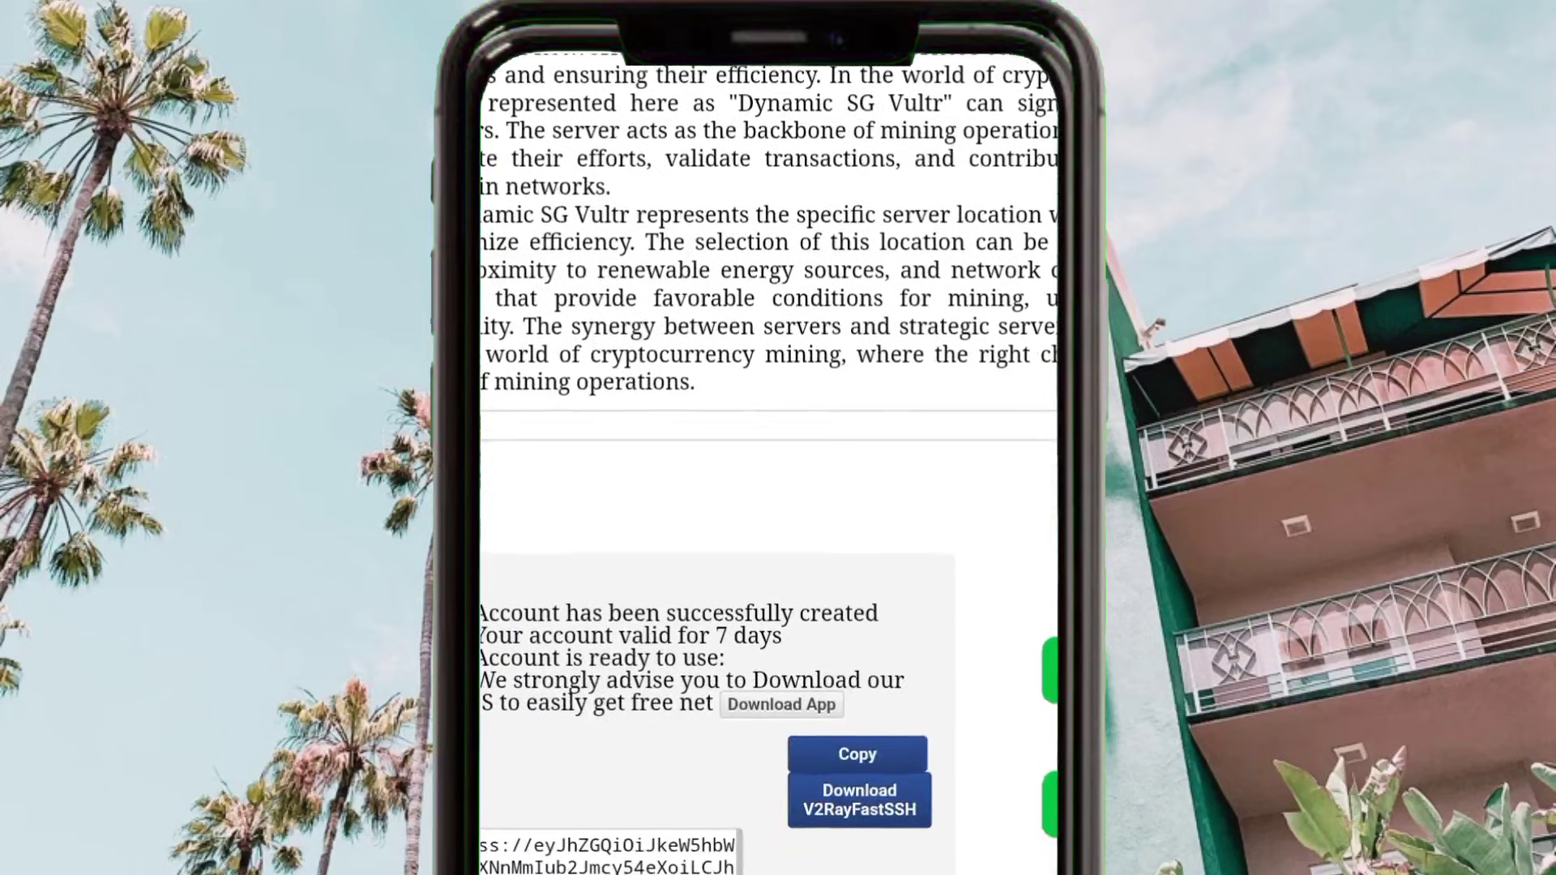
pyautogui.scroll(-1, 768, 462)
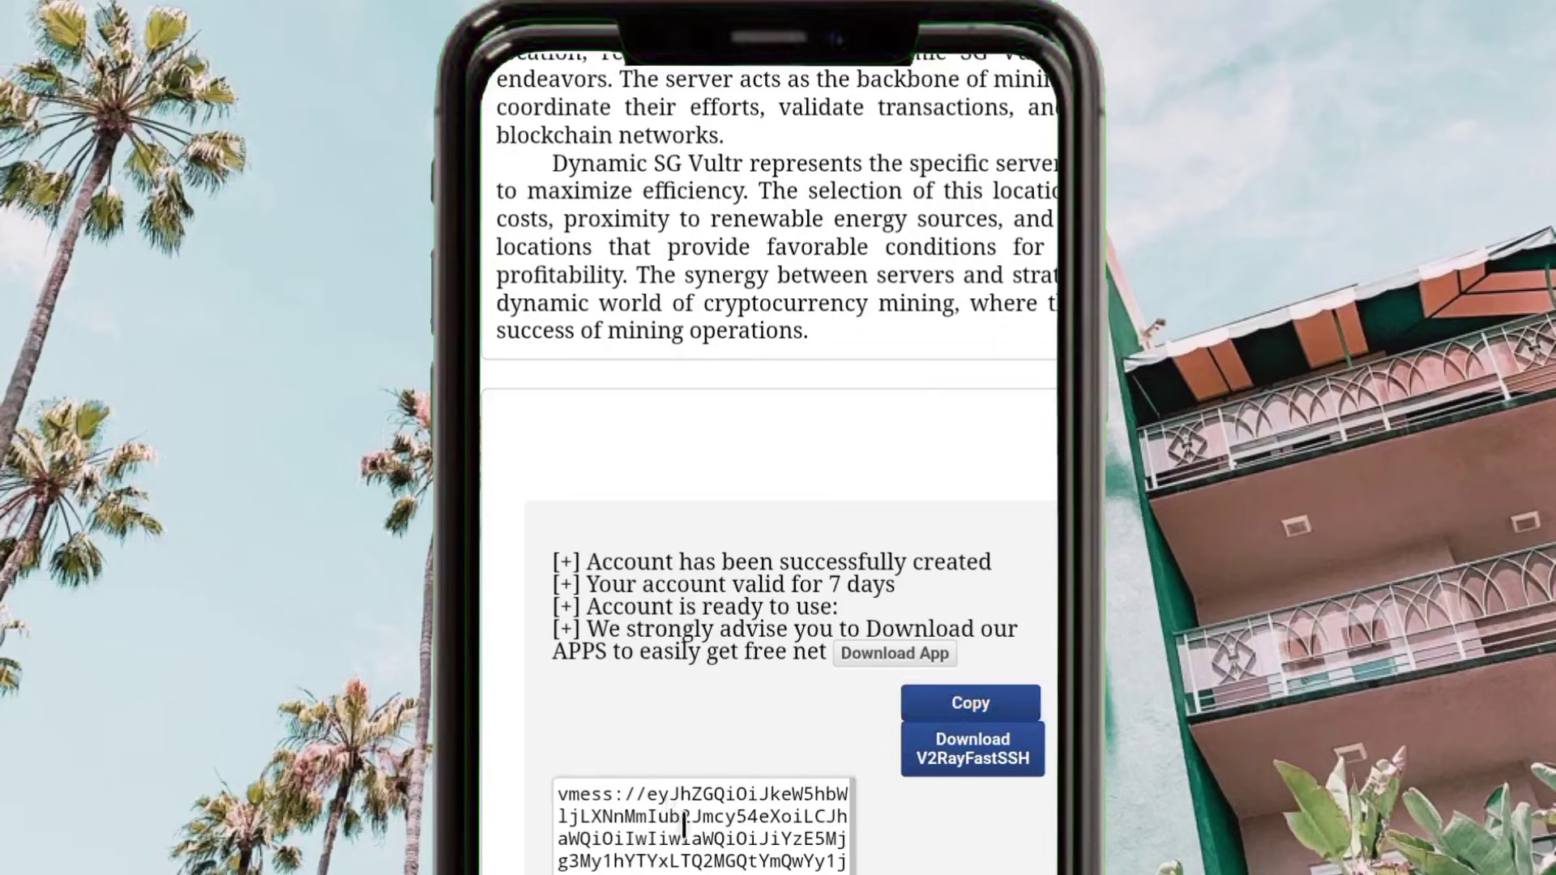
pyautogui.click(564, 799)
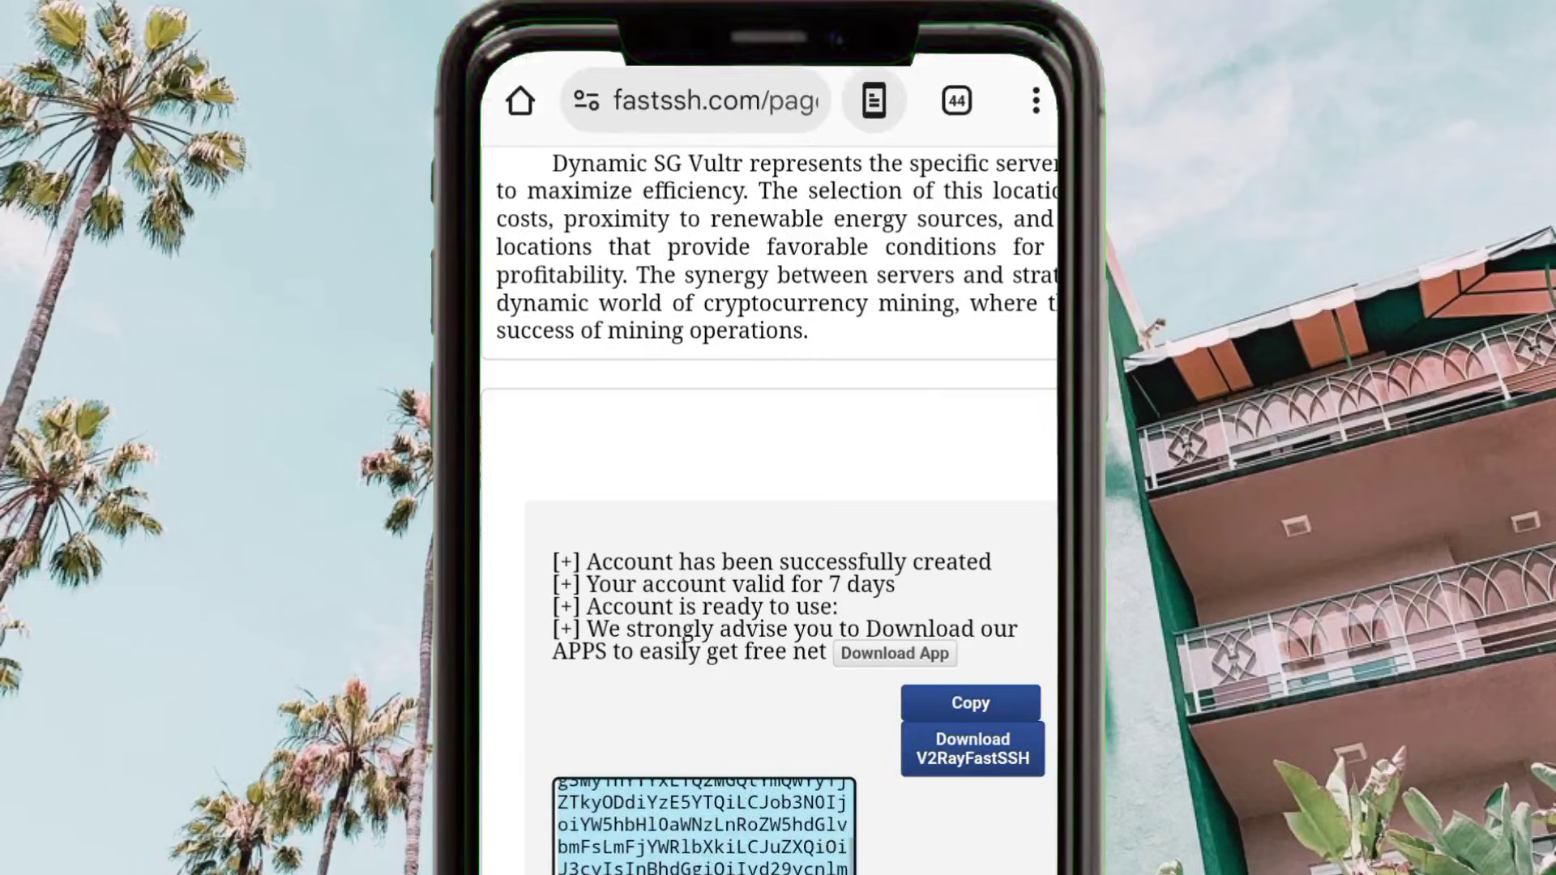
pyautogui.click(702, 847)
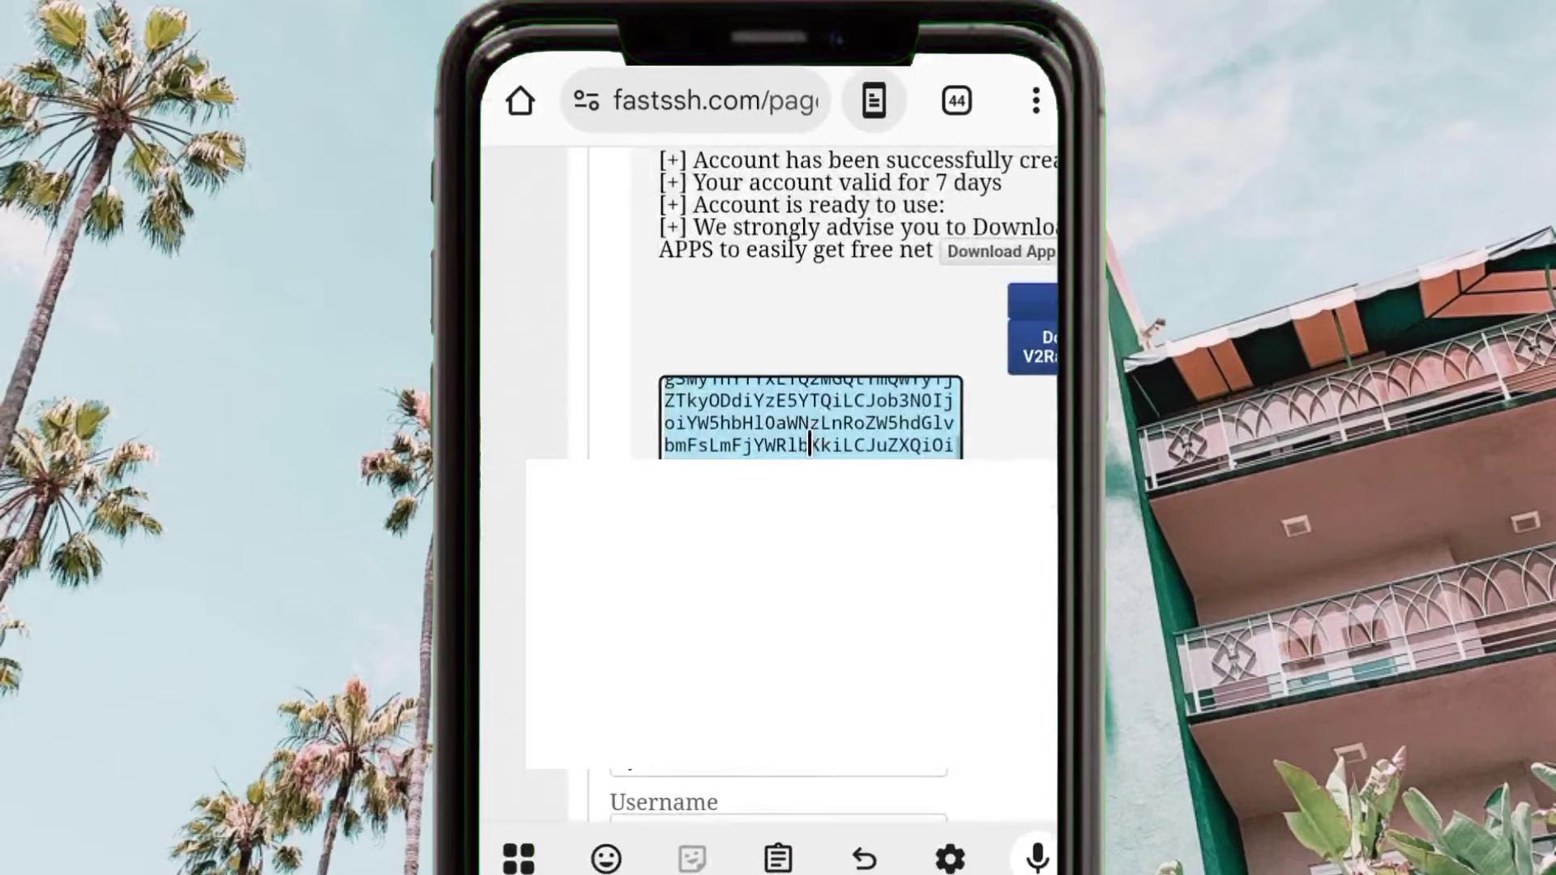
pyautogui.scroll(3, 937, 549)
pyautogui.click(859, 644)
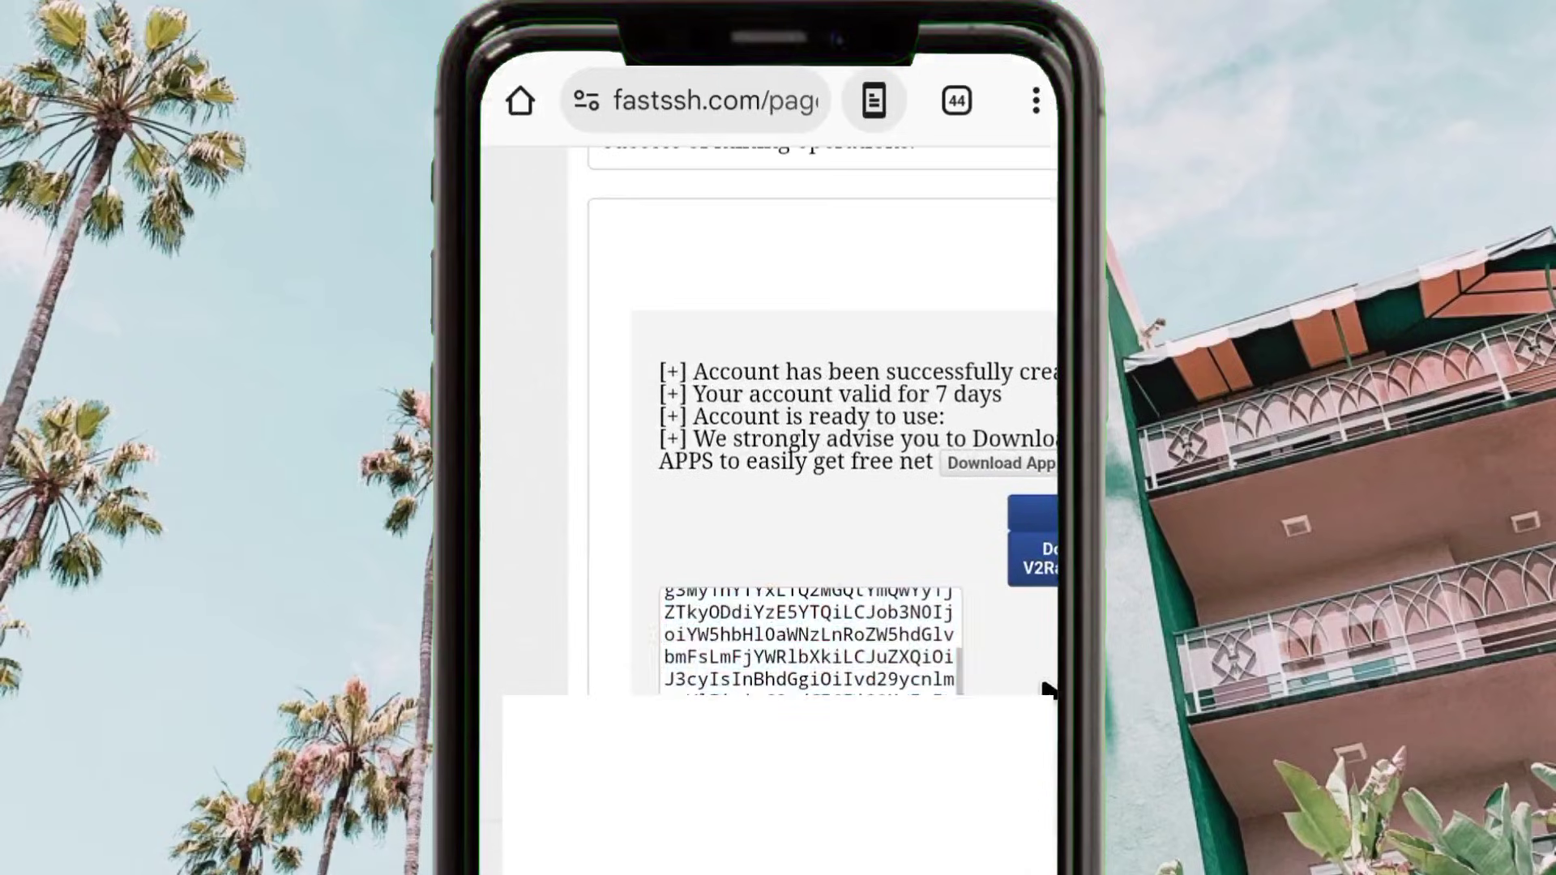
pyautogui.scroll(3, 799, 673)
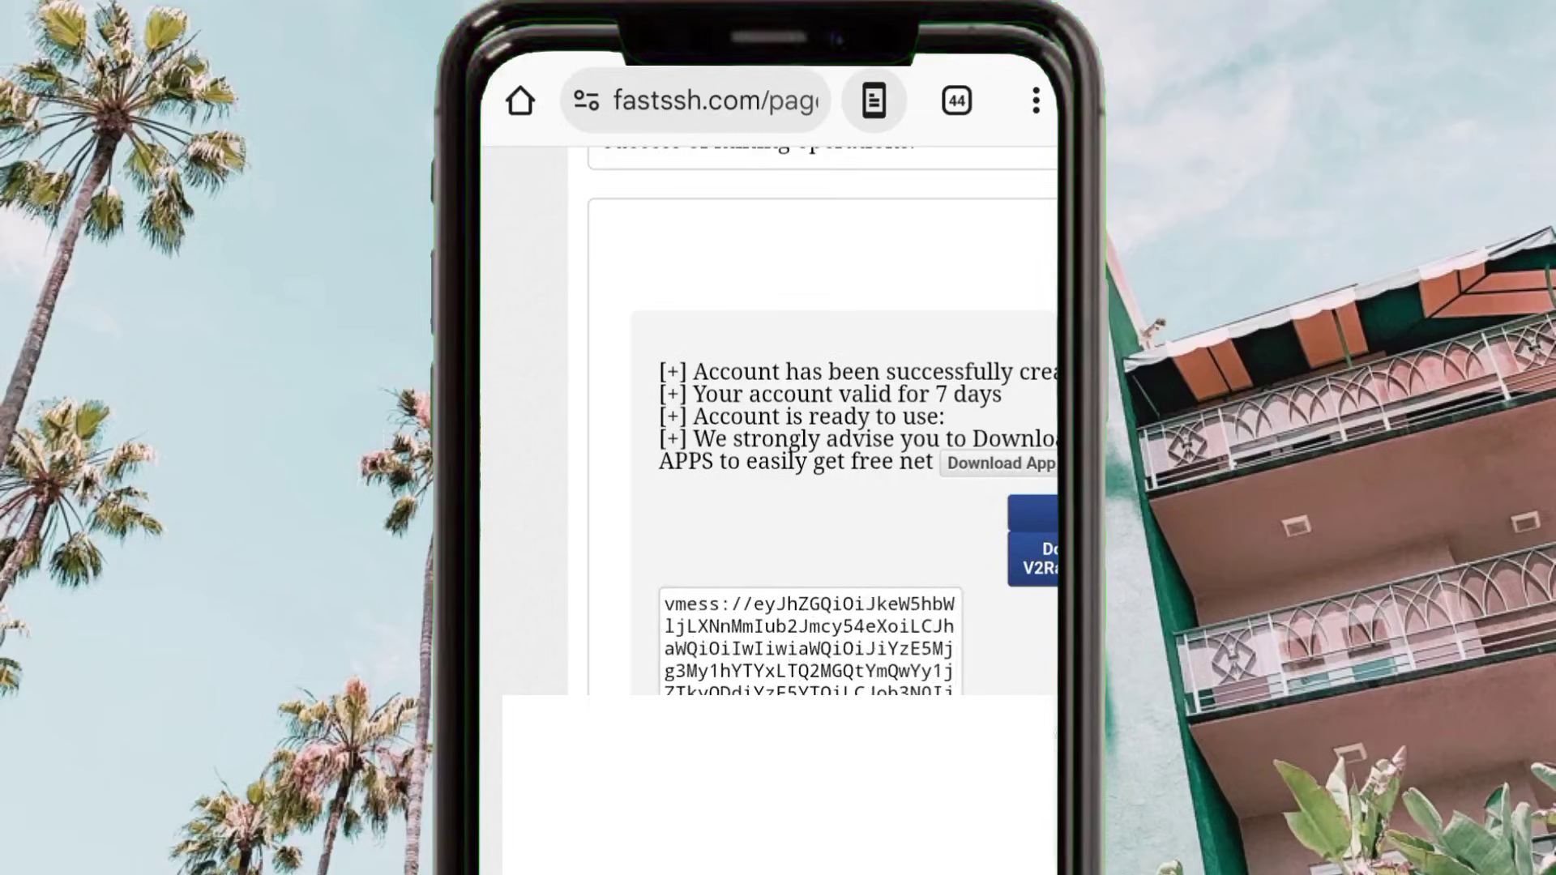
pyautogui.scroll(2, 810, 487)
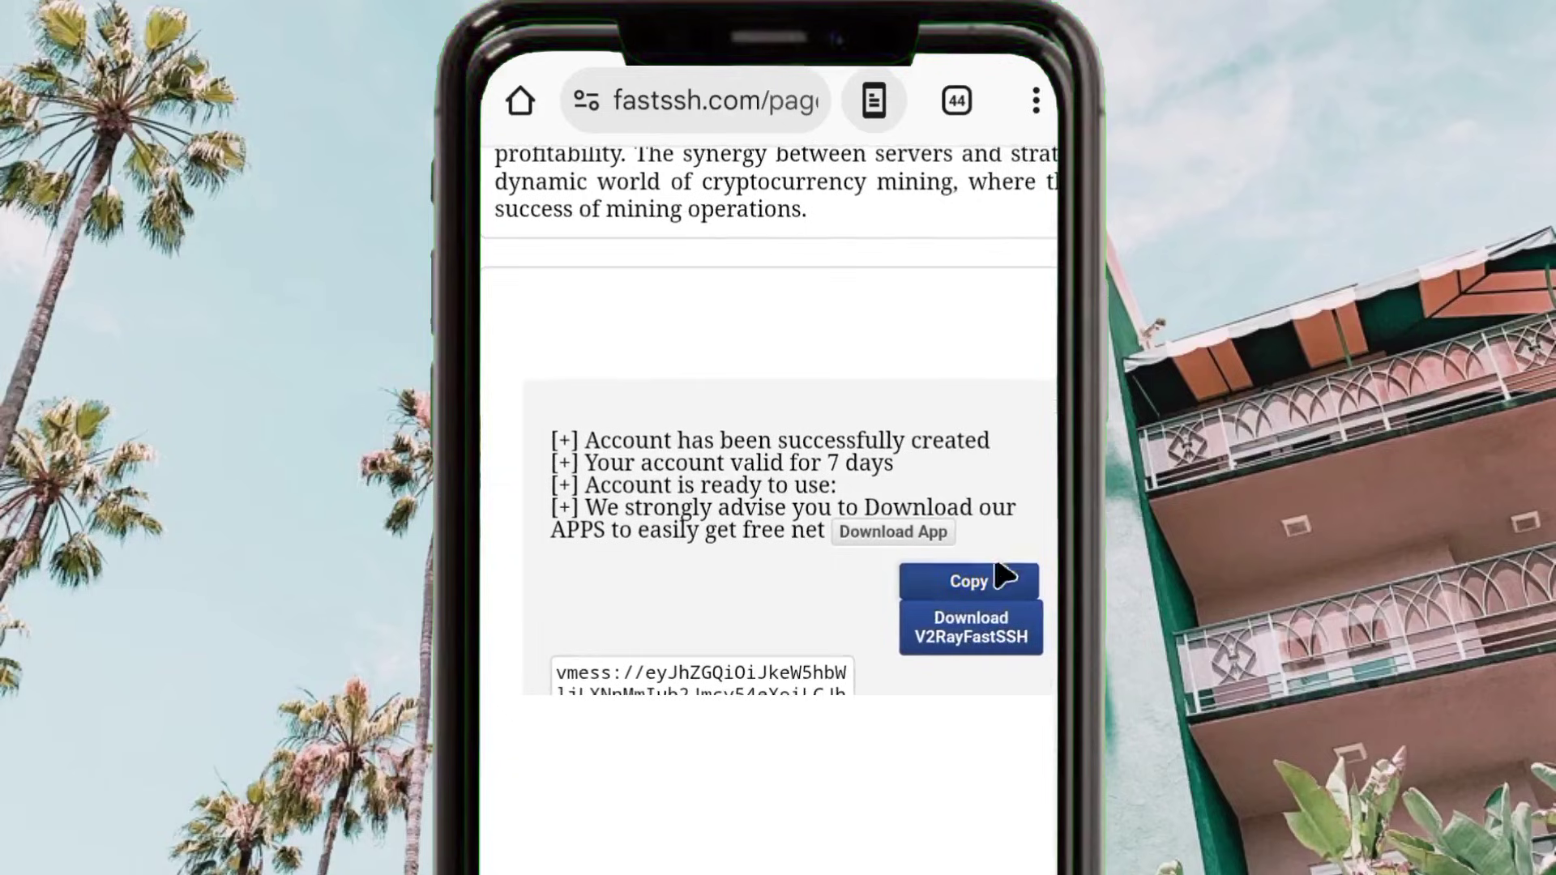
pyautogui.click(969, 581)
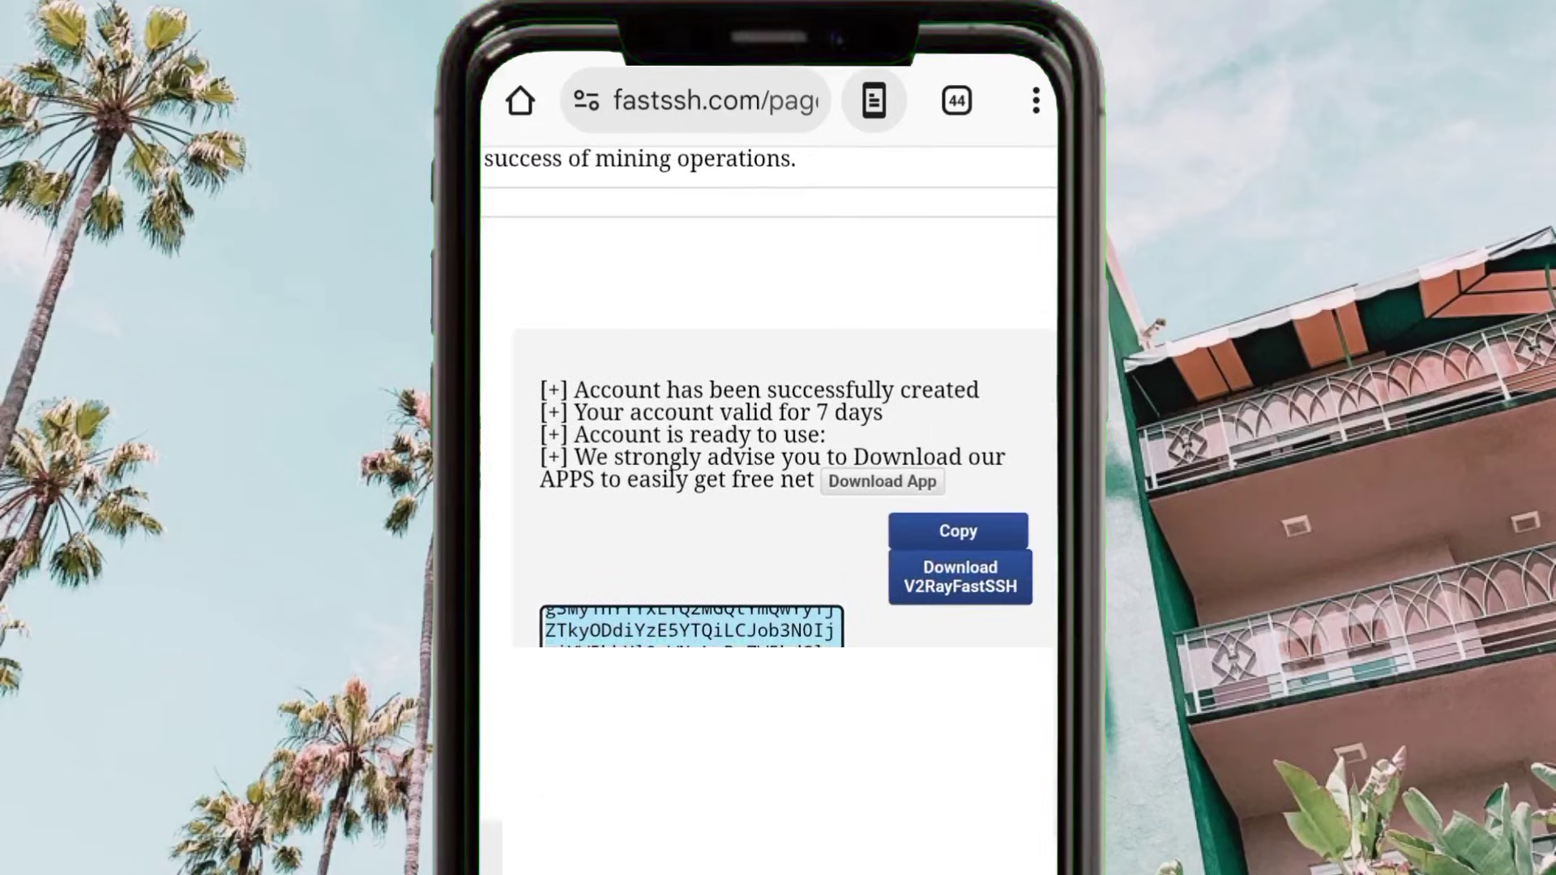
pyautogui.press('super')
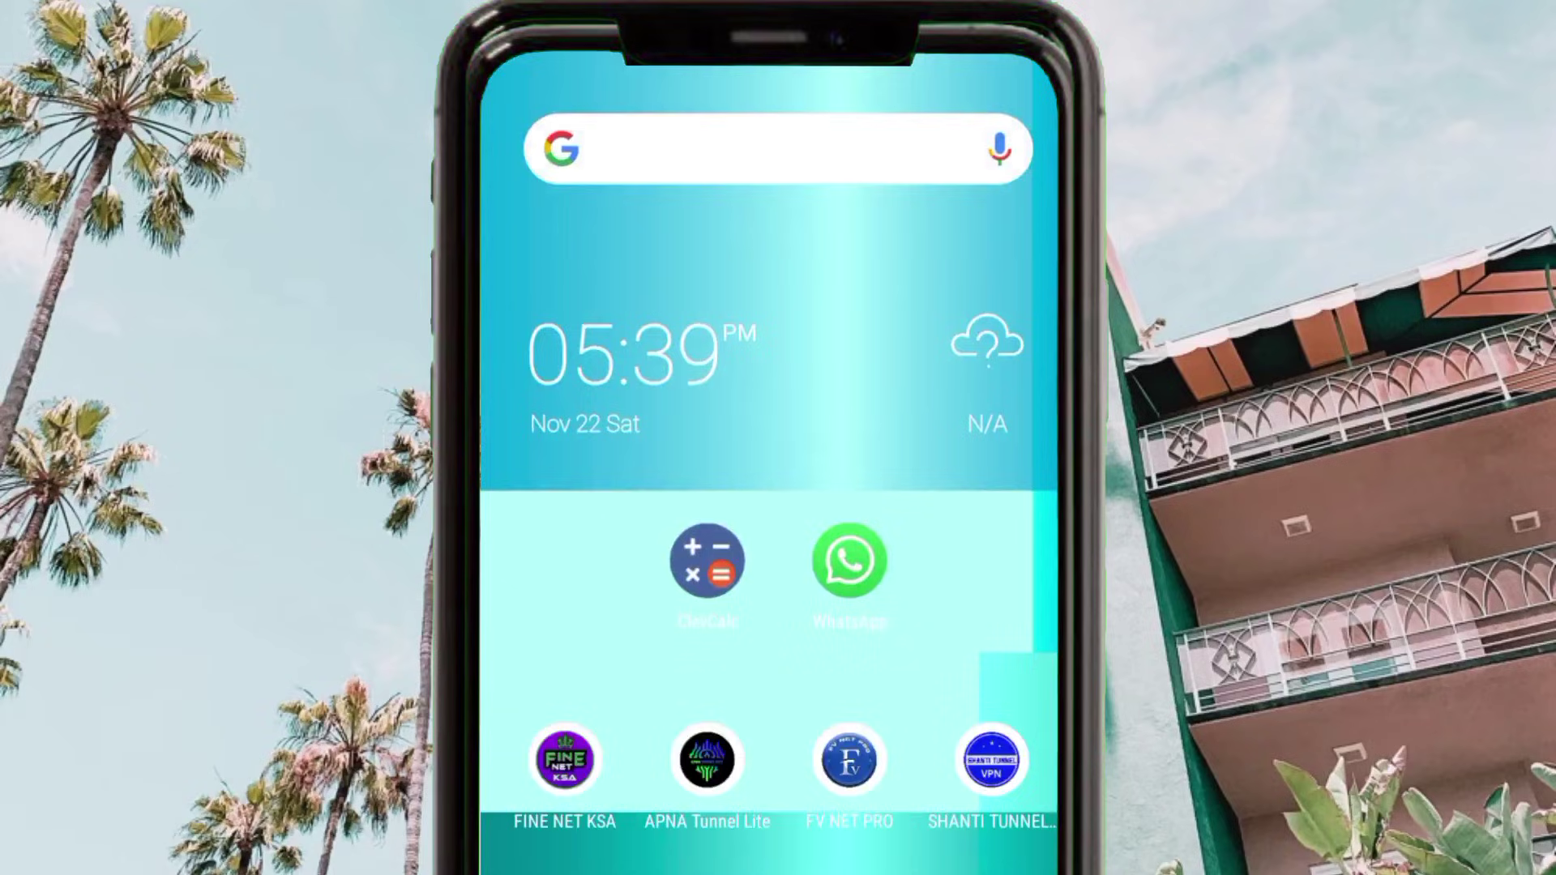
# Step: Search the Play Store for 'v2ray tun' and open the installed v2RayTun app
pyautogui.moveTo(684, 842); pyautogui.dragTo(684, 771)
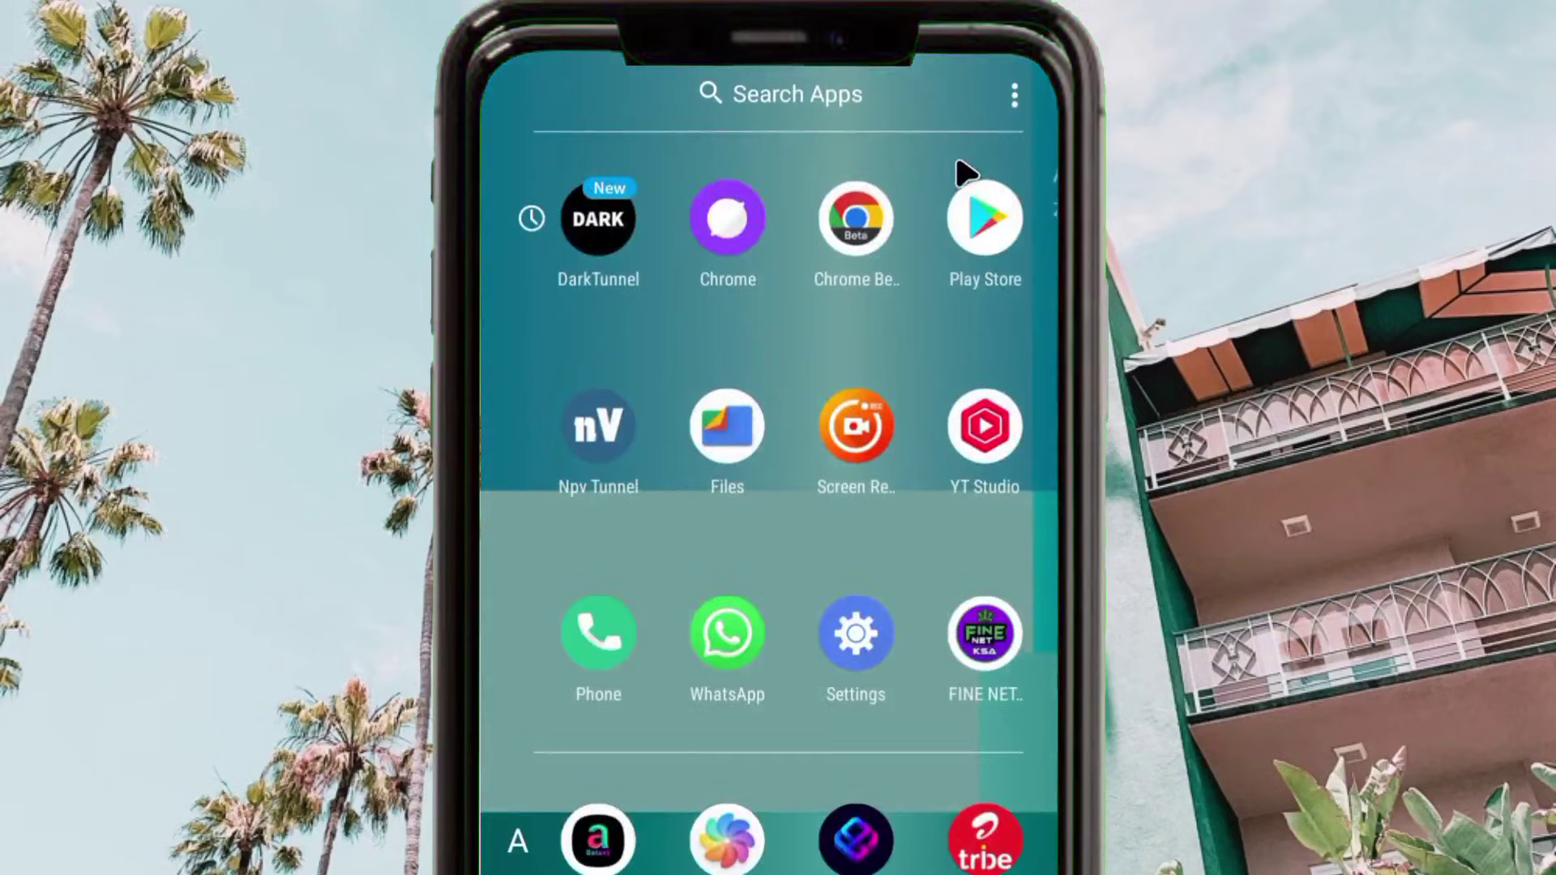
pyautogui.click(982, 227)
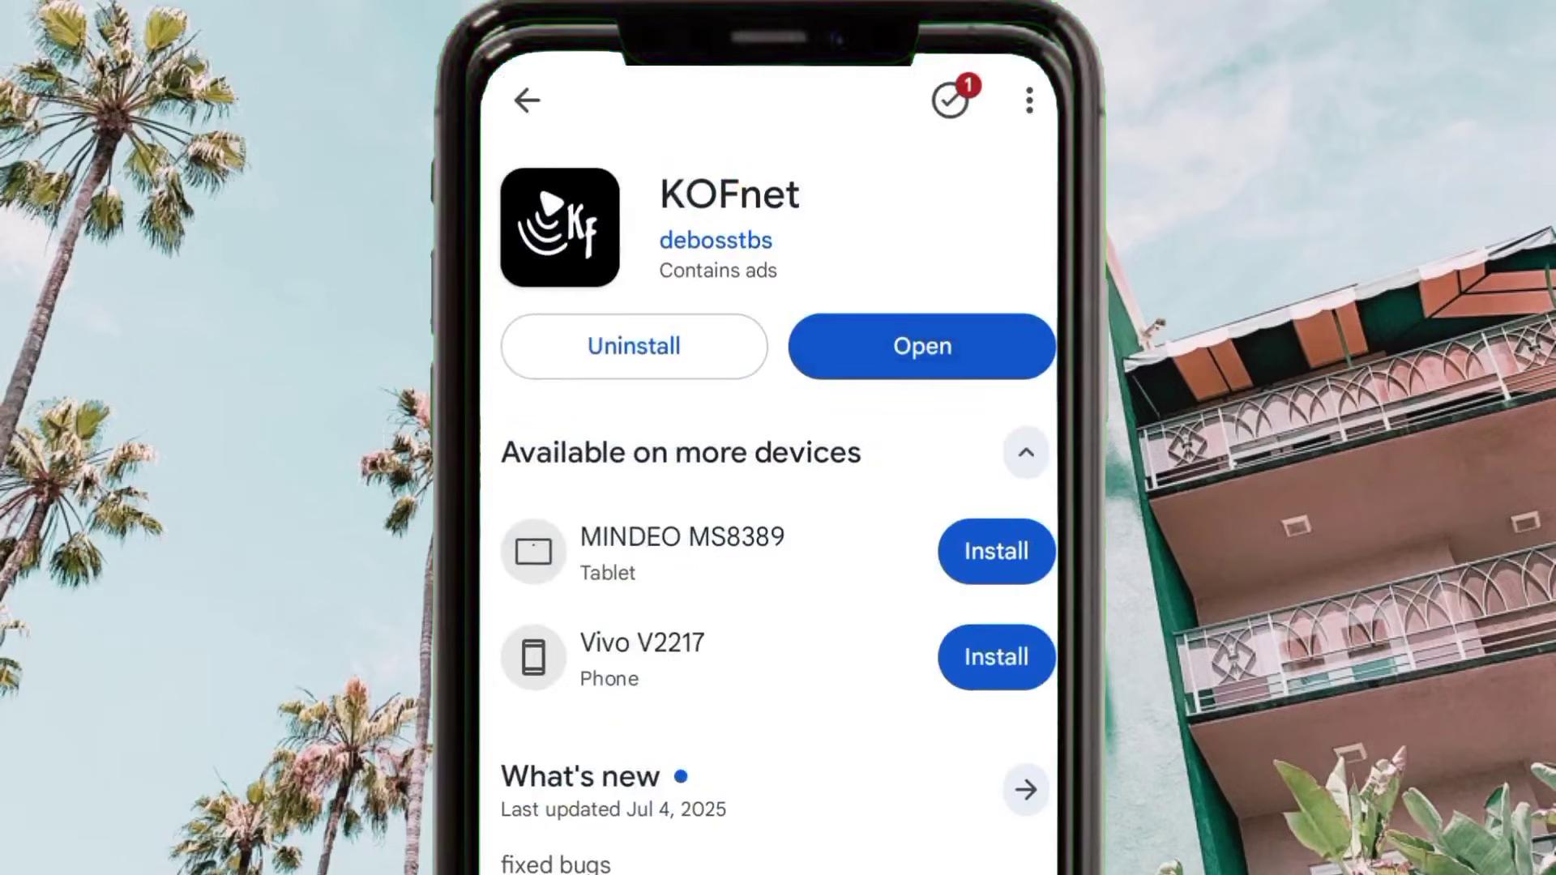
pyautogui.press('Escape')
pyautogui.press('Escape')
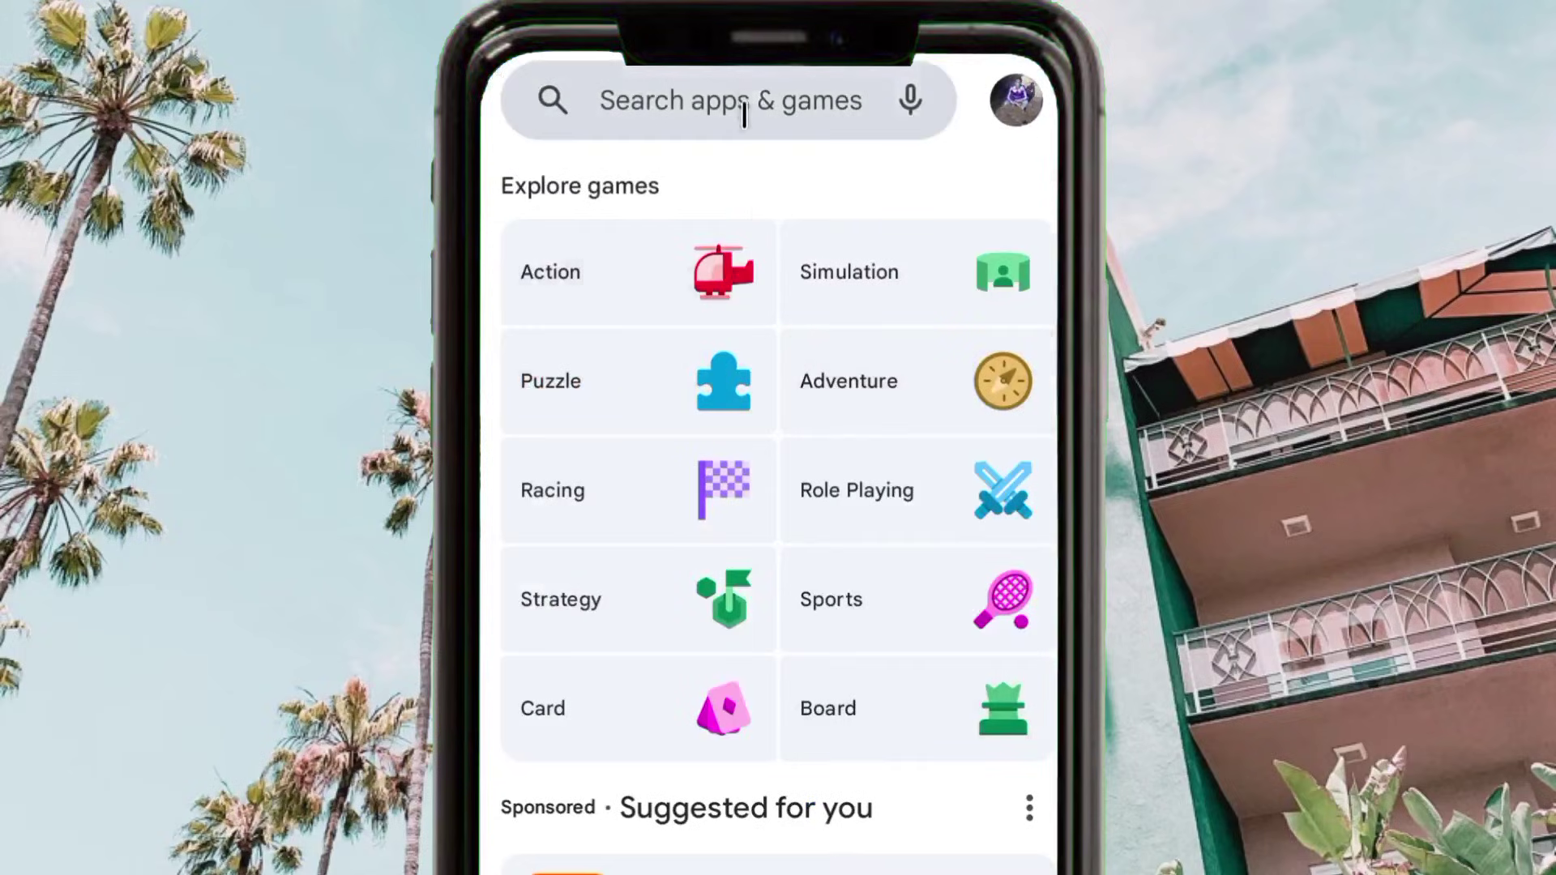
pyautogui.click(744, 107)
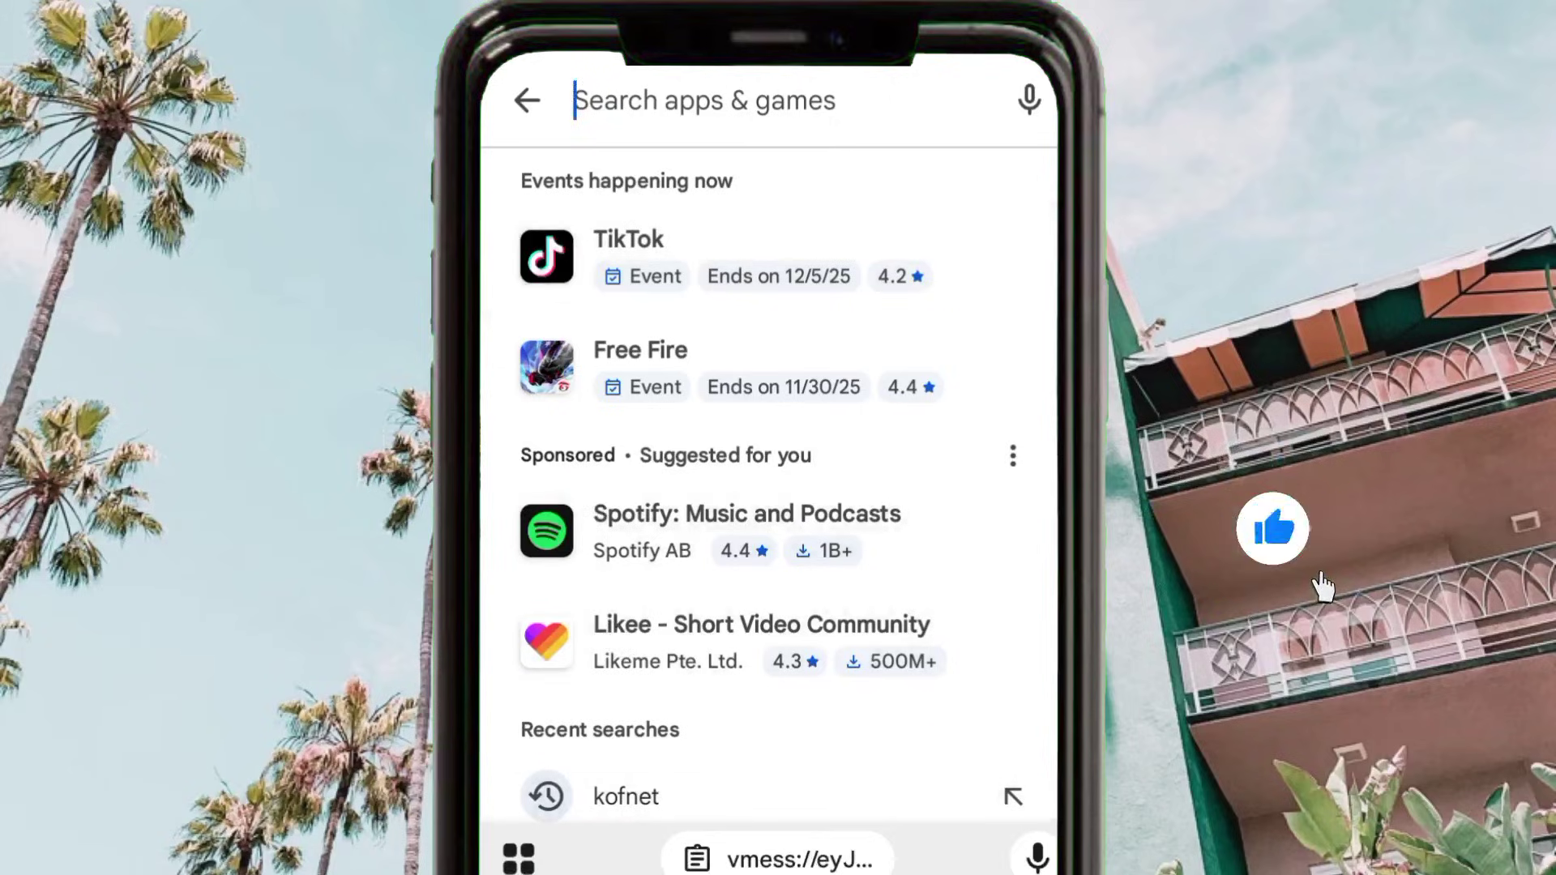
pyautogui.write('v2')
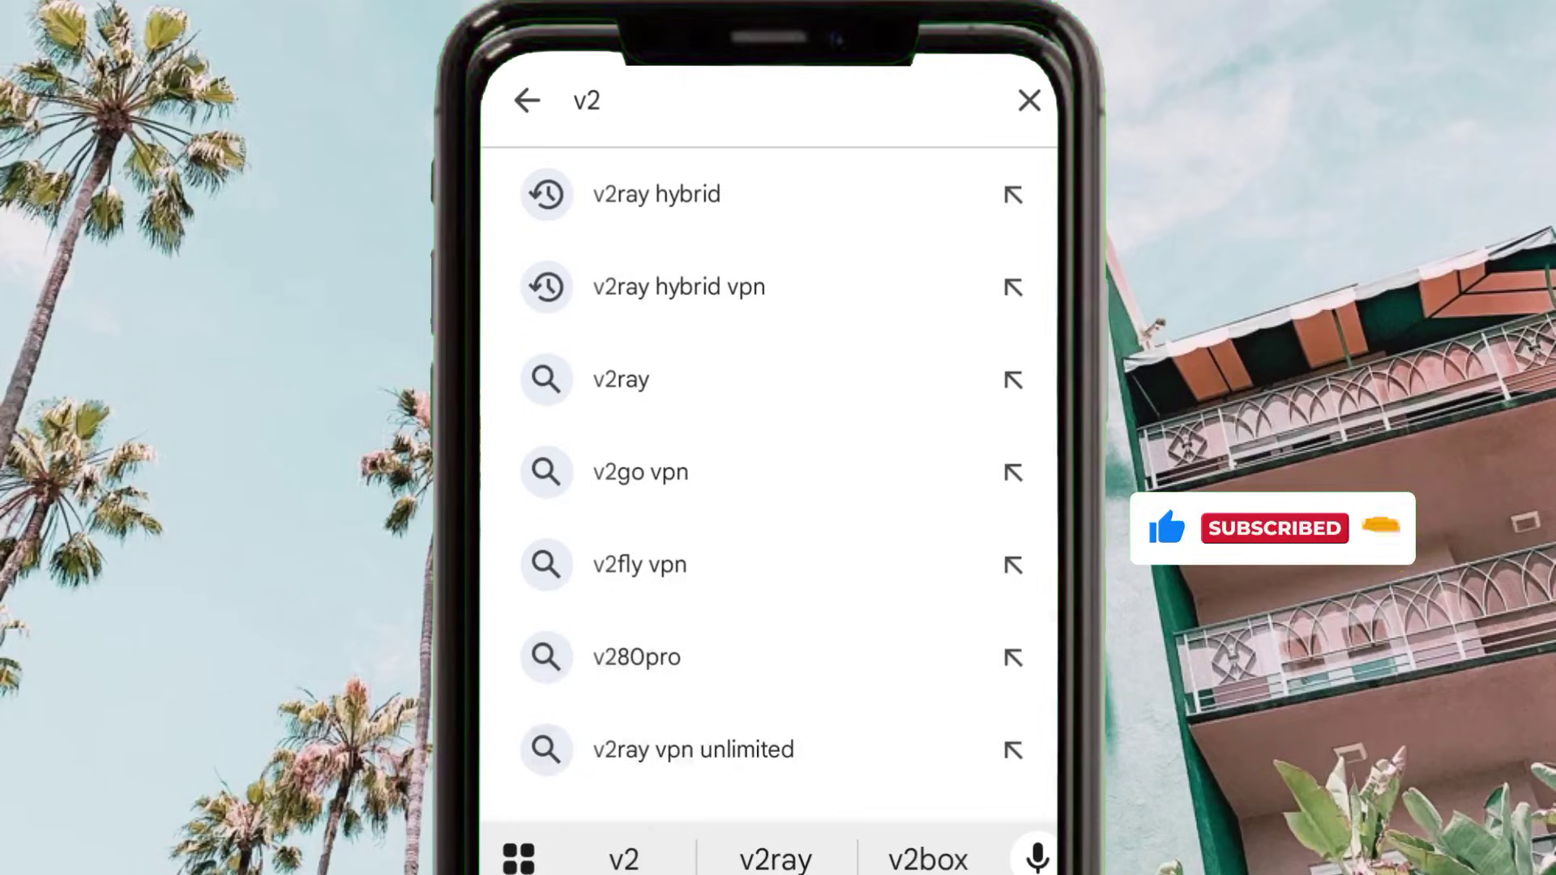
pyautogui.write('ray')
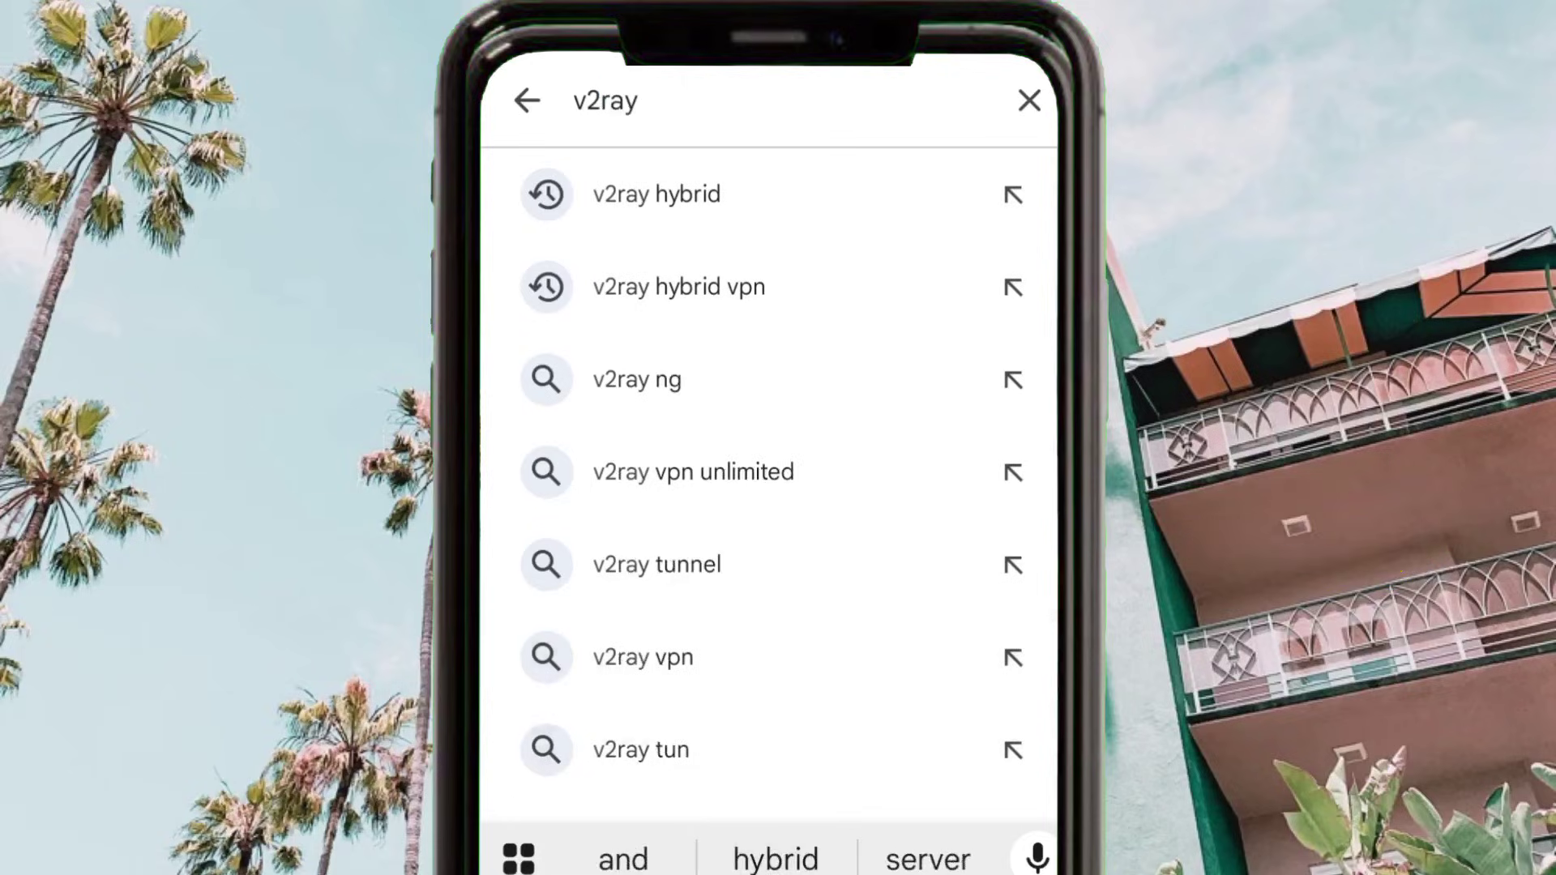
pyautogui.write(' tu')
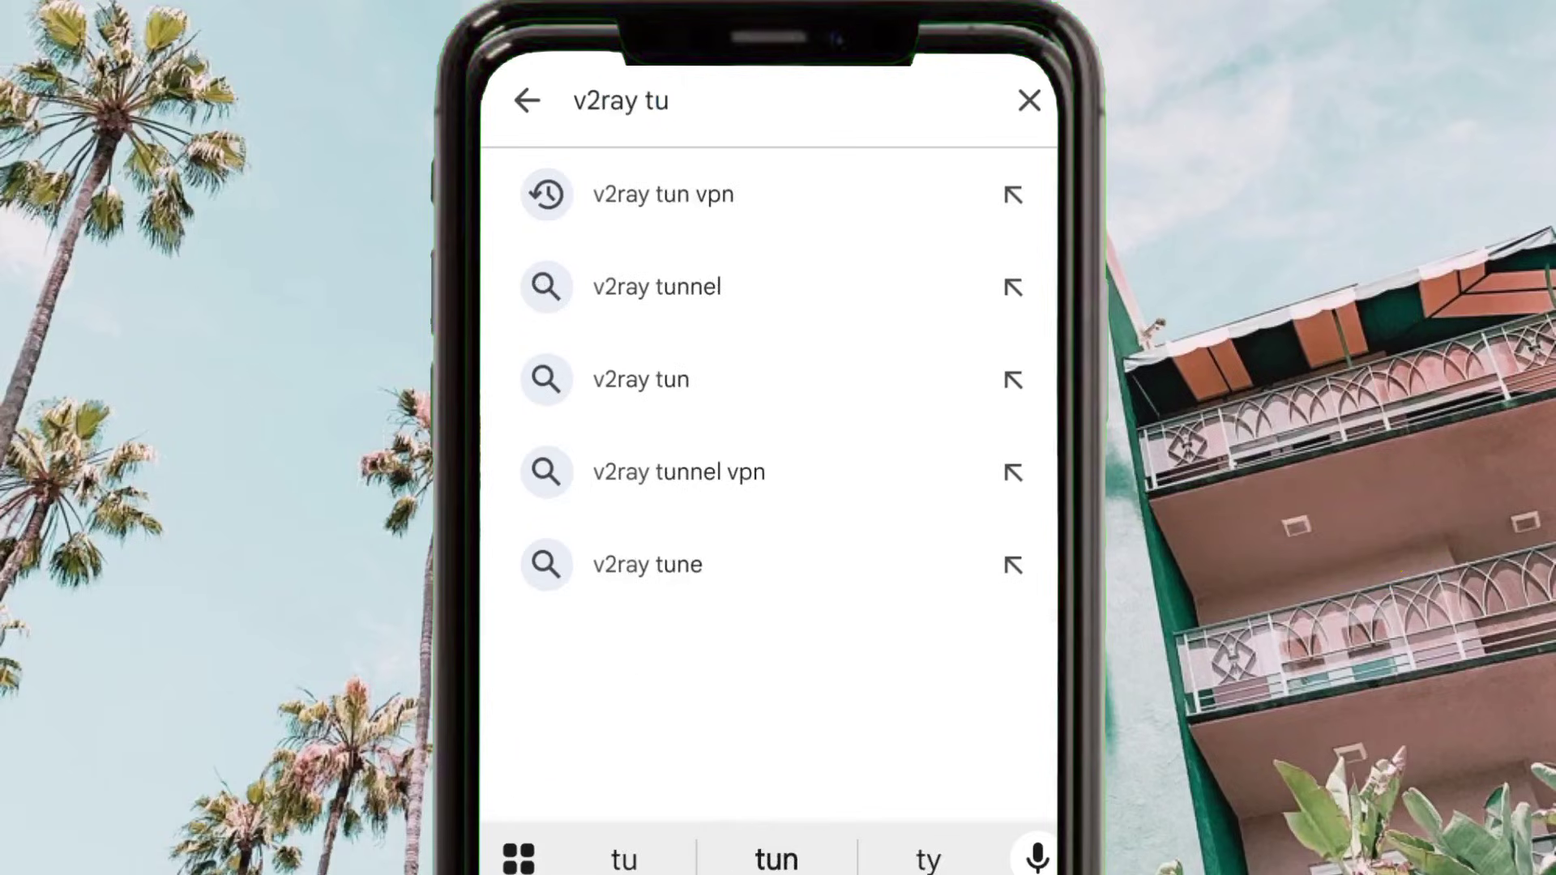
pyautogui.write('n')
pyautogui.click(806, 233)
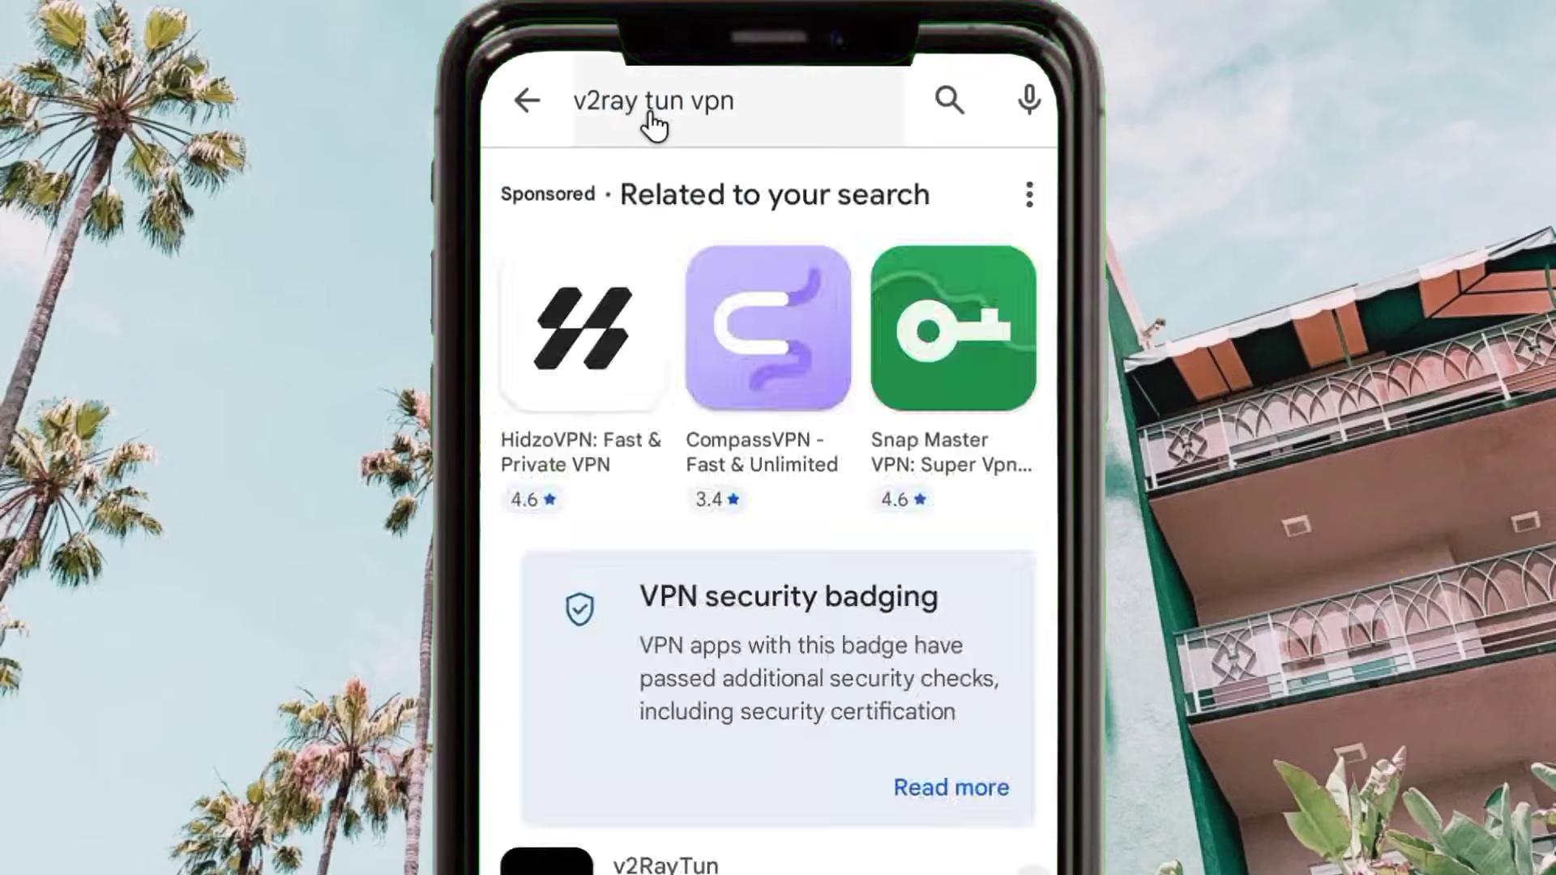
pyautogui.click(680, 861)
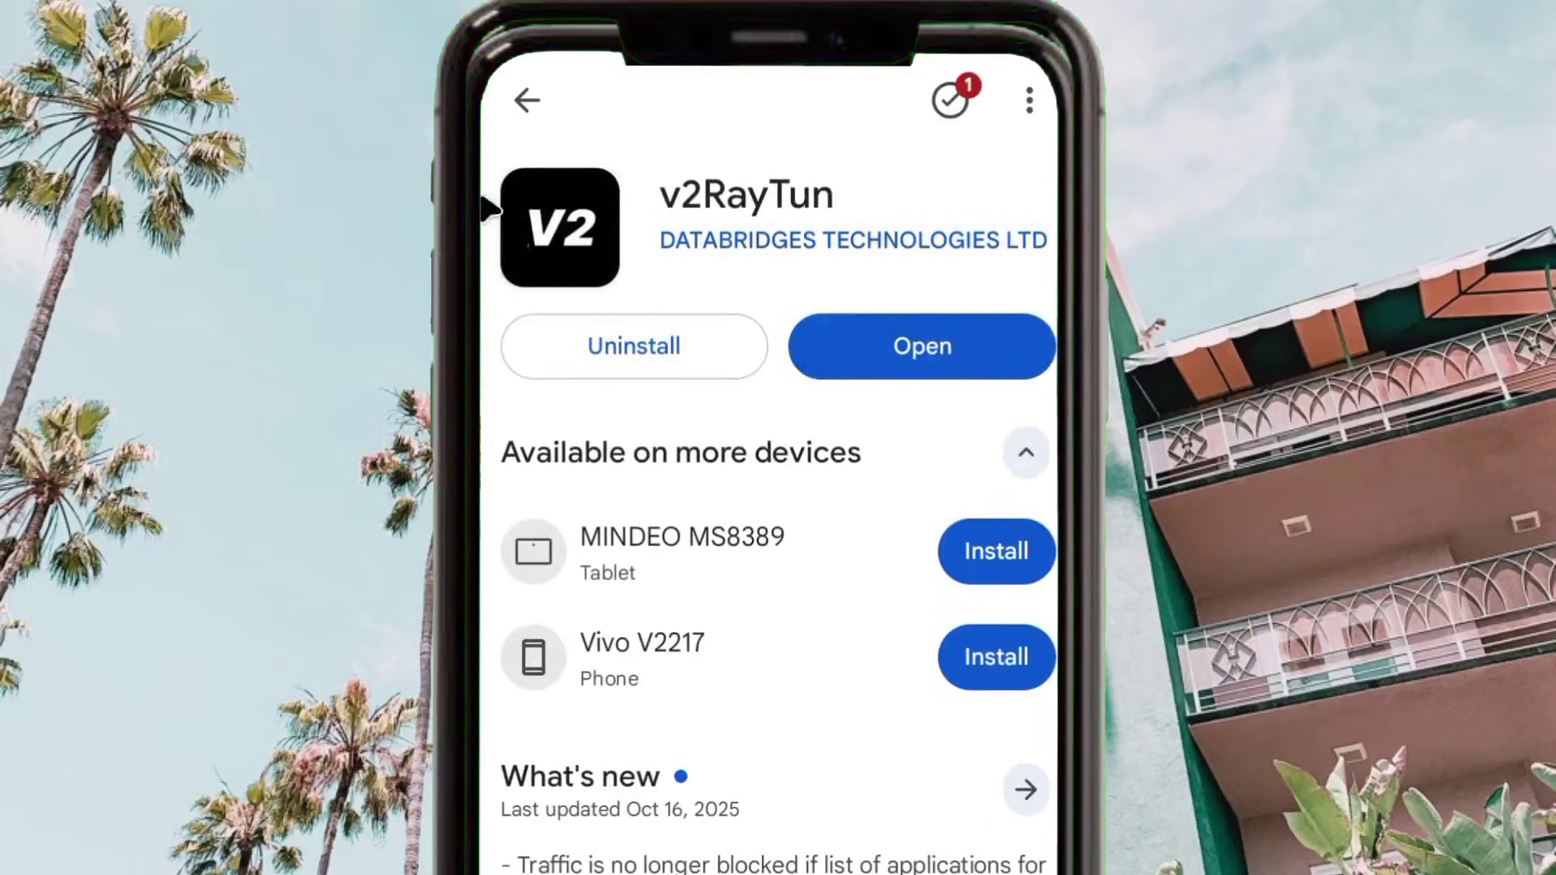
pyautogui.click(997, 348)
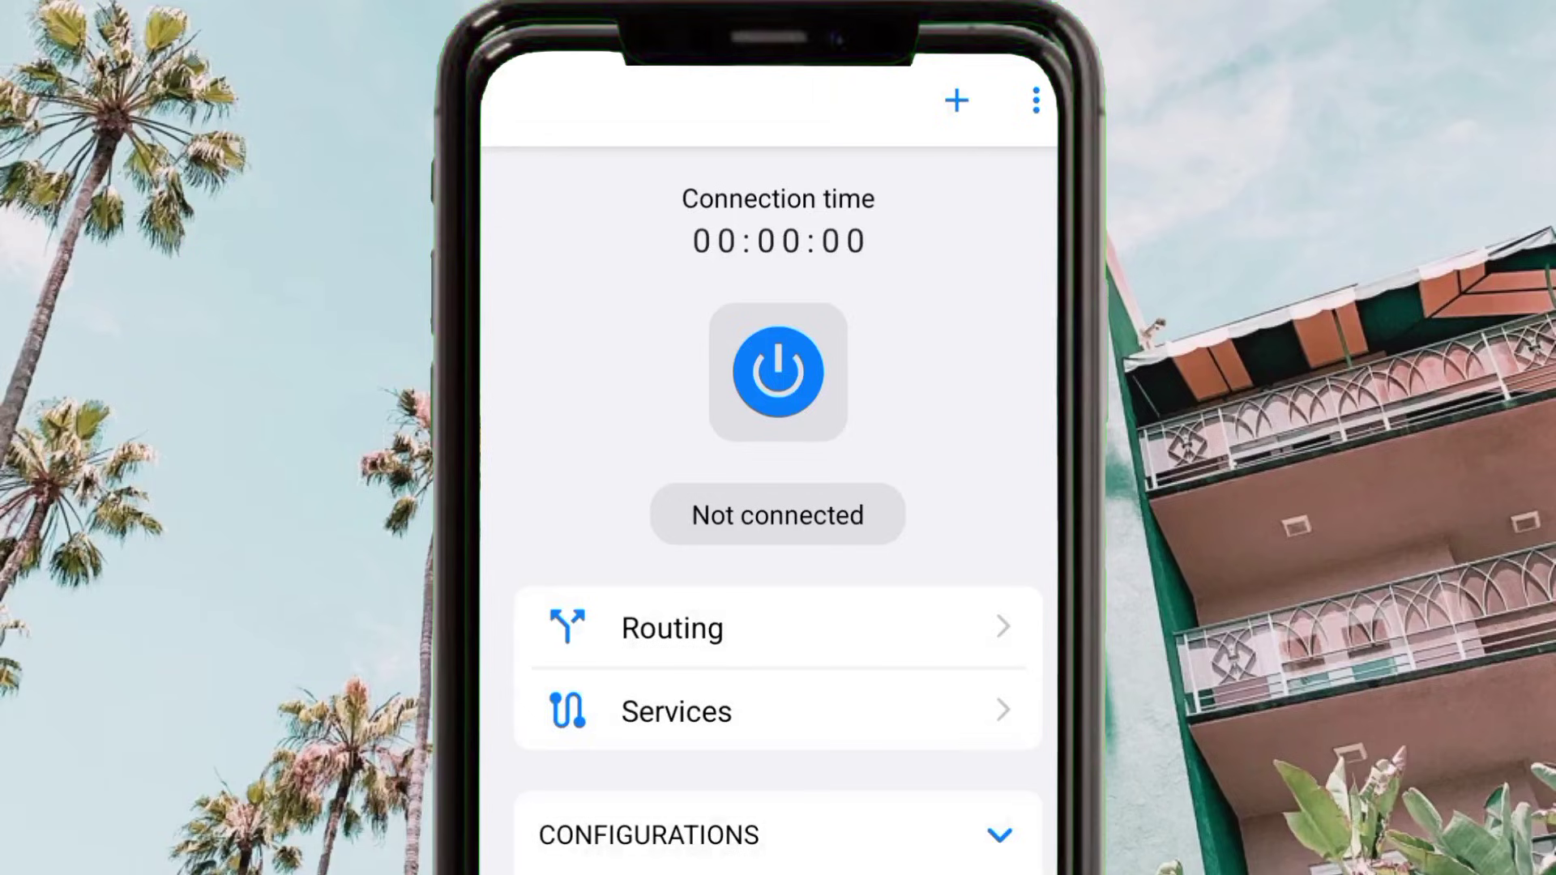
# Step: Import the copied vmess config into v2RayTun from the clipboard
pyautogui.click(1031, 823)
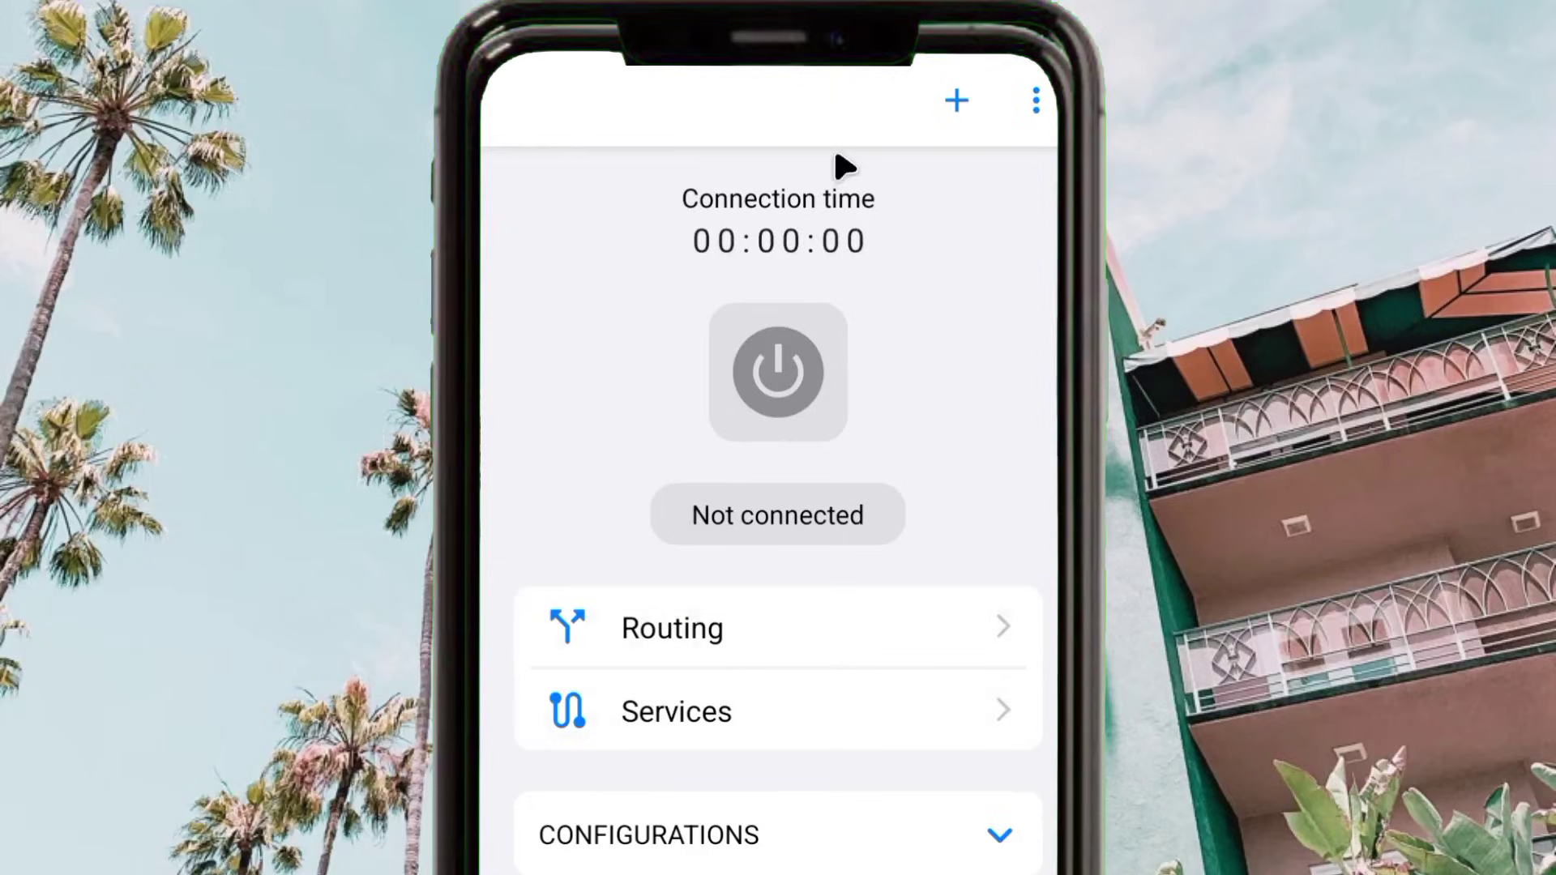
pyautogui.click(959, 101)
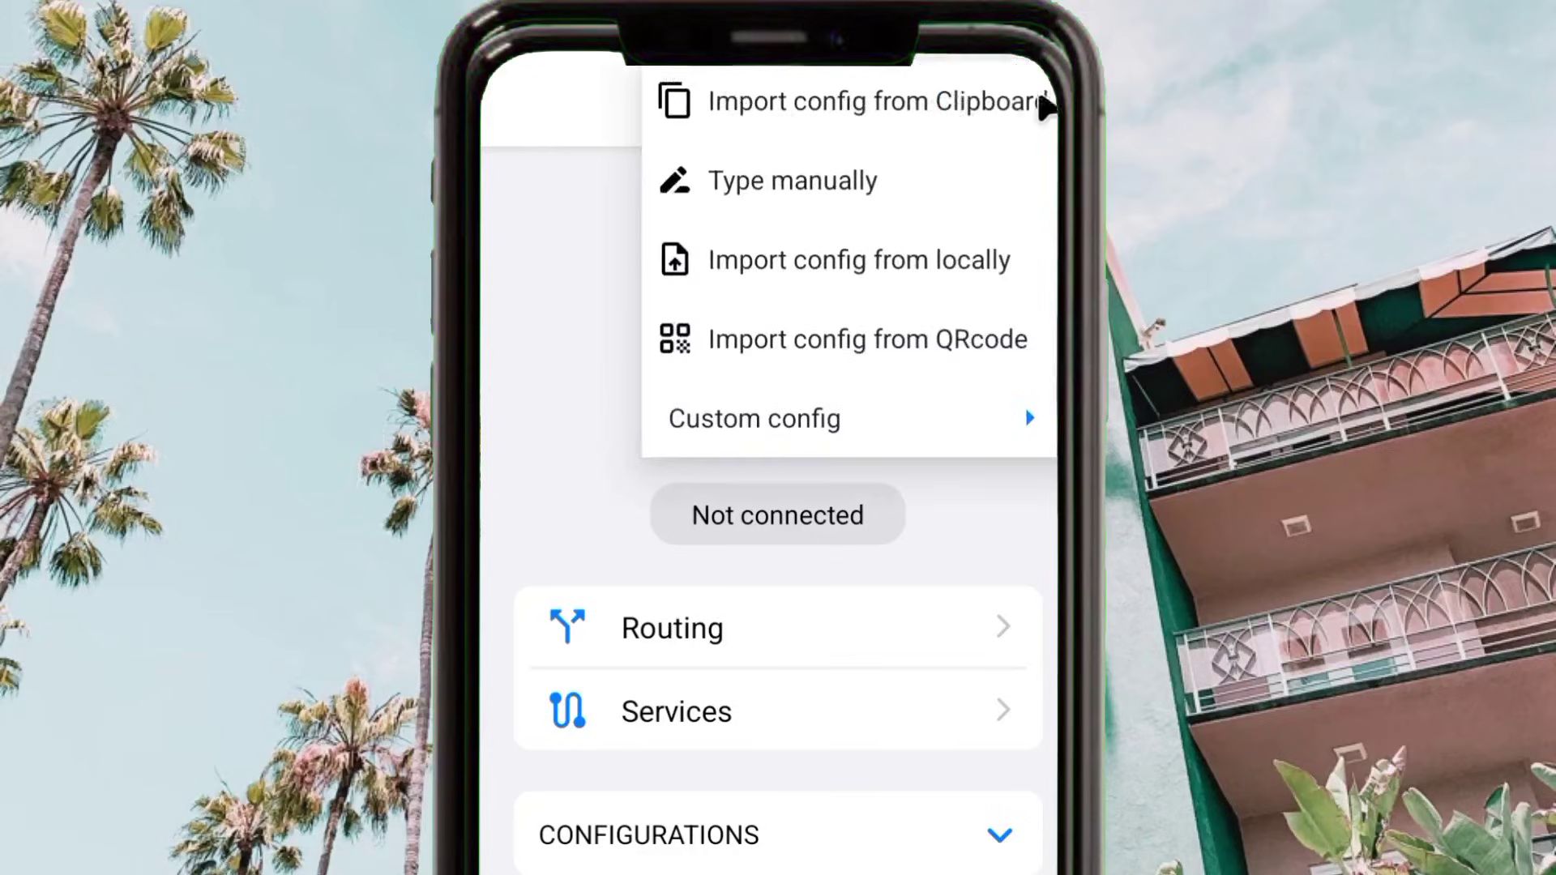
pyautogui.click(925, 120)
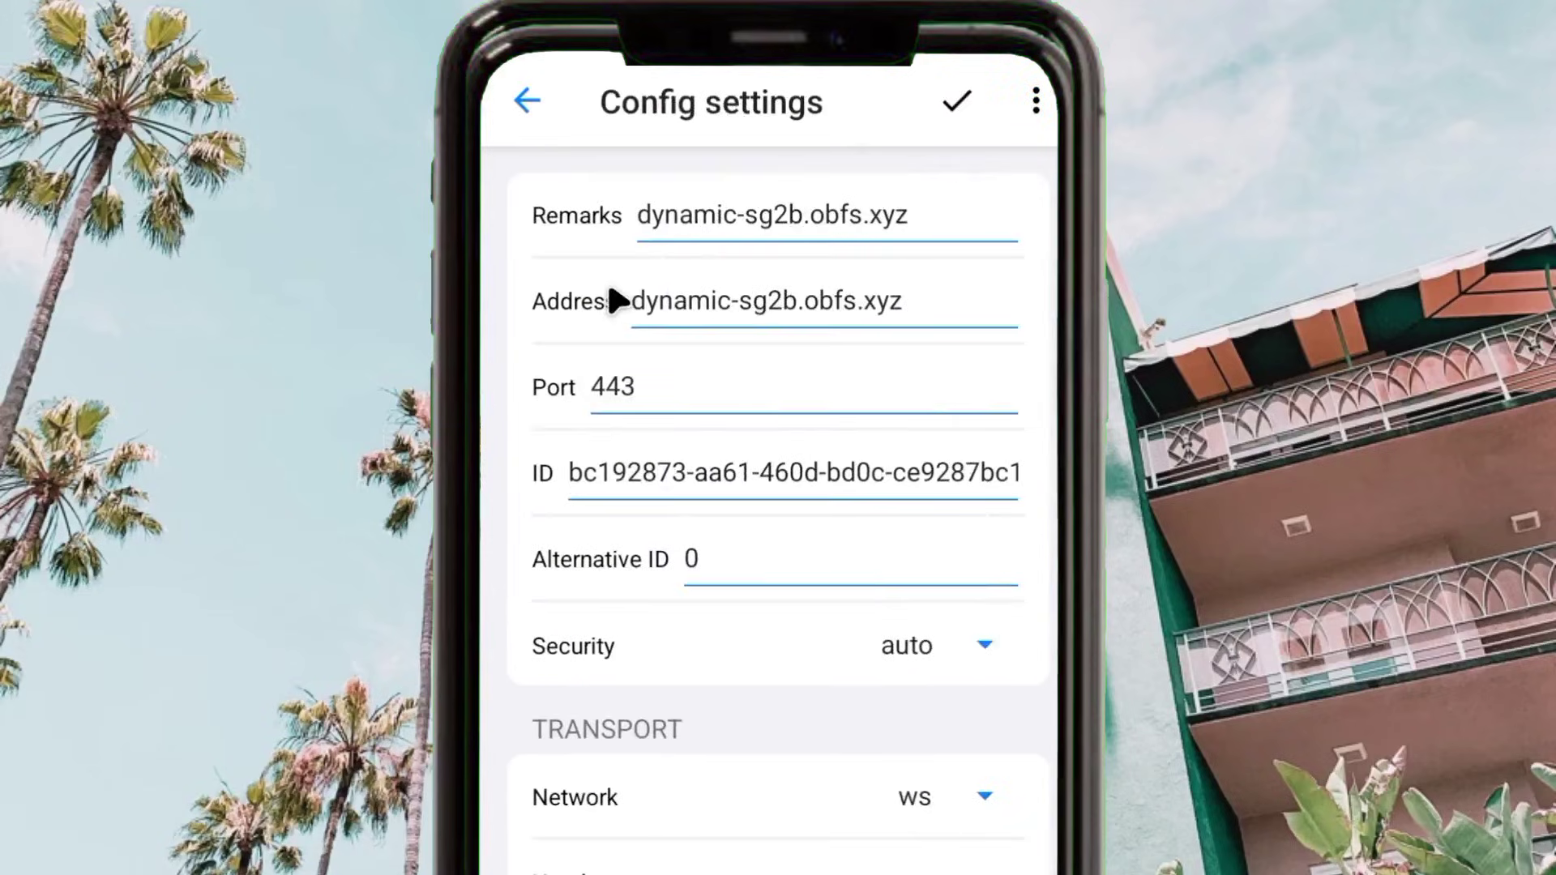
# Step: Cut the config's Address value dynamic-sg2b.obfs.xyz to the clipboard
pyautogui.click(622, 216)
pyautogui.press('Right')
pyautogui.press('Right')
pyautogui.press('Right')
pyautogui.hotkey('ctrl', 'a')
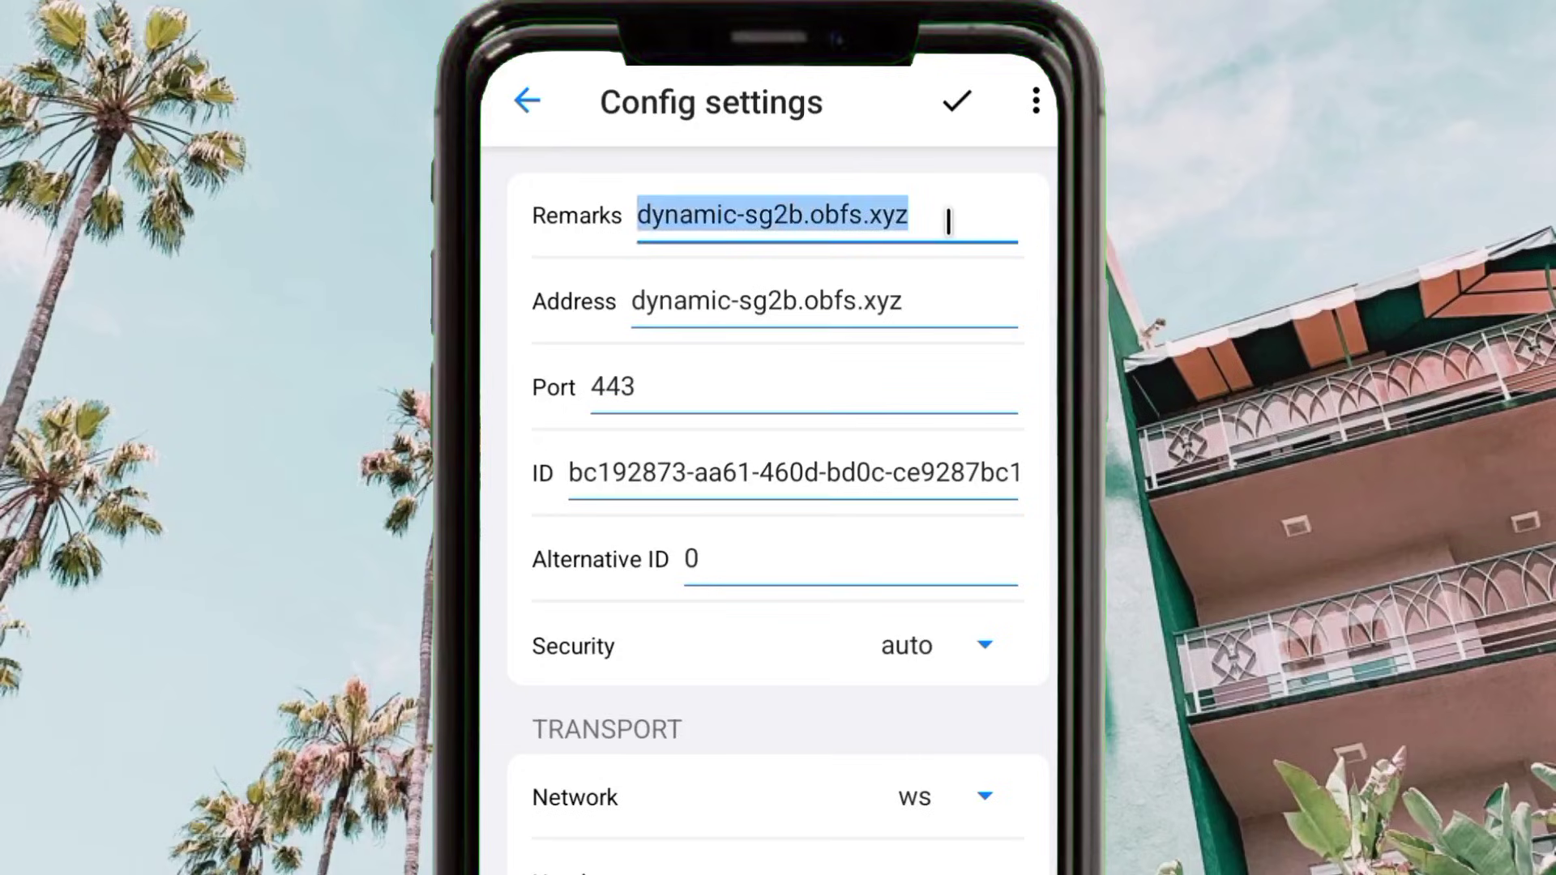
pyautogui.click(917, 195)
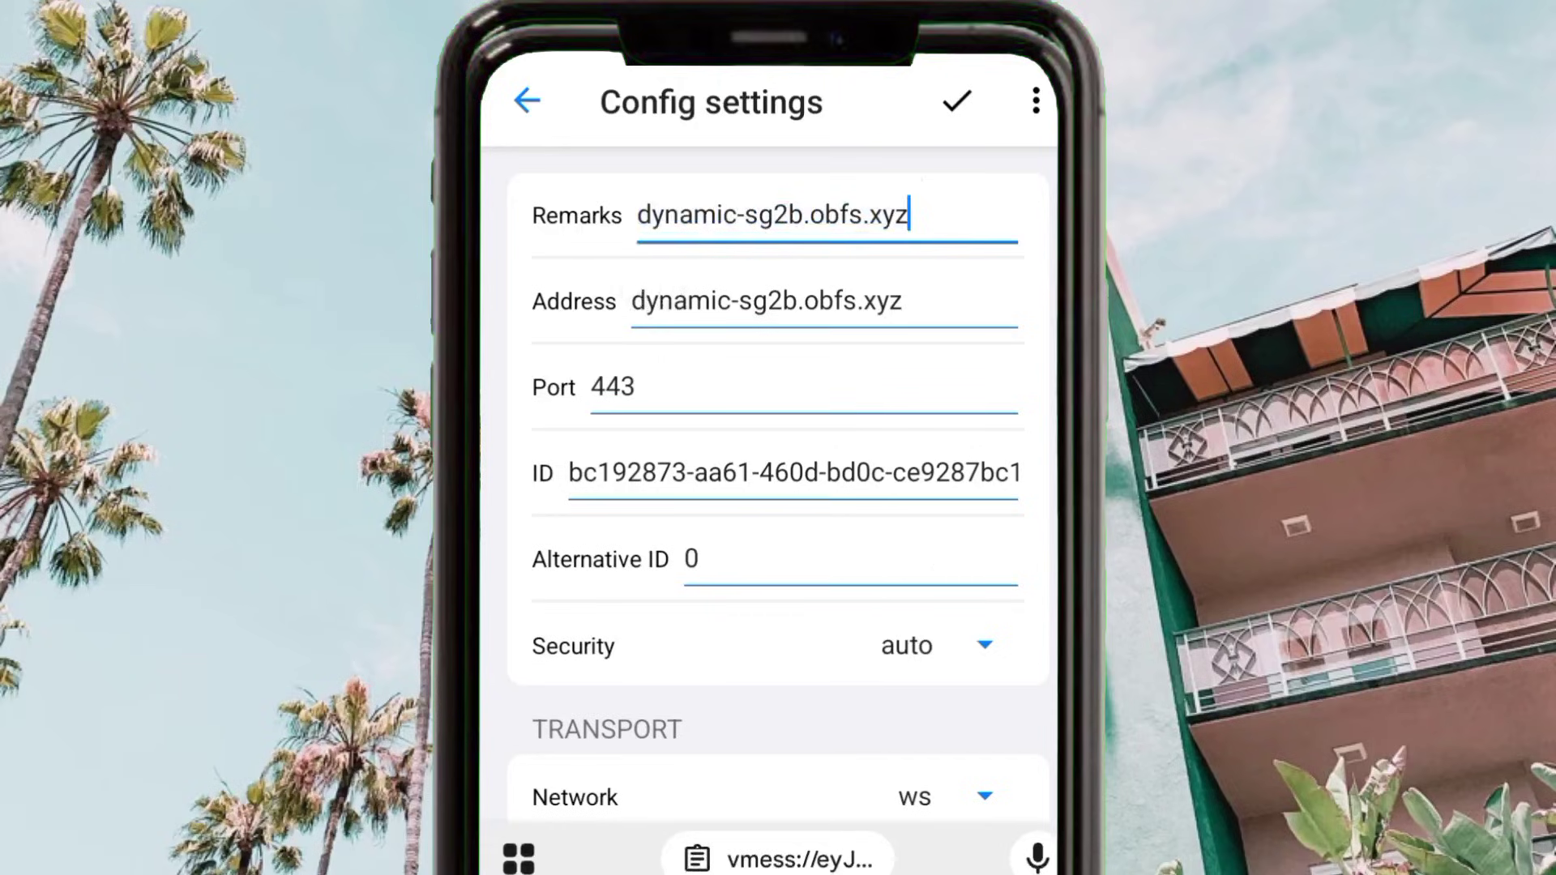
pyautogui.press('Escape')
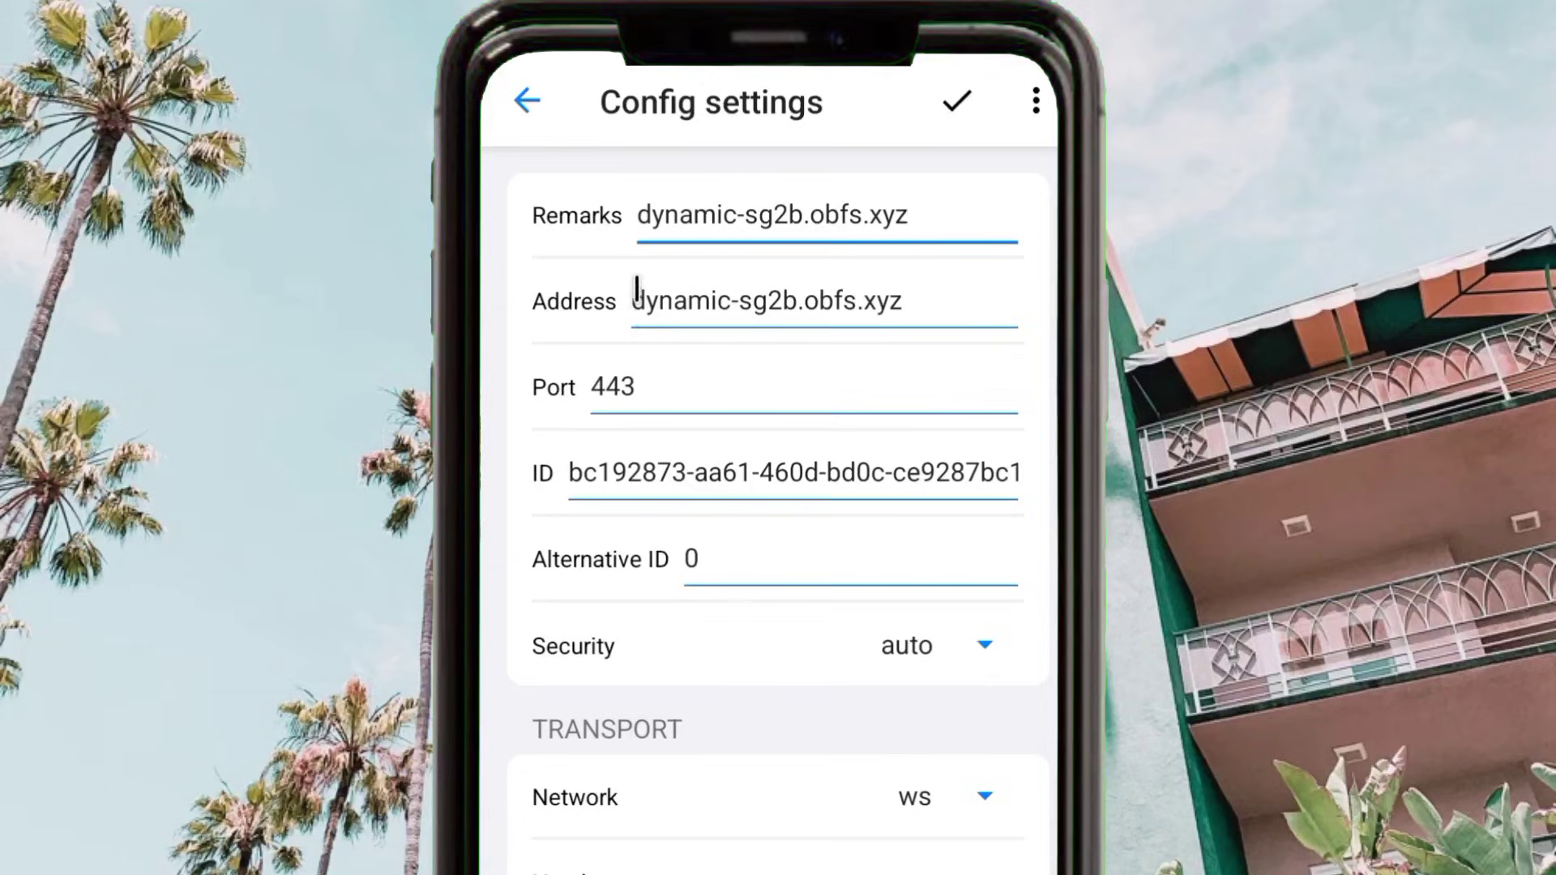
pyautogui.scroll(-2, 685, 361)
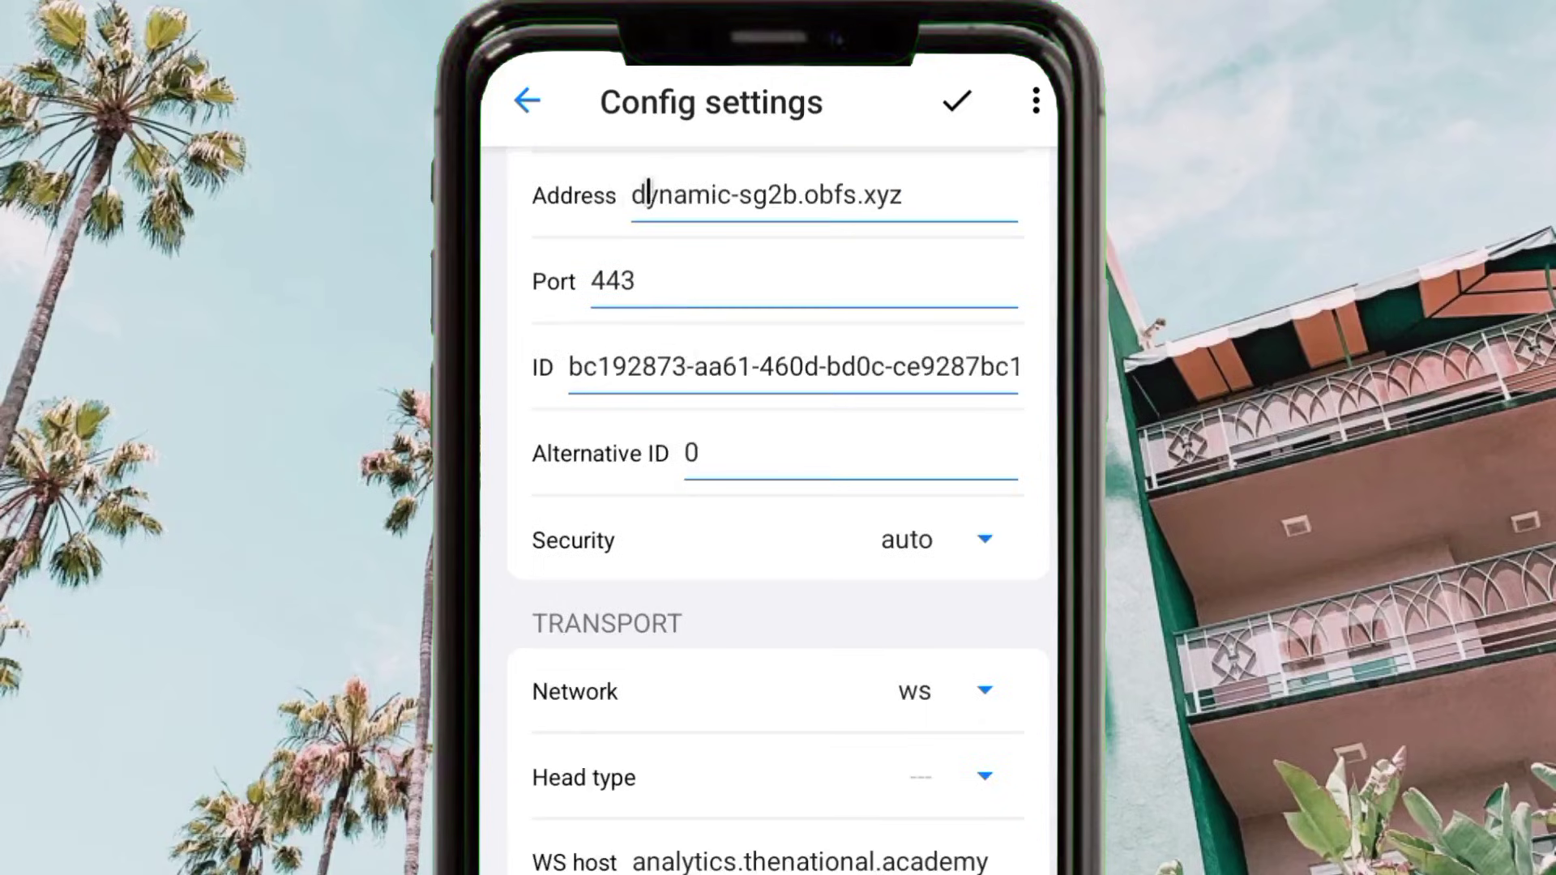
pyautogui.tripleClick(641, 198)
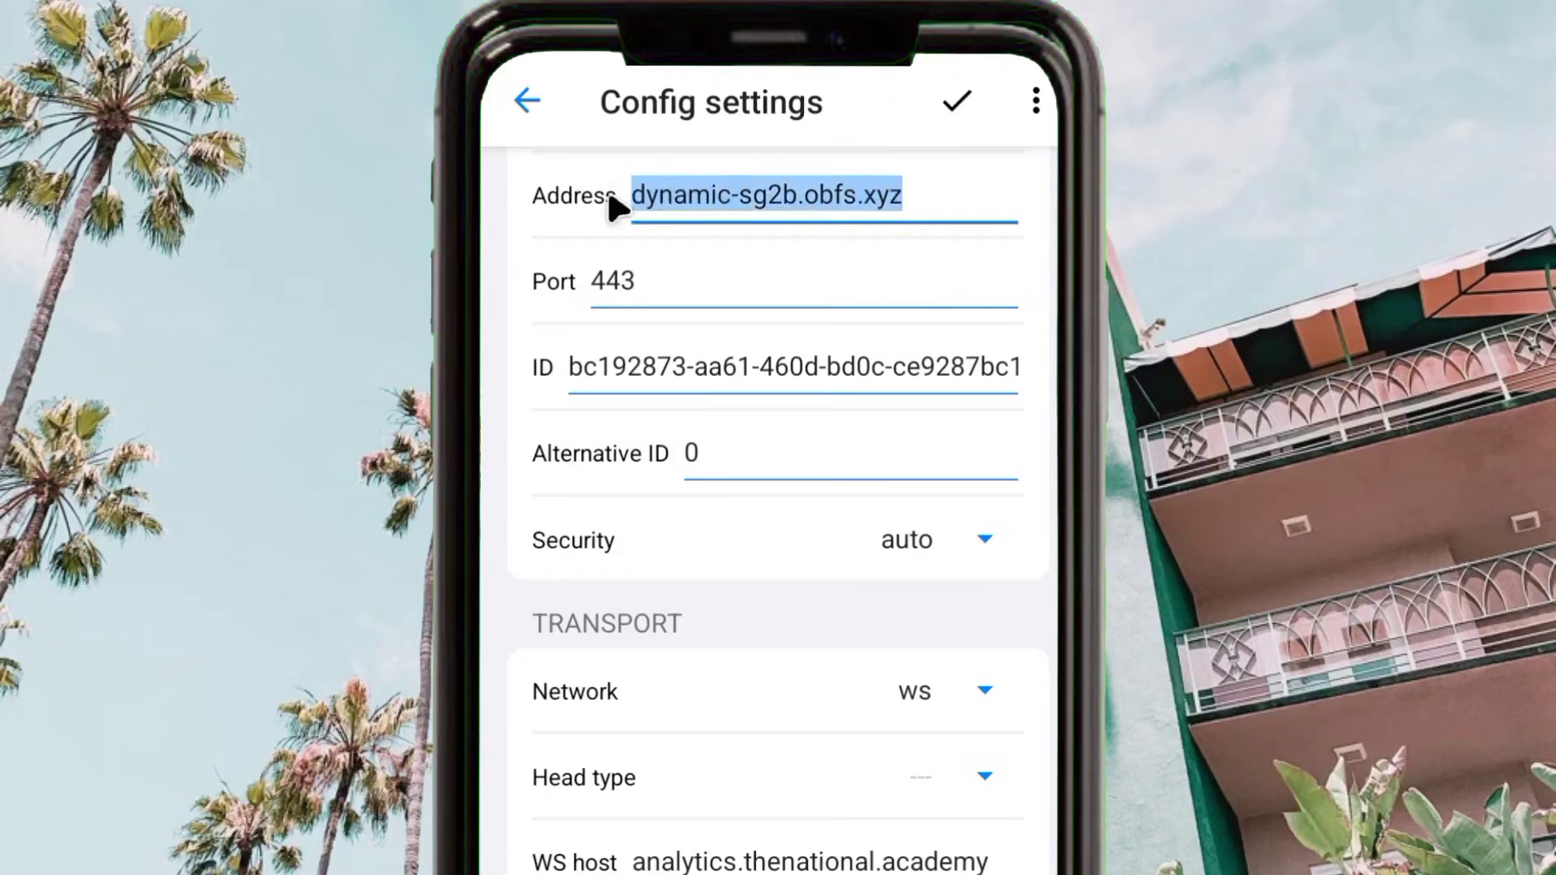
pyautogui.rightClick(779, 176)
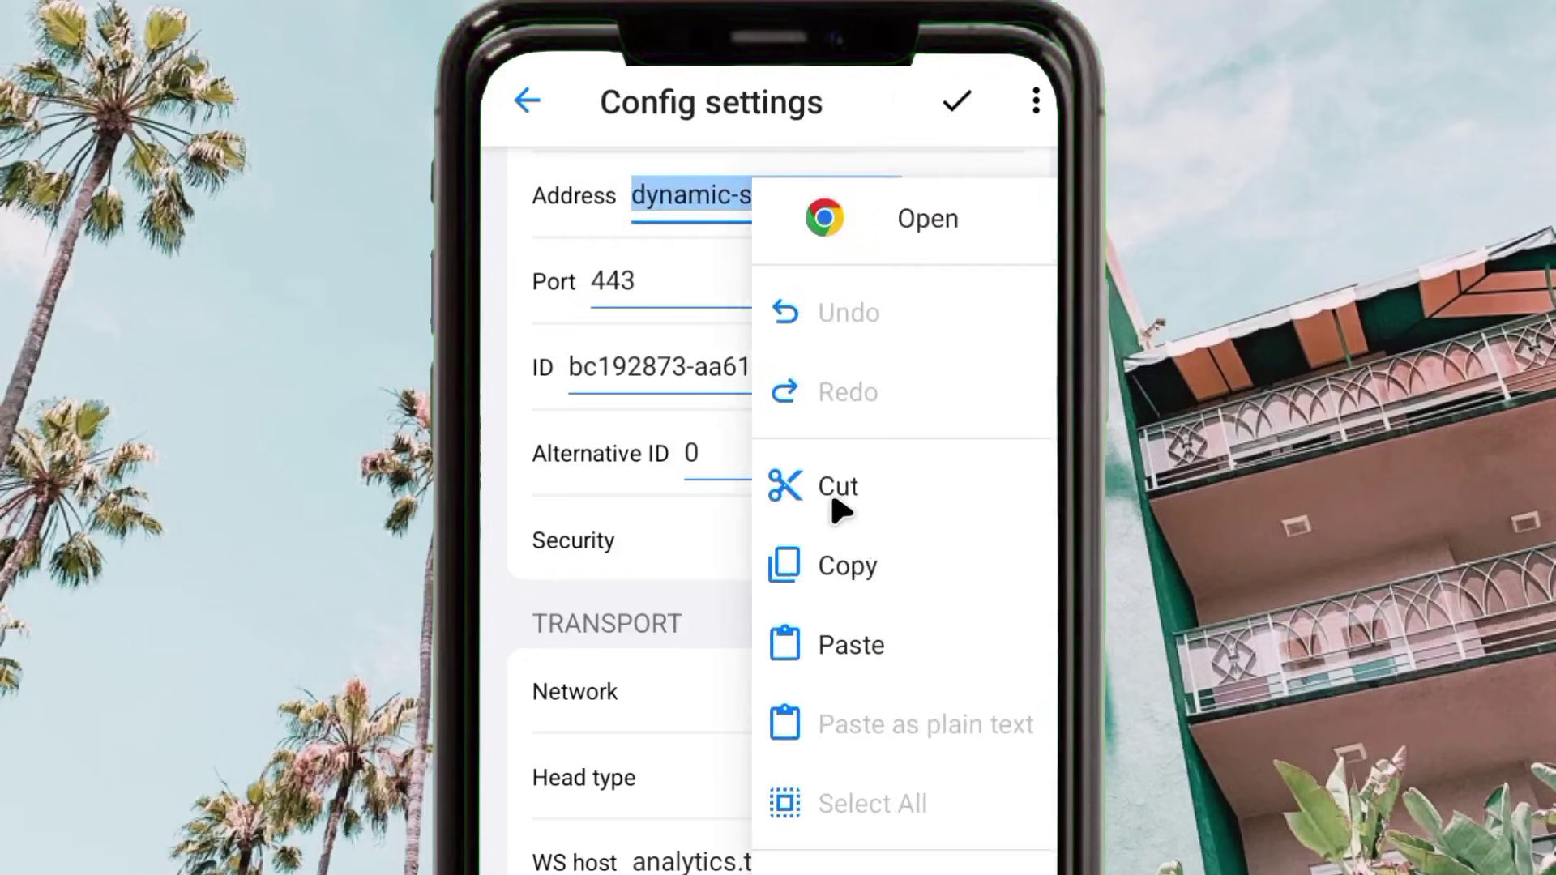
pyautogui.click(833, 497)
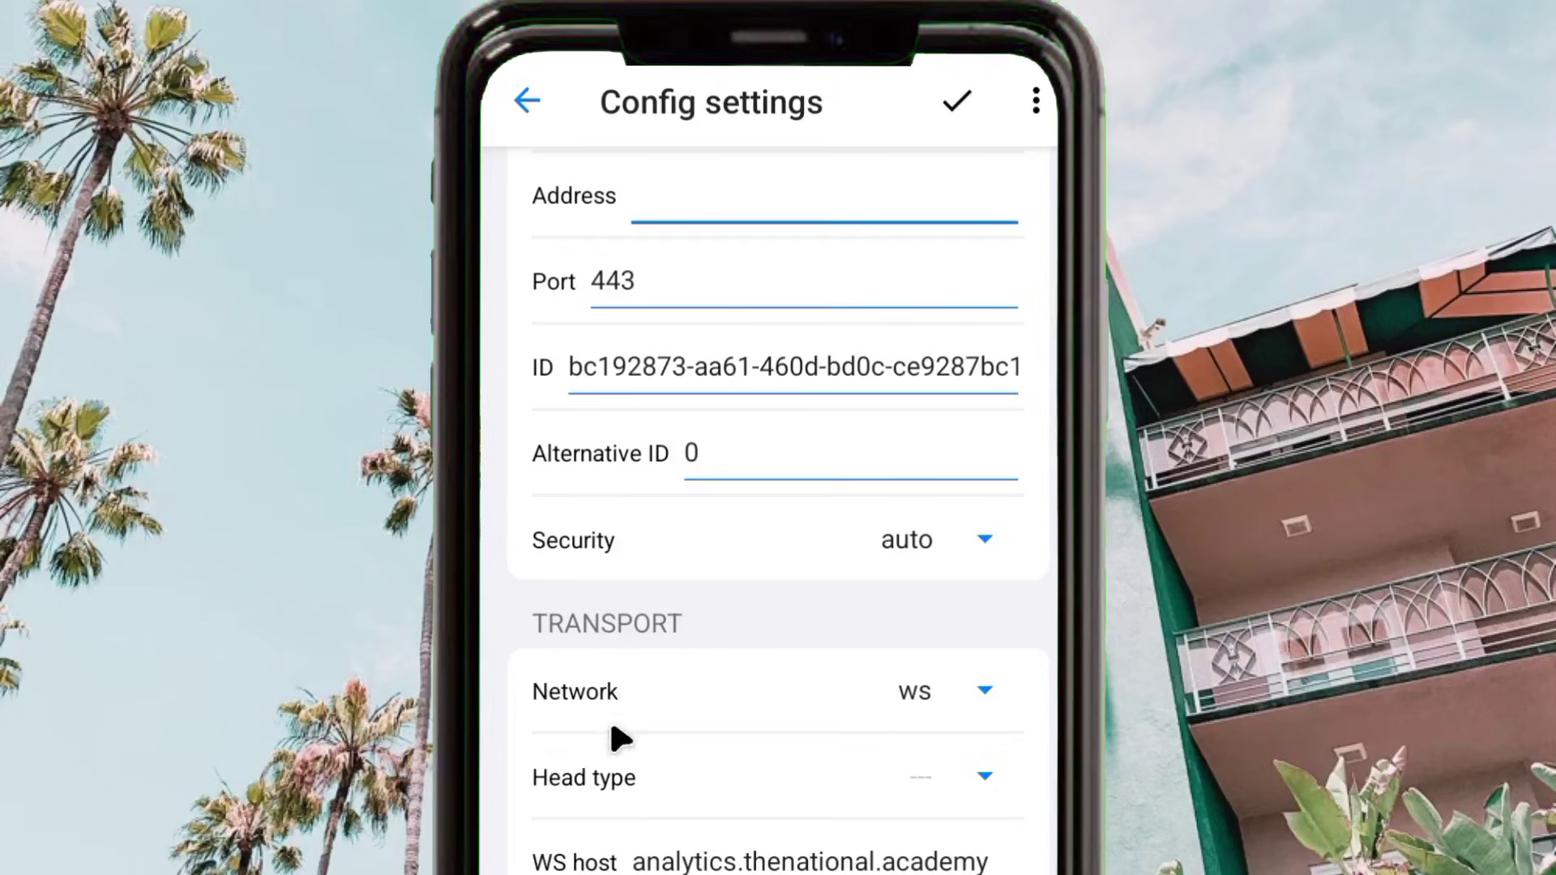
# Step: Replace the SNI value with dynamic-sg2b.obfs.xyz
pyautogui.scroll(-2, 635, 857)
pyautogui.scroll(-2, 778, 511)
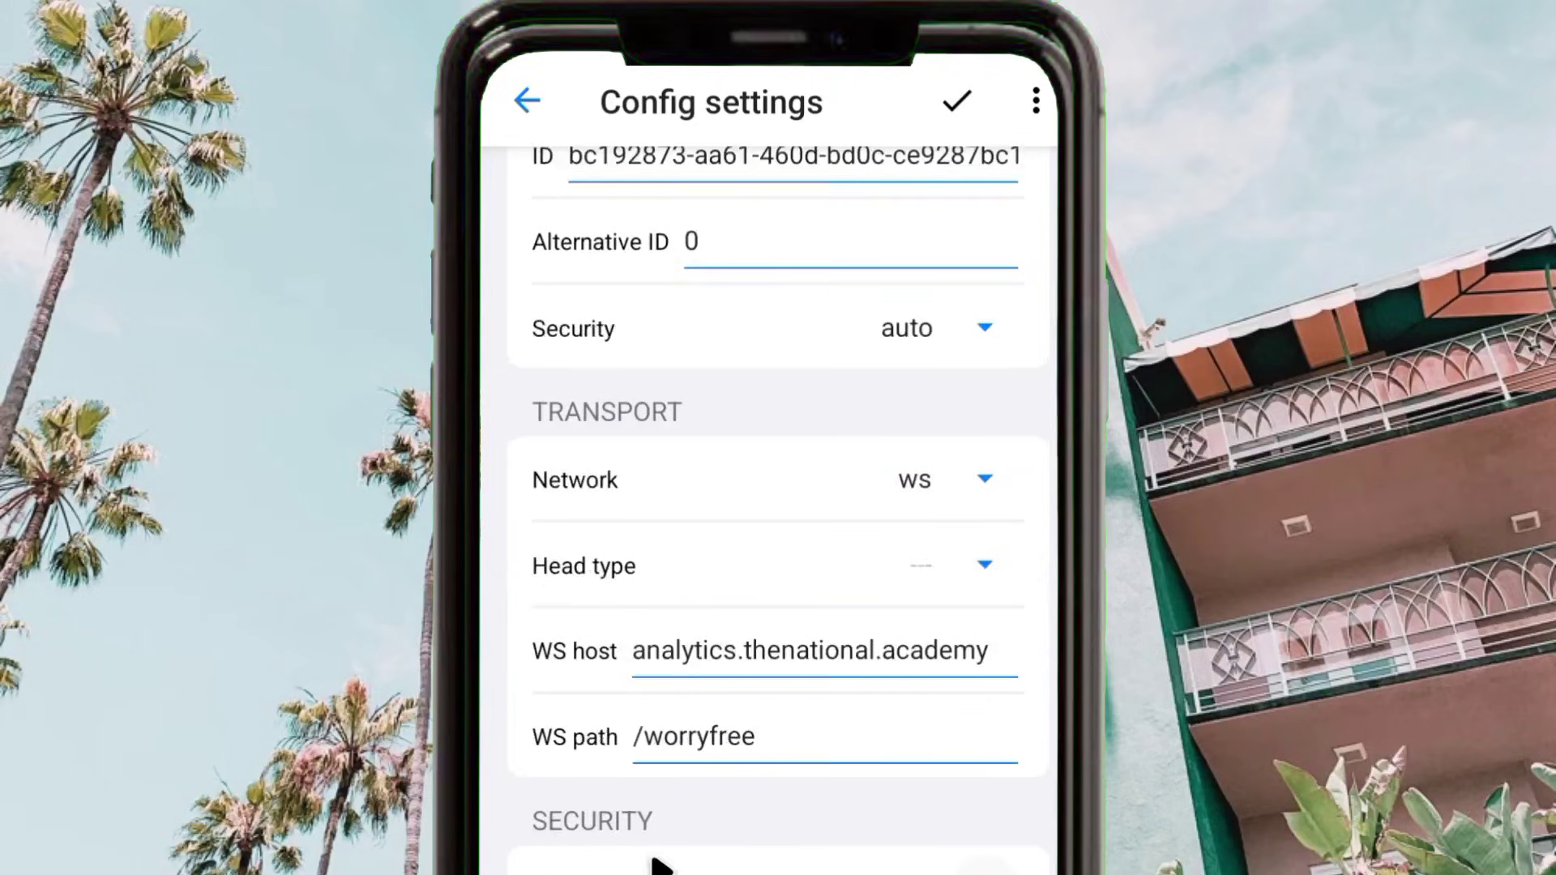
pyautogui.scroll(-2, 654, 864)
pyautogui.scroll(8, 658, 652)
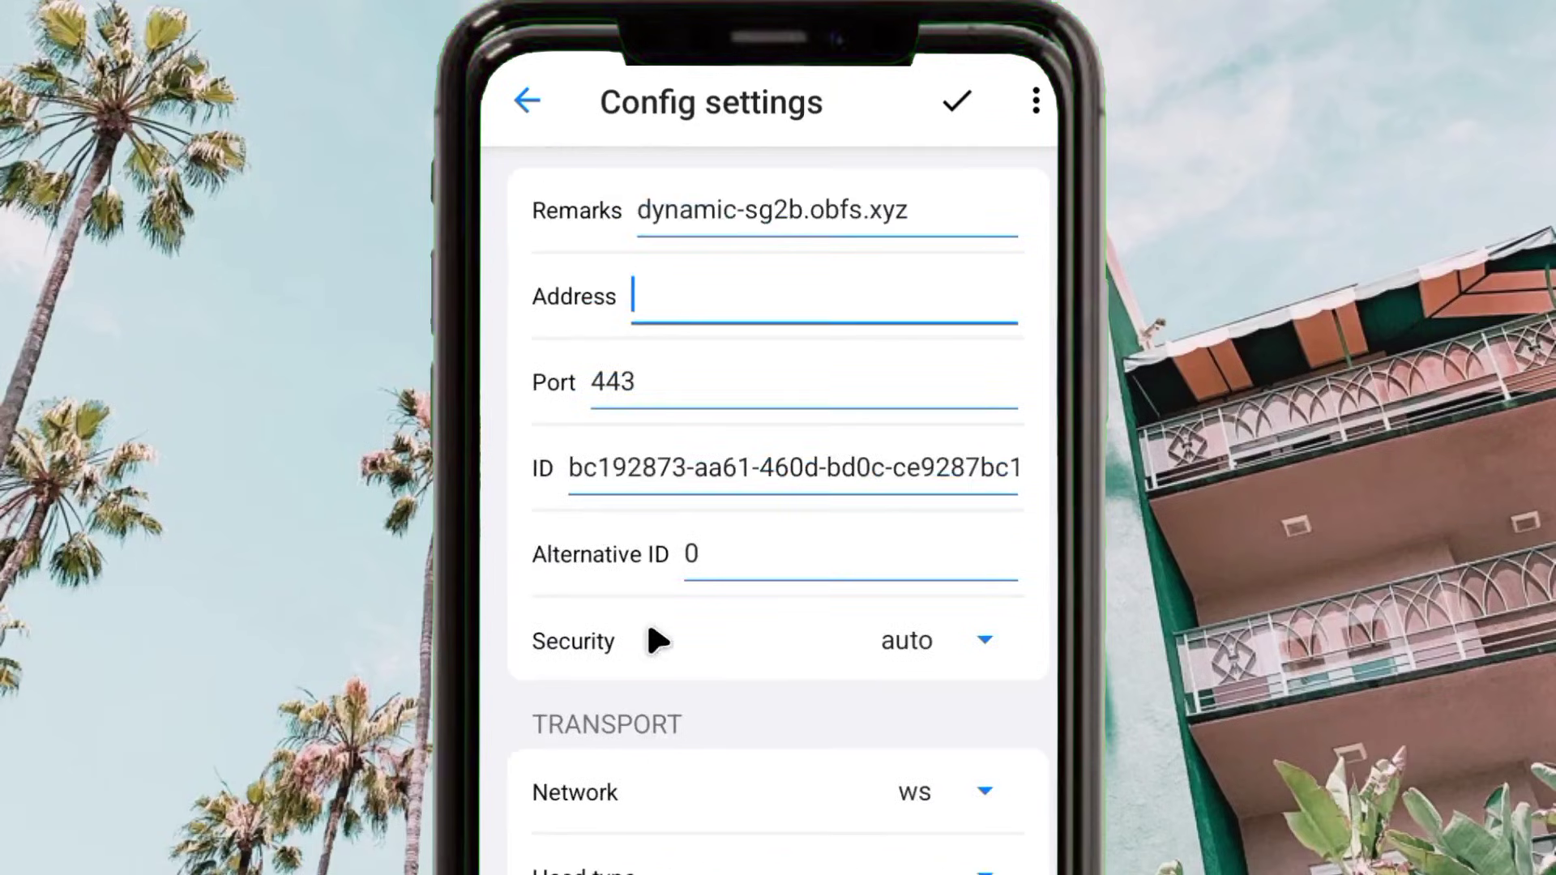
pyautogui.scroll(-2, 705, 616)
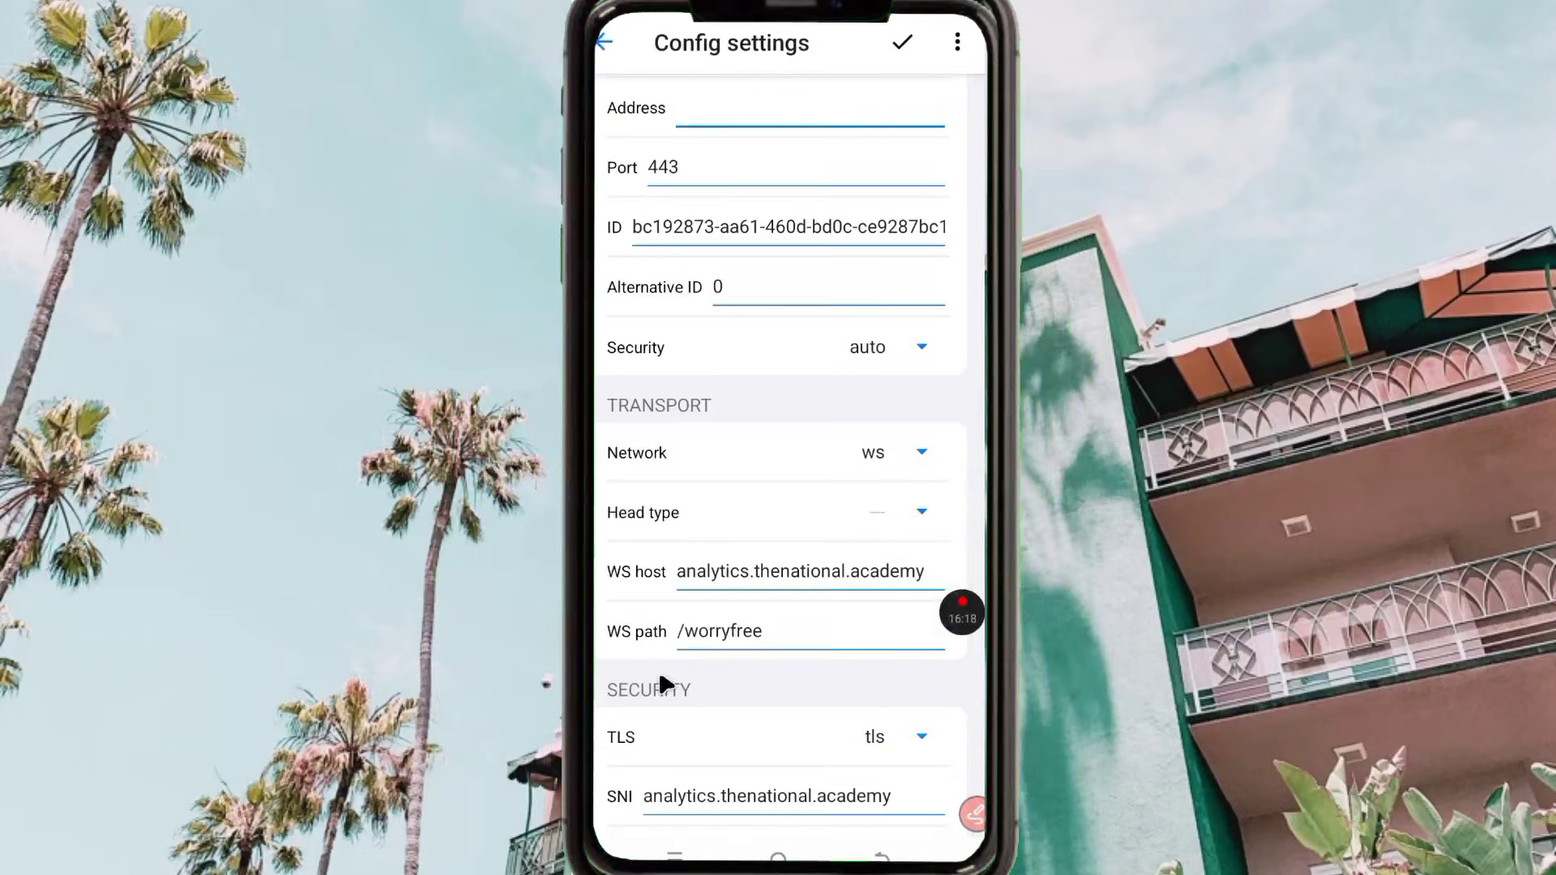
pyautogui.scroll(-1, 658, 787)
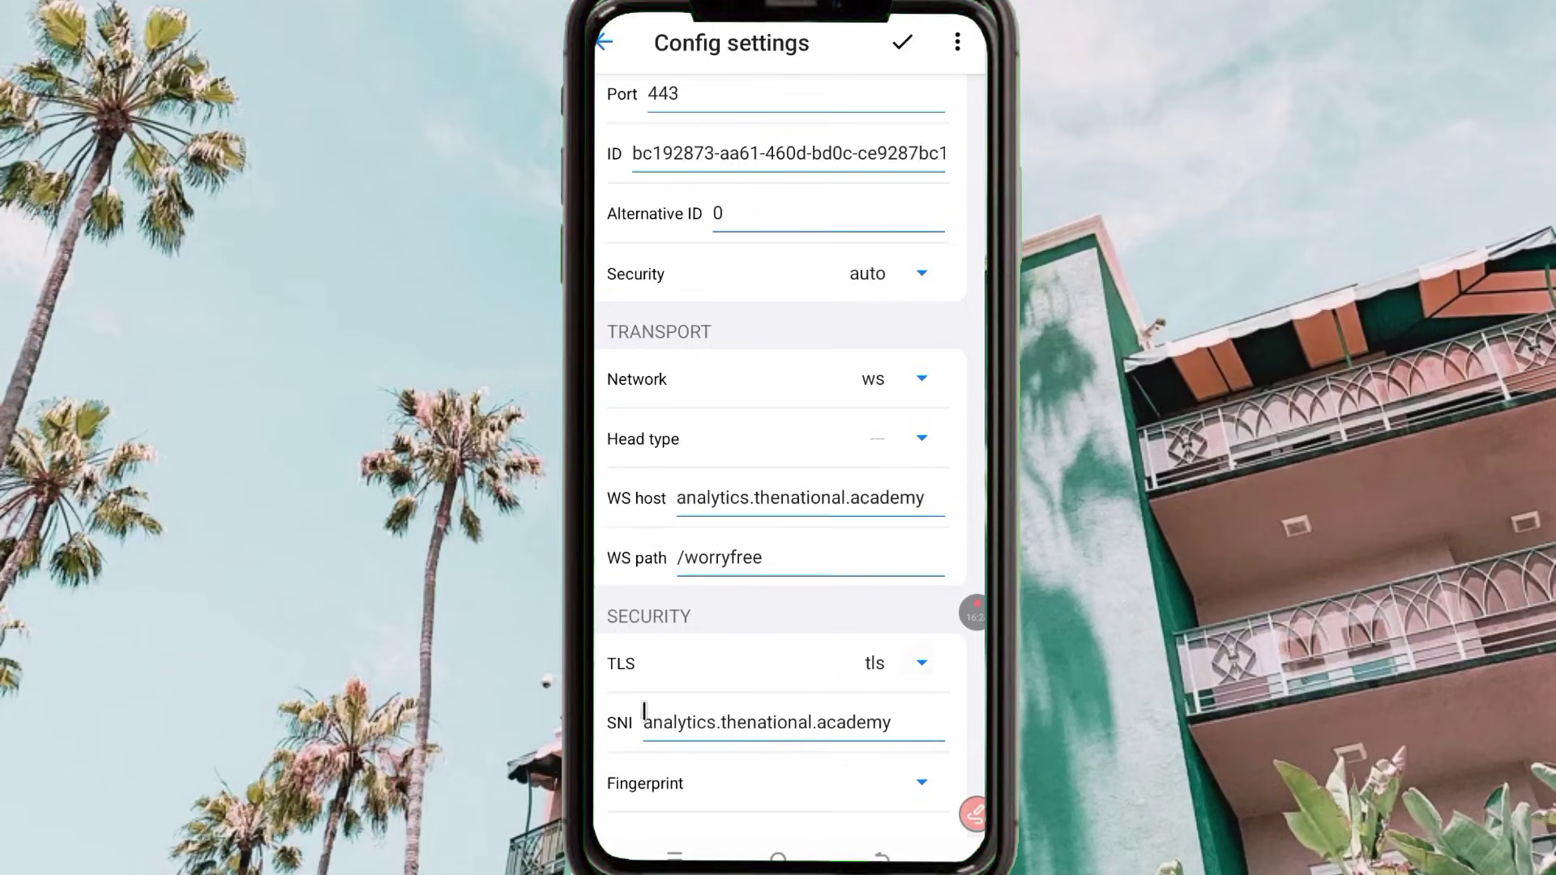
pyautogui.doubleClick(915, 737)
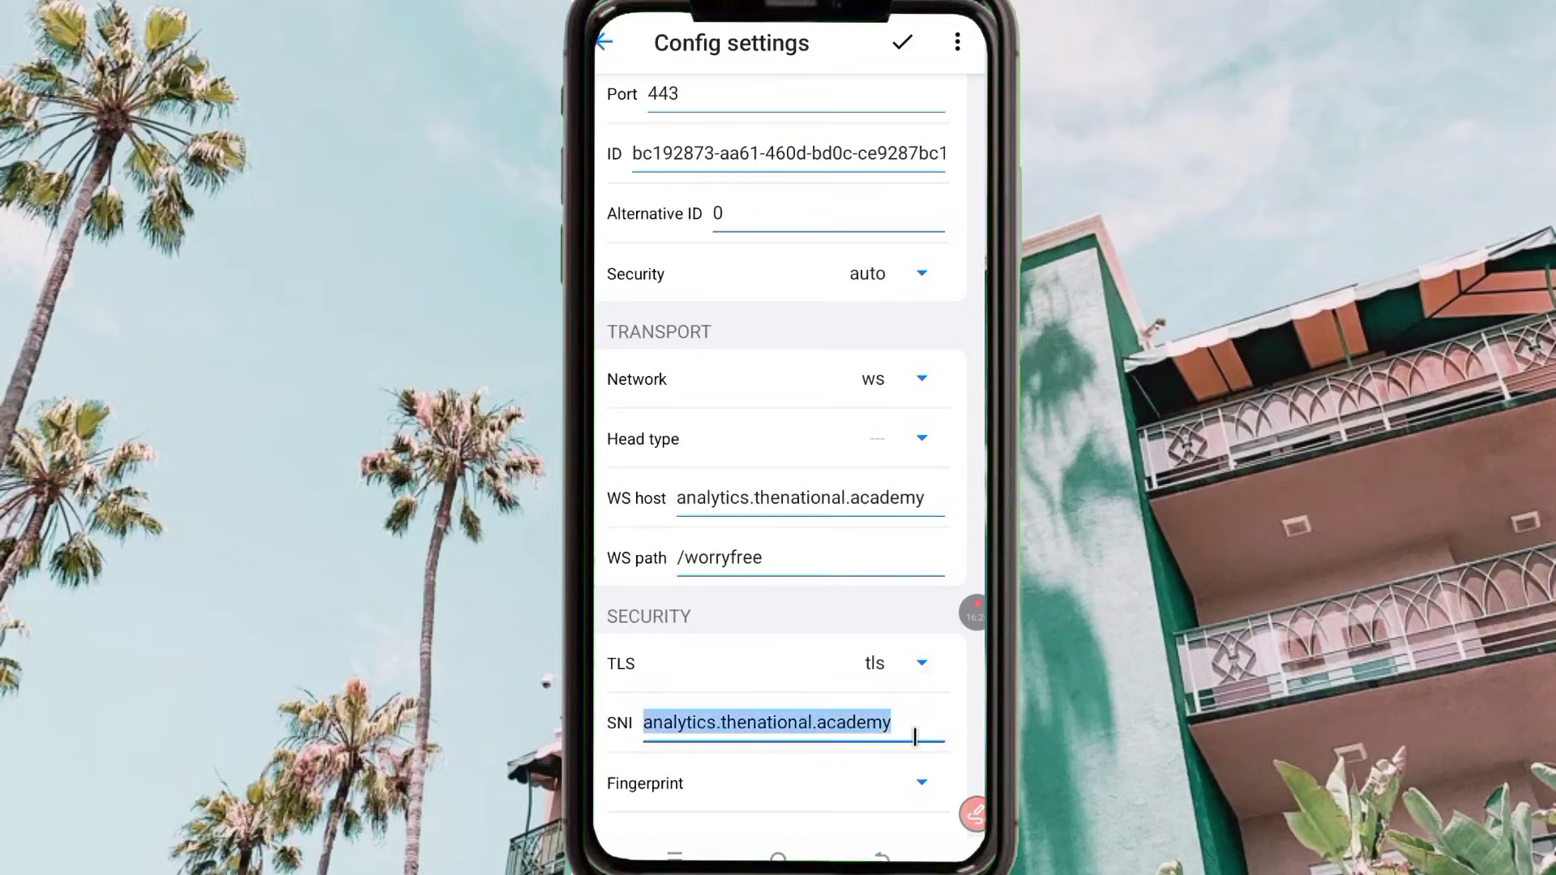
pyautogui.rightClick(787, 727)
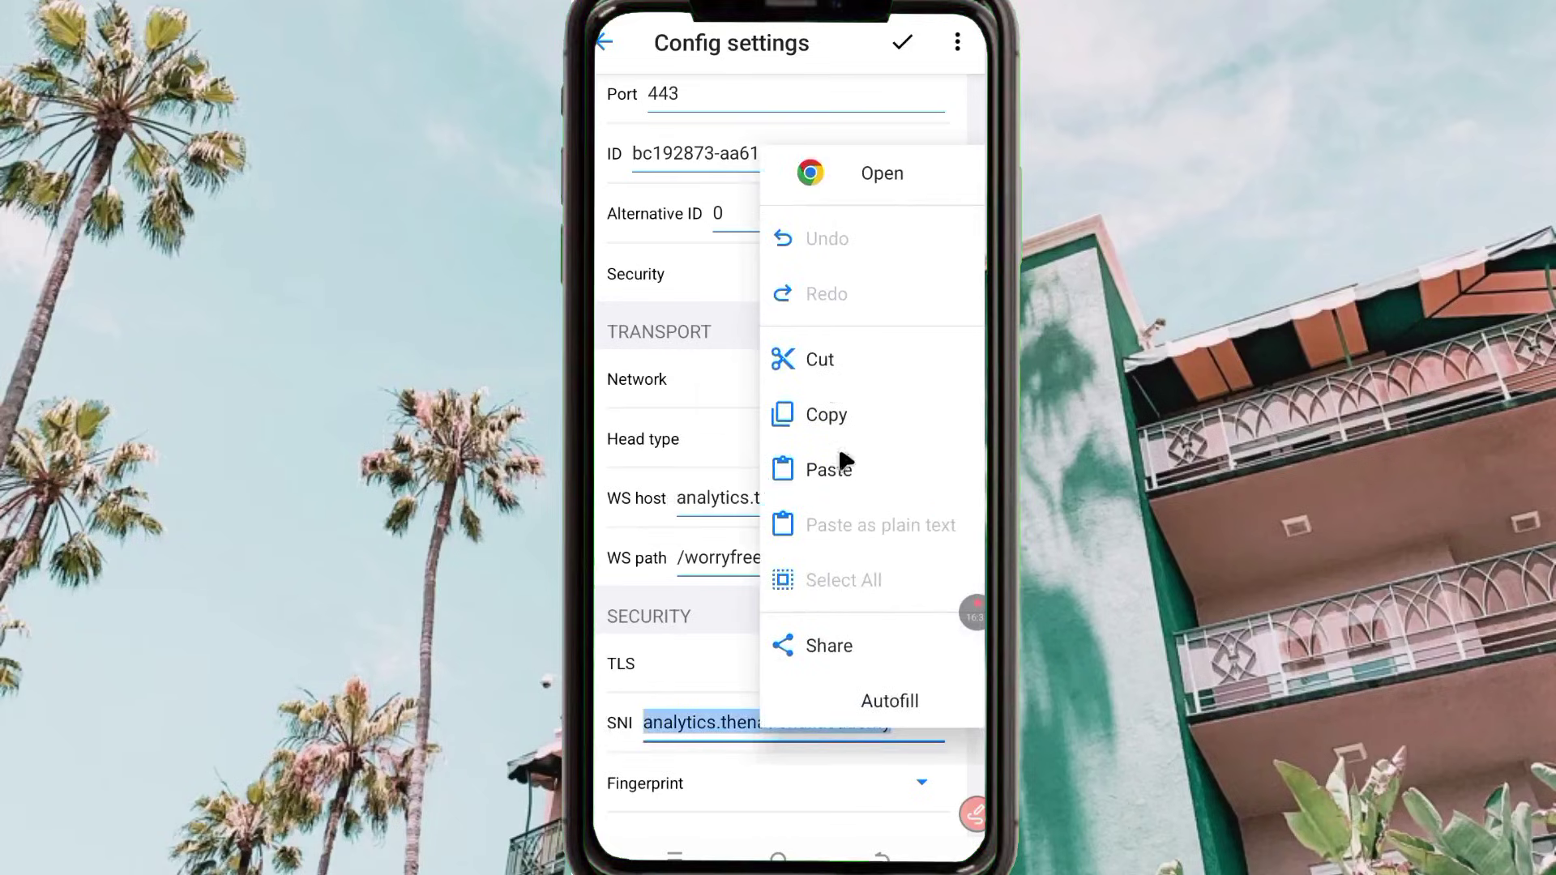
pyautogui.click(836, 474)
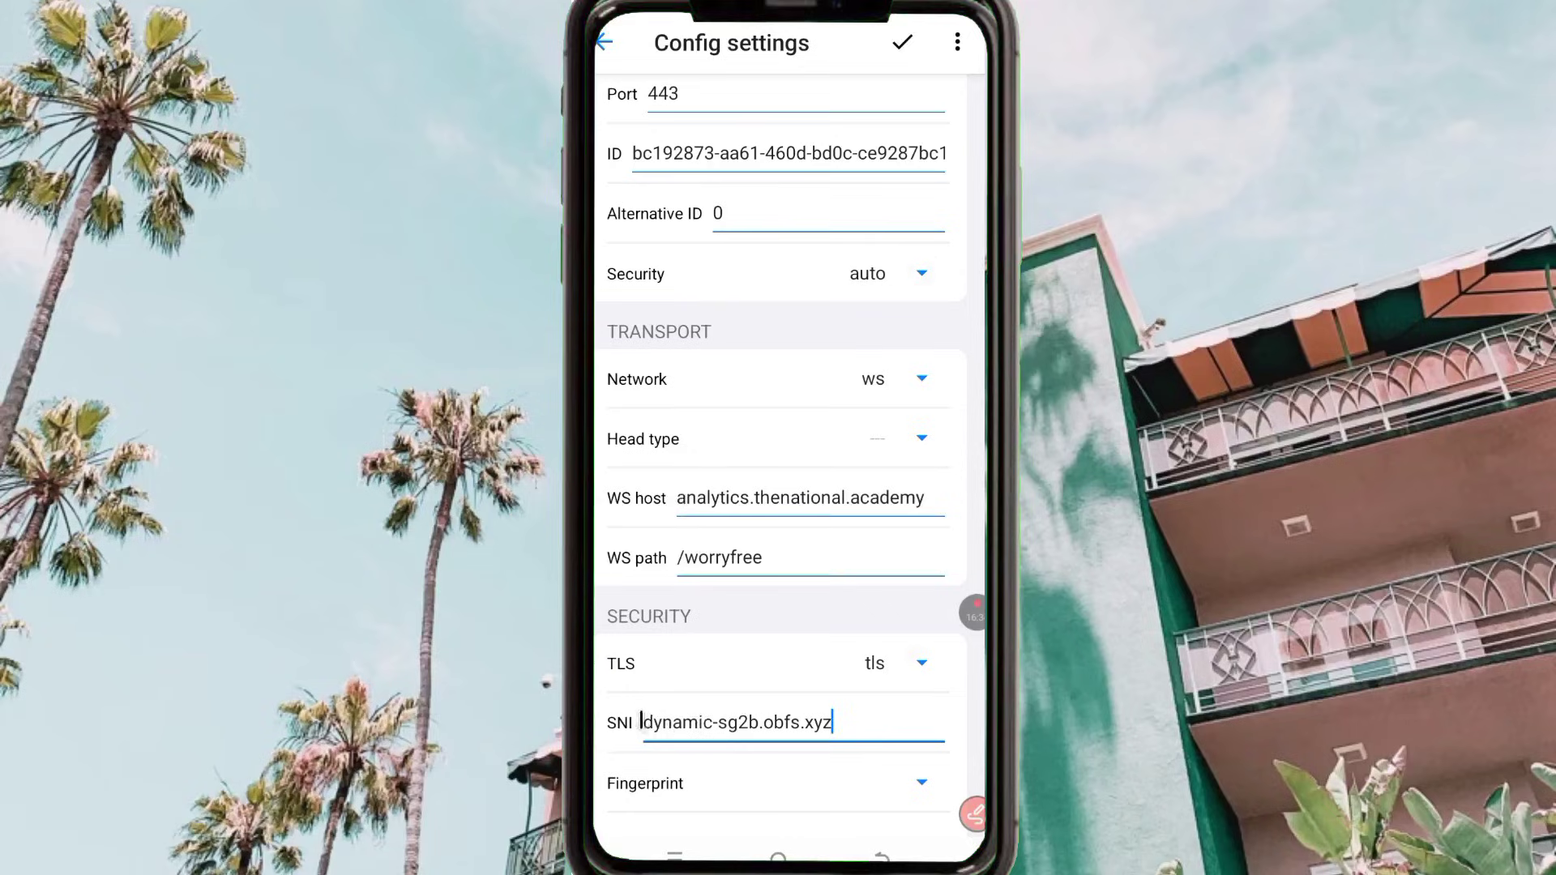
# Step: Move the WS host value analytics.thenational.academy into the empty Address field
pyautogui.doubleClick(927, 497)
pyautogui.rightClick(924, 497)
pyautogui.click(821, 500)
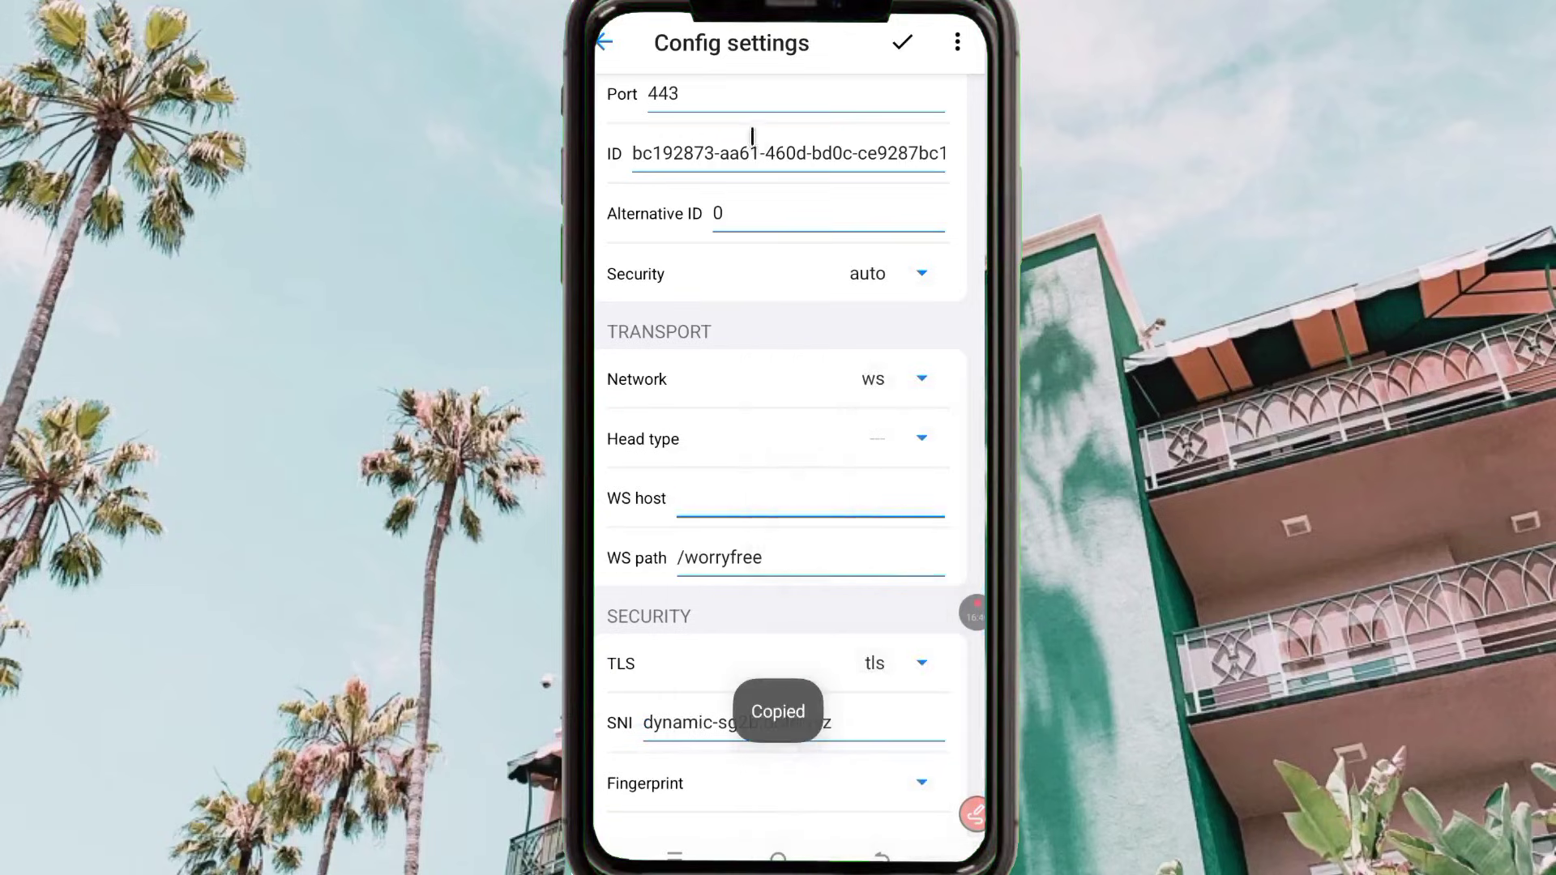
pyautogui.scroll(1, 750, 138)
pyautogui.scroll(1, 702, 166)
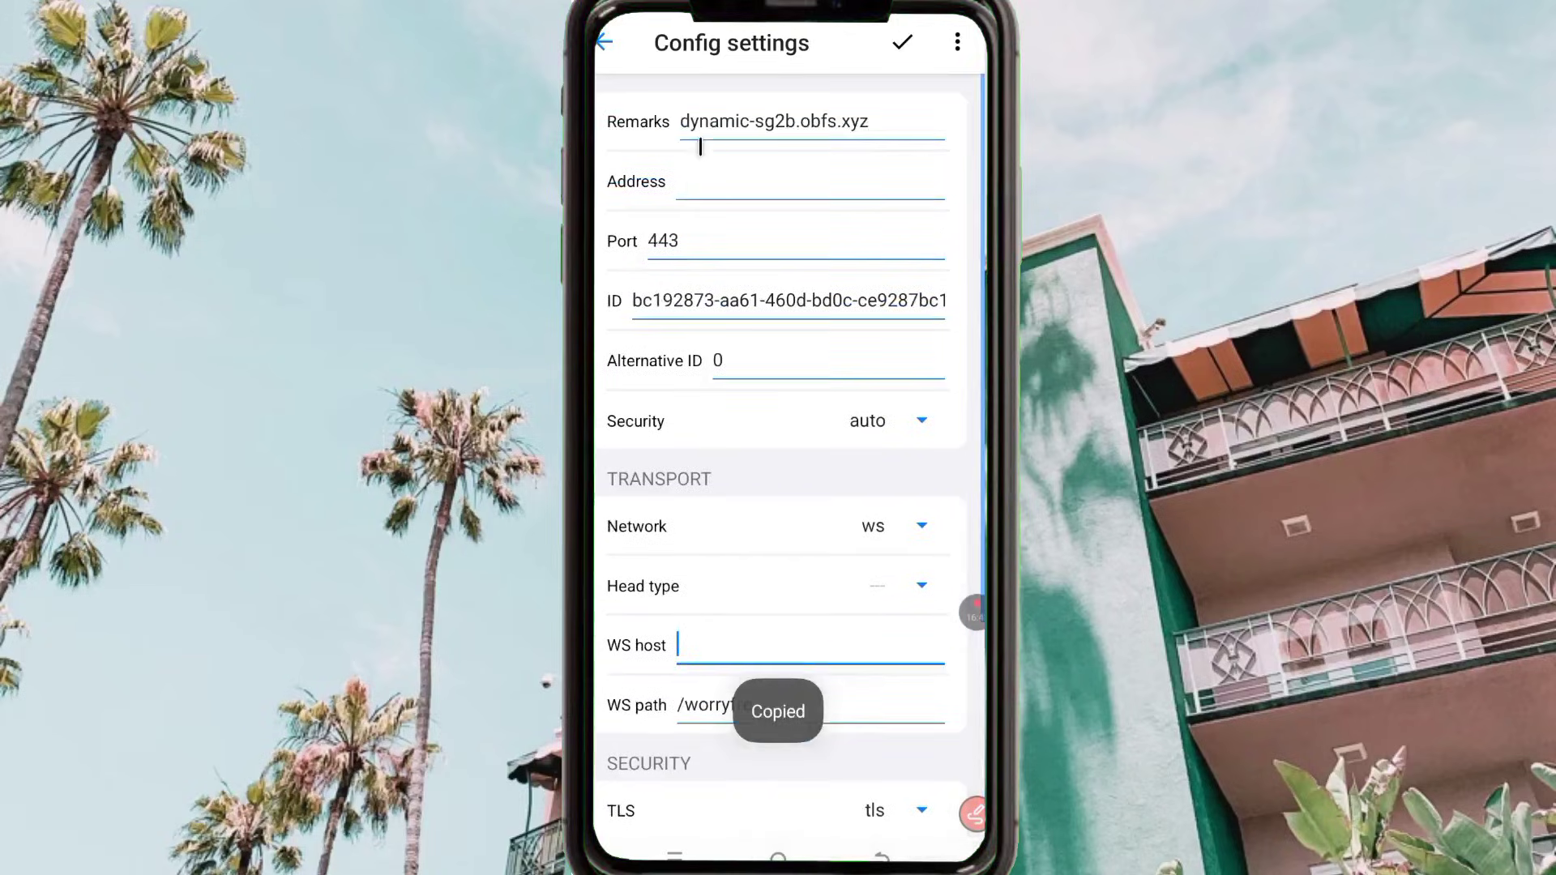
pyautogui.rightClick(697, 189)
pyautogui.click(786, 516)
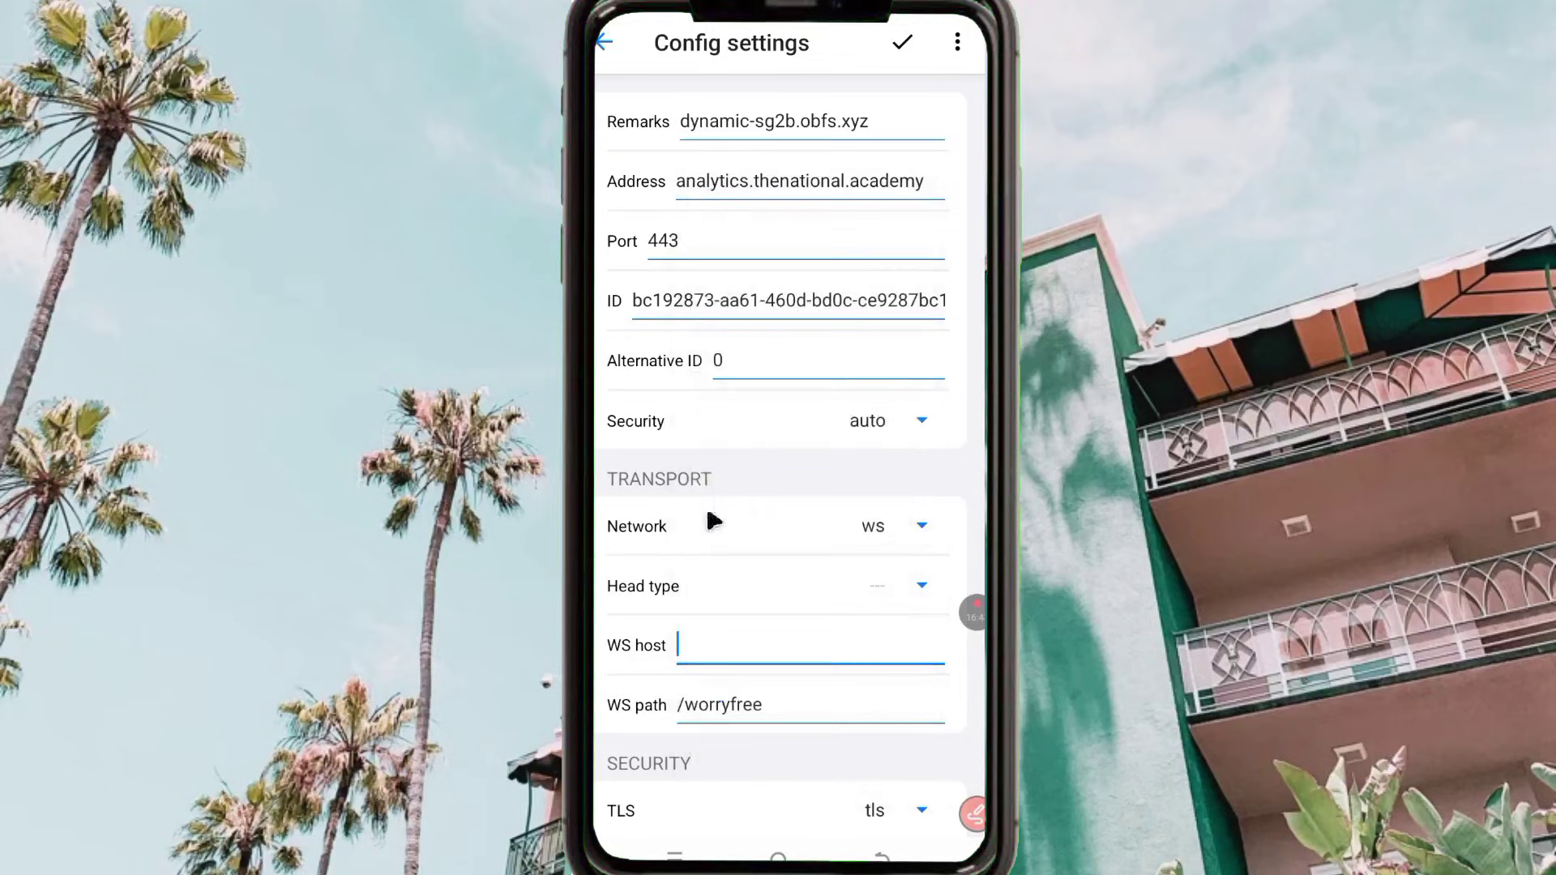
# Step: Copy the SNI value dynamic-sg2b.obfs.xyz into the empty WS host field
pyautogui.scroll(-1, 694, 649)
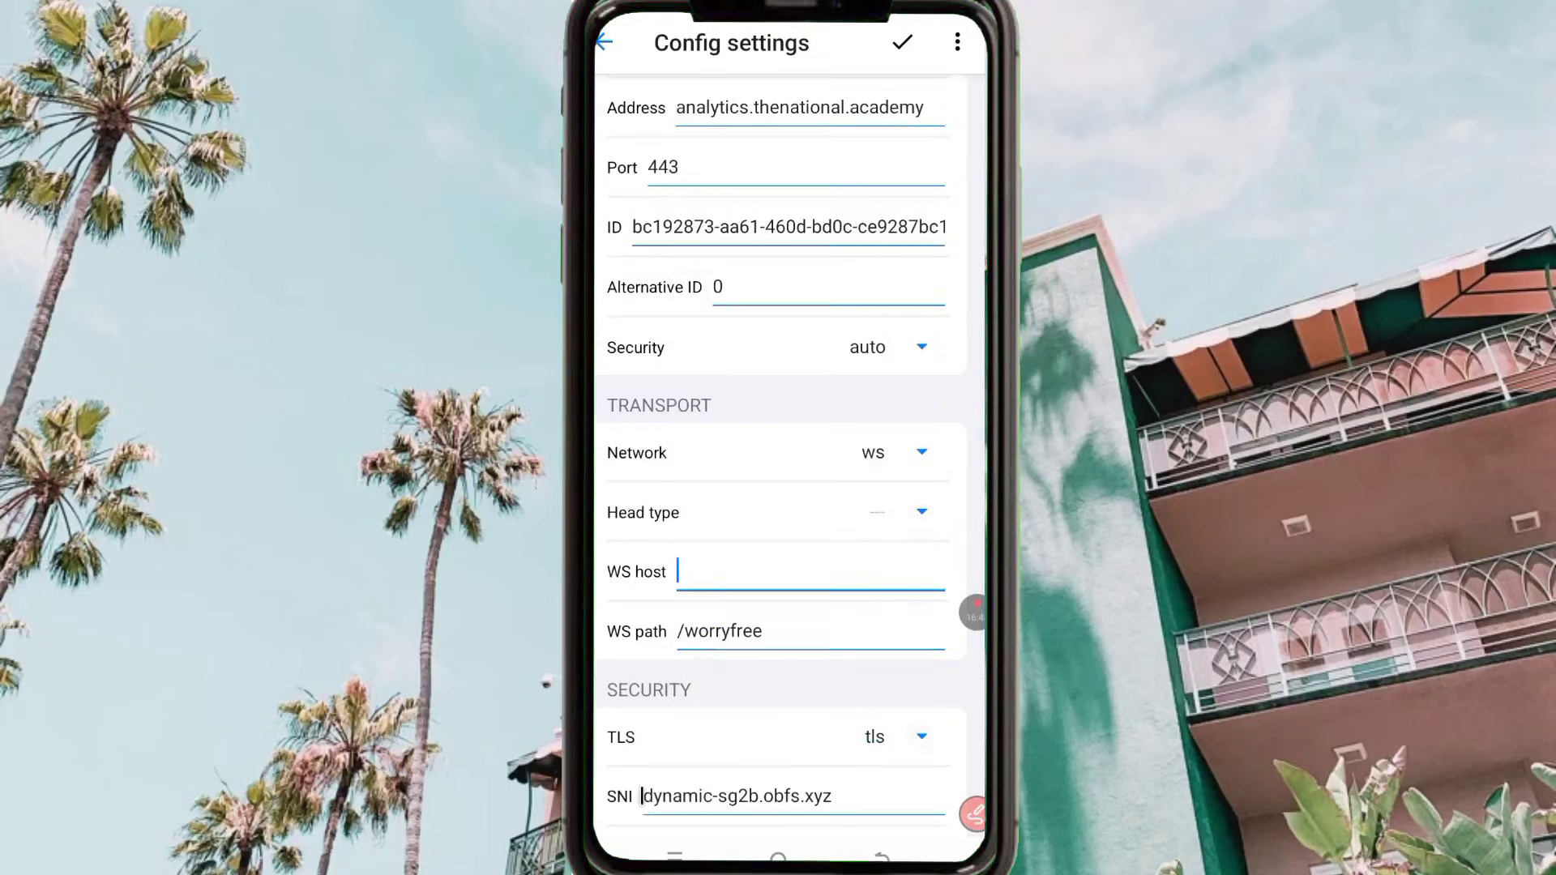
pyautogui.moveTo(642, 796); pyautogui.dragTo(671, 817)
pyautogui.click(844, 799)
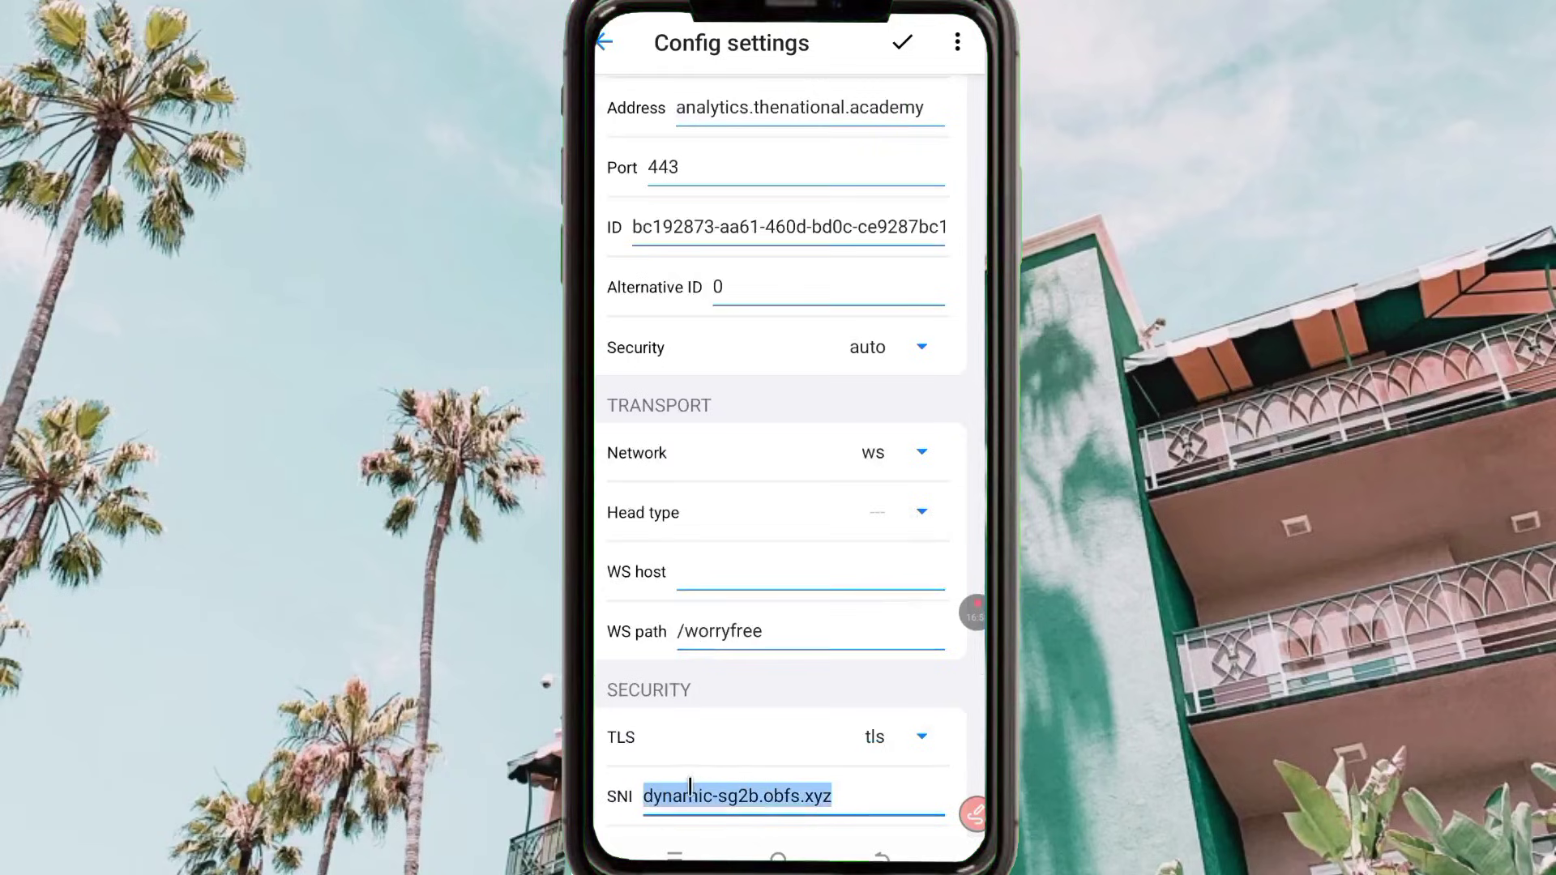
pyautogui.rightClick(690, 787)
pyautogui.click(757, 475)
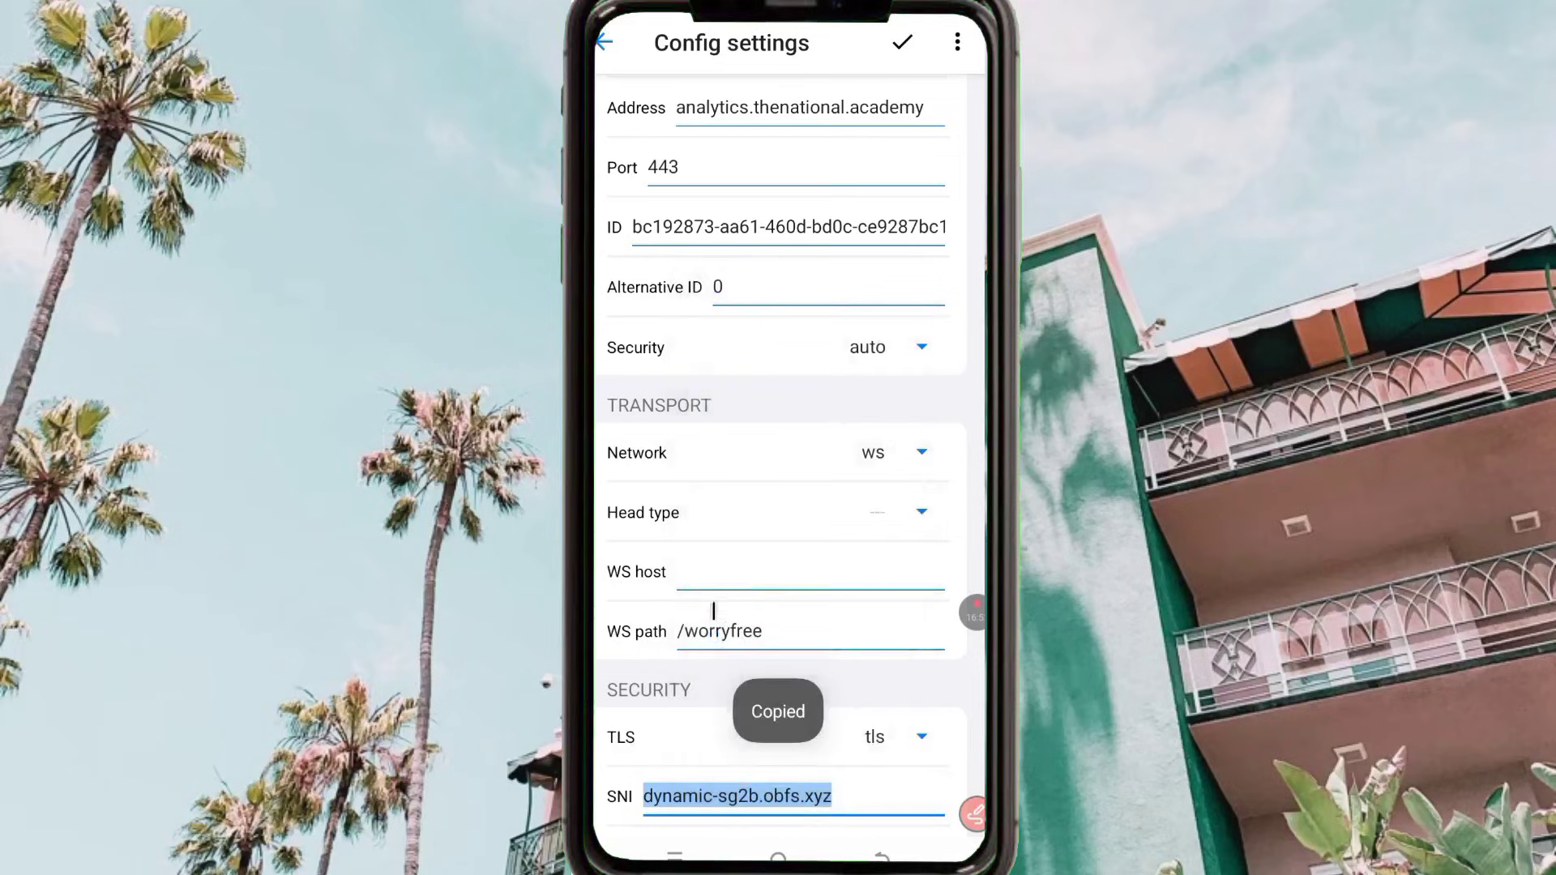
pyautogui.rightClick(700, 573)
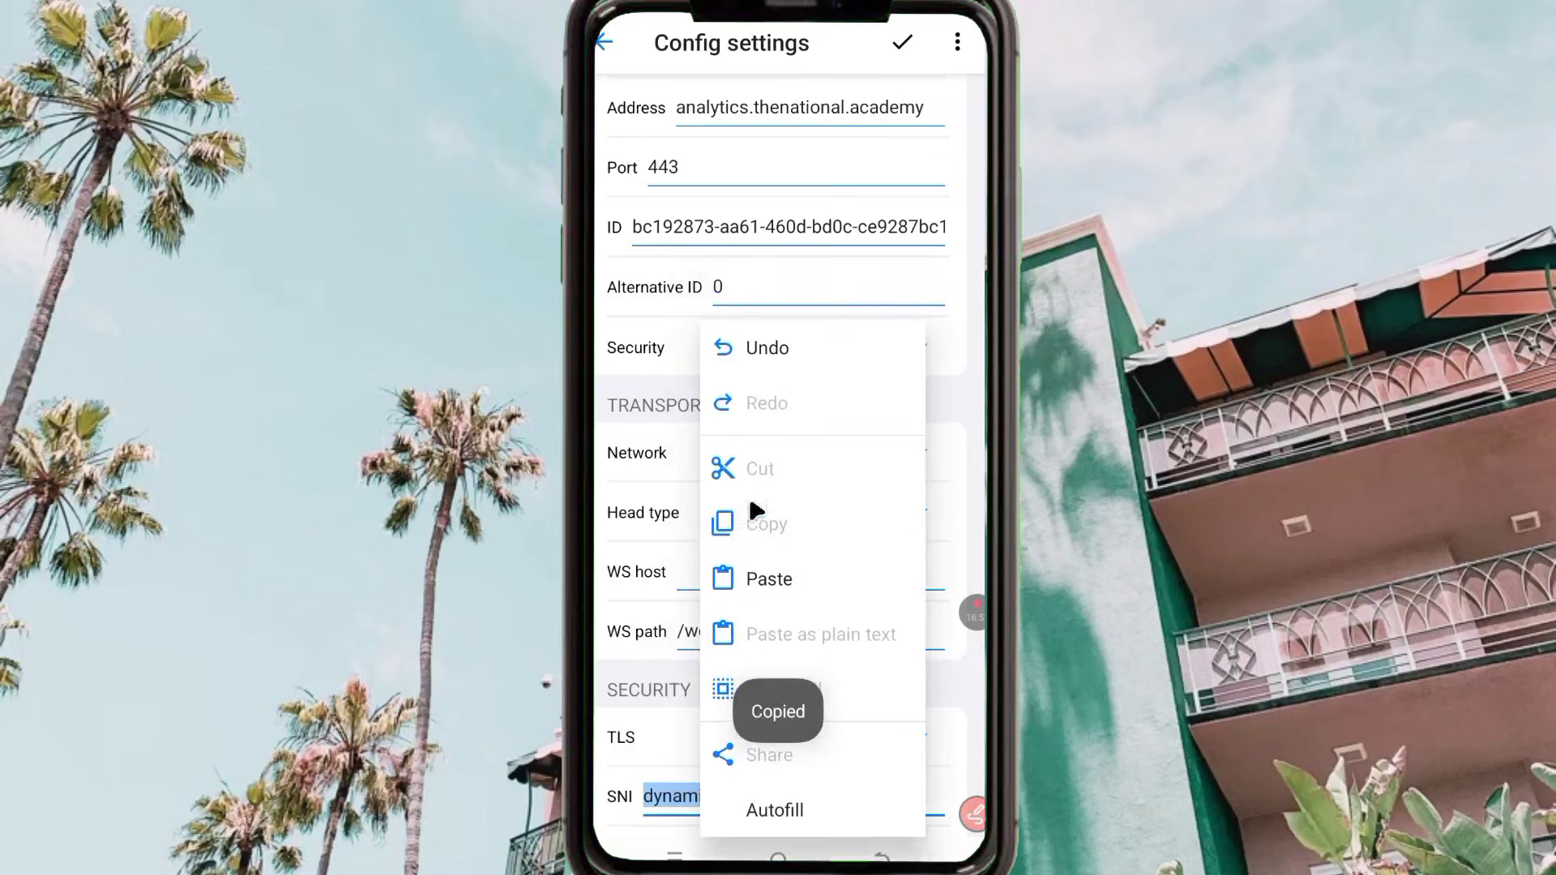
pyautogui.click(777, 580)
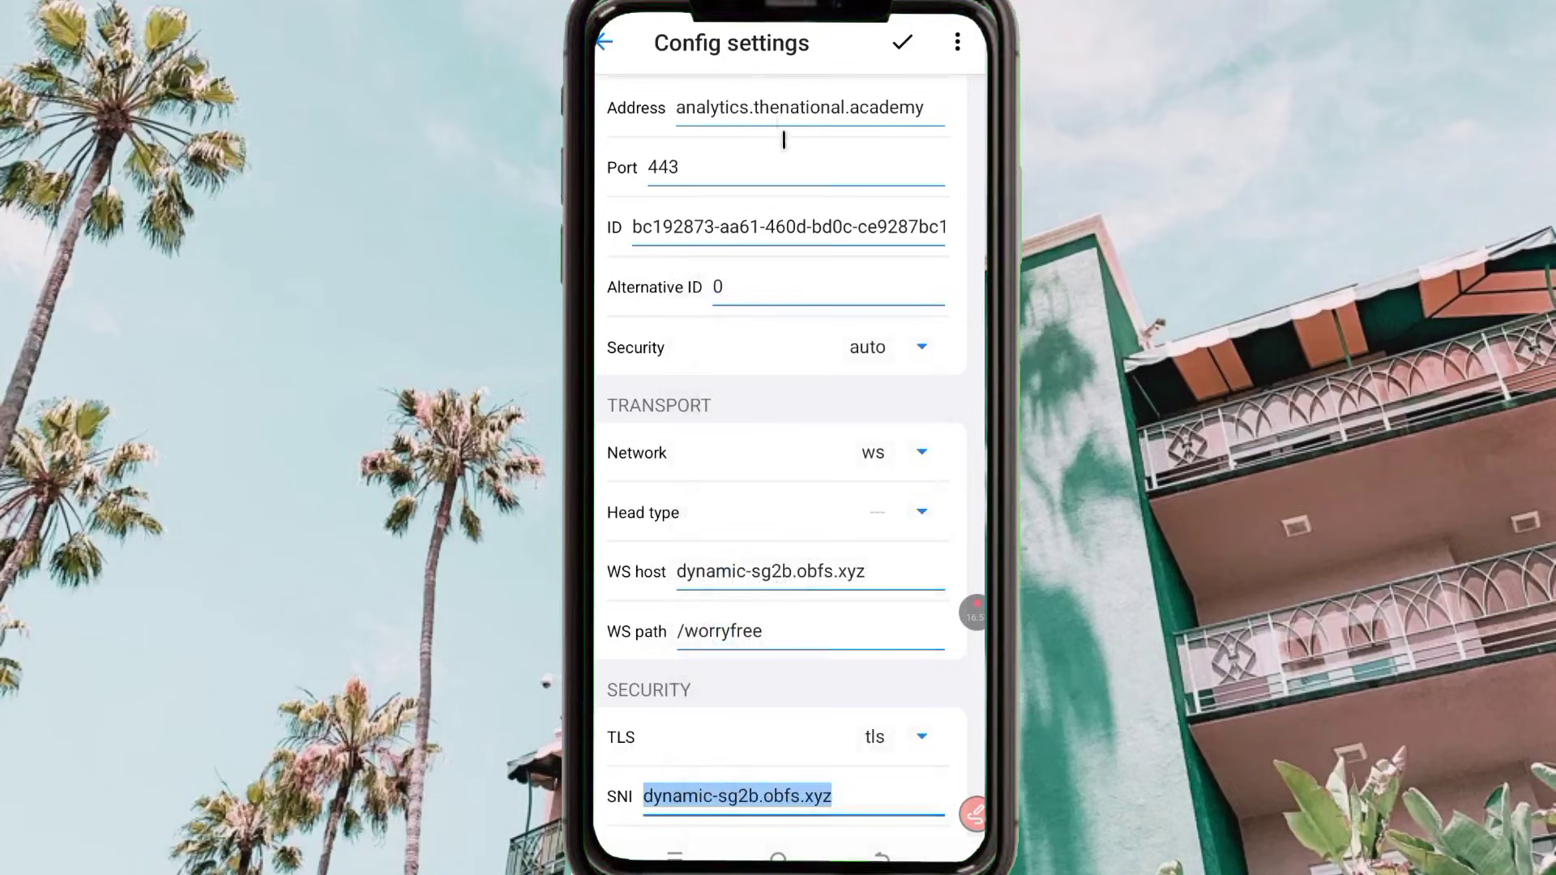
pyautogui.scroll(1, 735, 378)
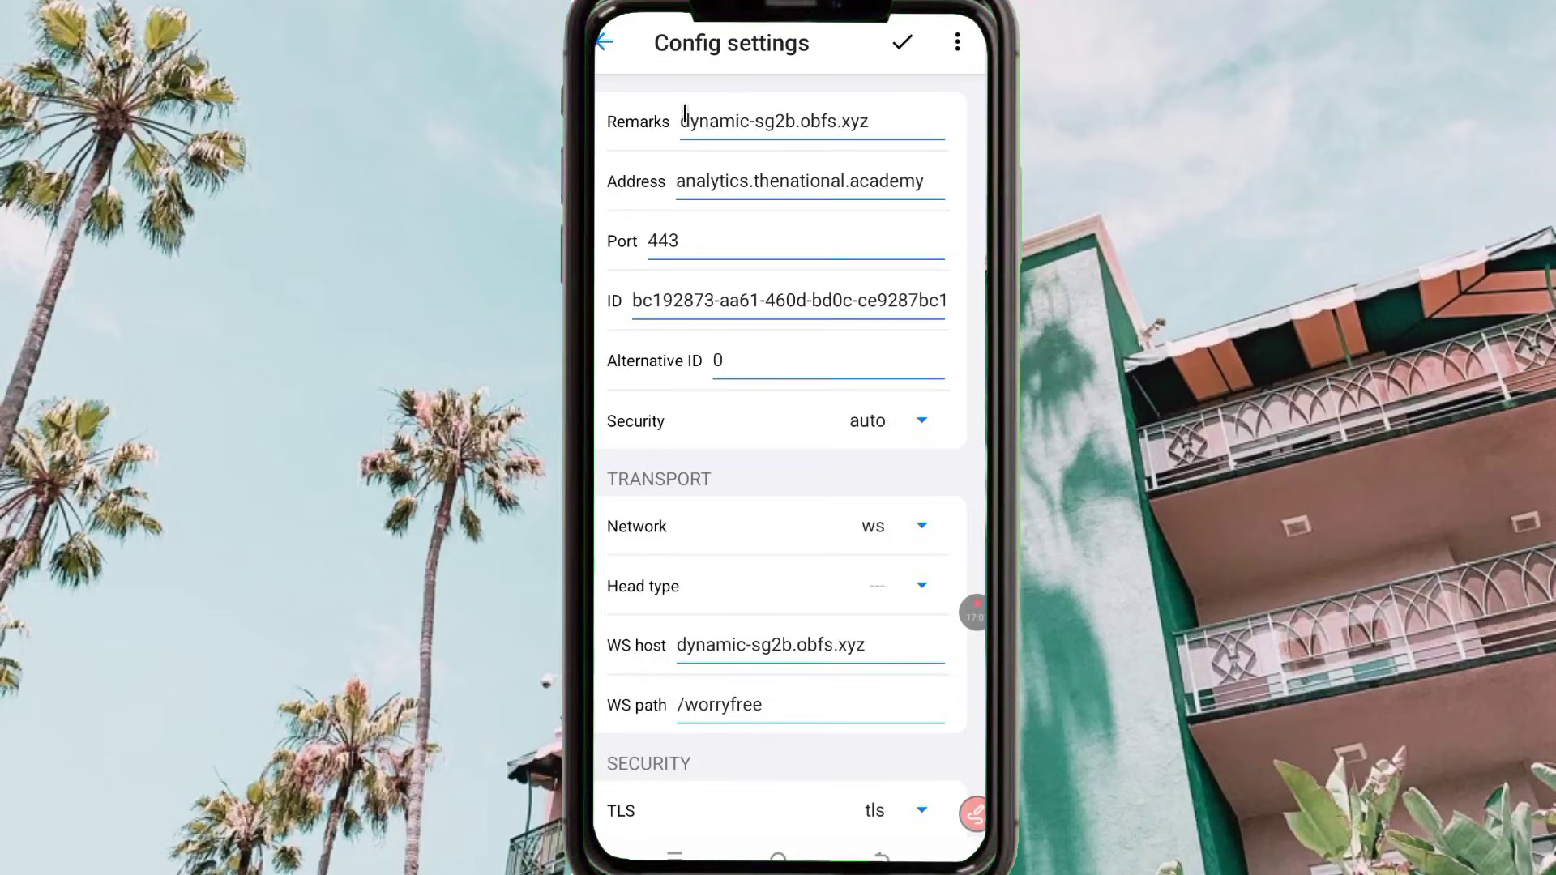
# Step: Erase the old host-name remark and type 'Npv tunnel config' in Remarks
pyautogui.moveTo(680, 113); pyautogui.dragTo(888, 110)
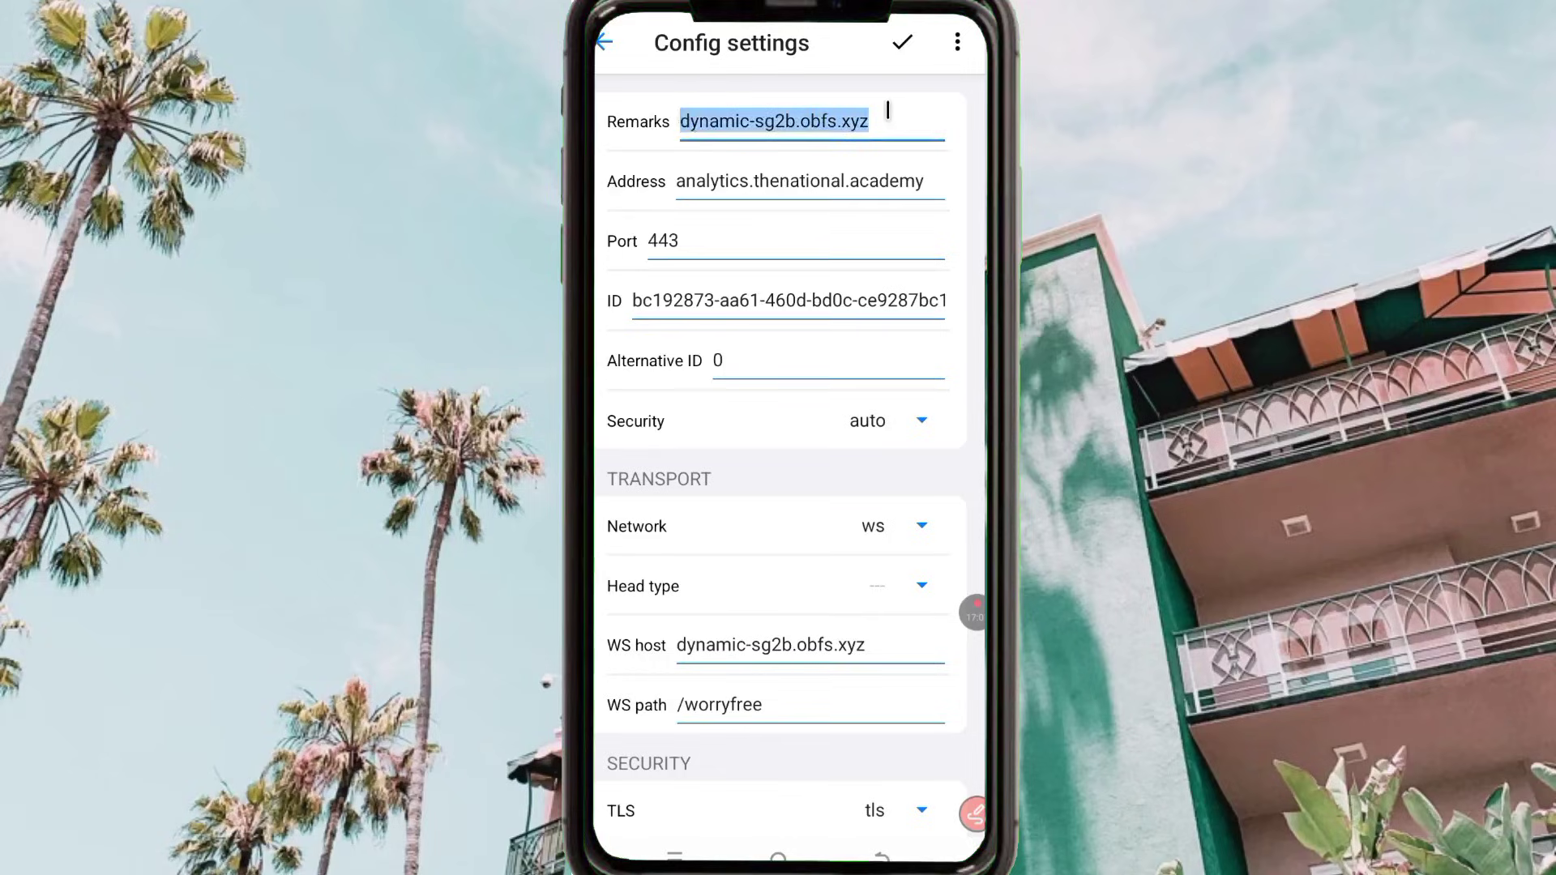
pyautogui.rightClick(873, 121)
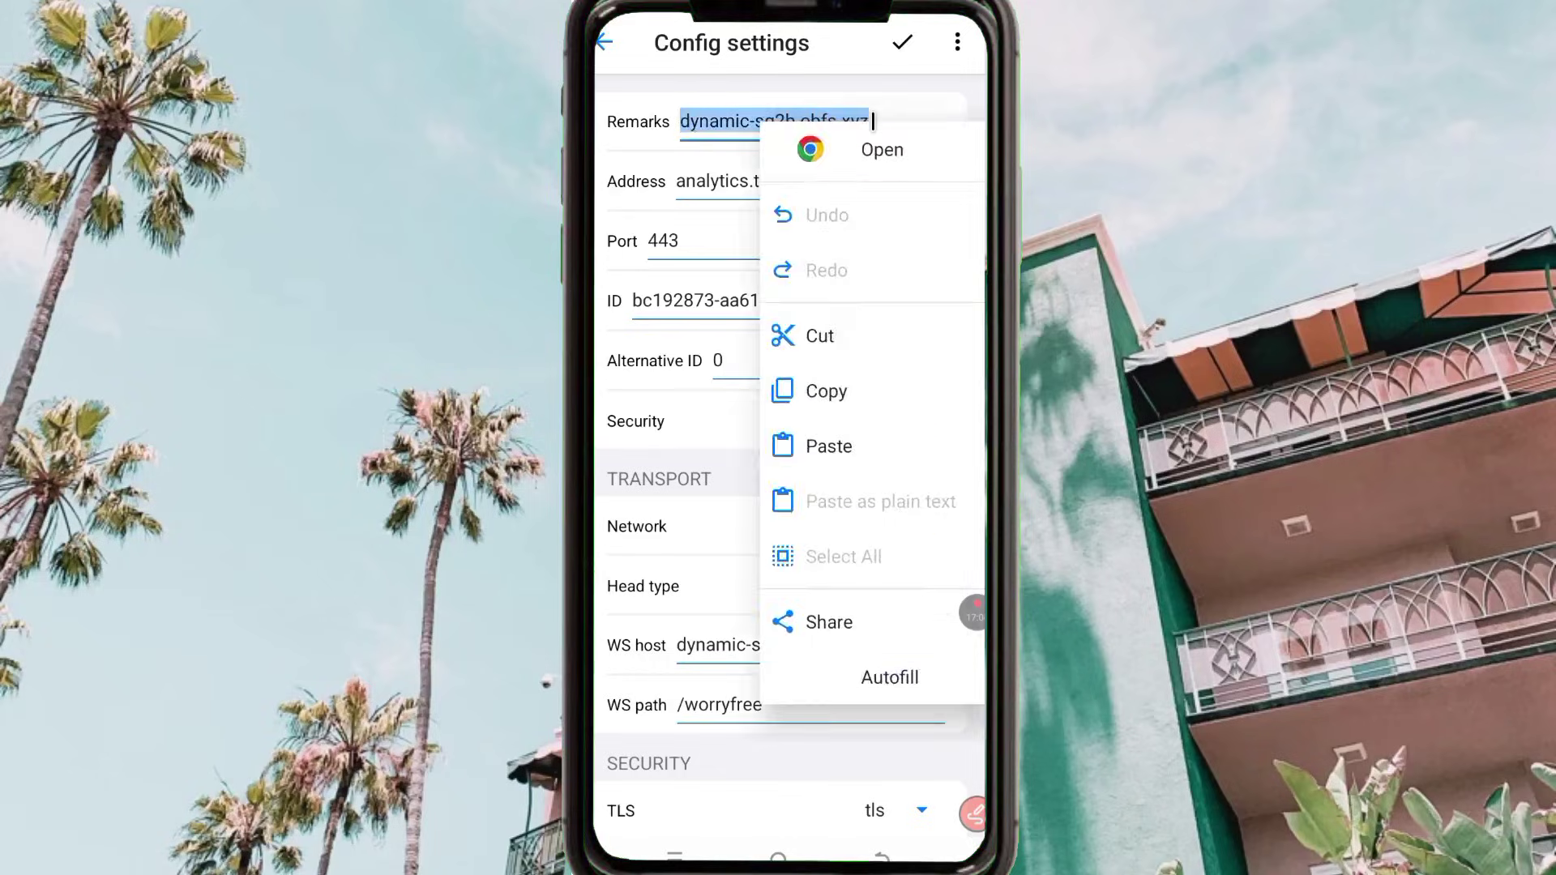
pyautogui.click(826, 391)
pyautogui.click(869, 121)
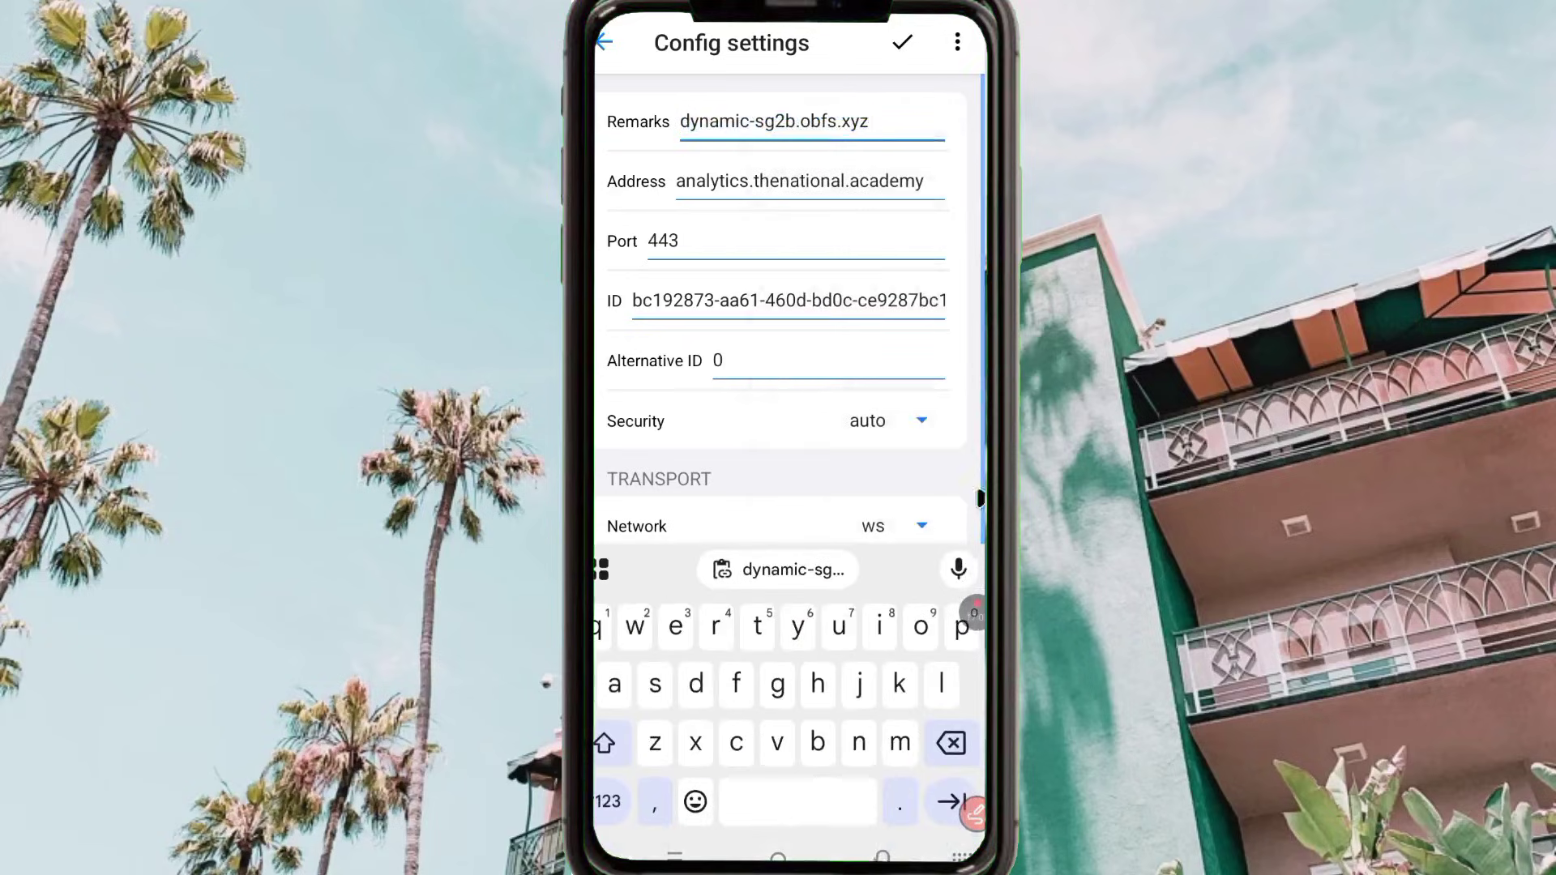
pyautogui.press('BackSpace')
pyautogui.press('BackSpace')
pyautogui.press('BackSpace')
pyautogui.press('BackSpace')
pyautogui.press('BackSpace')
pyautogui.press('BackSpace')
pyautogui.press('BackSpace')
pyautogui.press('BackSpace')
pyautogui.press('BackSpace')
pyautogui.press('BackSpace')
pyautogui.press('BackSpace')
pyautogui.press('BackSpace')
pyautogui.press('BackSpace')
pyautogui.press('BackSpace')
pyautogui.press('BackSpace')
pyautogui.press('BackSpace')
pyautogui.press('BackSpace')
pyautogui.press('BackSpace')
pyautogui.press('BackSpace')
pyautogui.press('BackSpace')
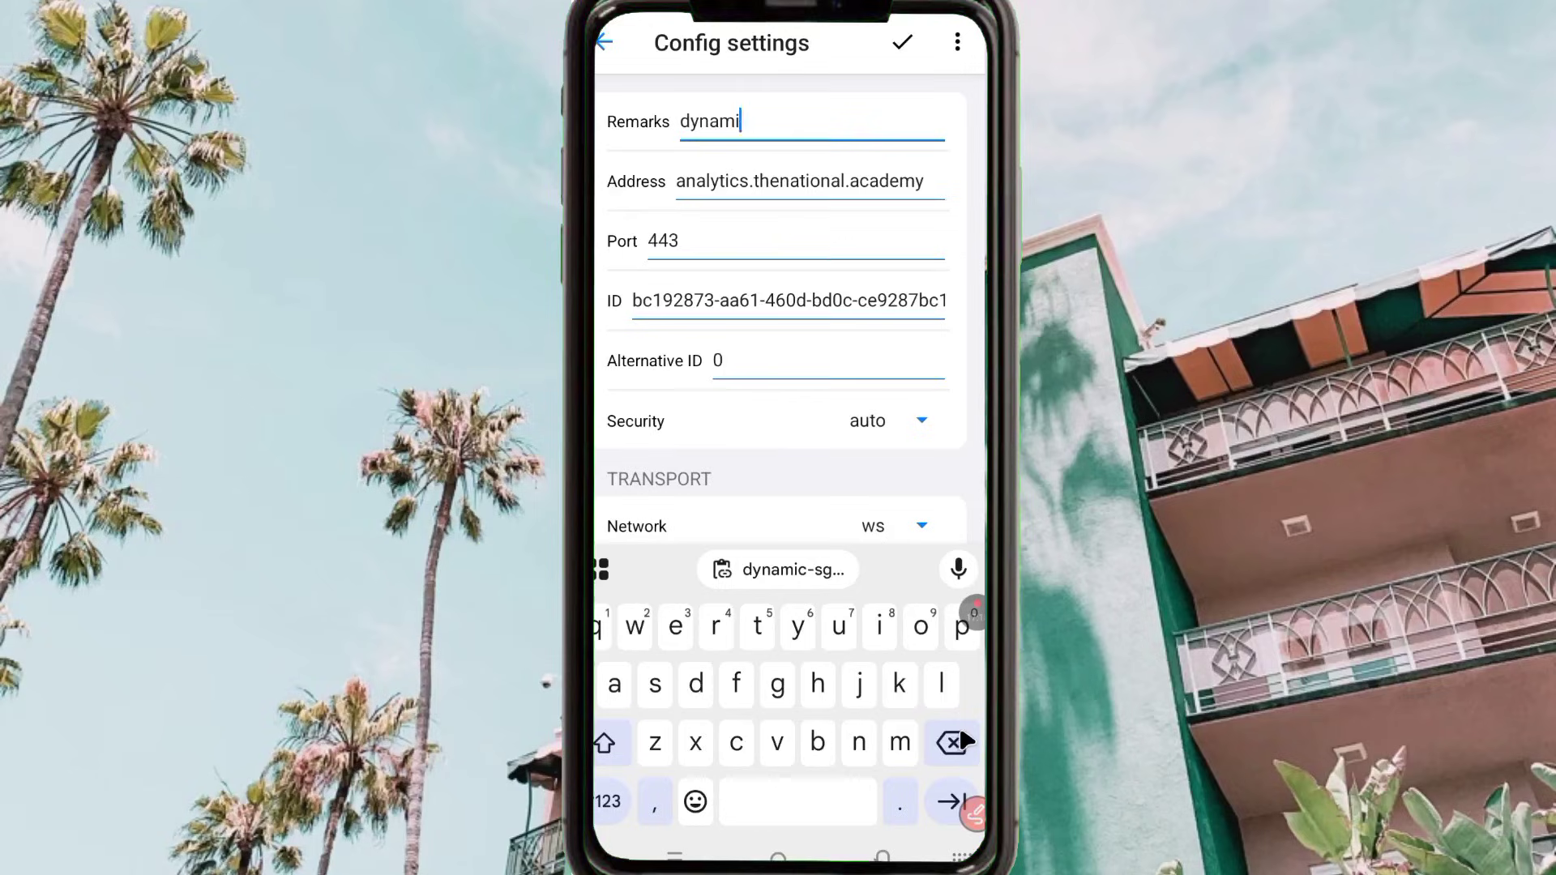
pyautogui.click(616, 739)
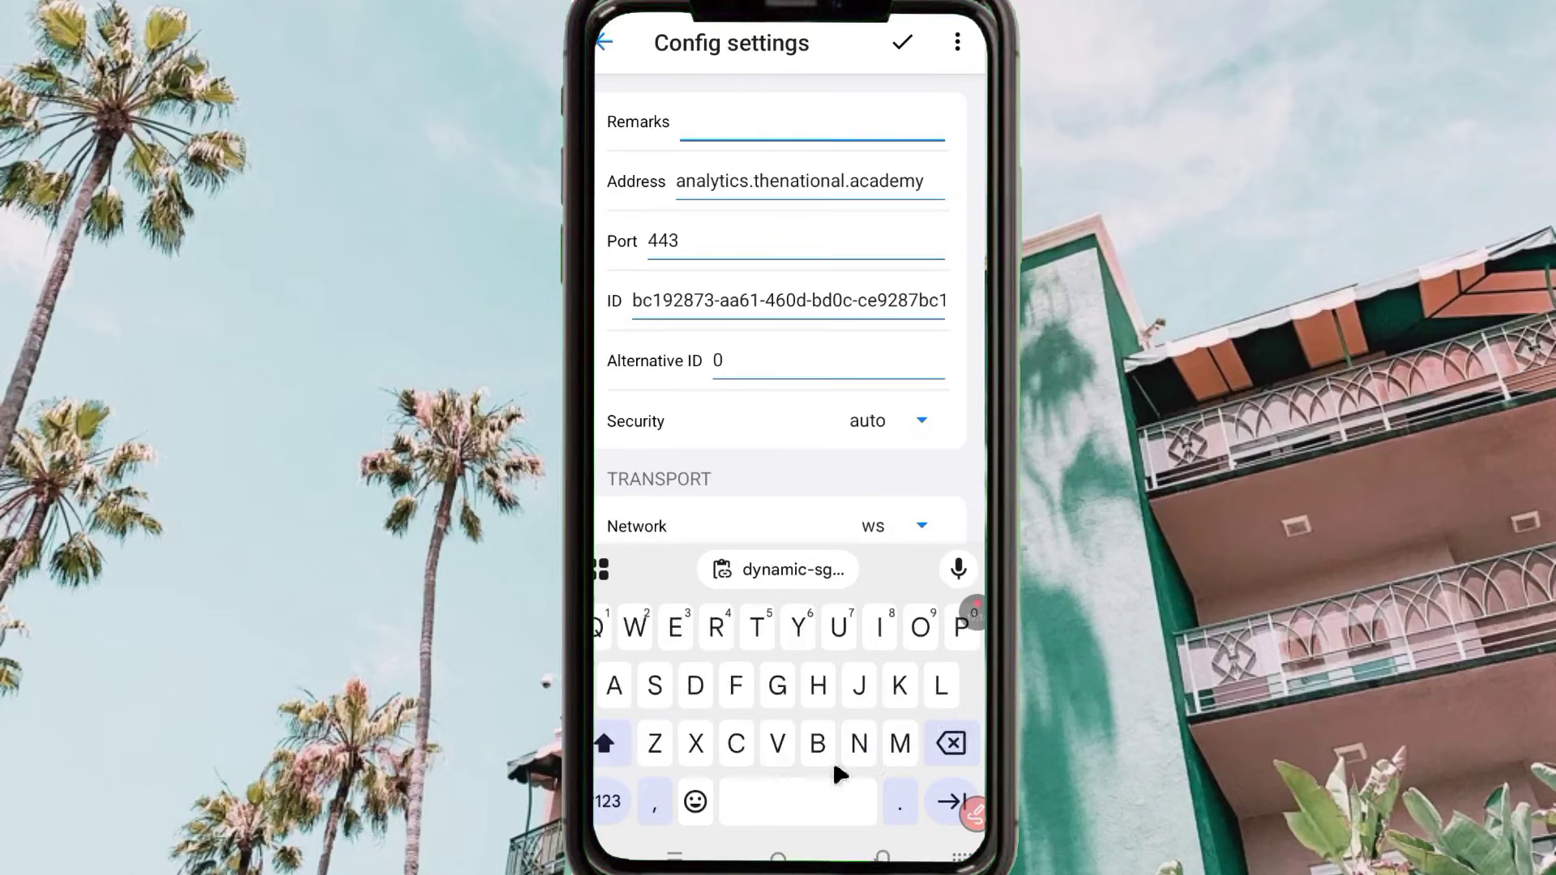
pyautogui.click(867, 745)
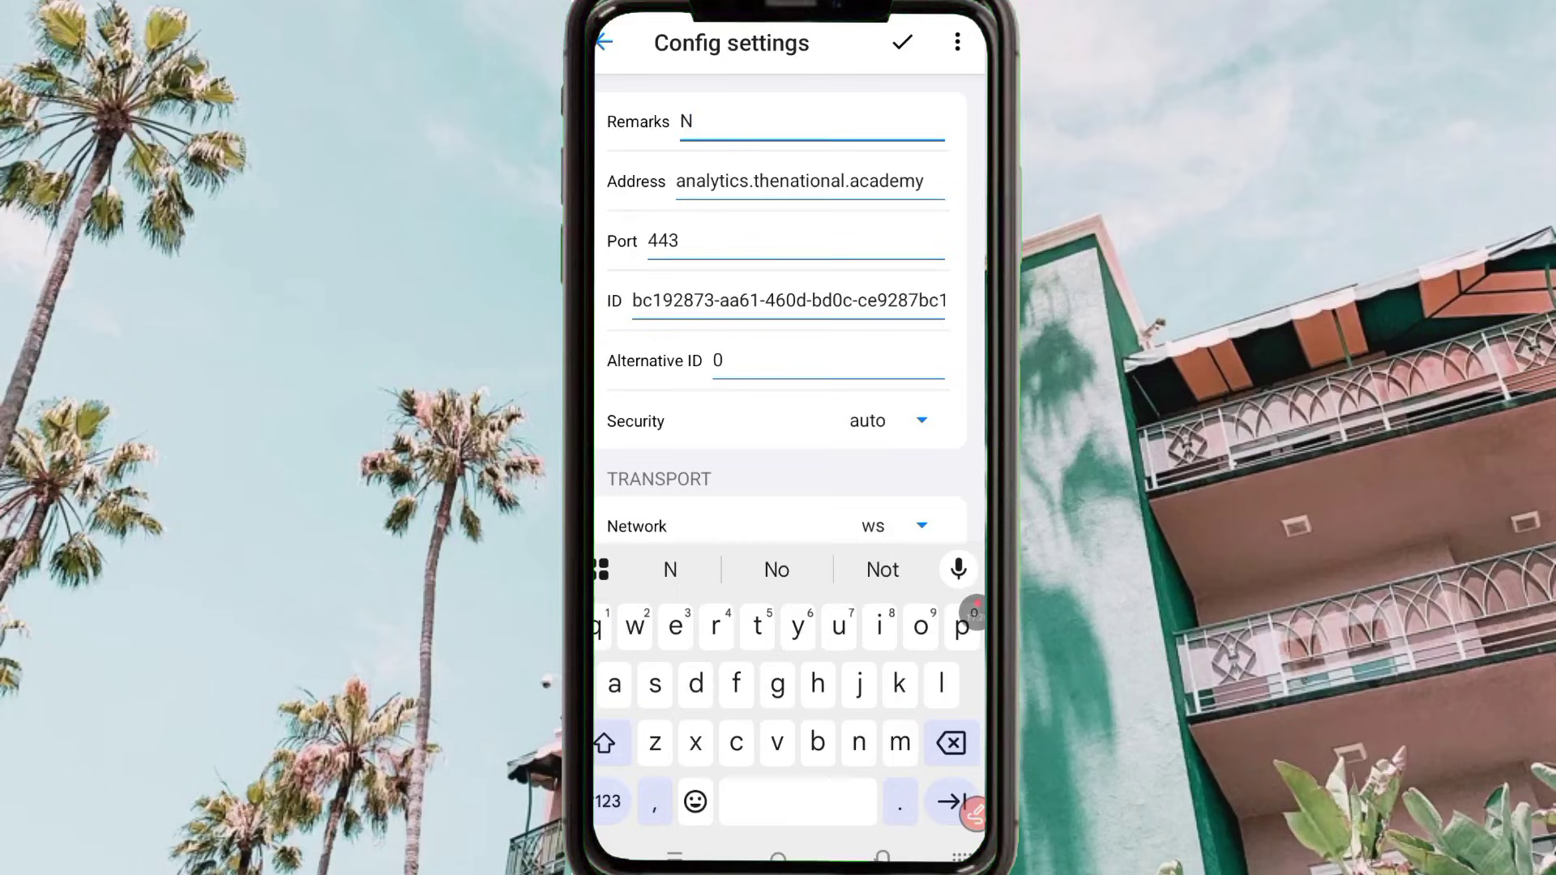
pyautogui.write('pv tunnel ')
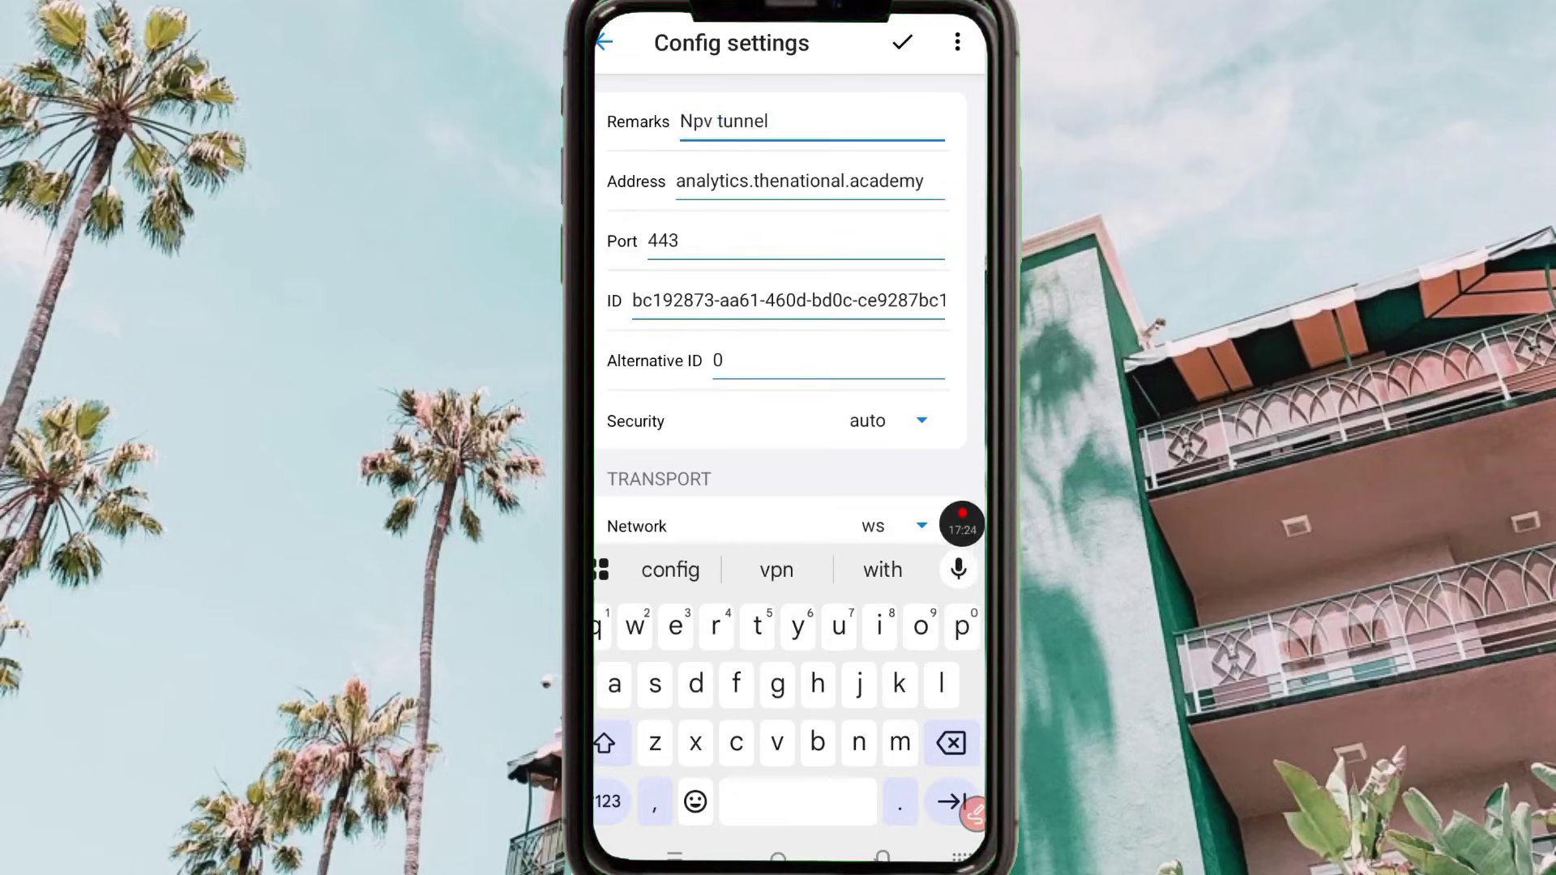
pyautogui.write('config')
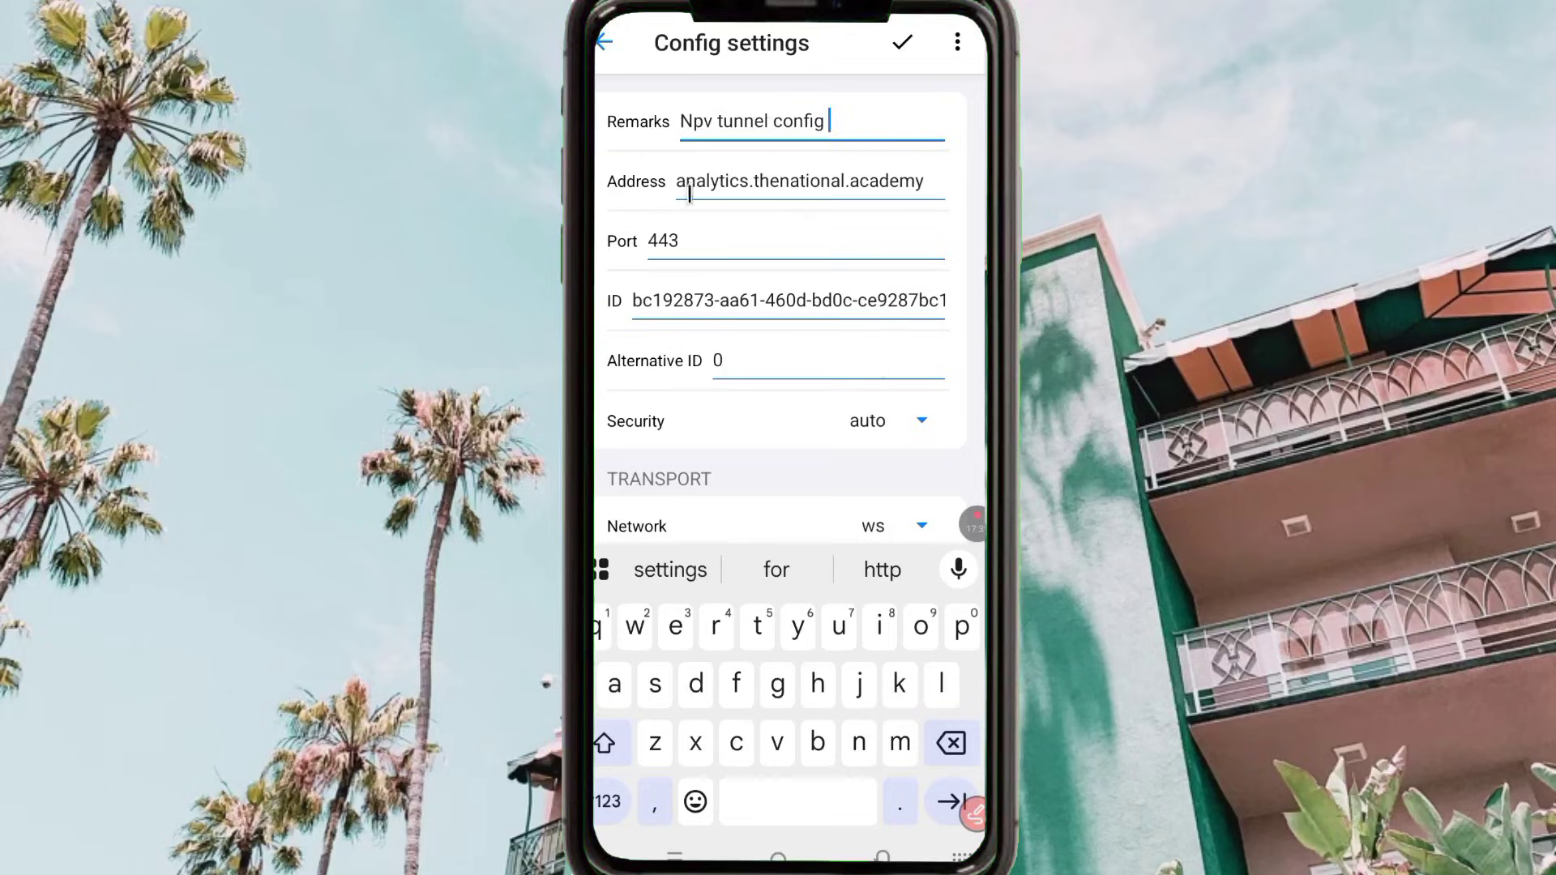
pyautogui.click(873, 856)
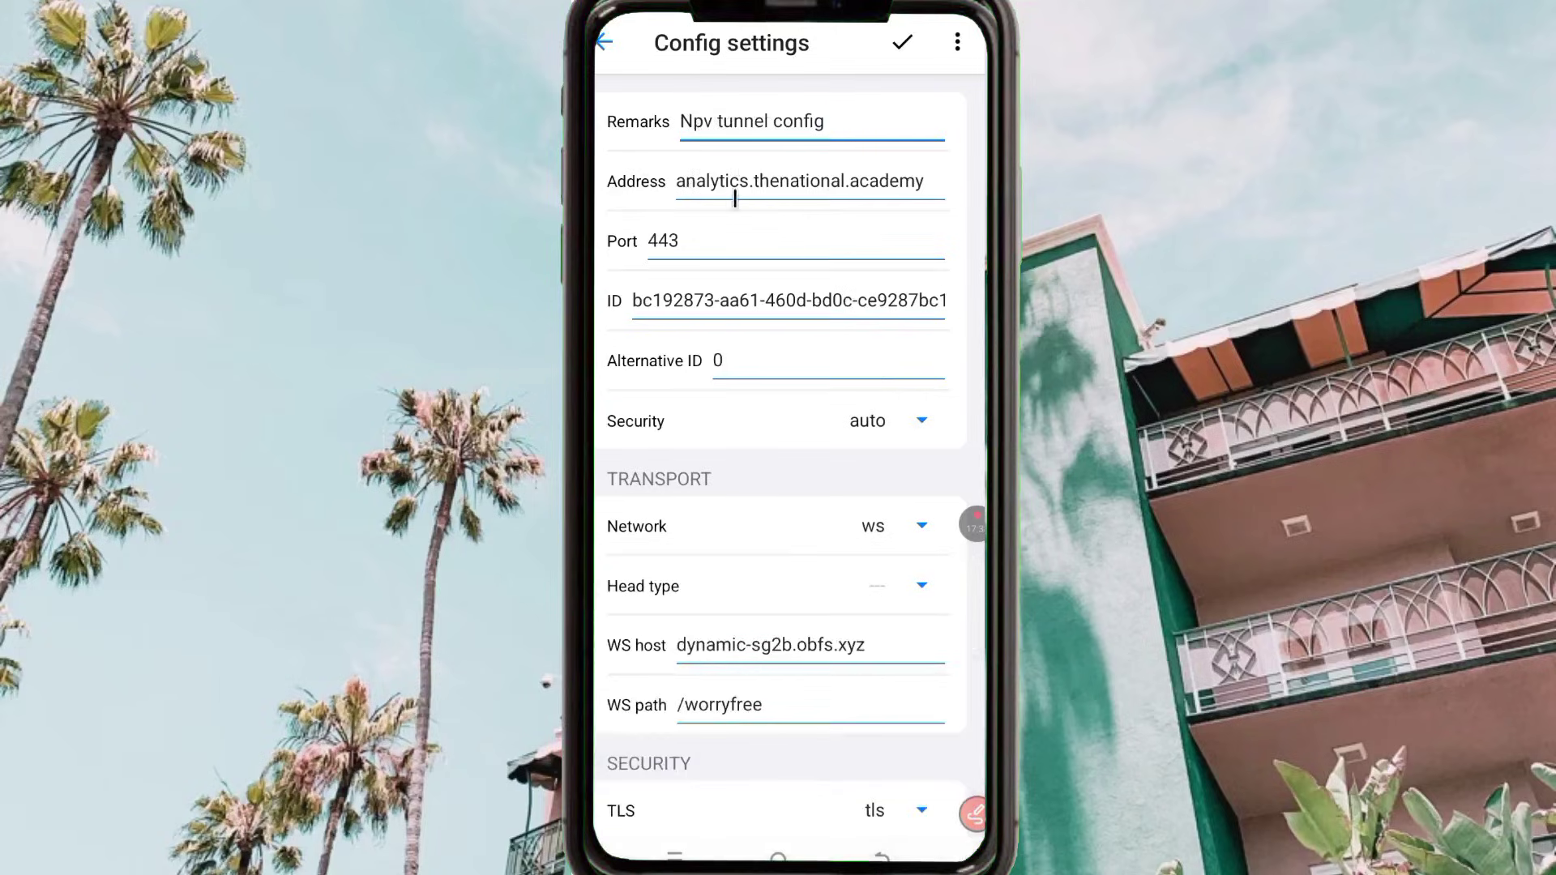
# Step: Check the SNI field, then save the edited vmess config as 'Npv tunnel config'
pyautogui.scroll(1, 940, 210)
pyautogui.scroll(-1, 635, 446)
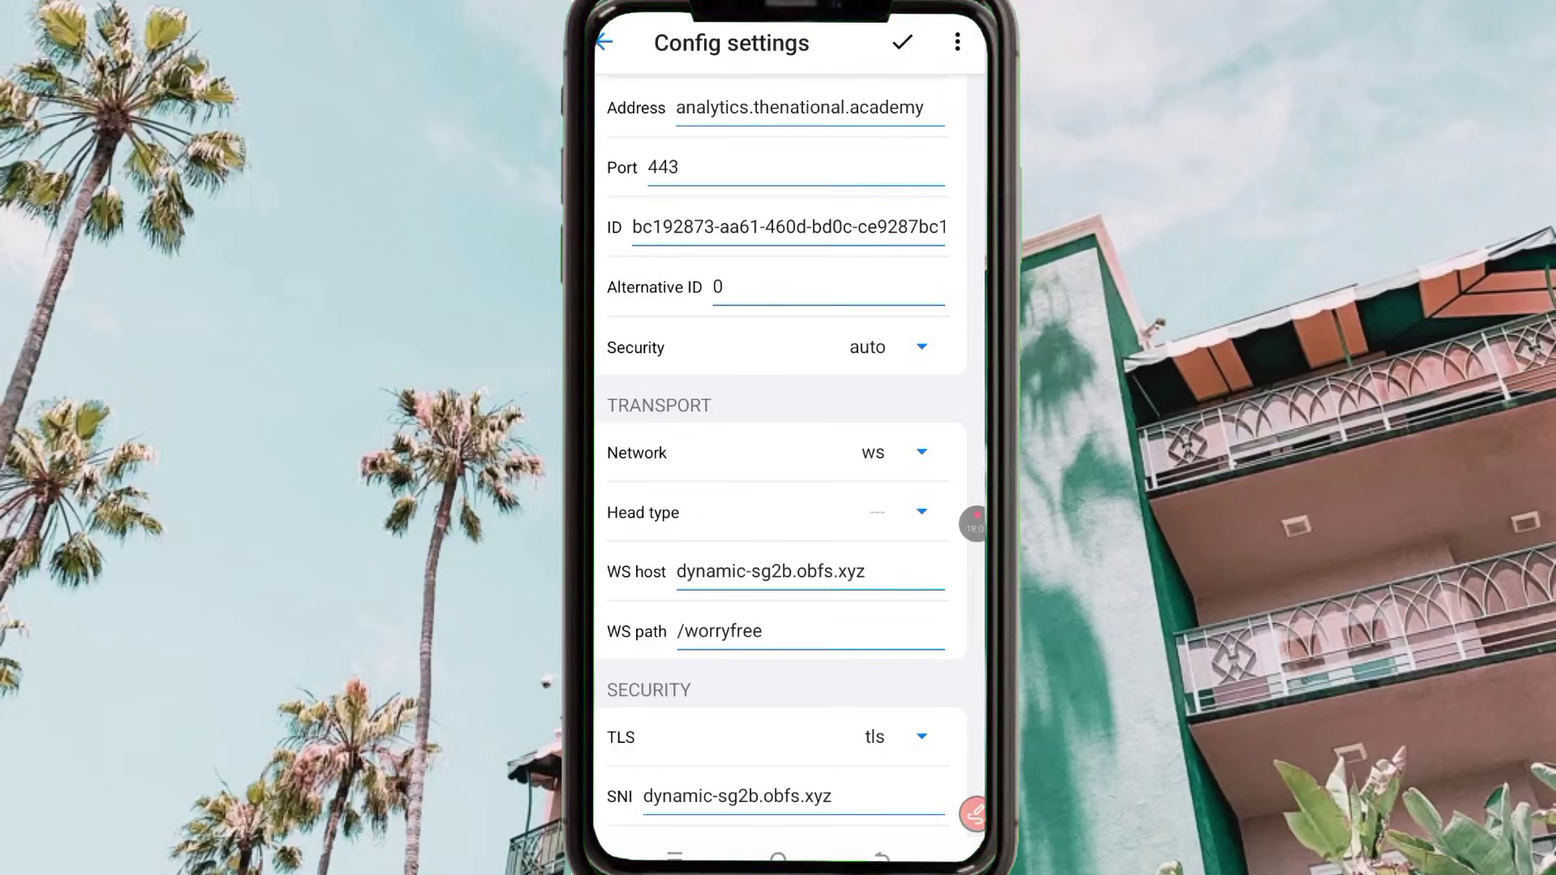
pyautogui.click(910, 46)
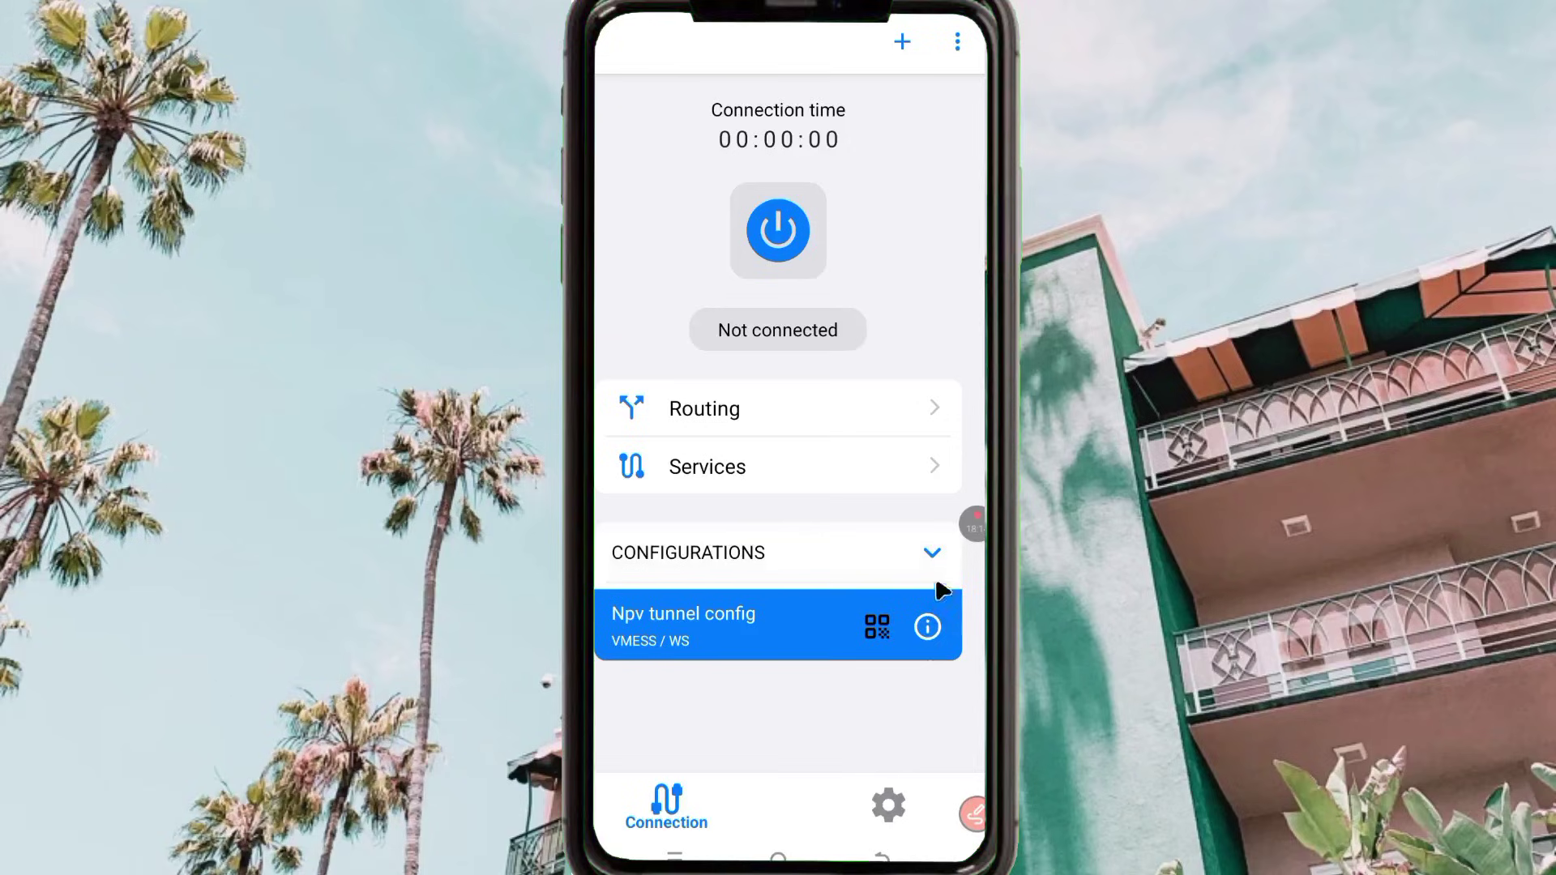
# Step: Export Npv tunnel config to a vmess URL, copy it, and go to the Android app list
pyautogui.click(926, 627)
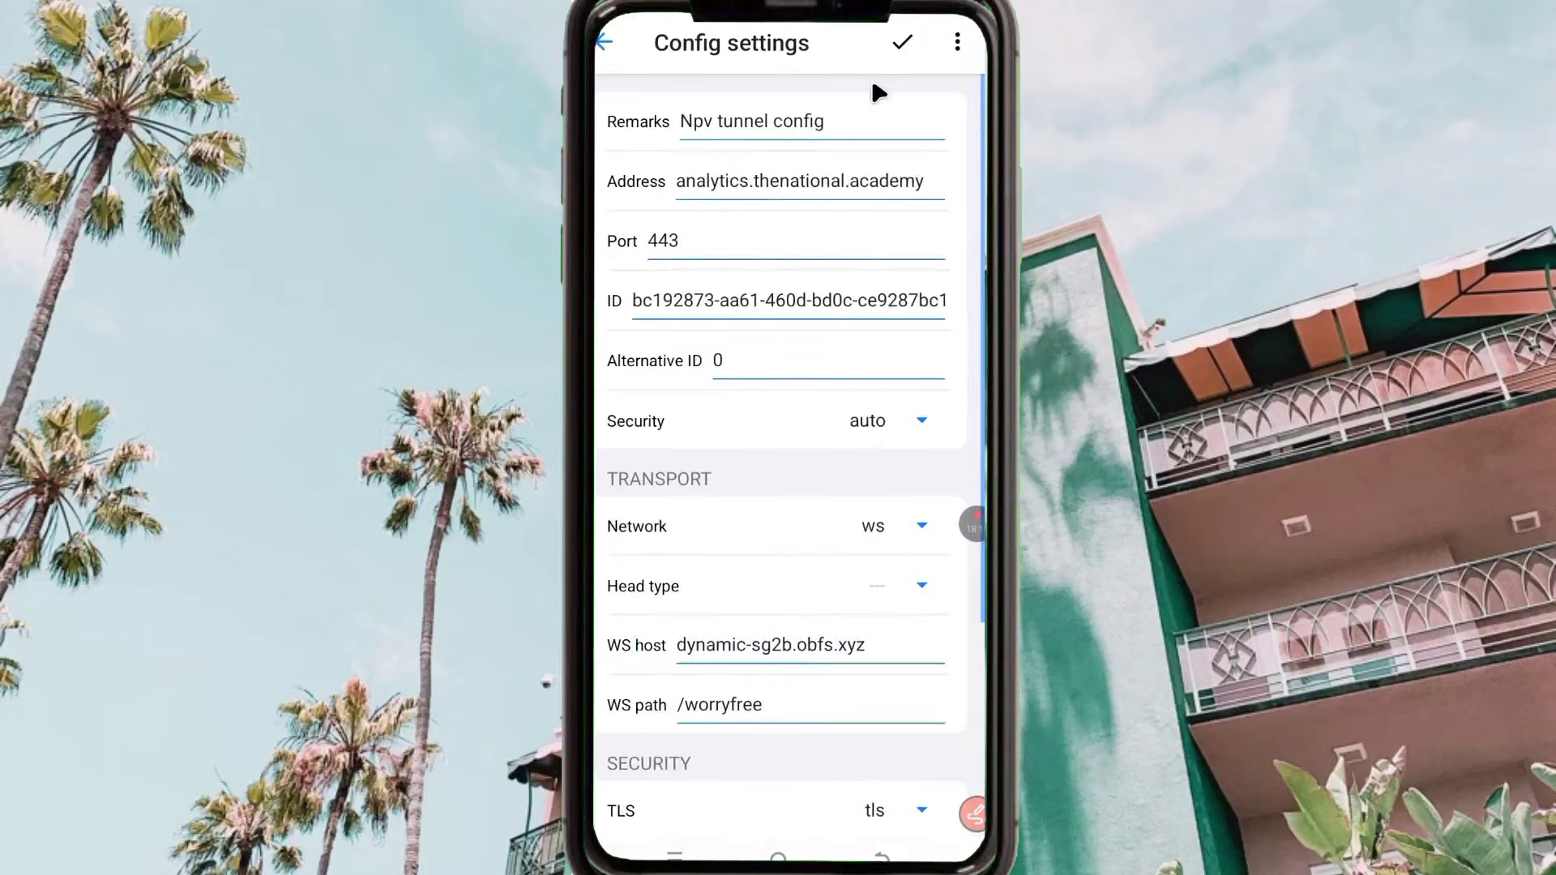
pyautogui.click(963, 39)
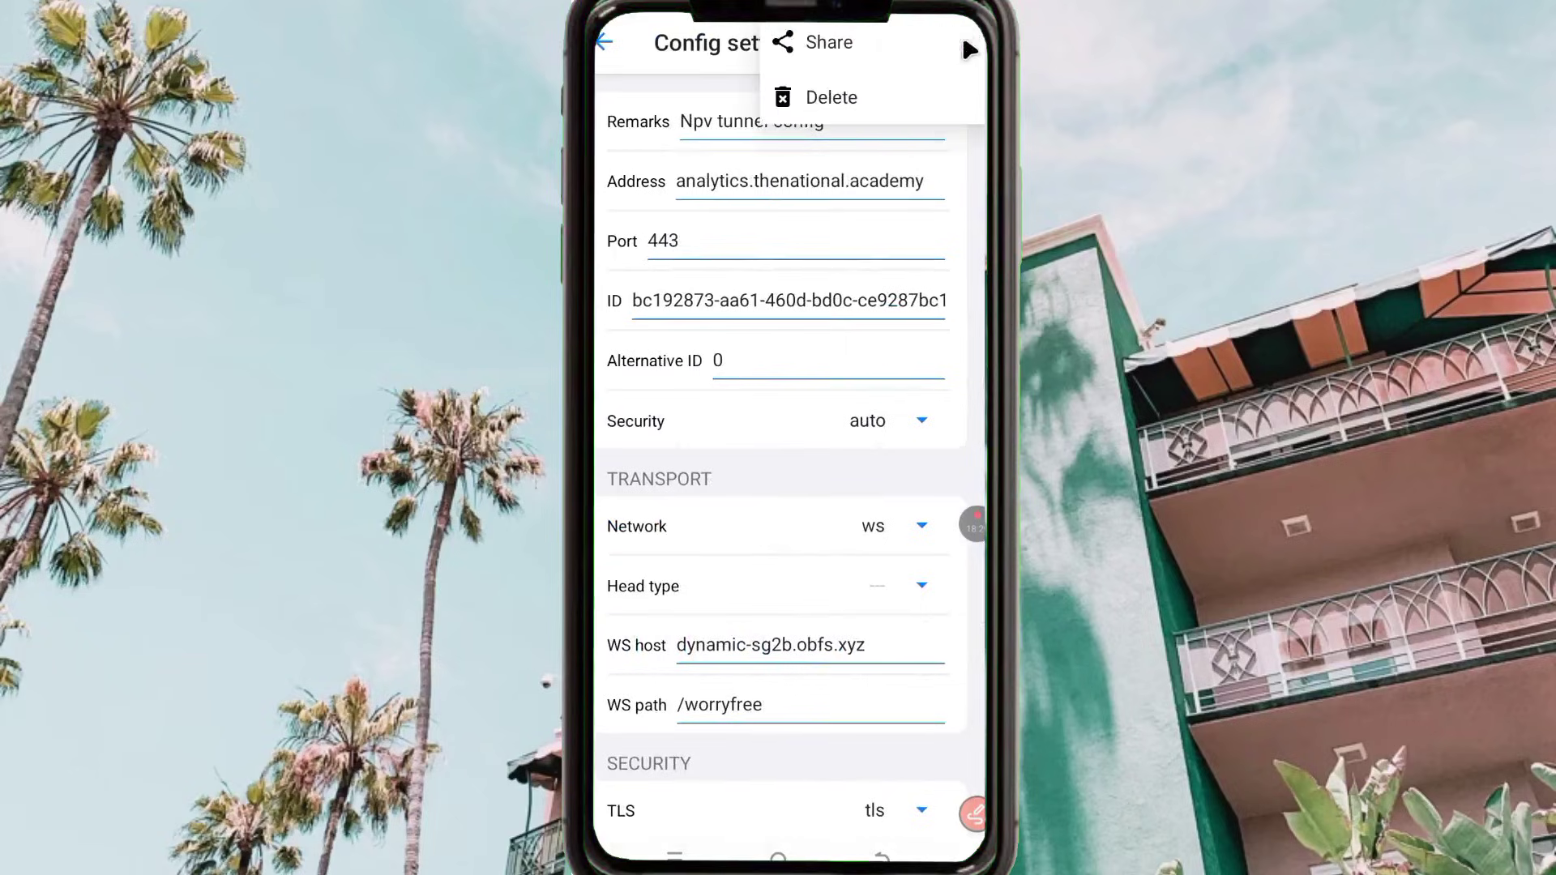
pyautogui.click(851, 45)
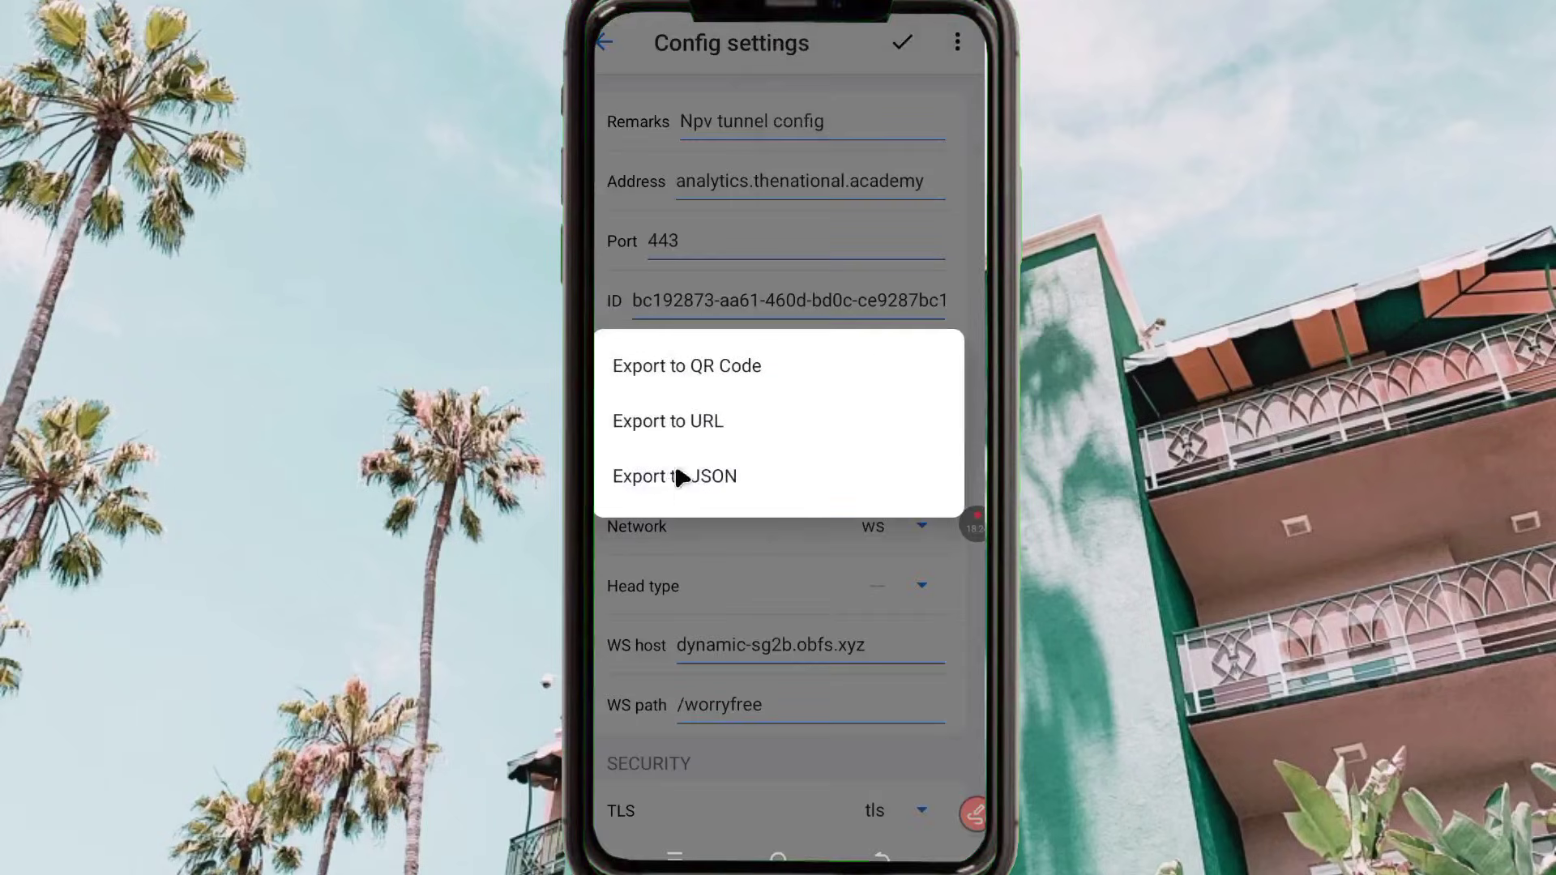
pyautogui.click(650, 427)
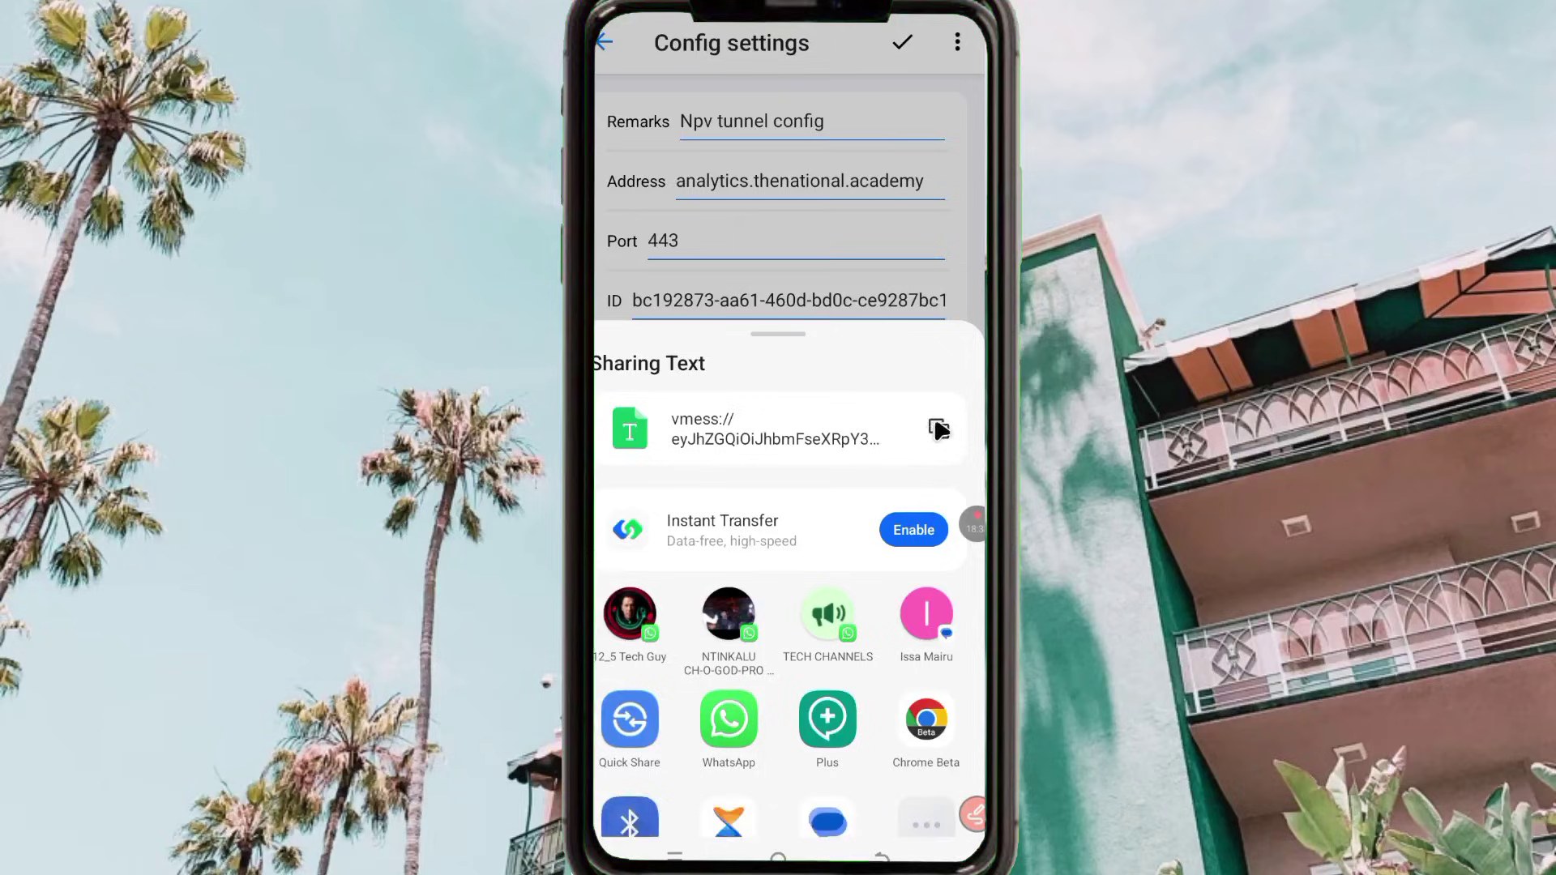
pyautogui.click(938, 429)
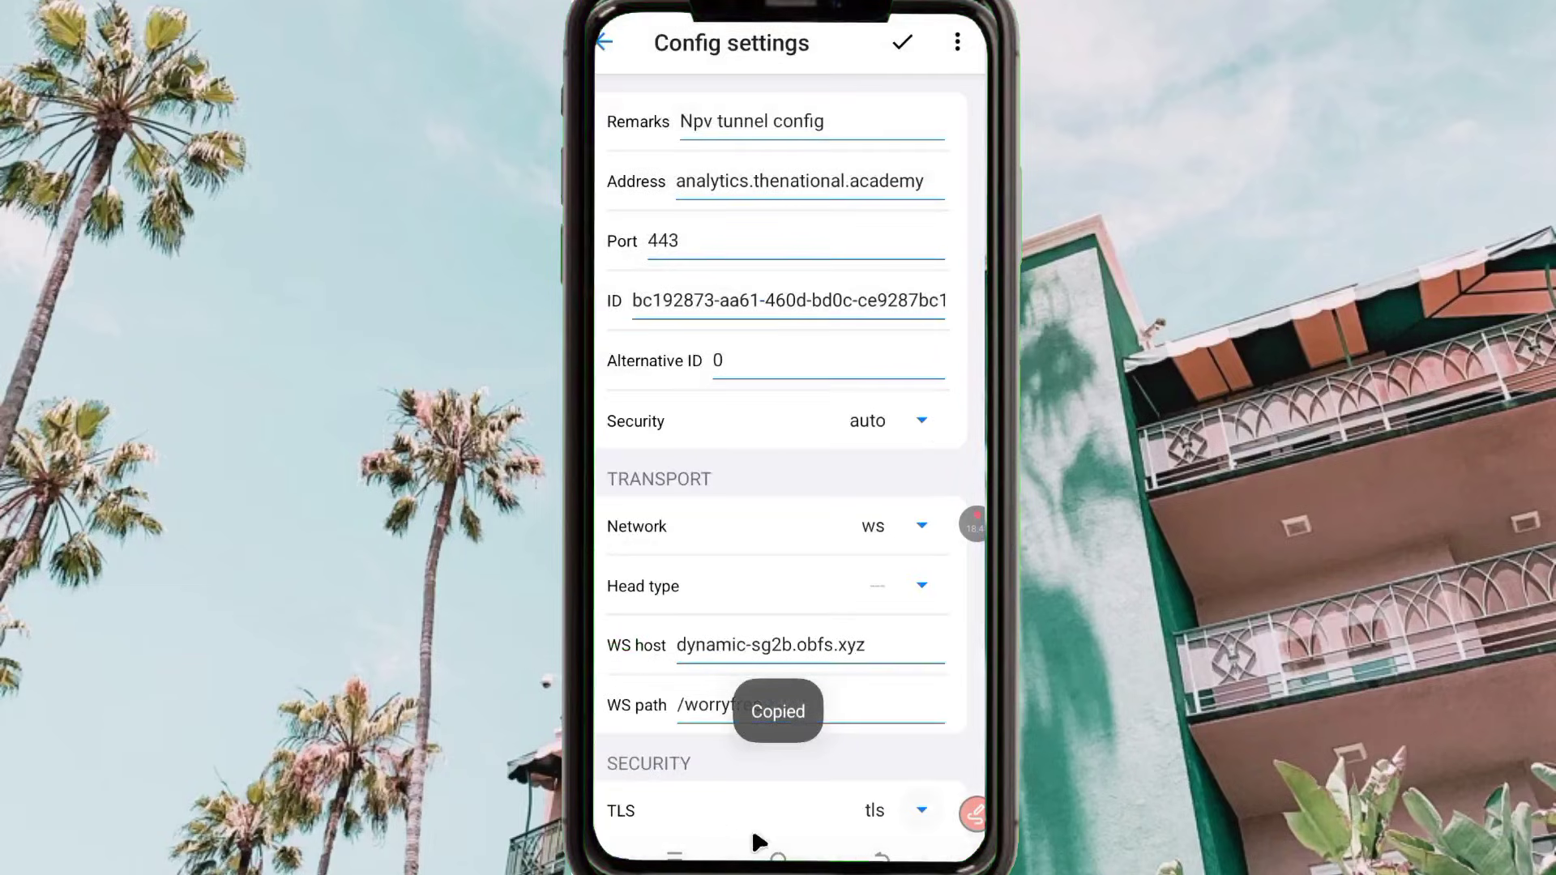
pyautogui.click(778, 858)
pyautogui.moveTo(768, 787); pyautogui.dragTo(761, 157)
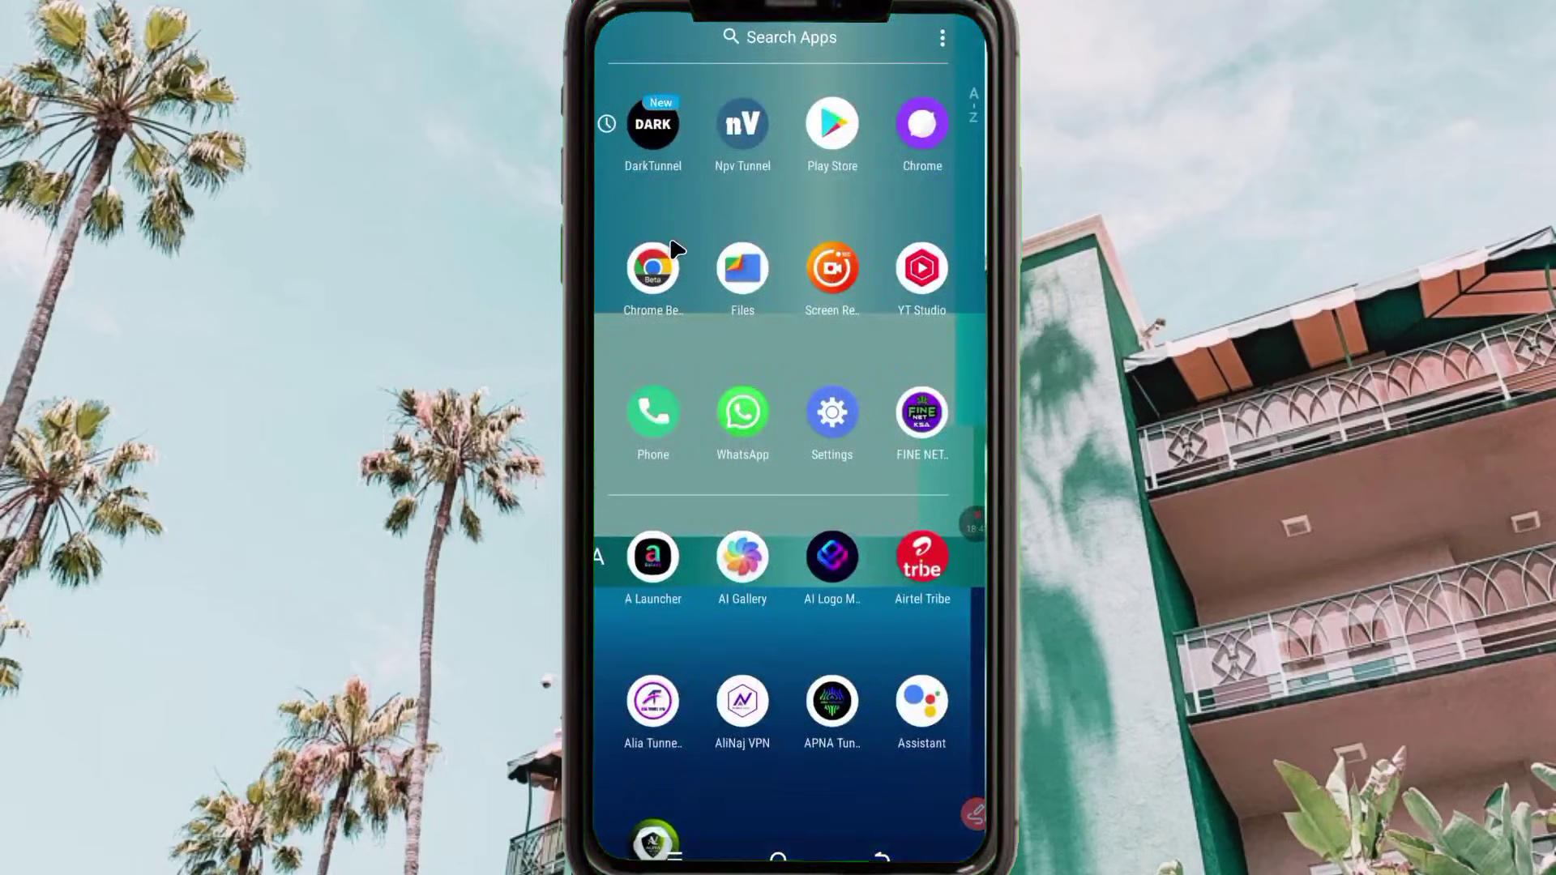
# Step: Launch Npv Tunnel and switch to its empty Configs page
pyautogui.click(738, 142)
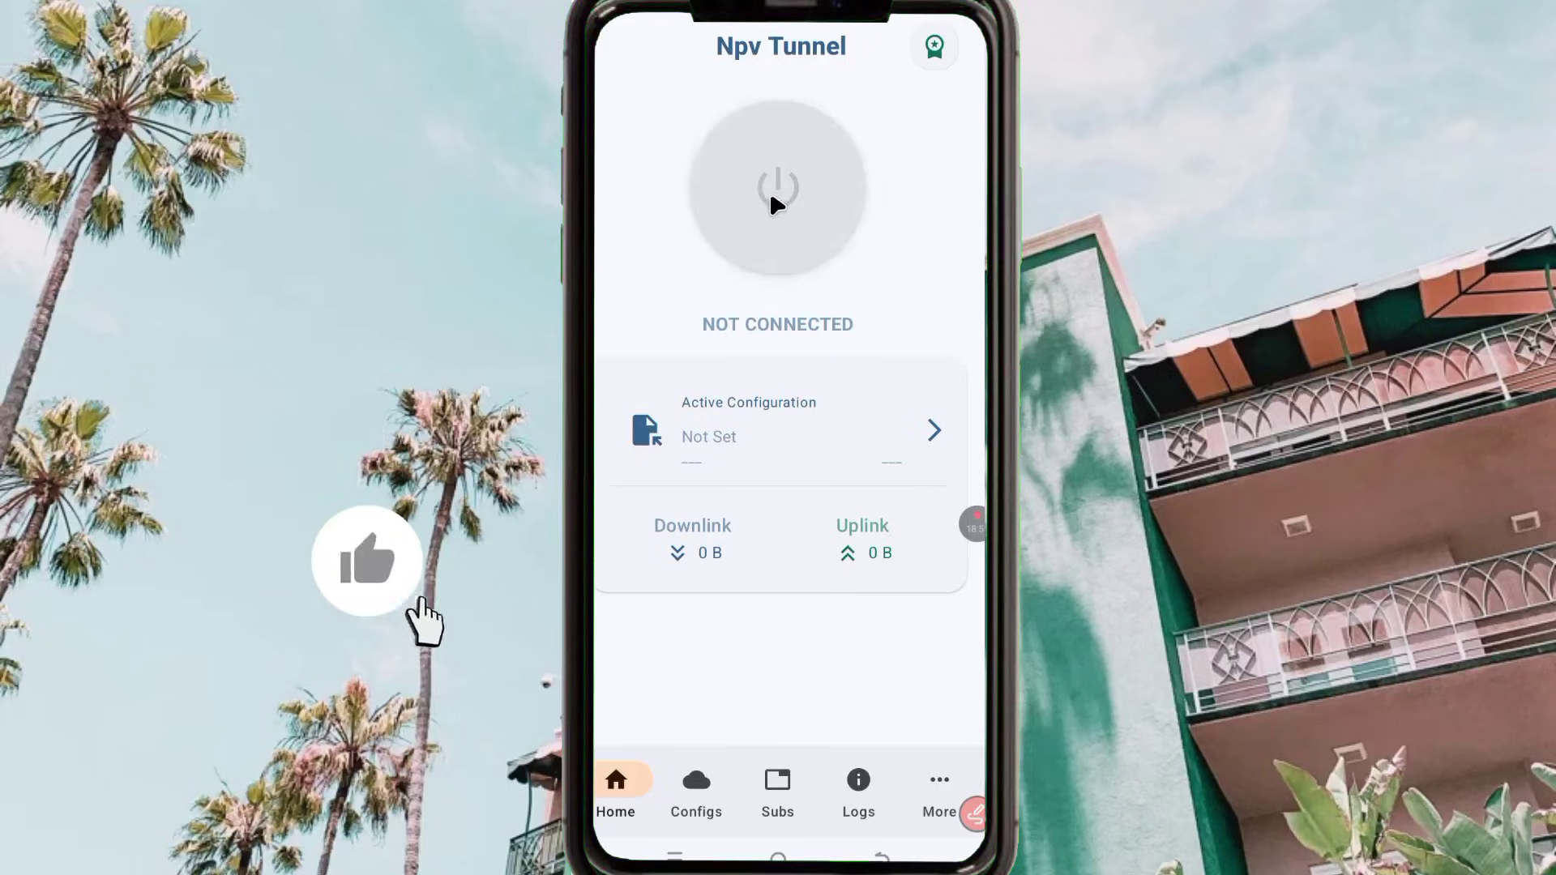
pyautogui.click(695, 794)
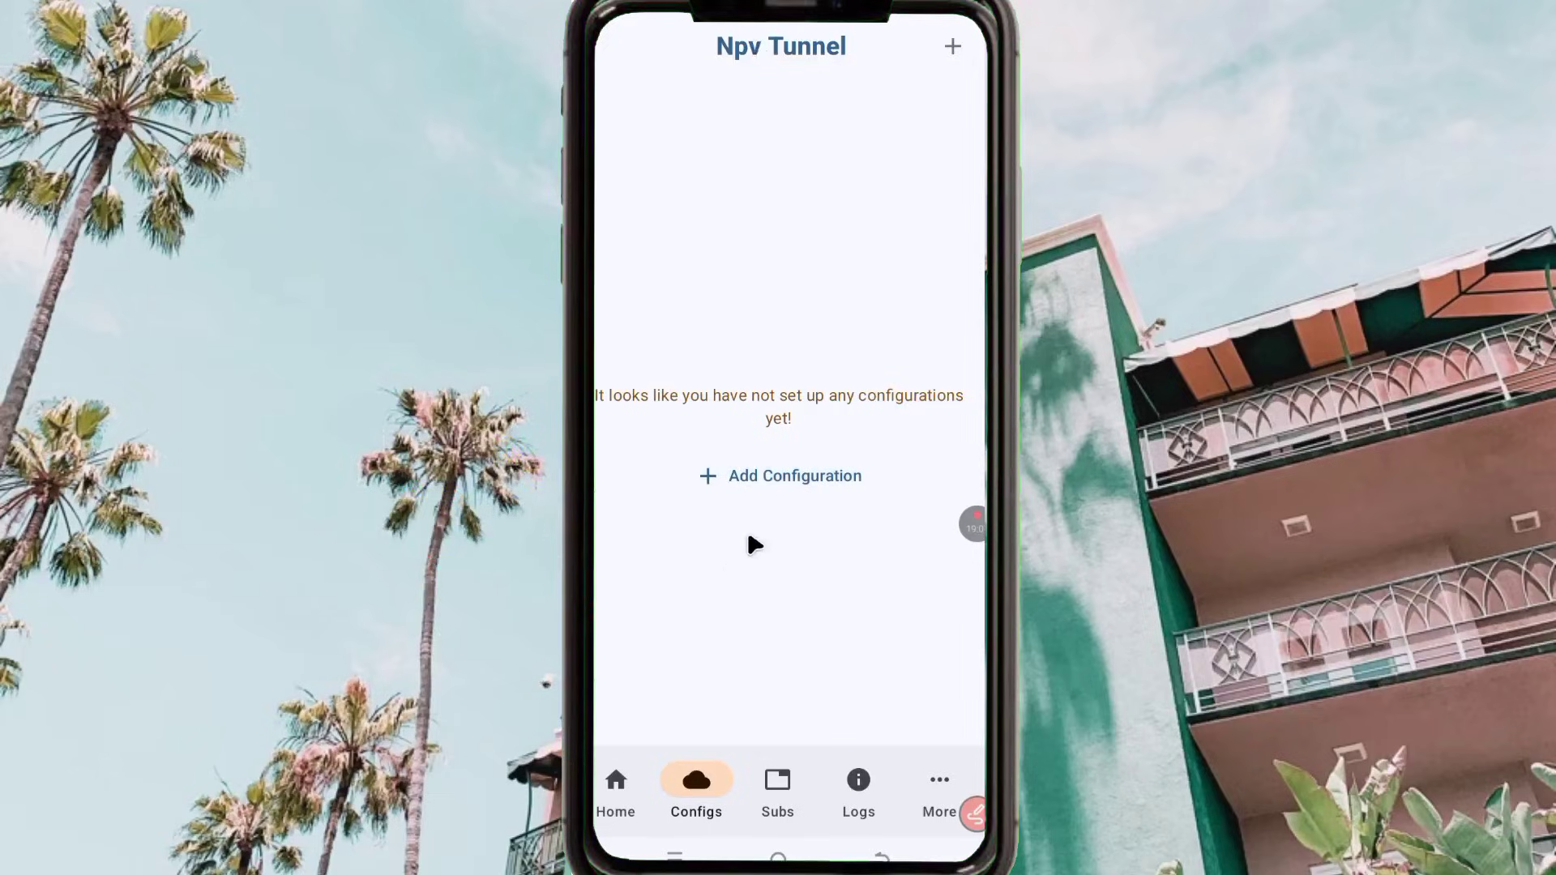
# Step: Add a configuration by importing the copied vmess link from the clipboard as a V2ray config
pyautogui.click(837, 485)
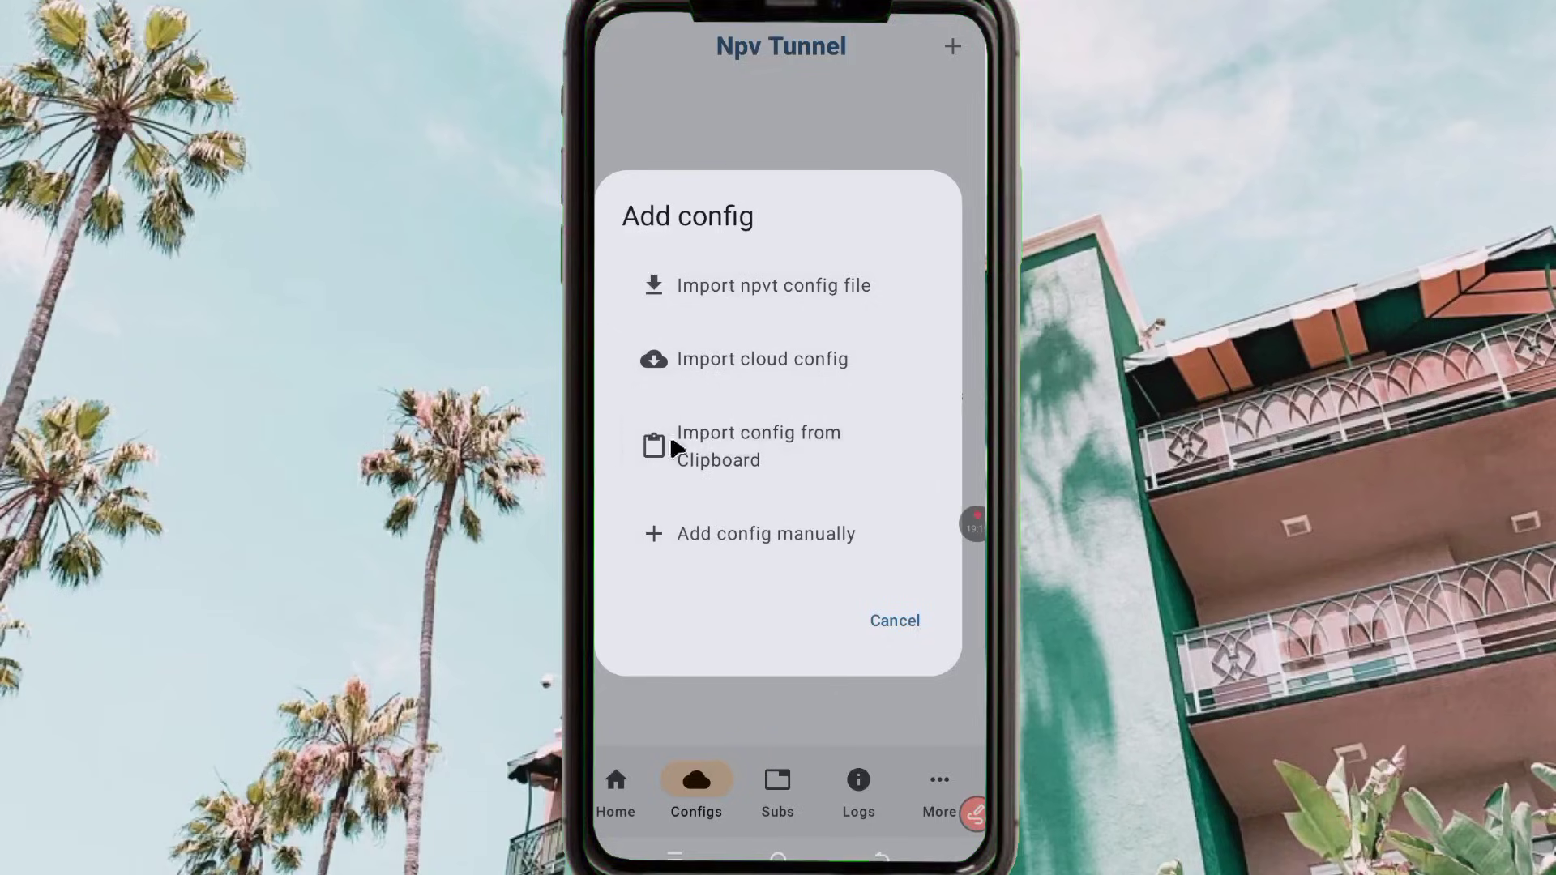
pyautogui.click(729, 469)
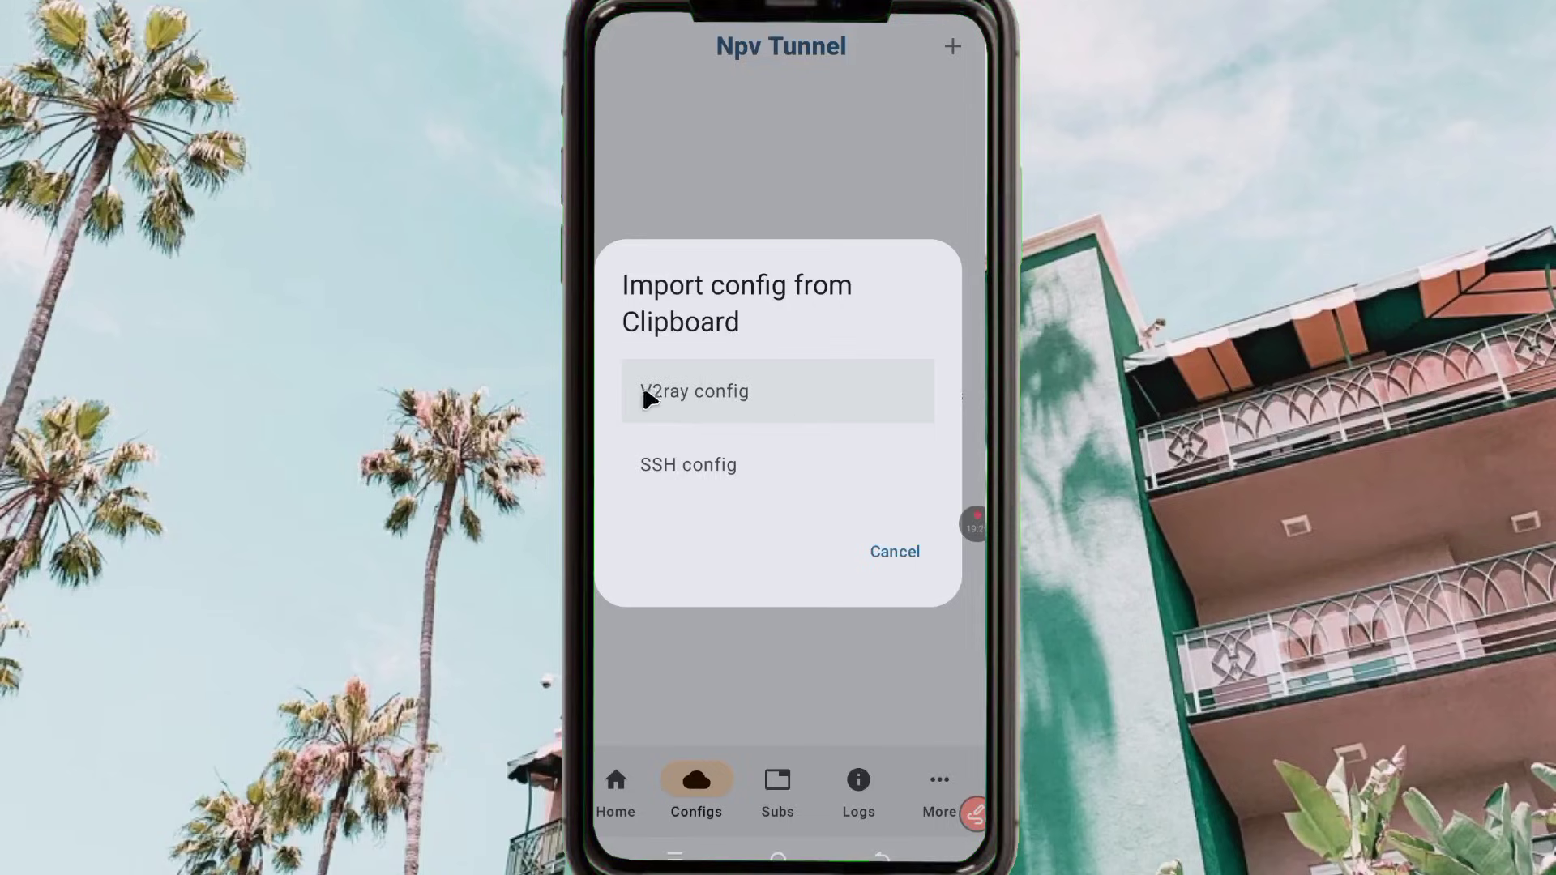
pyautogui.click(717, 411)
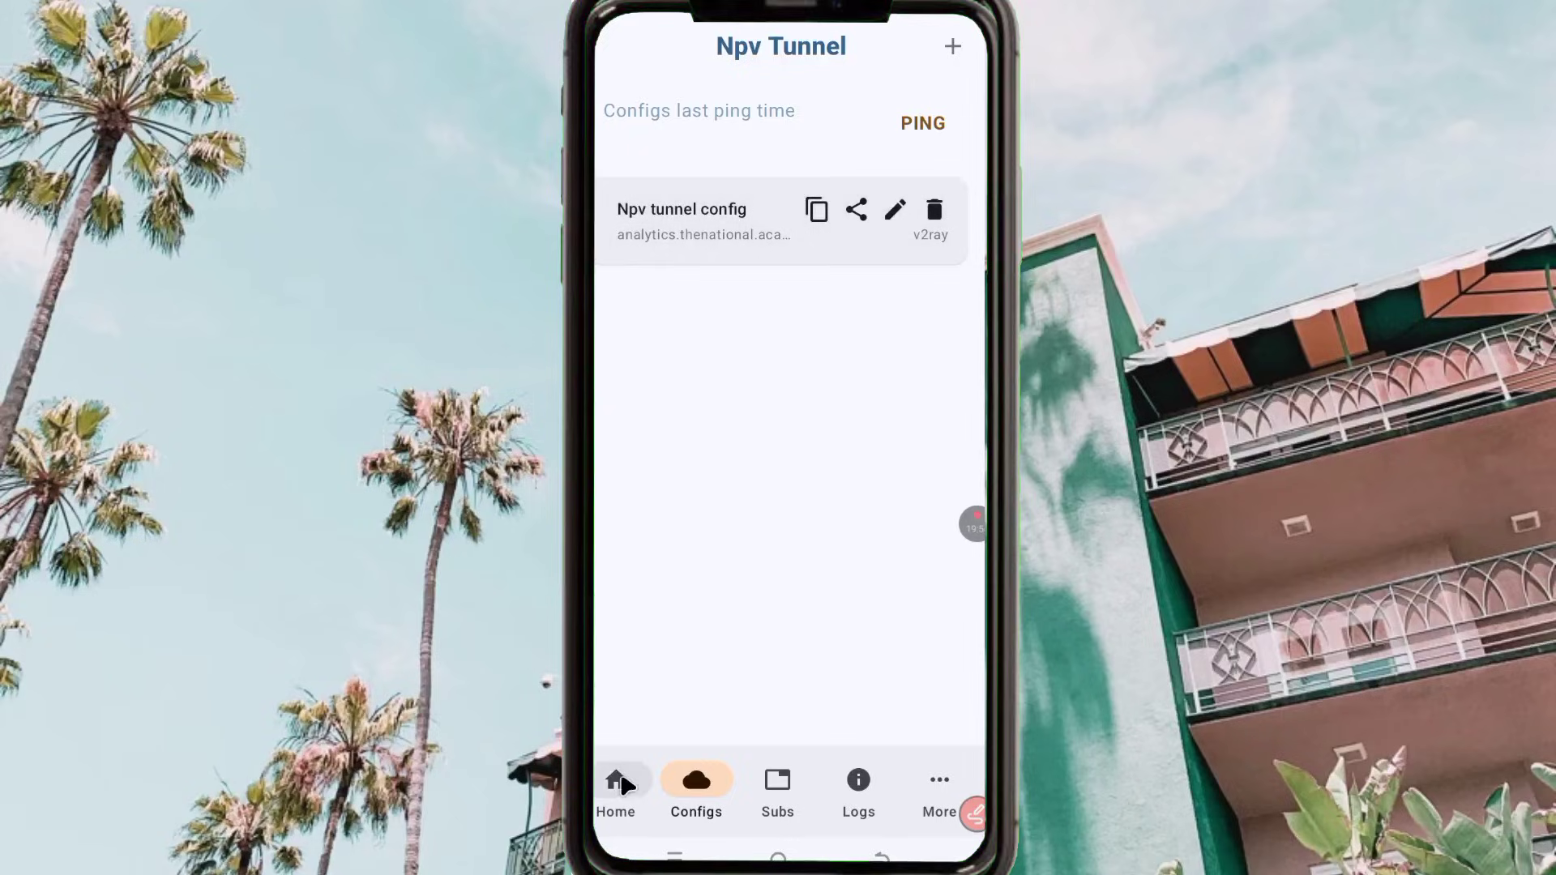
# Step: Select Npv tunnel config as the active configuration and connect the tunnel from Home
pyautogui.click(749, 238)
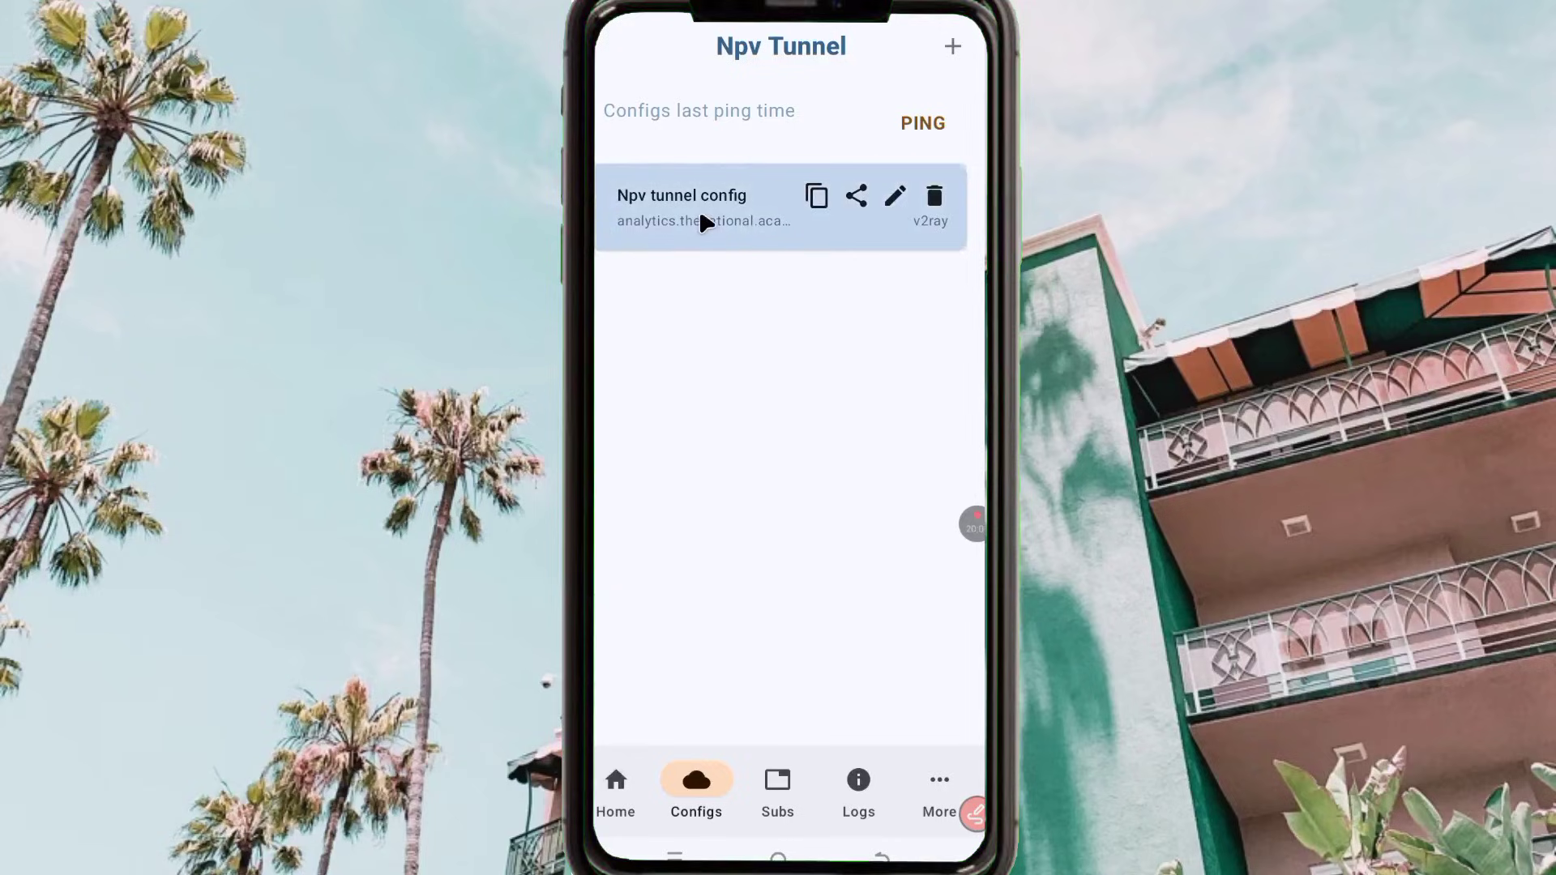
pyautogui.click(616, 780)
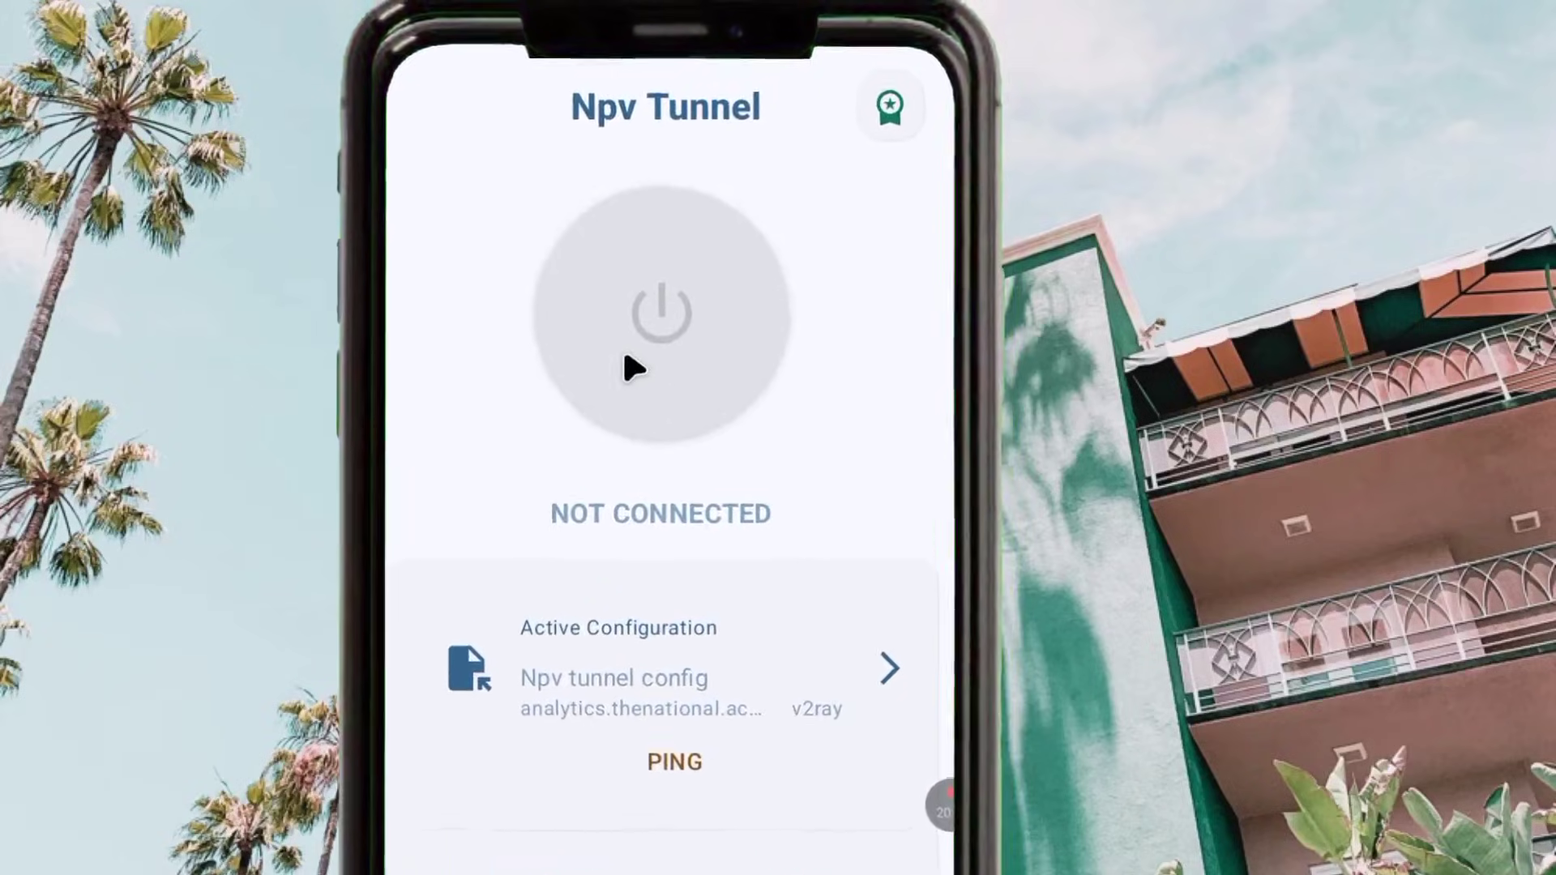
pyautogui.click(608, 366)
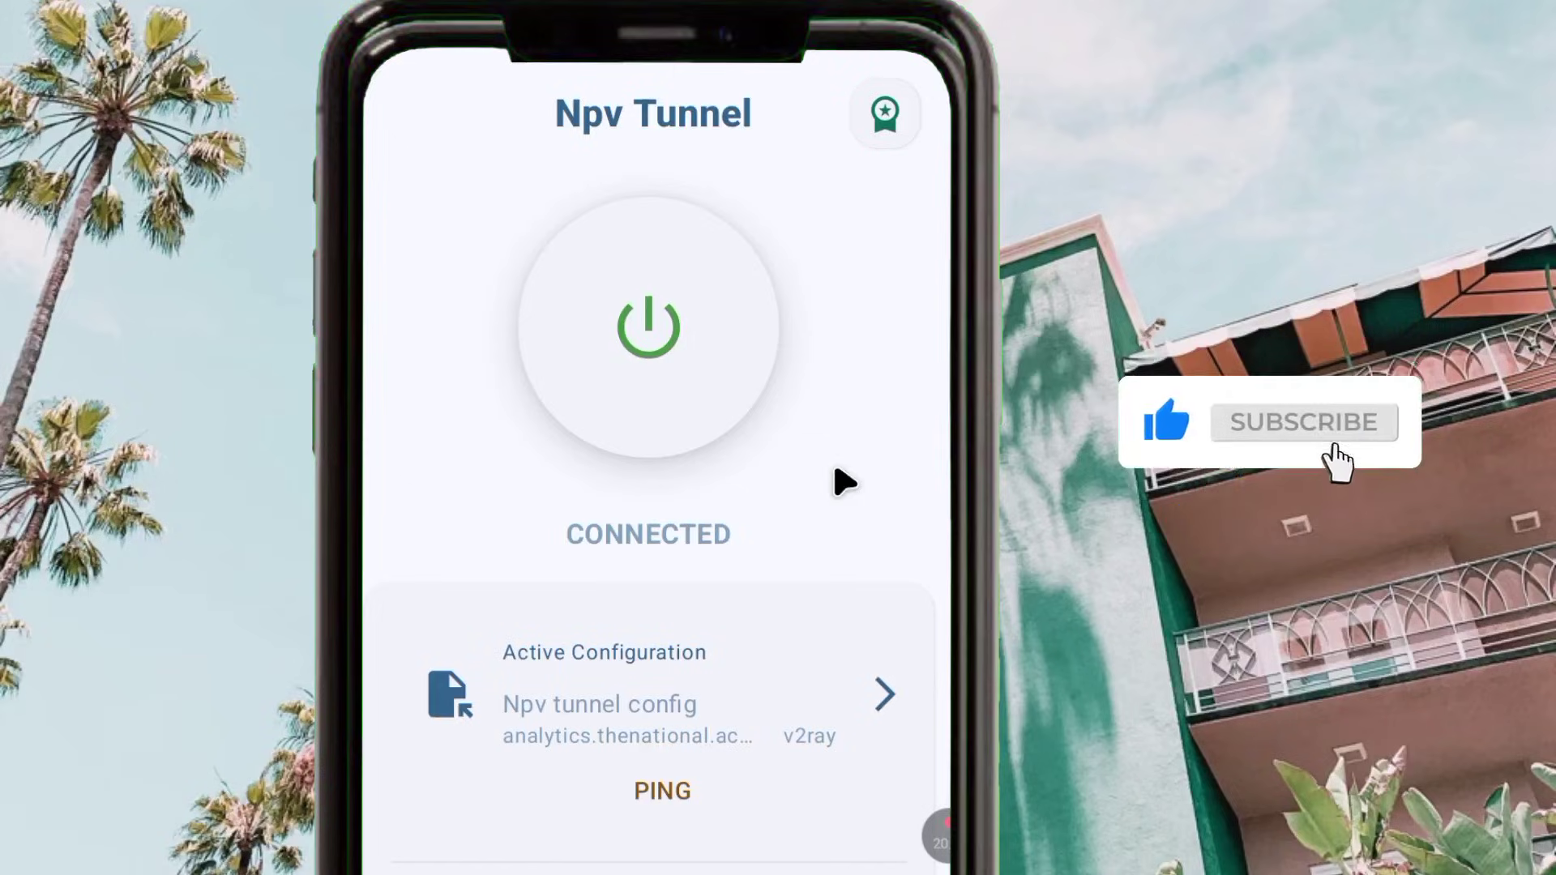
pyautogui.click(614, 441)
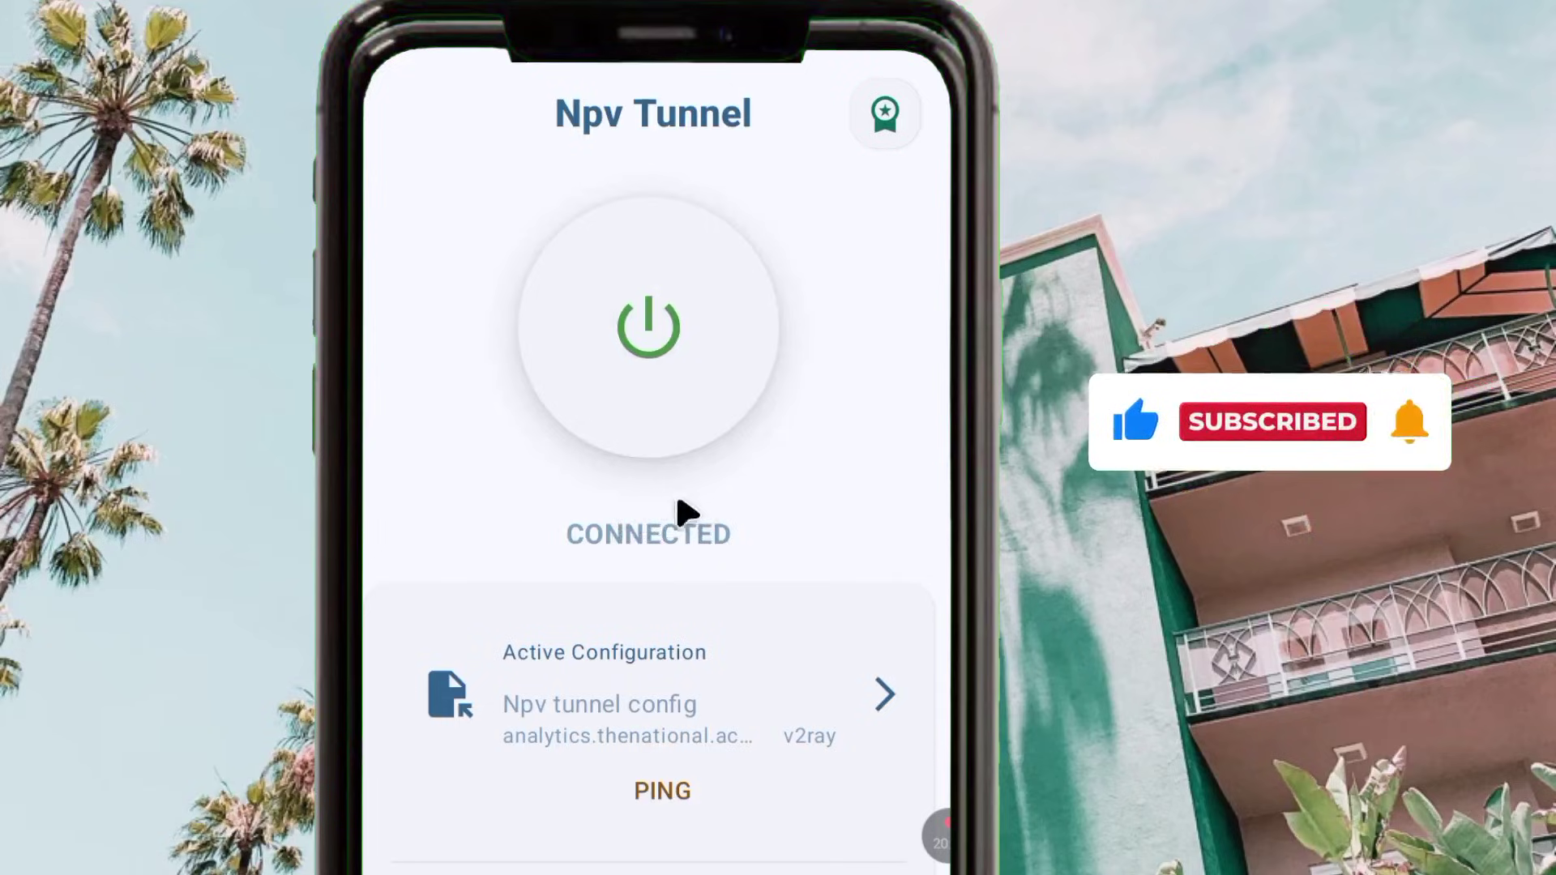
pyautogui.scroll(-1, 817, 468)
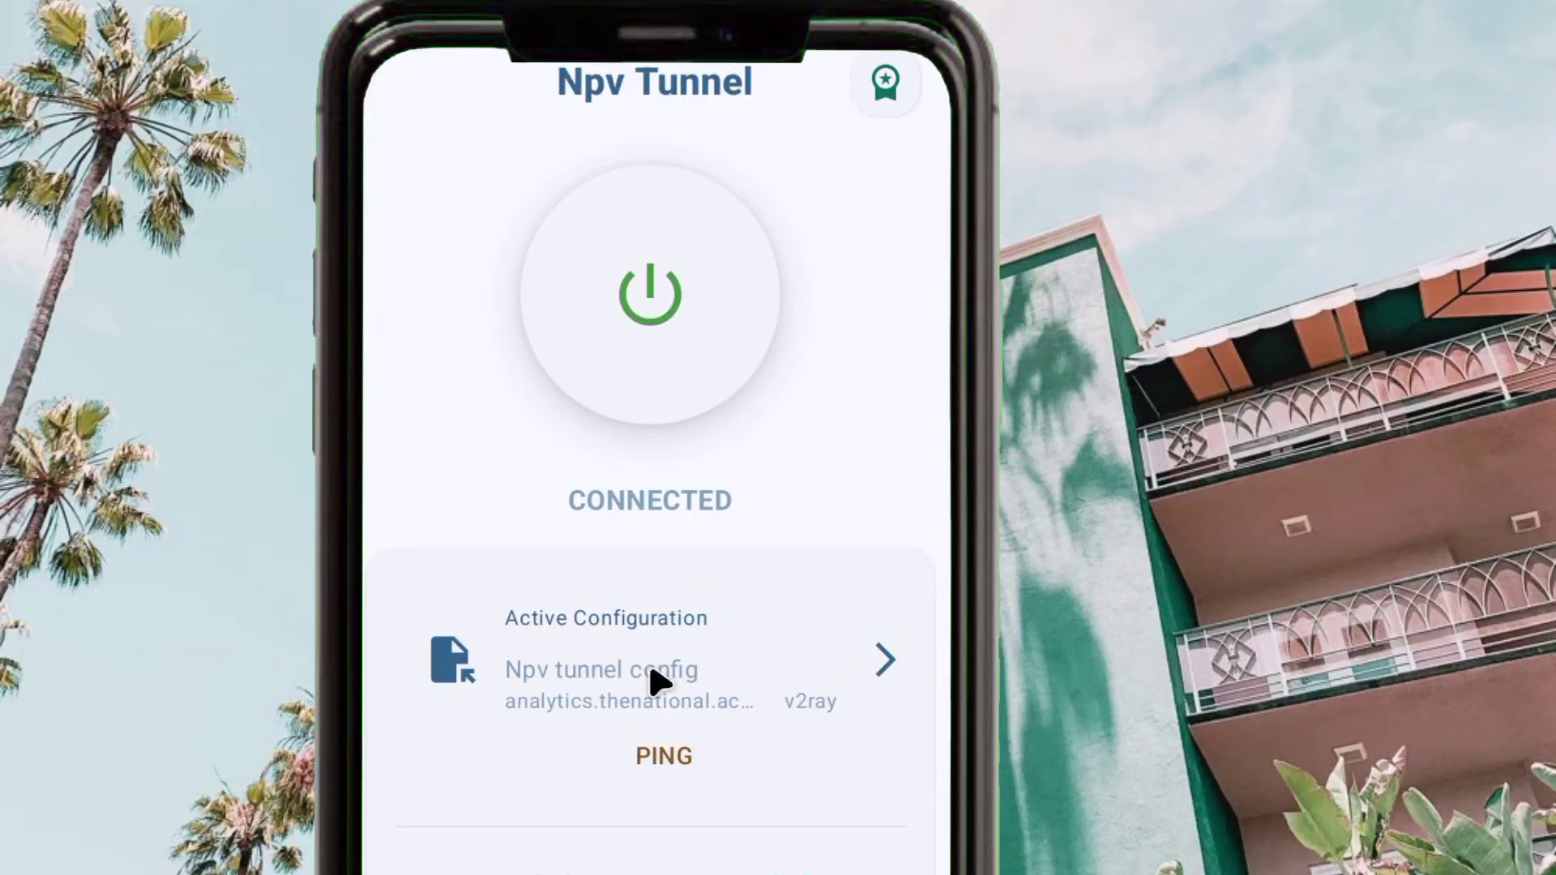
pyautogui.click(606, 287)
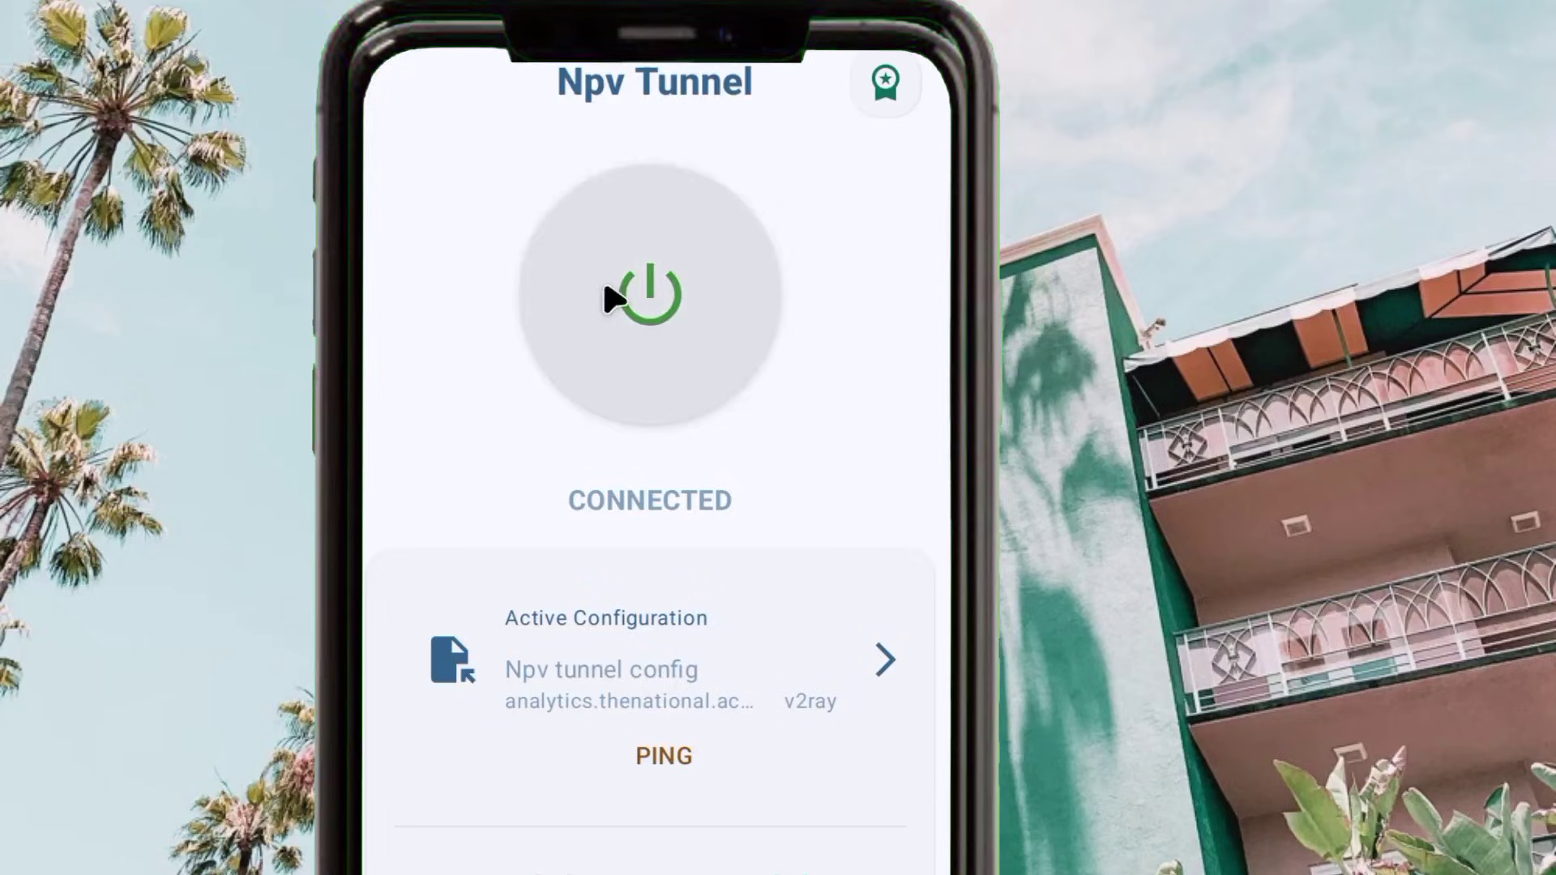